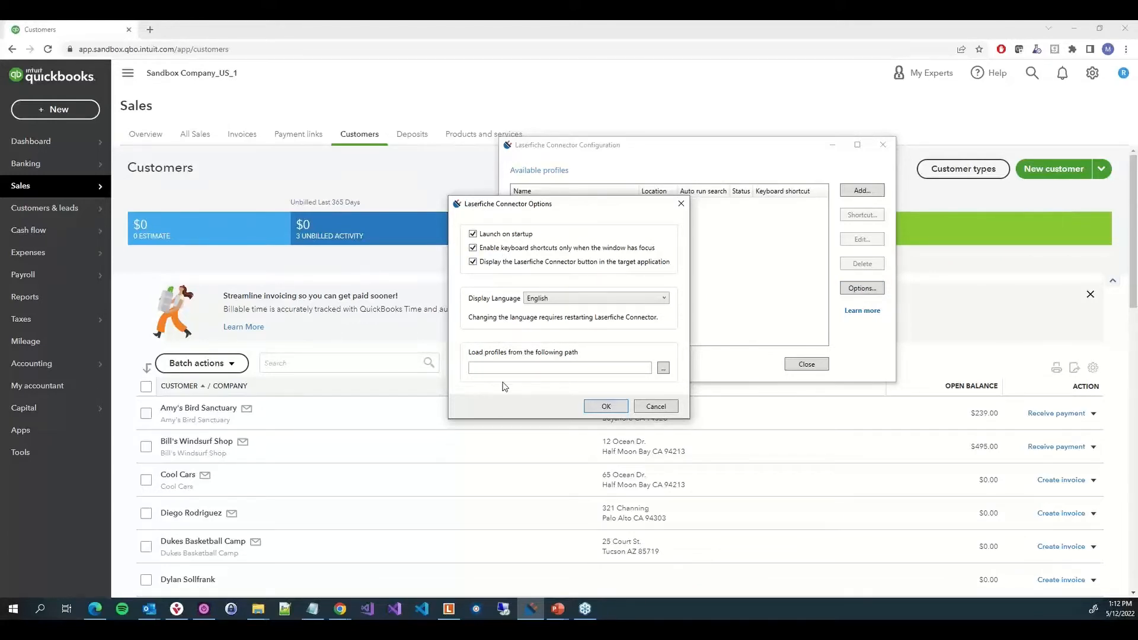
Close the connector options and open invoice 1038 for editing from the Invoices list
left_click(652, 409)
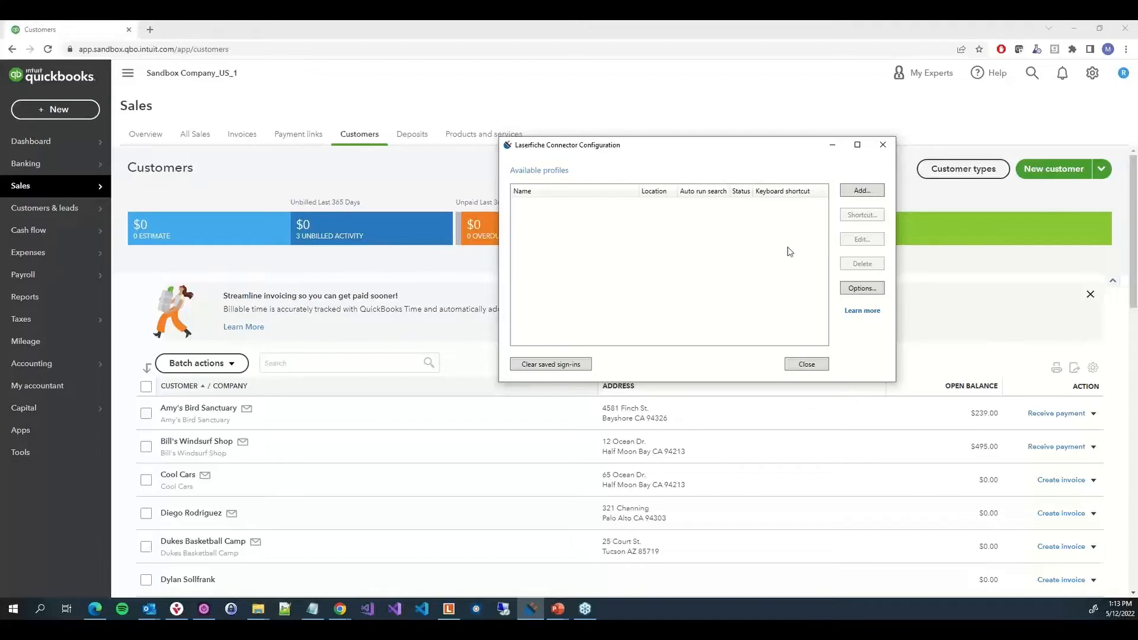
left_click(242, 134)
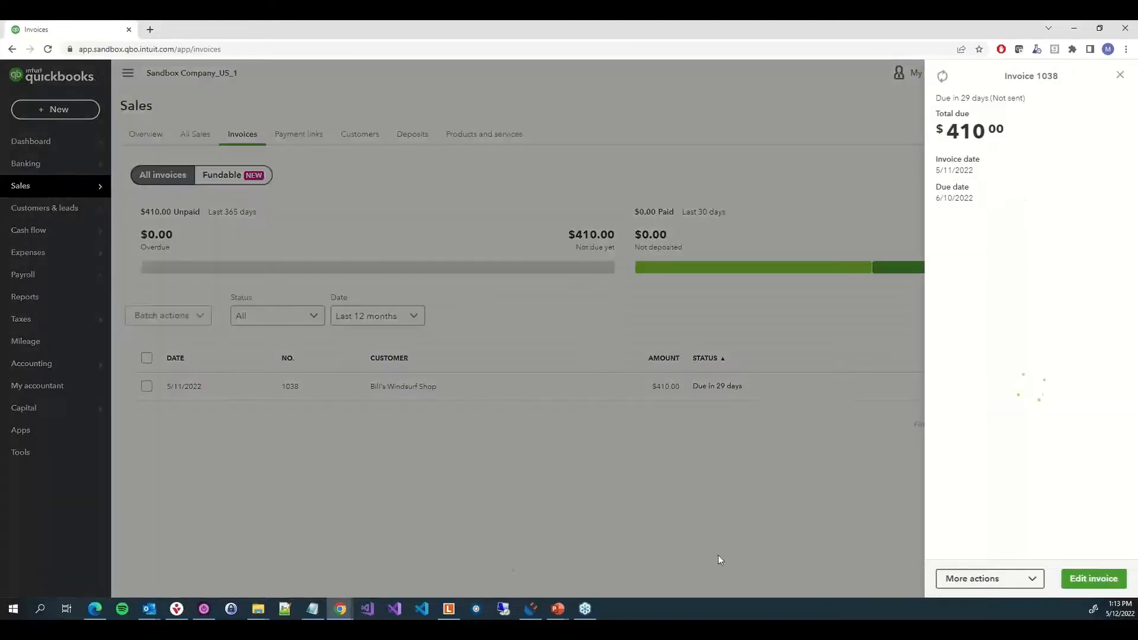
left_click(1090, 582)
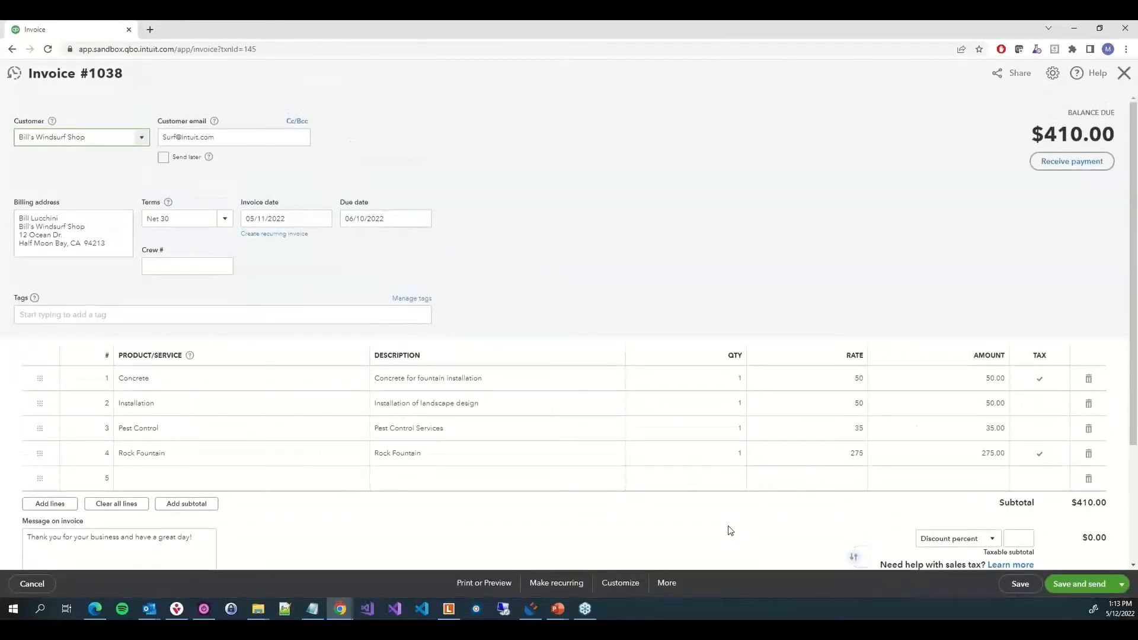
Start a new Laserfiche Connector profile named "QBO - View Invoice"
left_click(535, 614)
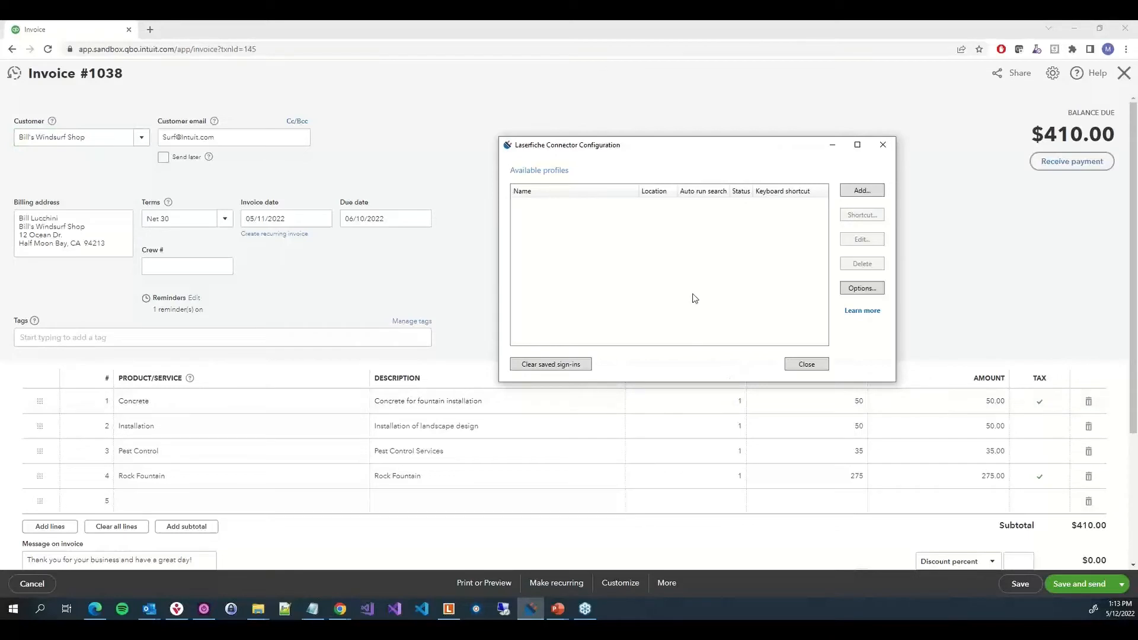
left_click(876, 196)
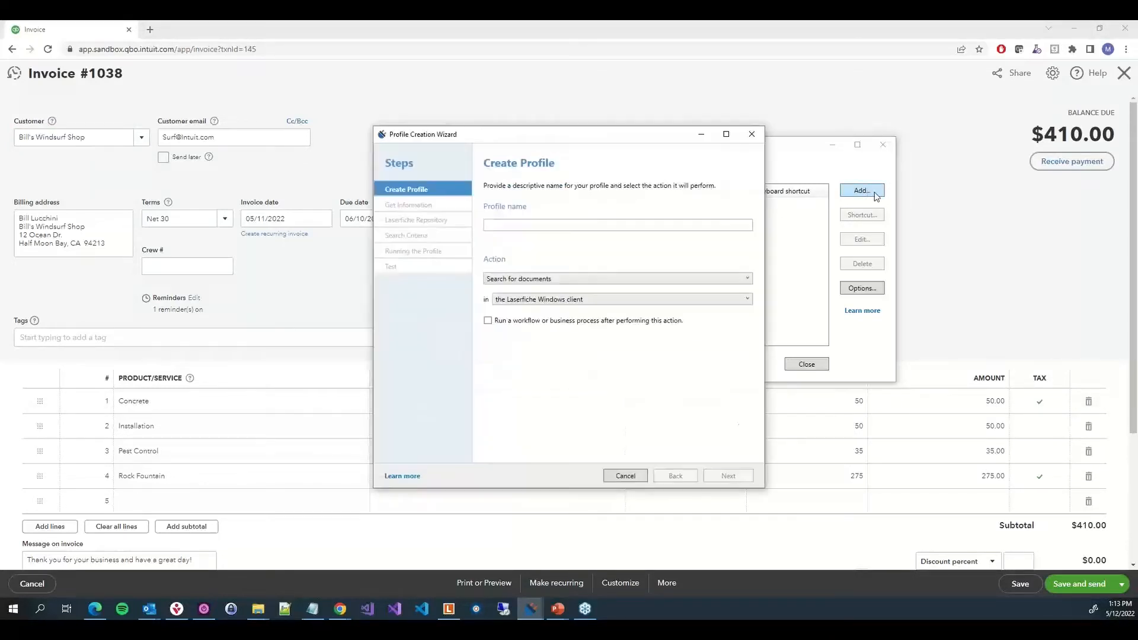
left_click(698, 222)
type("QBO - View Invoice")
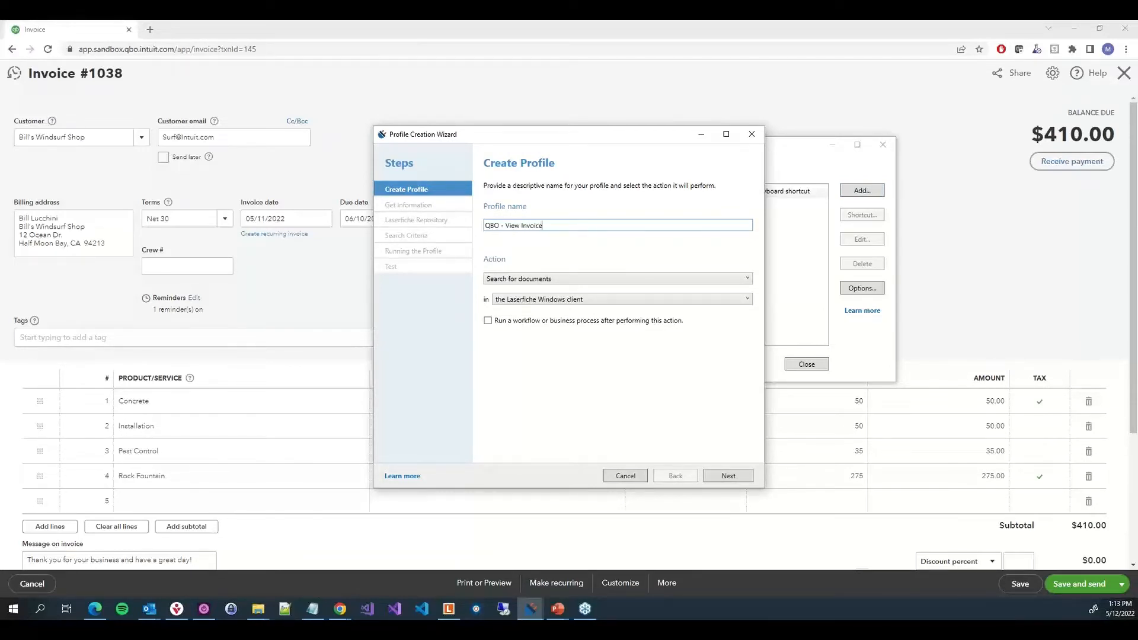
Set the profile action to Search for documents in the Laserfiche web client and continue
left_click(565, 282)
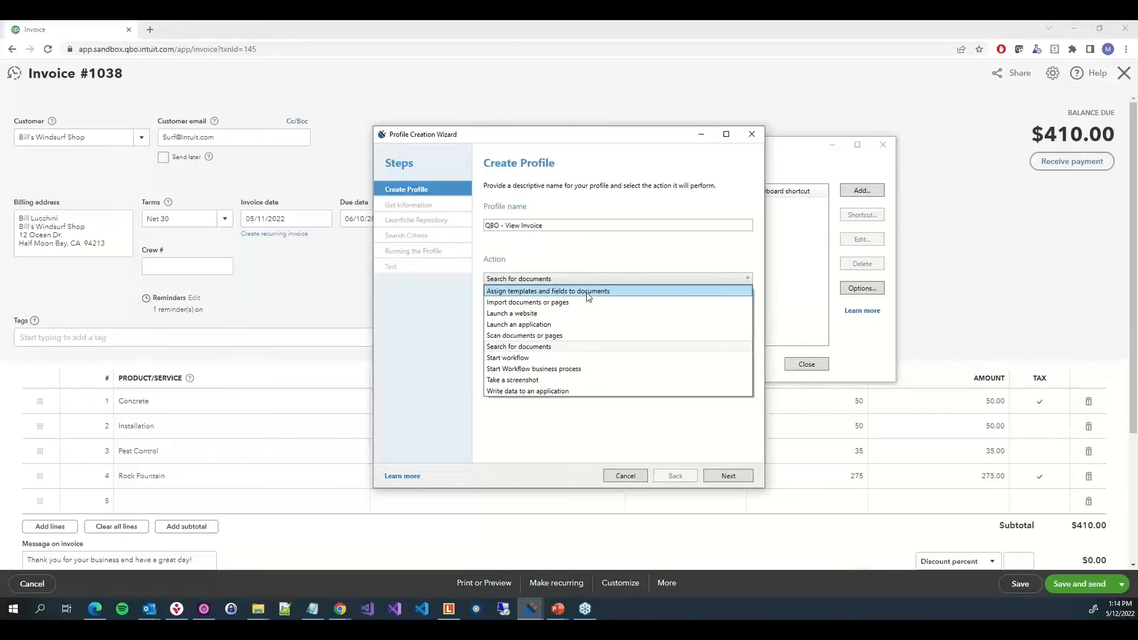
left_click(573, 348)
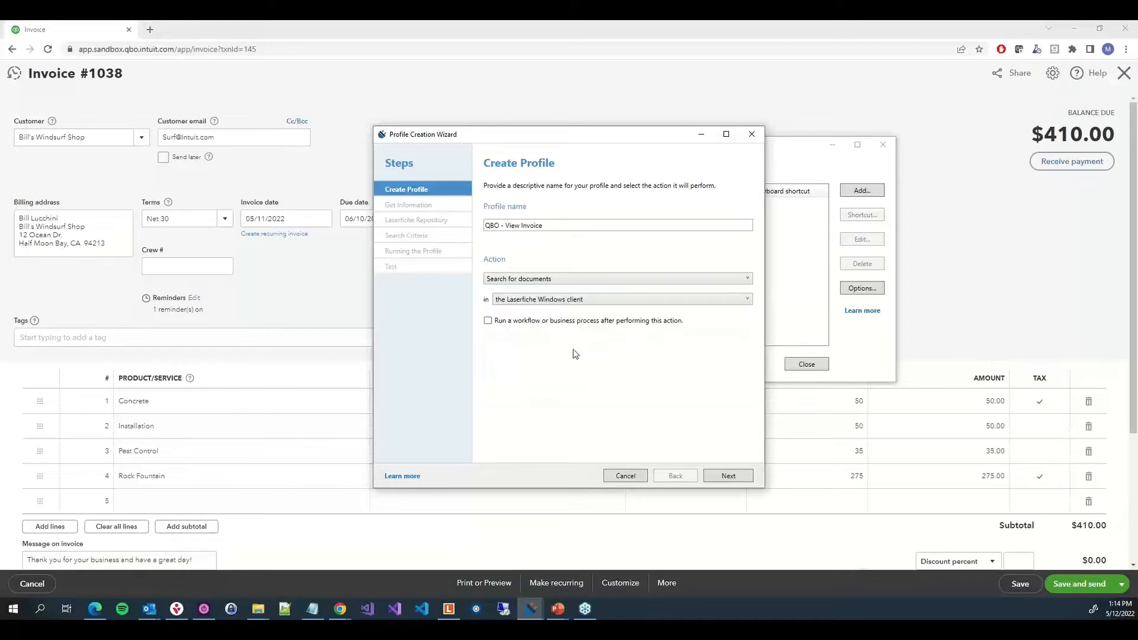
left_click(532, 302)
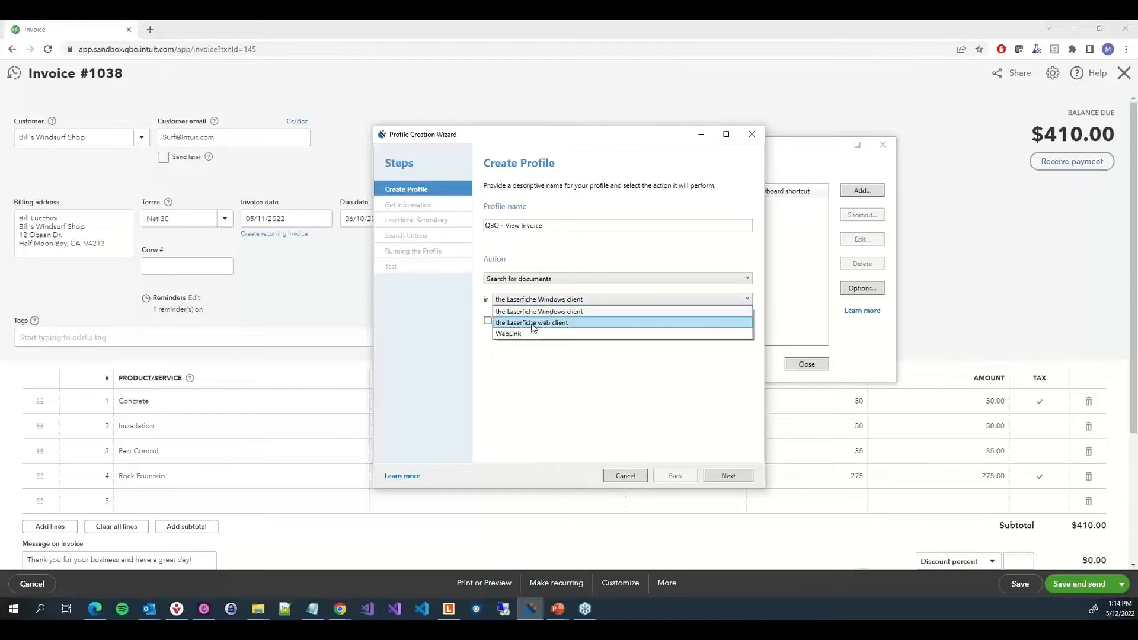
left_click(533, 323)
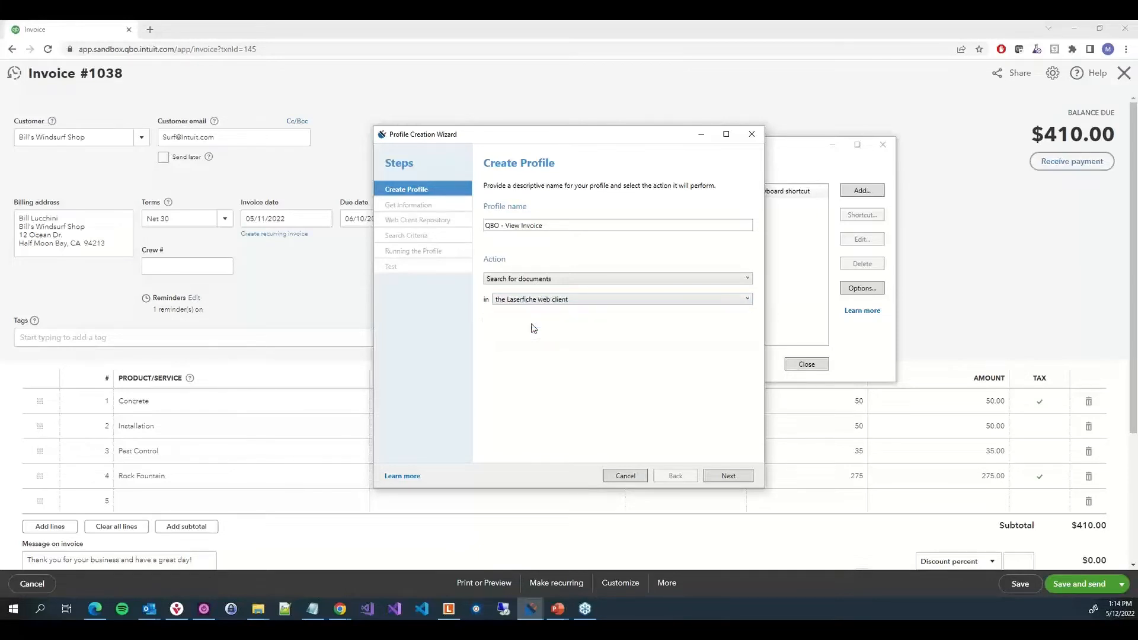
left_click(729, 475)
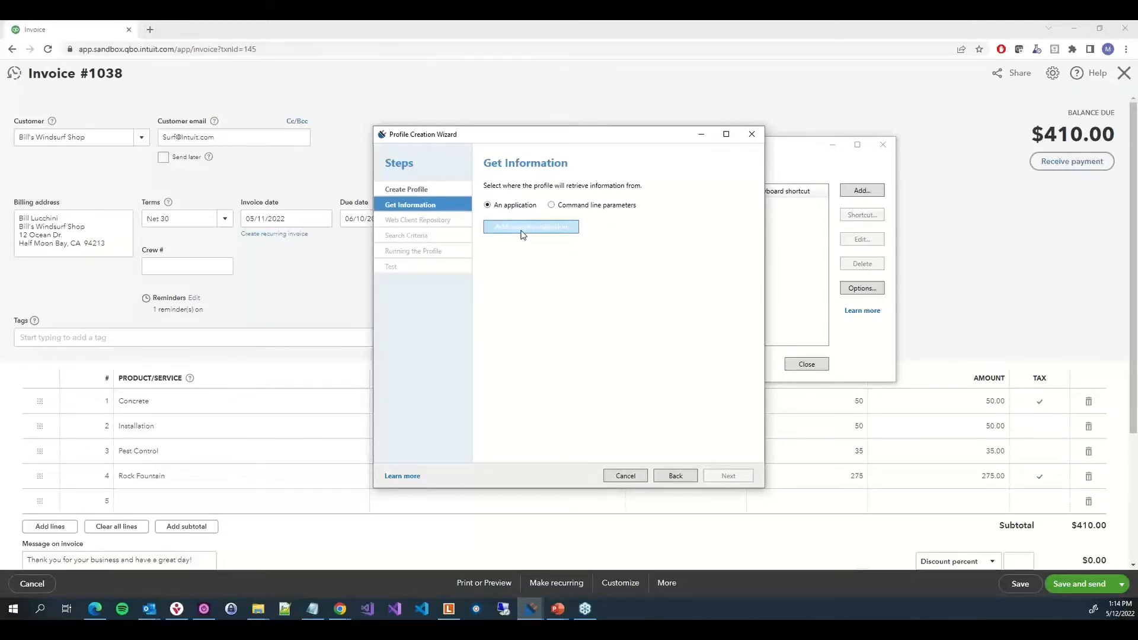
Add Chrome's invoice page as the source application, analyzed using UI Automation to find controls
left_click(523, 235)
left_click_drag(455, 222, 335, 162)
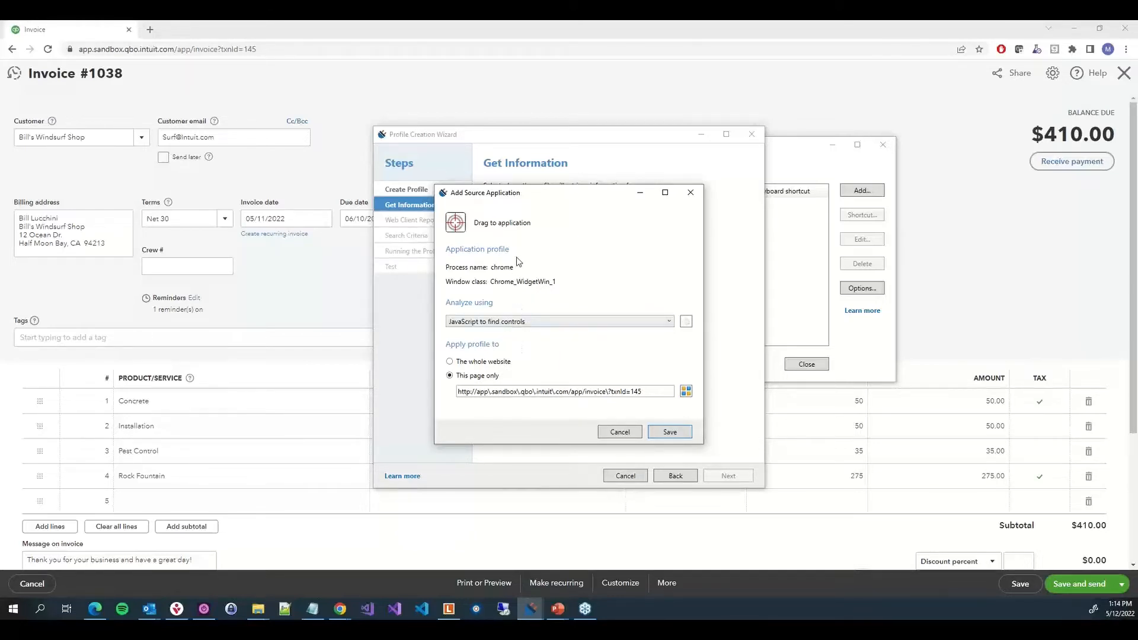
left_click(513, 320)
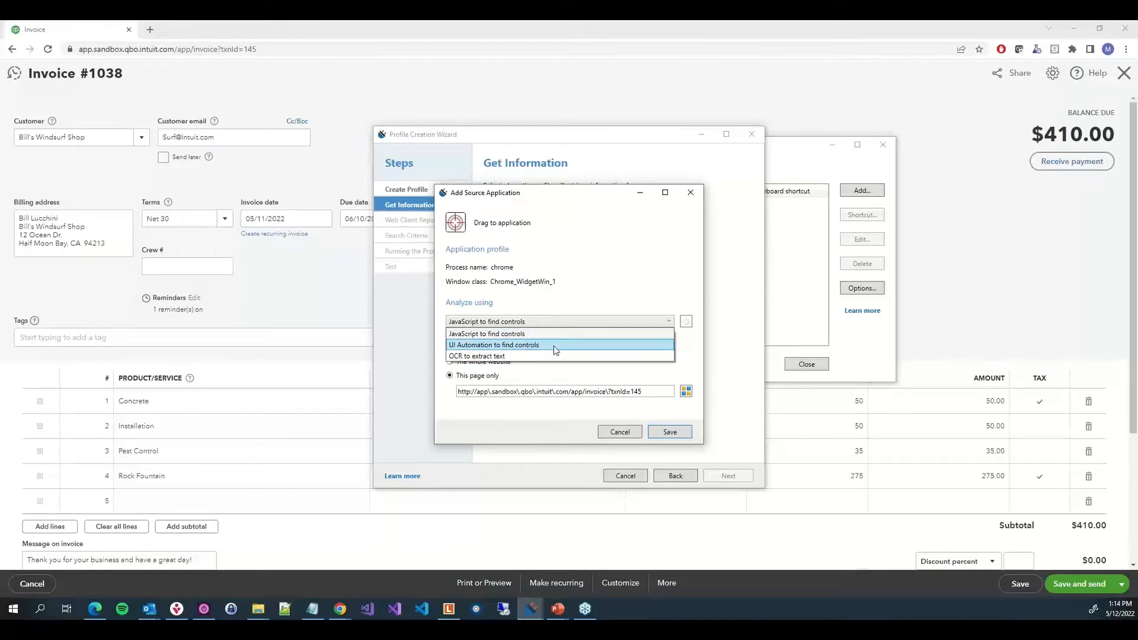
left_click(553, 346)
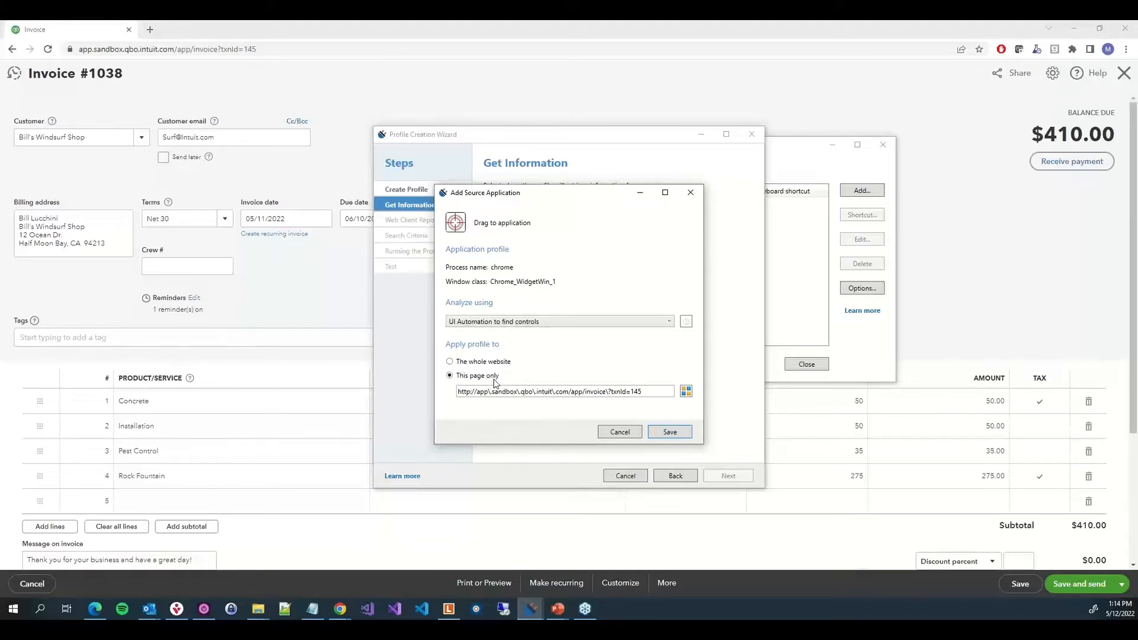
Apply the profile to all invoice pages by replacing "txnid=145" with ".*" in the page URL, then save
left_click(611, 391)
left_click_drag(625, 391, 661, 392)
key("BackSpace")
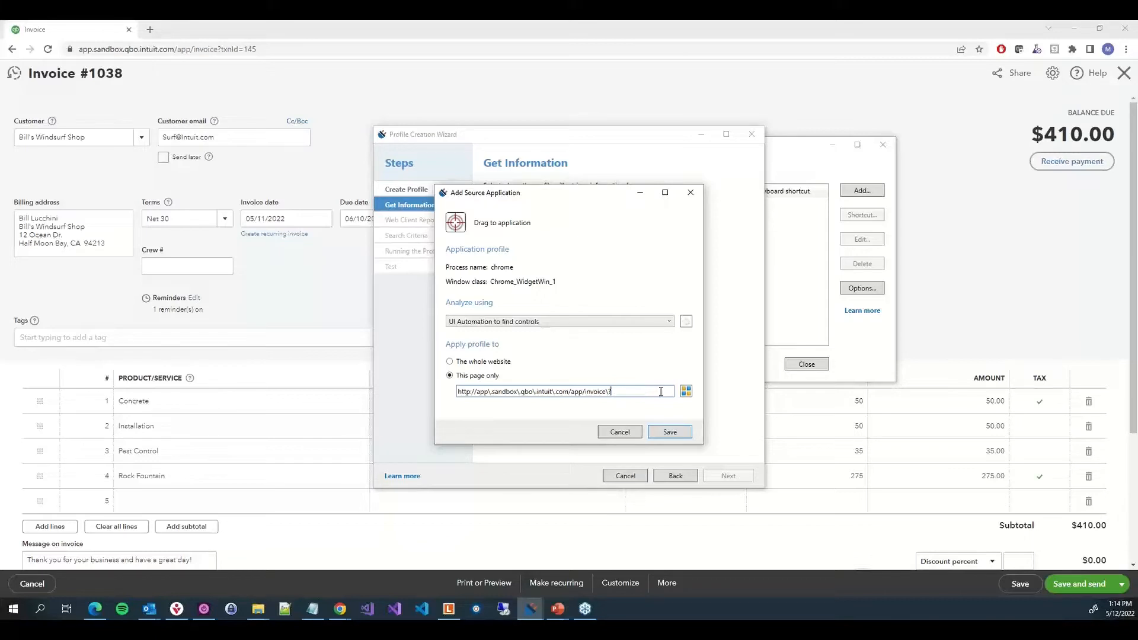
type(".*")
left_click(670, 432)
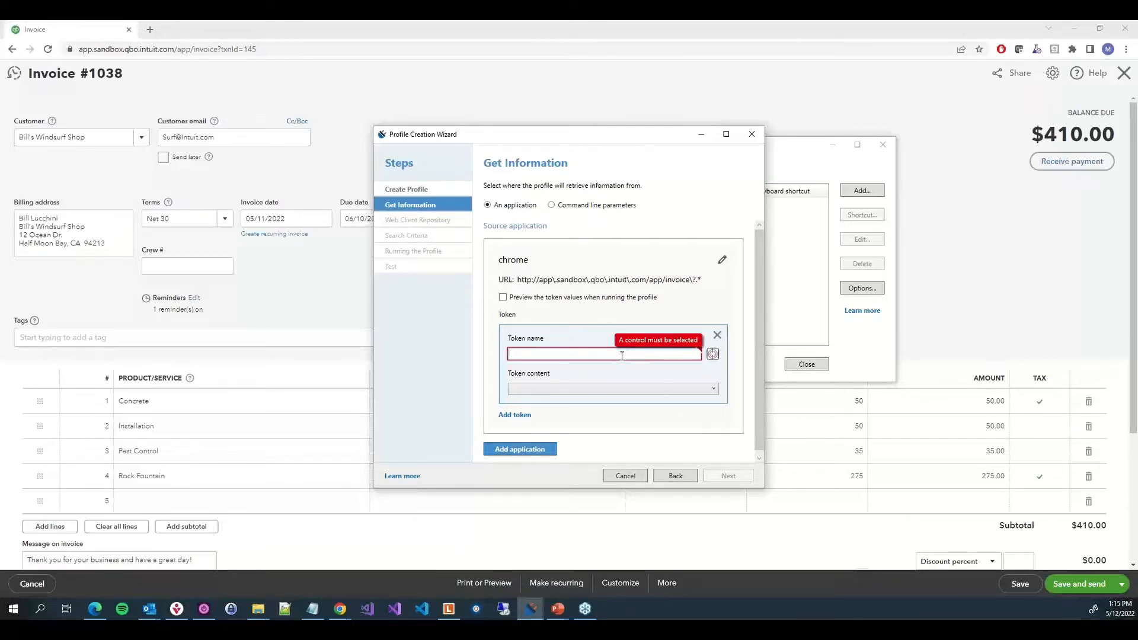
Add an "Invoice Number" token captured from the invoice number on the page, with content 1038, and continue
type("Invoice Number")
left_click_drag(714, 355, 96, 73)
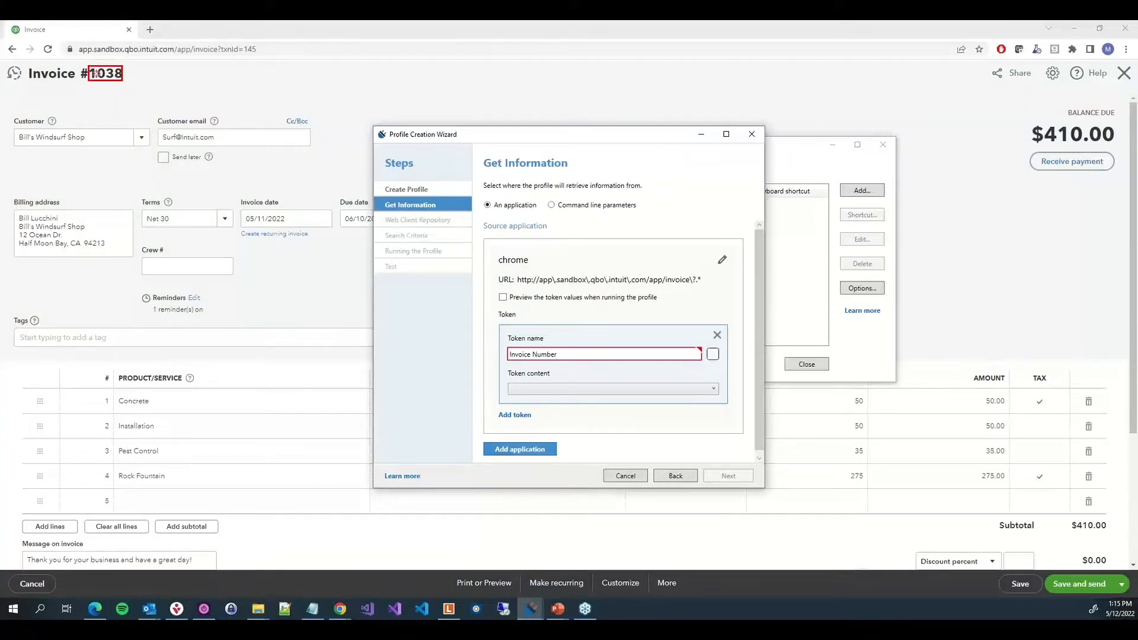
left_click_drag(95, 73, 96, 73)
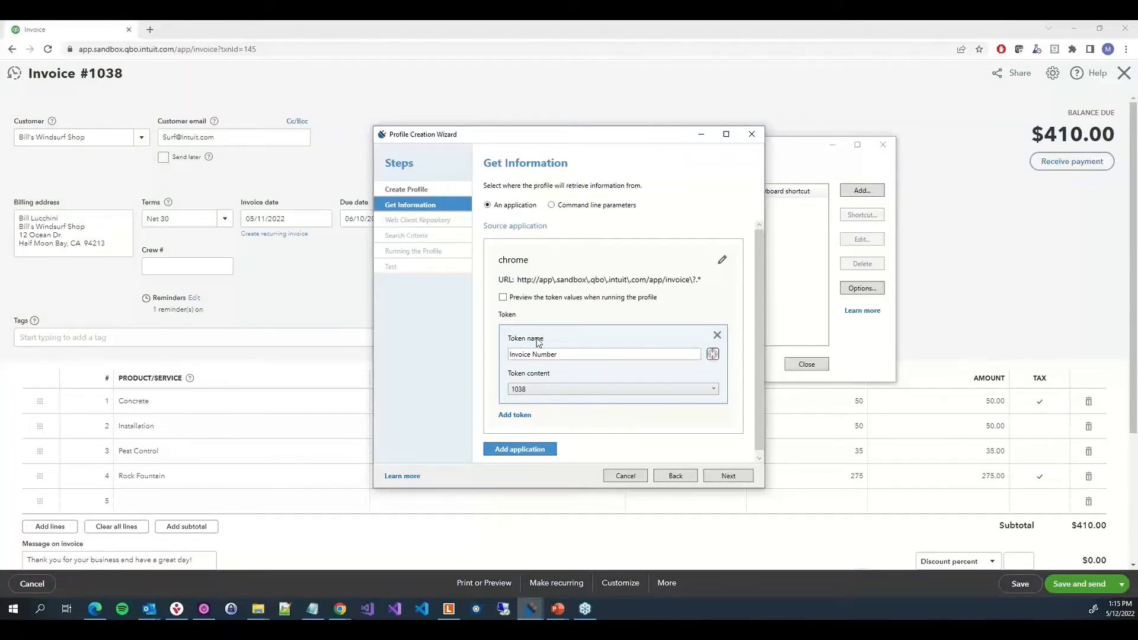
left_click(534, 390)
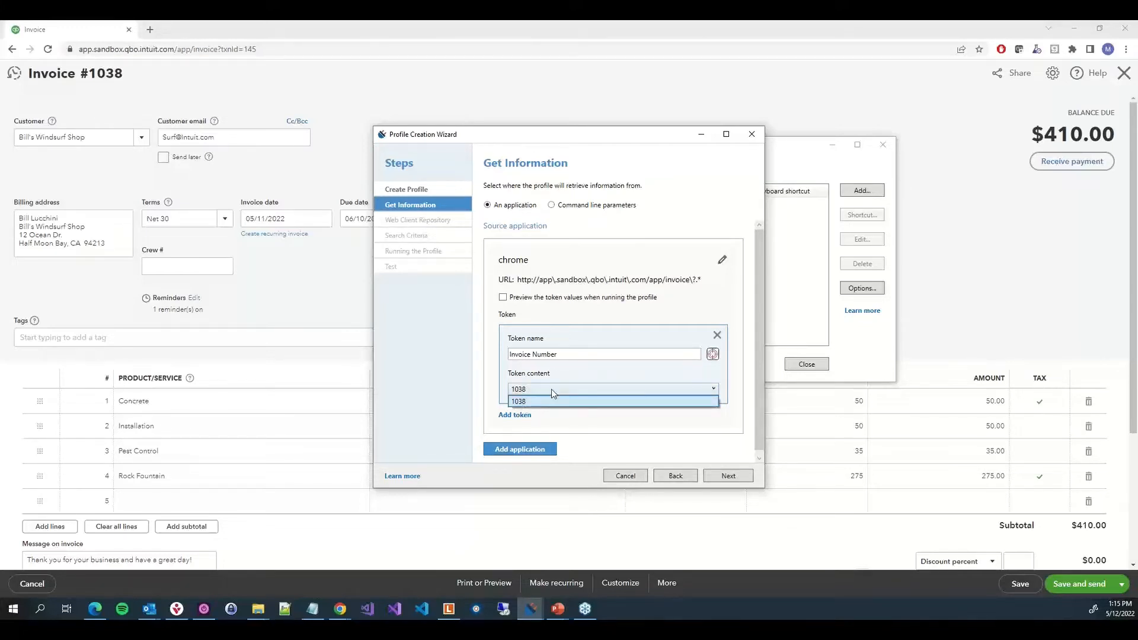
left_click(551, 390)
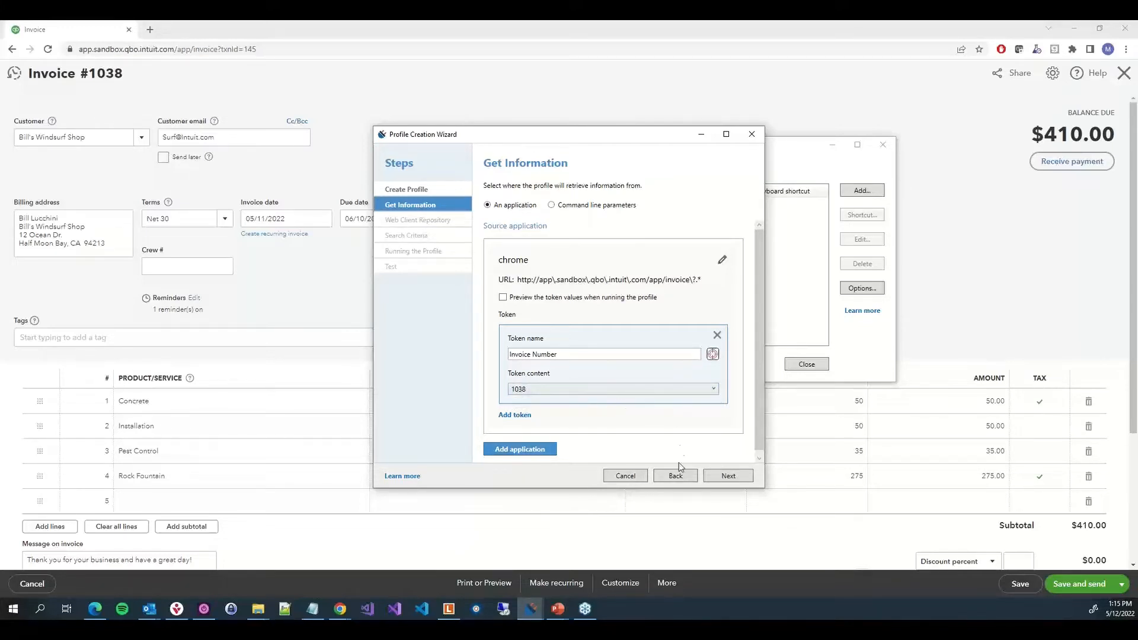
left_click(718, 477)
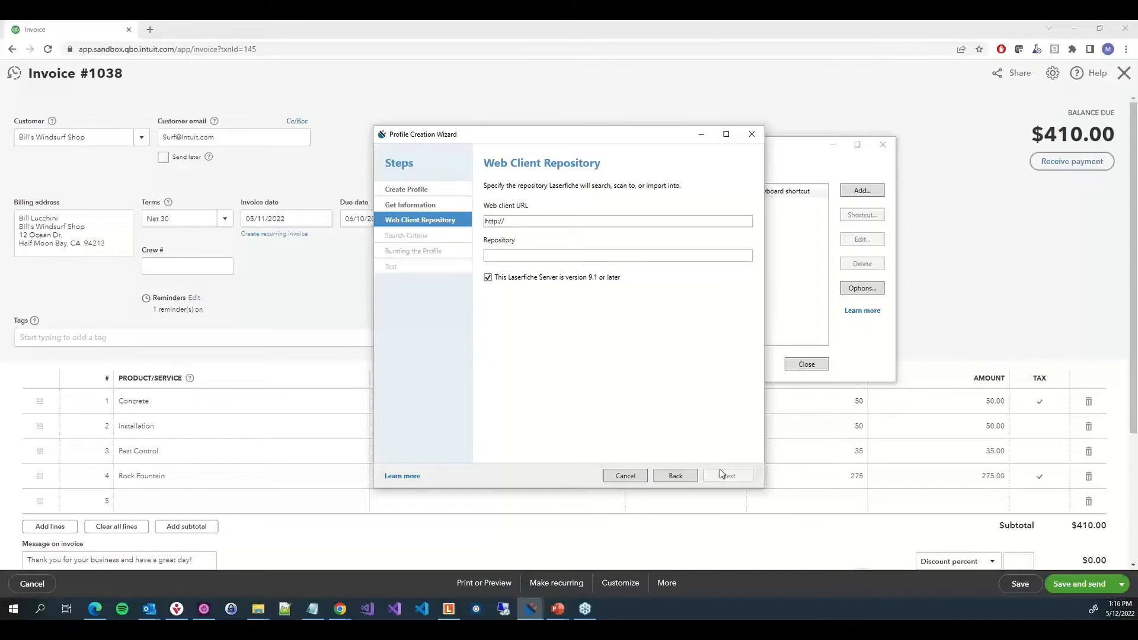
left_click(497, 222)
type("s://")
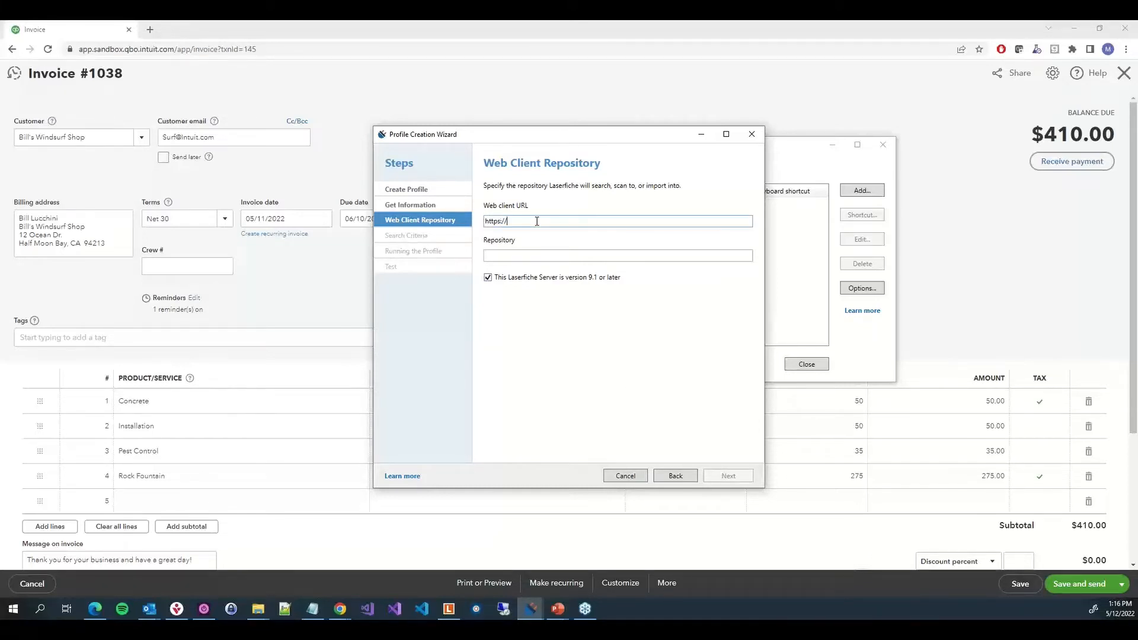
type("app")
type(".las")
type("he.com/laserfiche")
key("Tab")
Paste the repository ID into the Repository field and continue
key("alt+Tab")
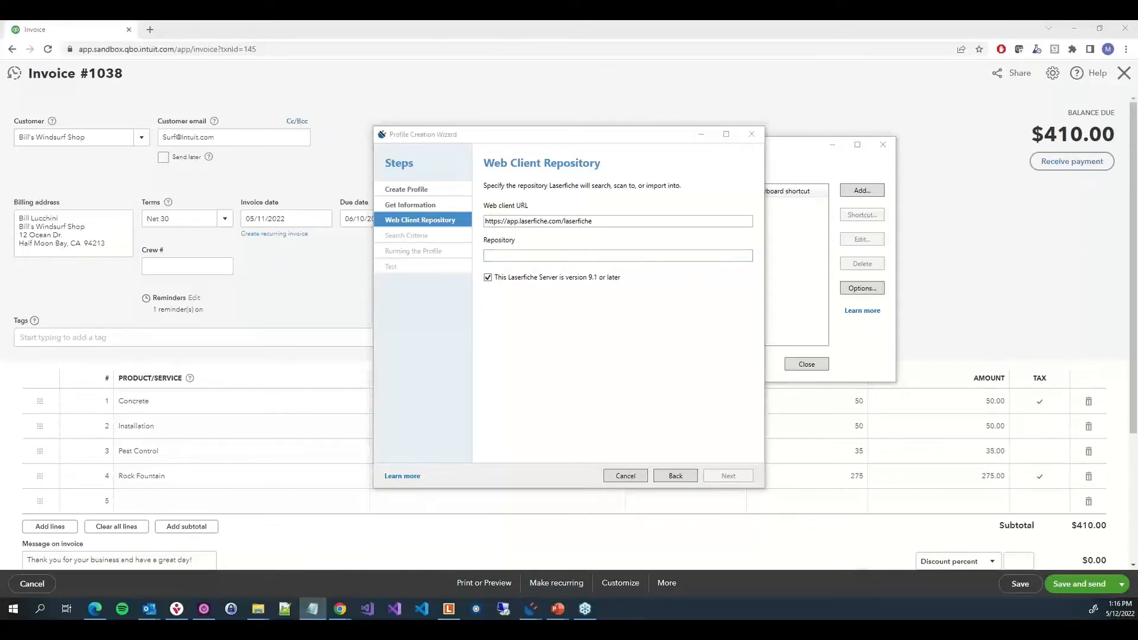
left_click(651, 257)
type("r-f6b675fa")
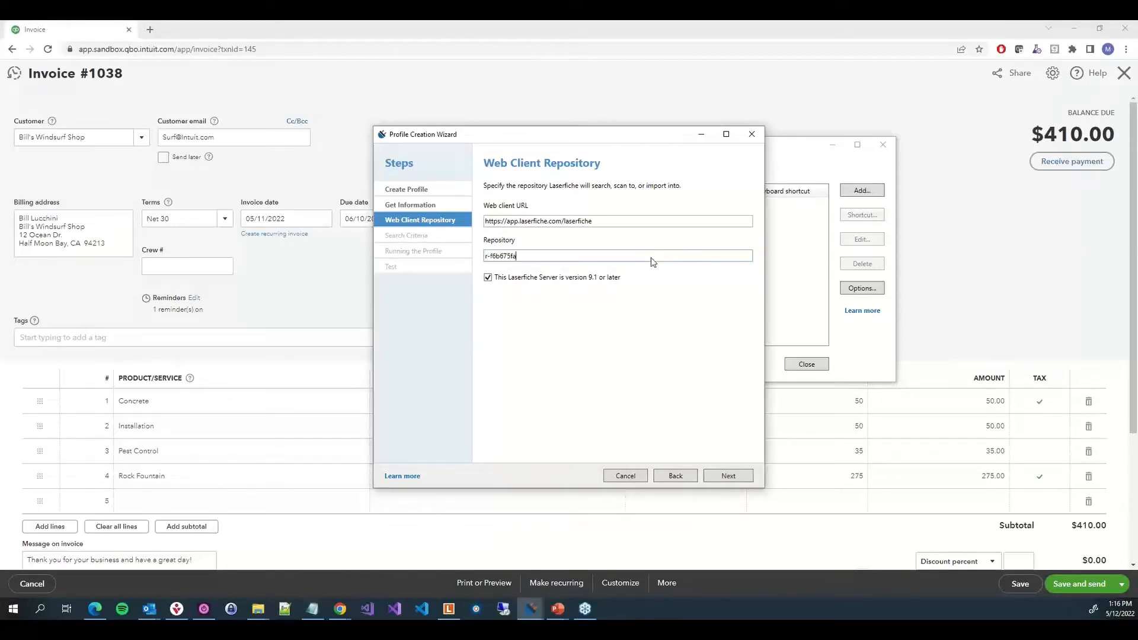
left_click(734, 477)
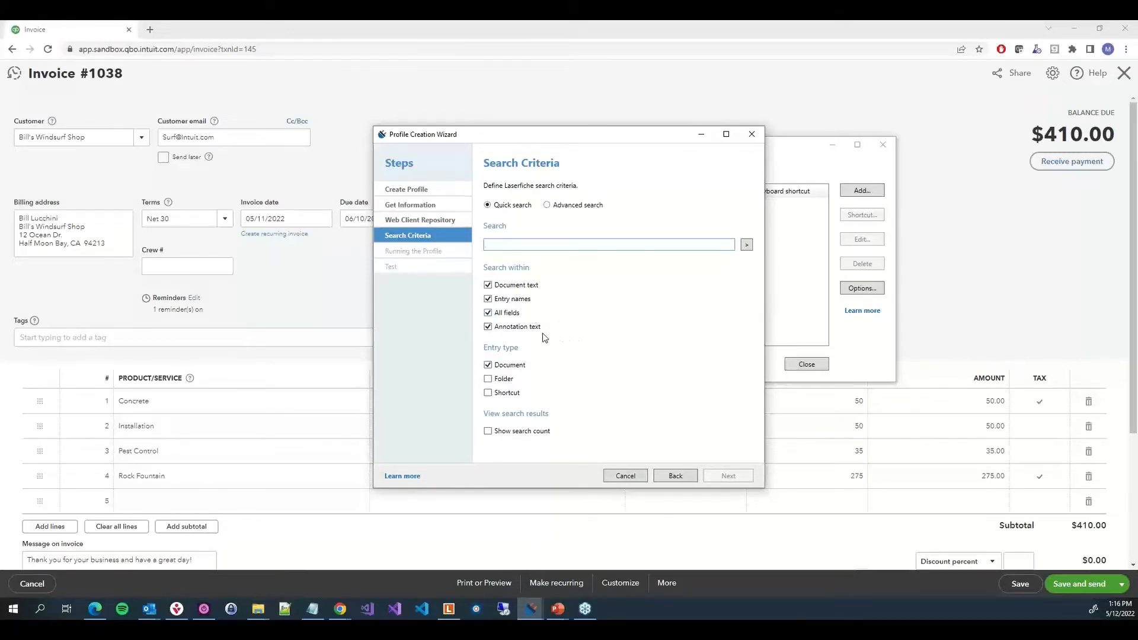
Switch to advanced search and paste syntax finding Customer Invoice documents whose Invoice Number equals the %(Invoice Number) token
left_click(568, 207)
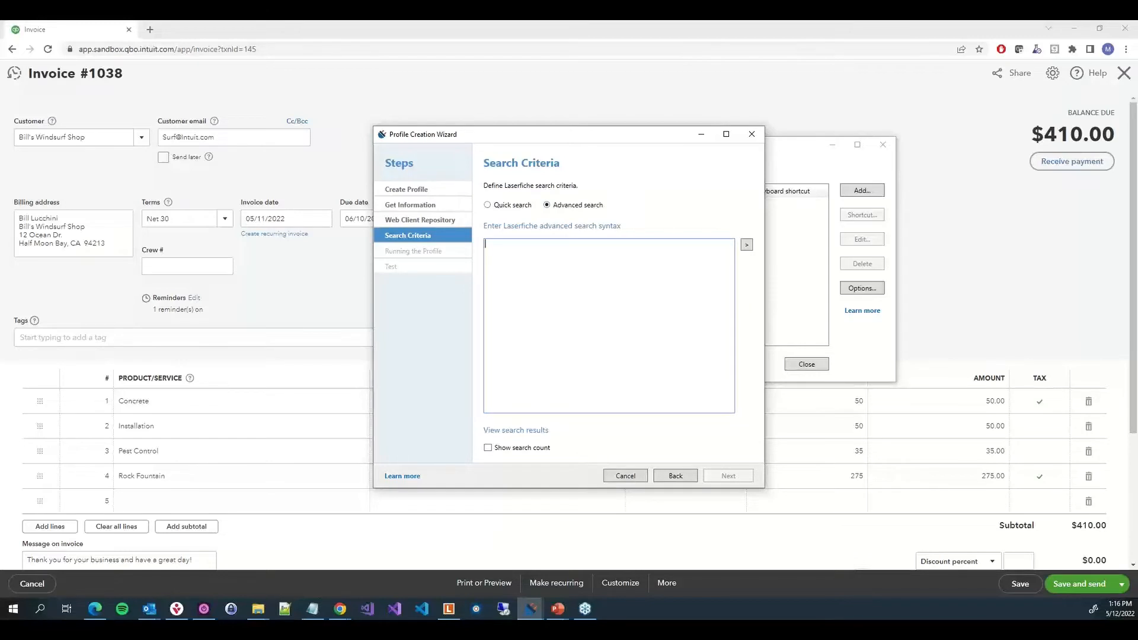
key("alt+Tab")
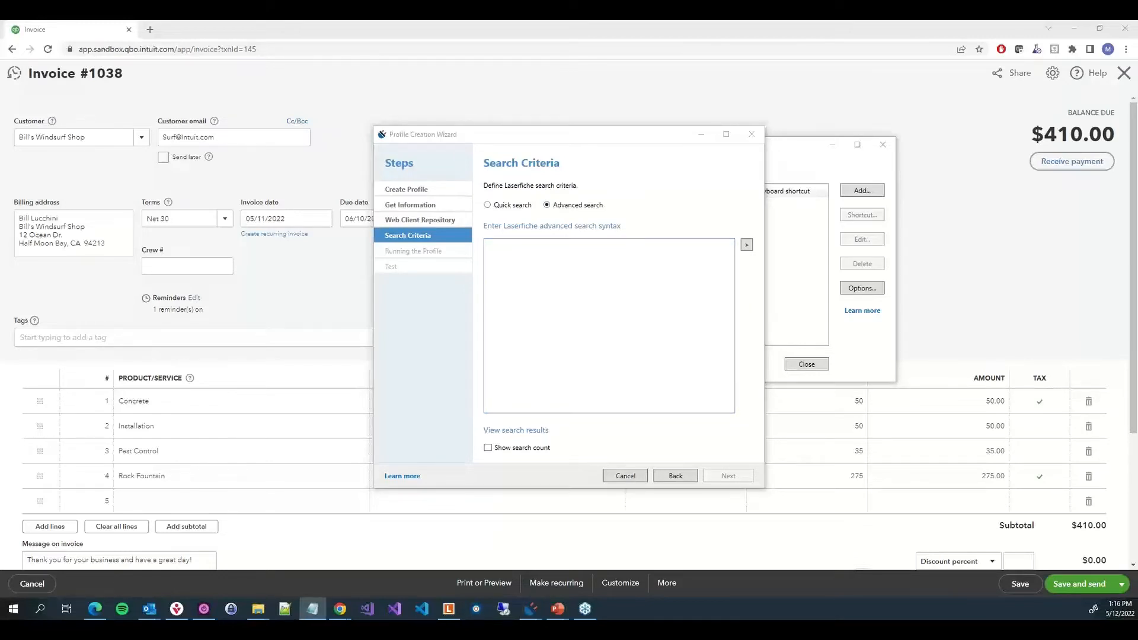
left_click(617, 287)
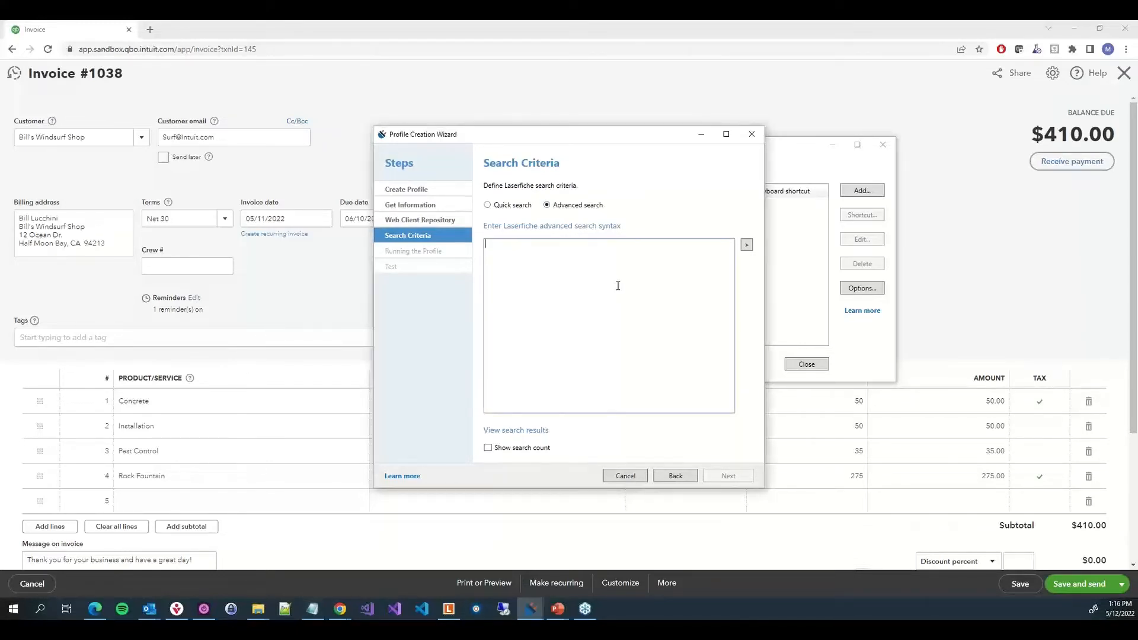
type("{LF:Name=\"*\", Type=\"D\"} & {[Customer Invoice]:[Invoice Number]=\"%(Invoice Number)\"}")
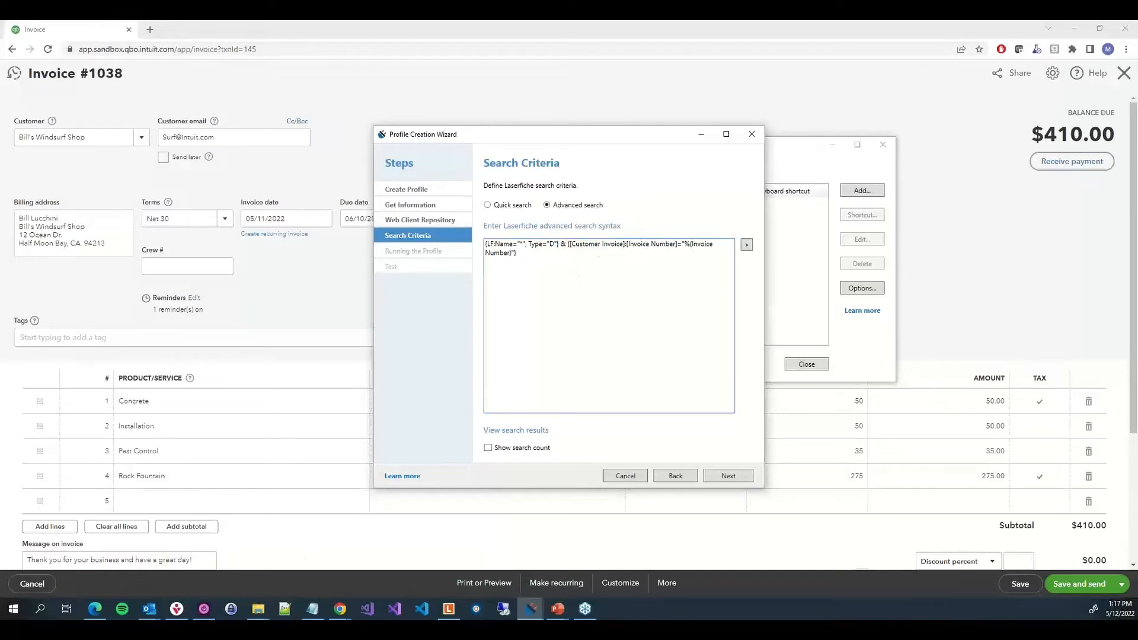
Open the search filters in the Laserfiche web client and remove the Keywords filter
left_click_drag(0, 255, 241, 23)
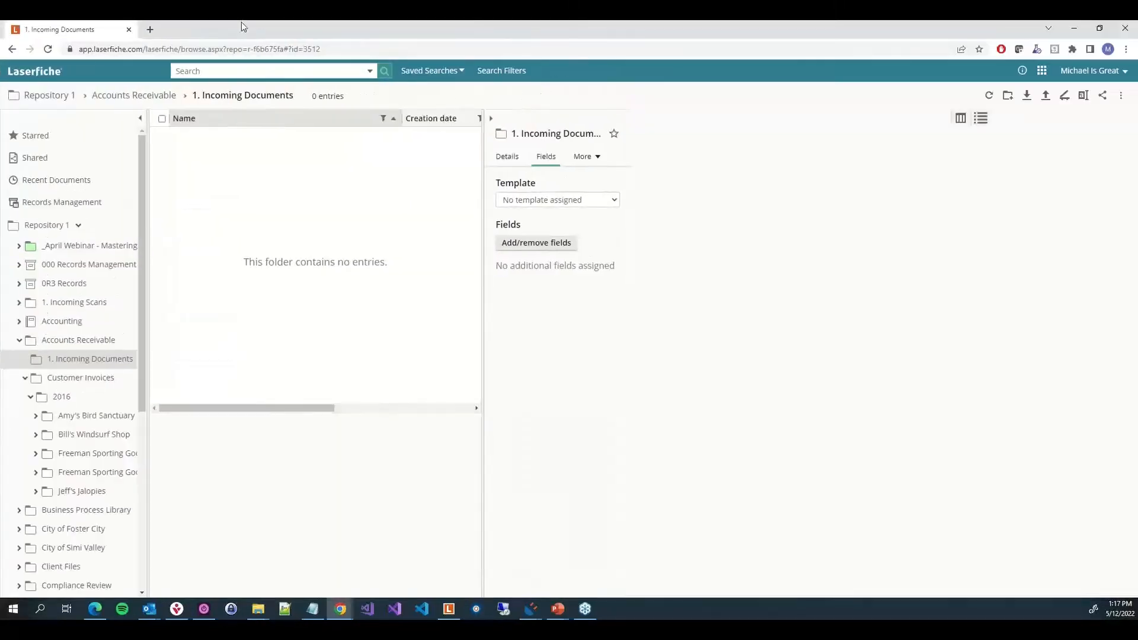
left_click(513, 74)
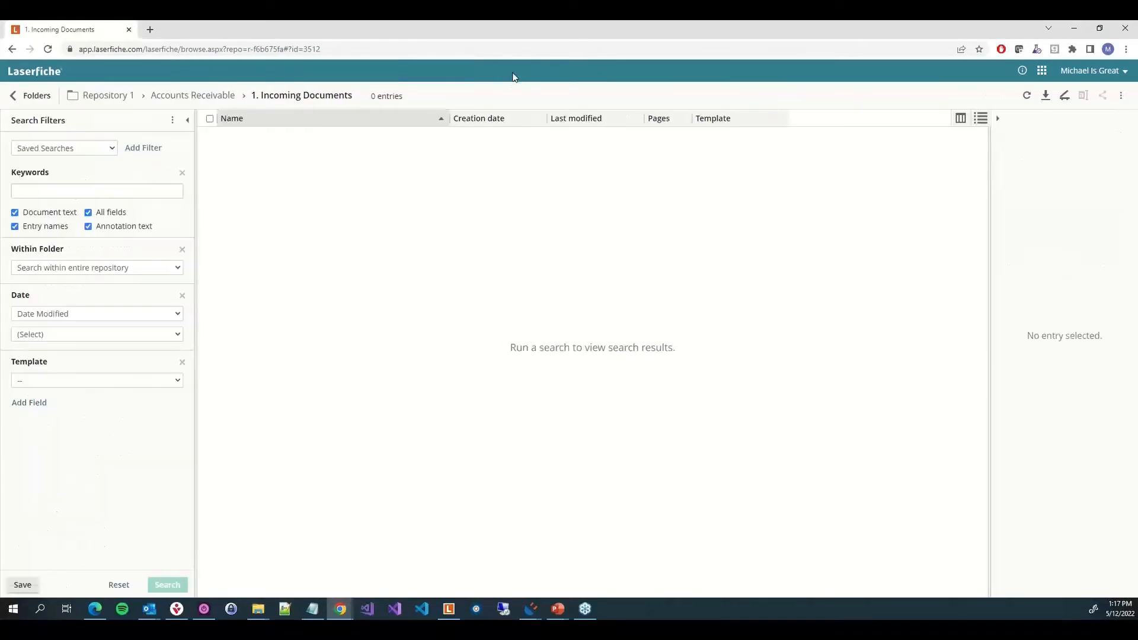
left_click(165, 177)
Set the folder filter to search within a selected folder
left_click(177, 191)
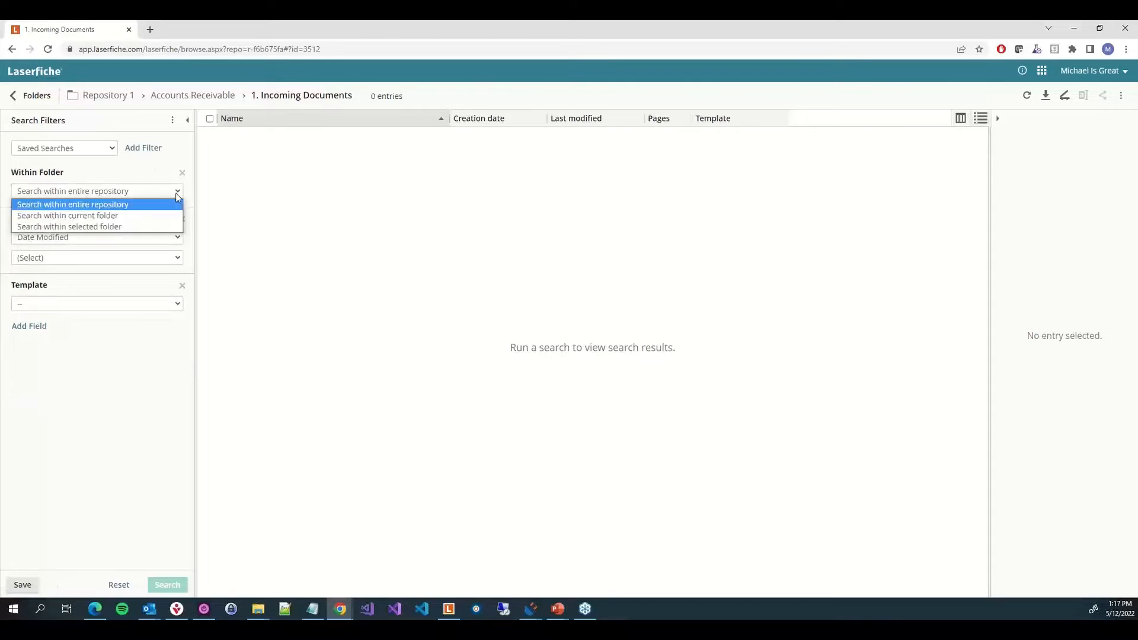
left_click(151, 229)
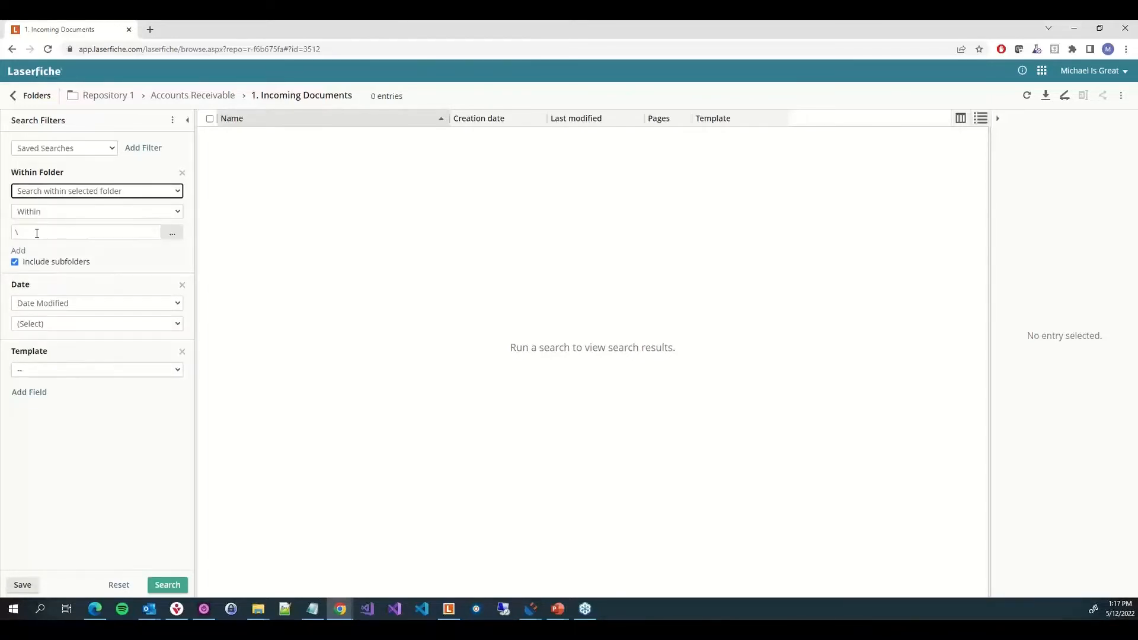
Remove the Date filter and search for documents using the Customer Invoice template
left_click(182, 284)
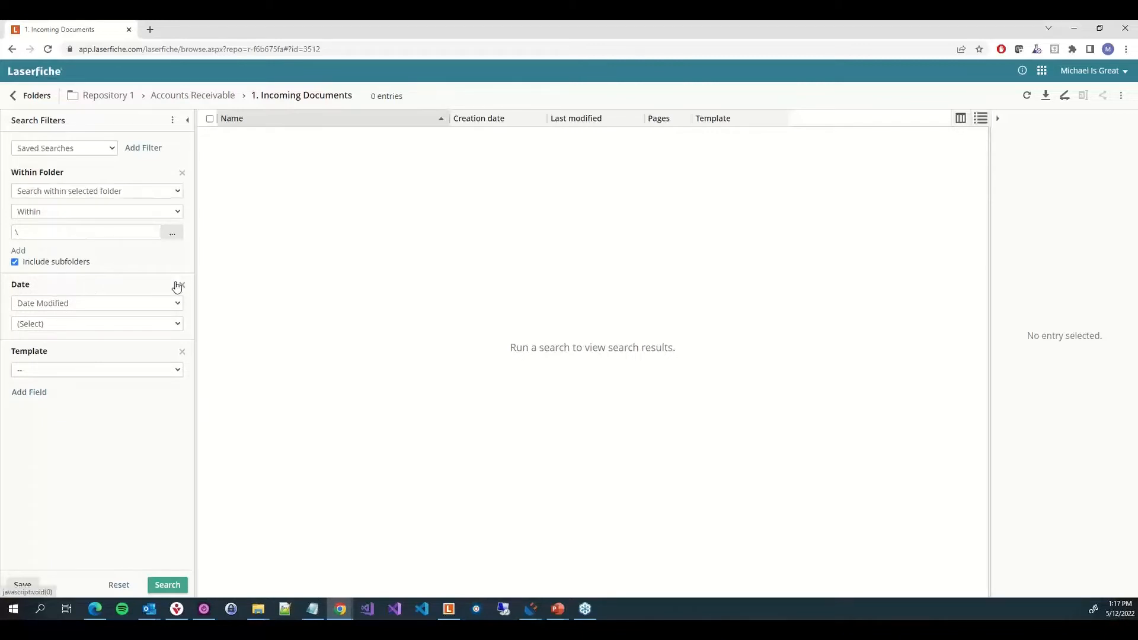
left_click(141, 303)
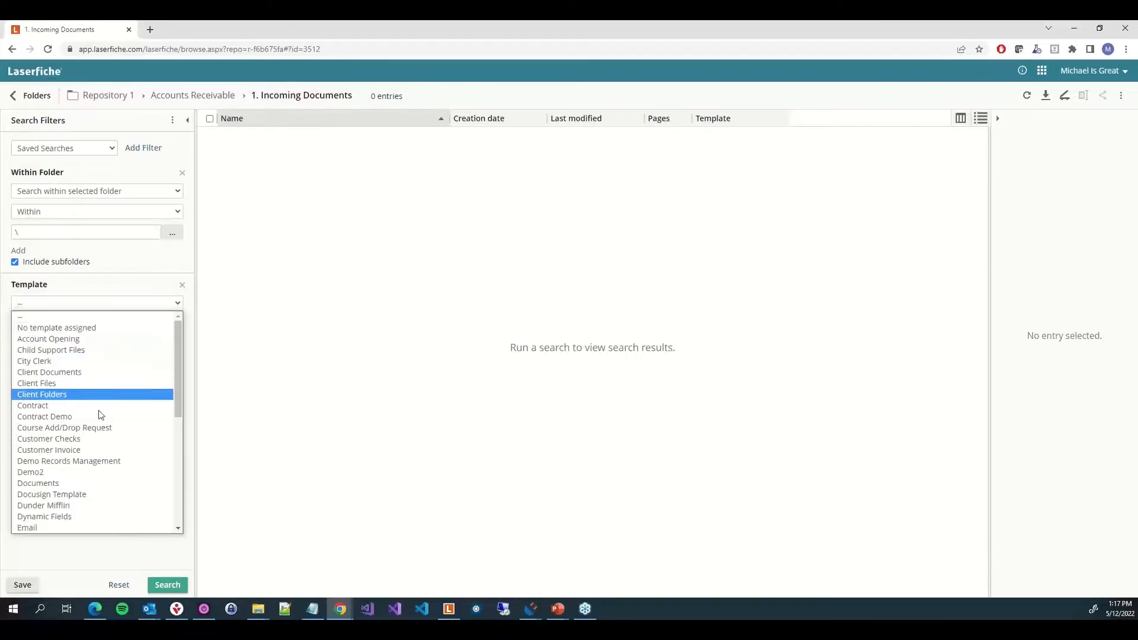
left_click(95, 450)
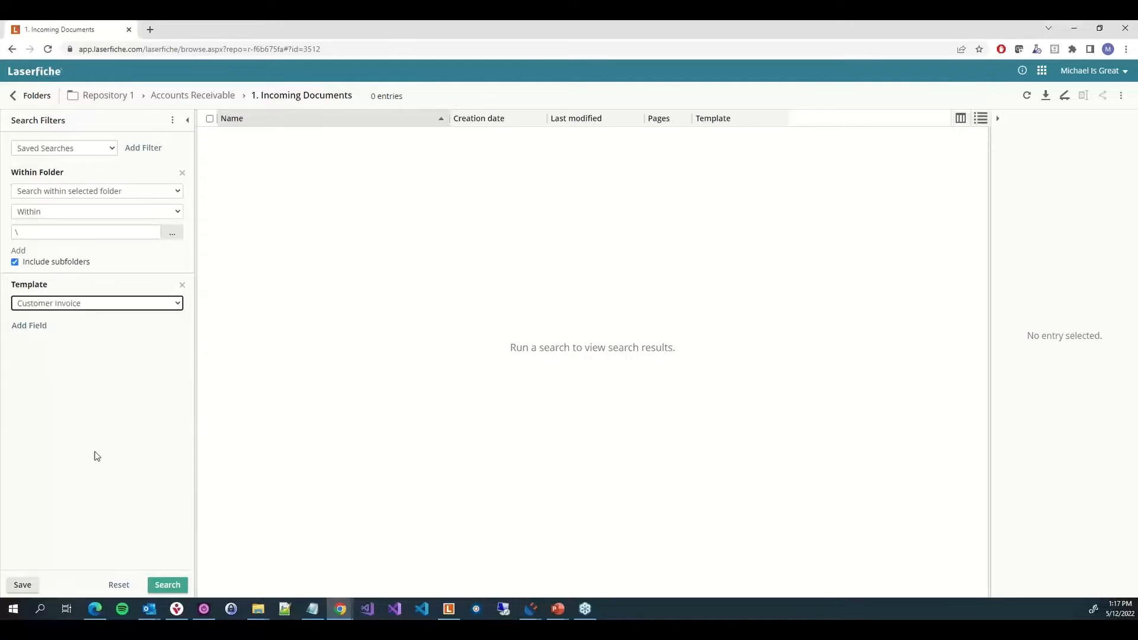
left_click(167, 585)
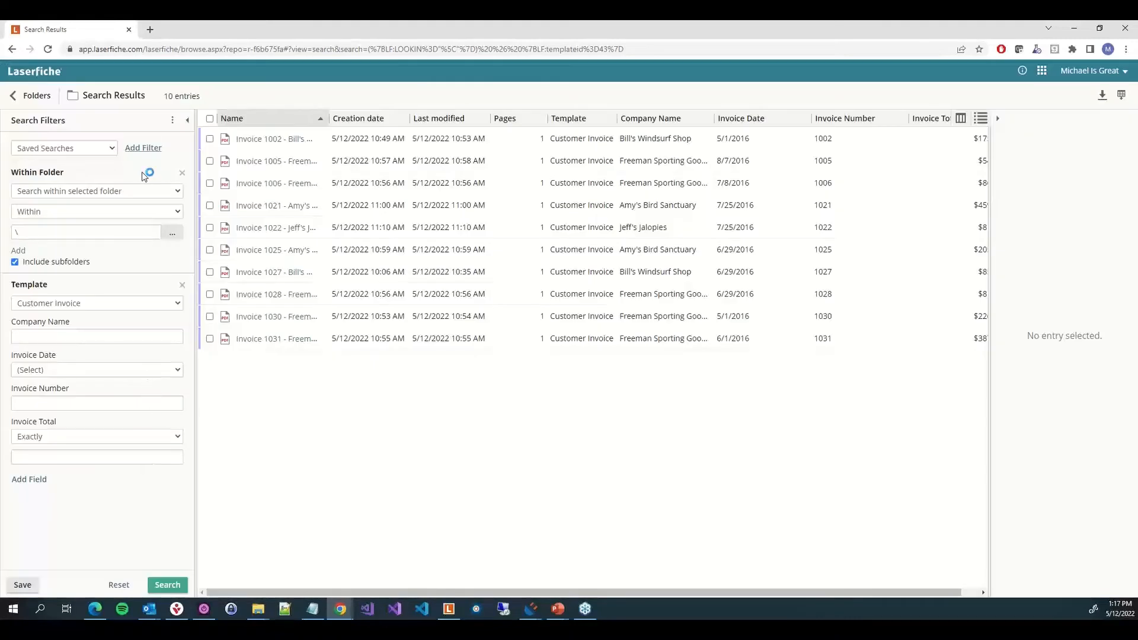
View the search syntax generated for the current search, then close the dialog
left_click(172, 122)
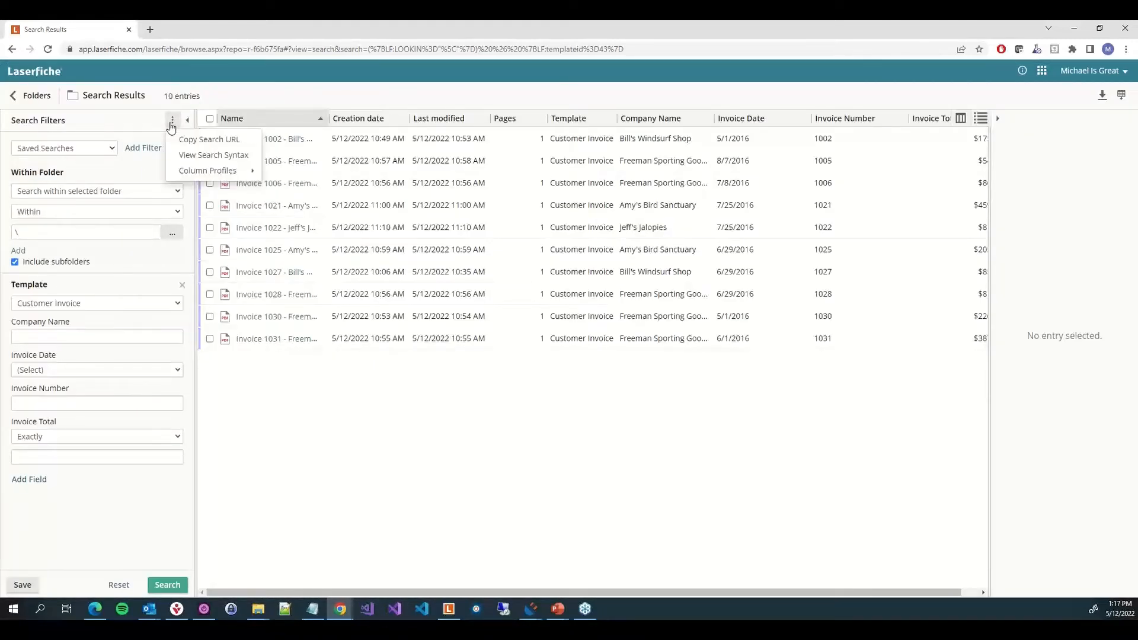
left_click(186, 155)
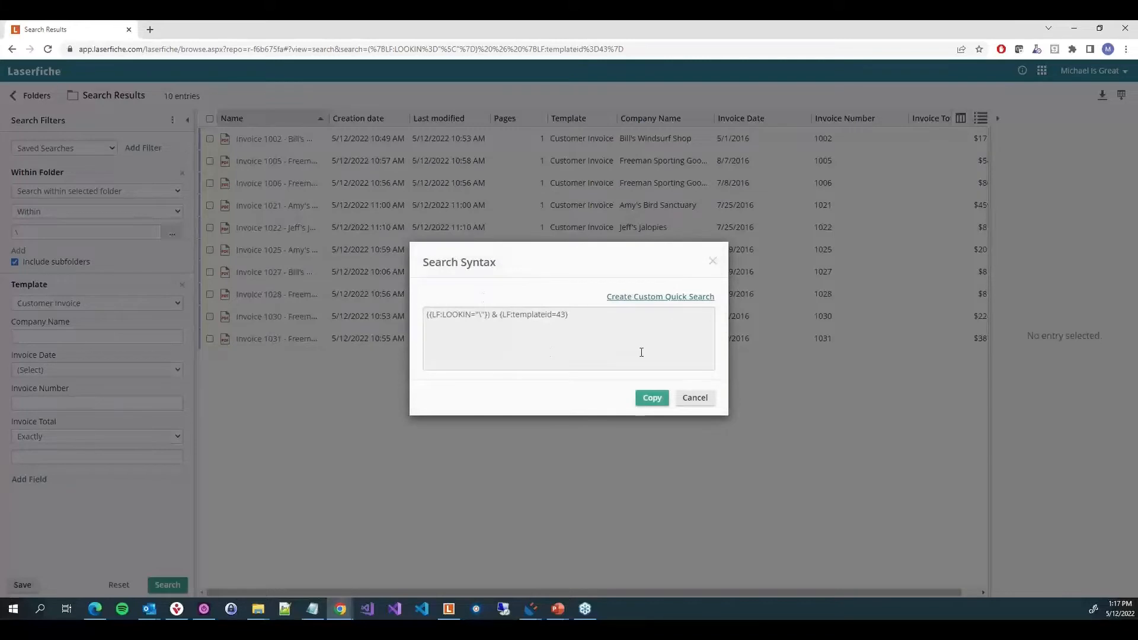
left_click_drag(641, 352, 376, 338)
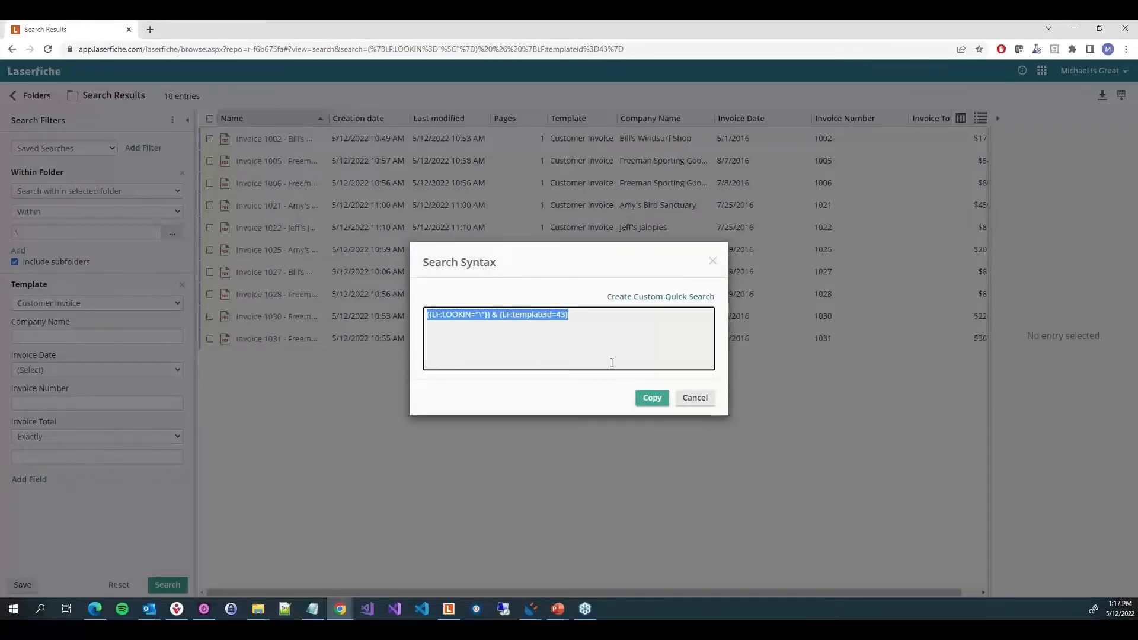
left_click(629, 371)
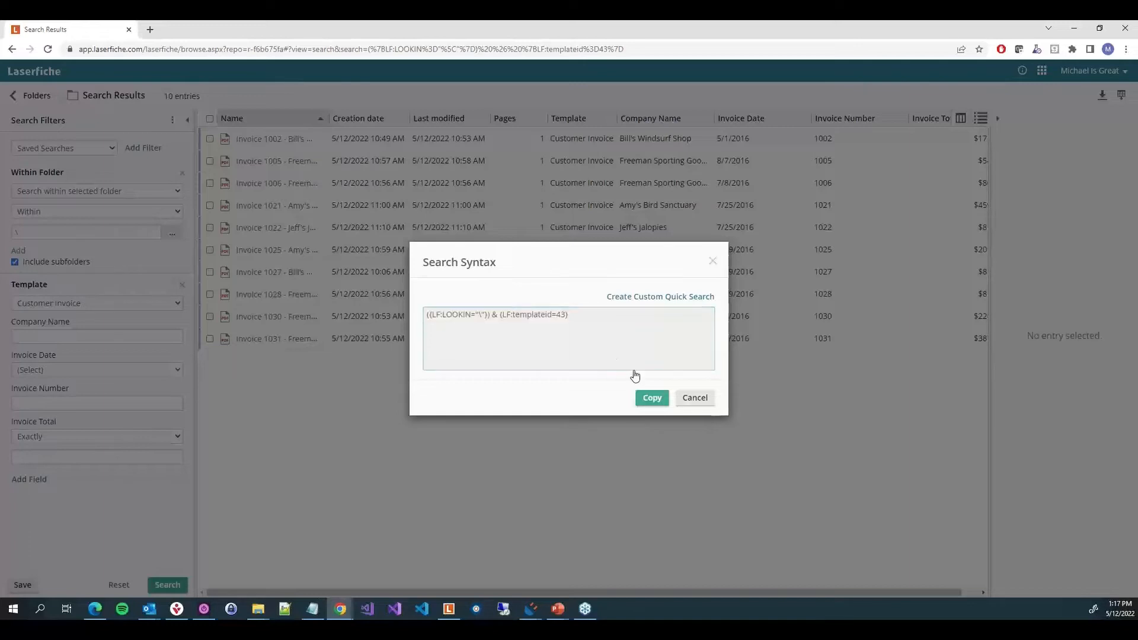
left_click(693, 399)
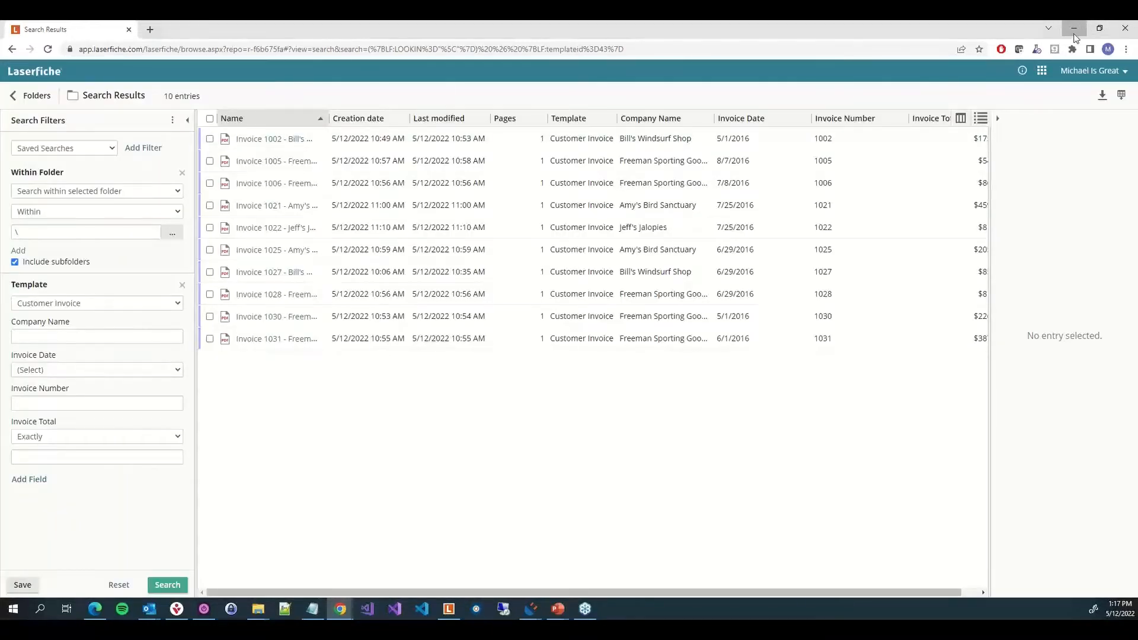
Reinsert the Invoice Number token at the end of the advanced search syntax in the profile wizard
left_click(1074, 28)
left_click(510, 252)
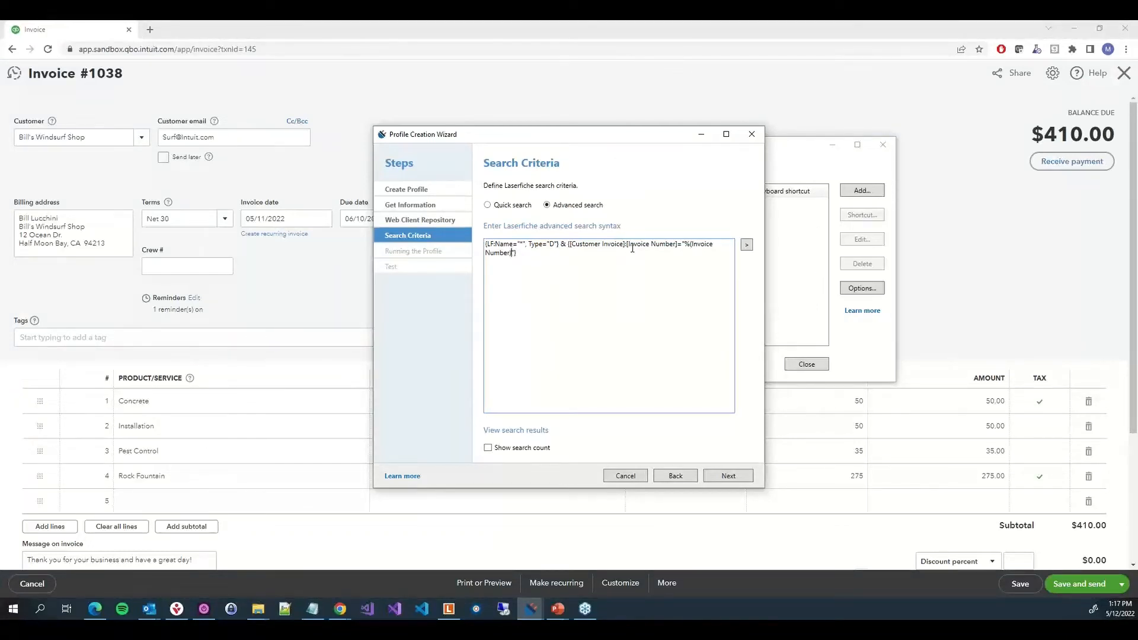
left_click(686, 247, "shift")
key("BackSpace")
left_click(747, 245)
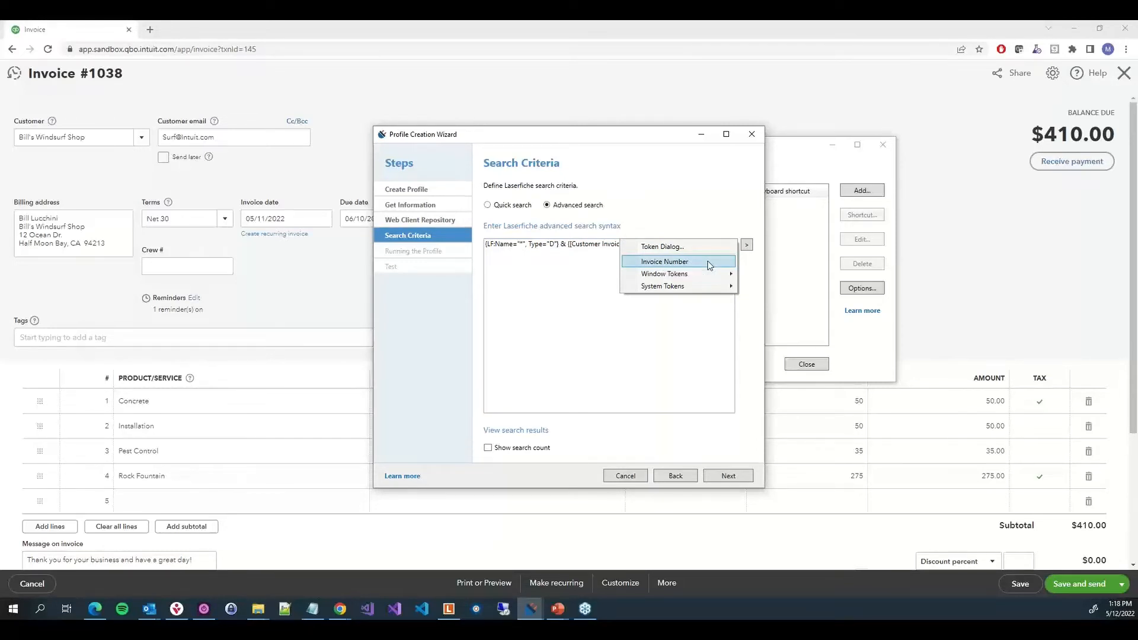
mouse_move(712, 279)
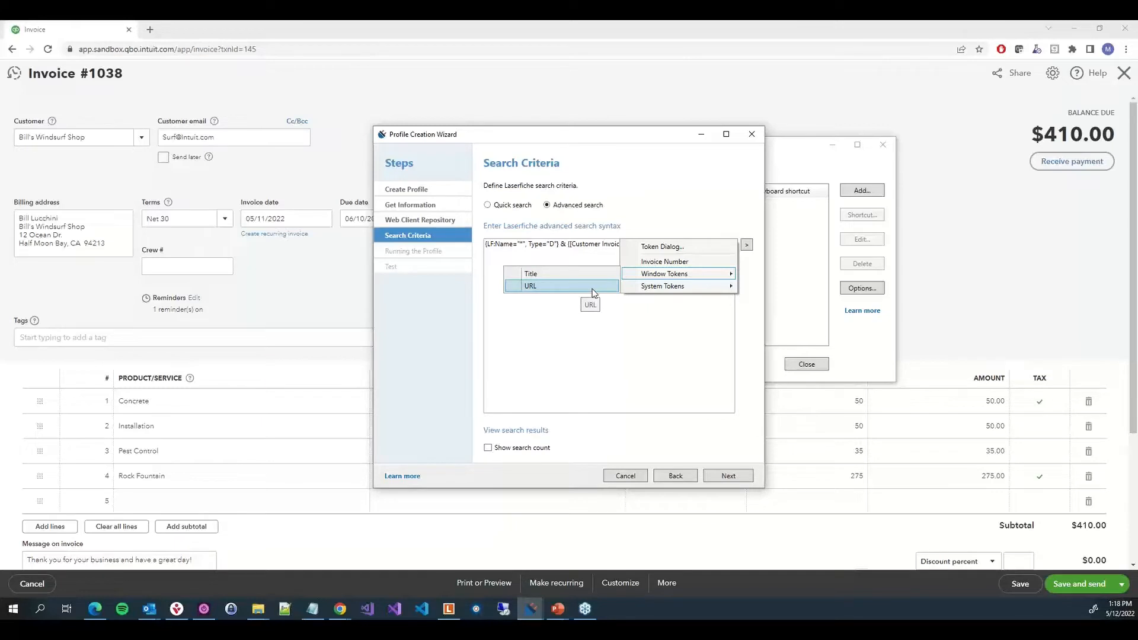
mouse_move(665, 290)
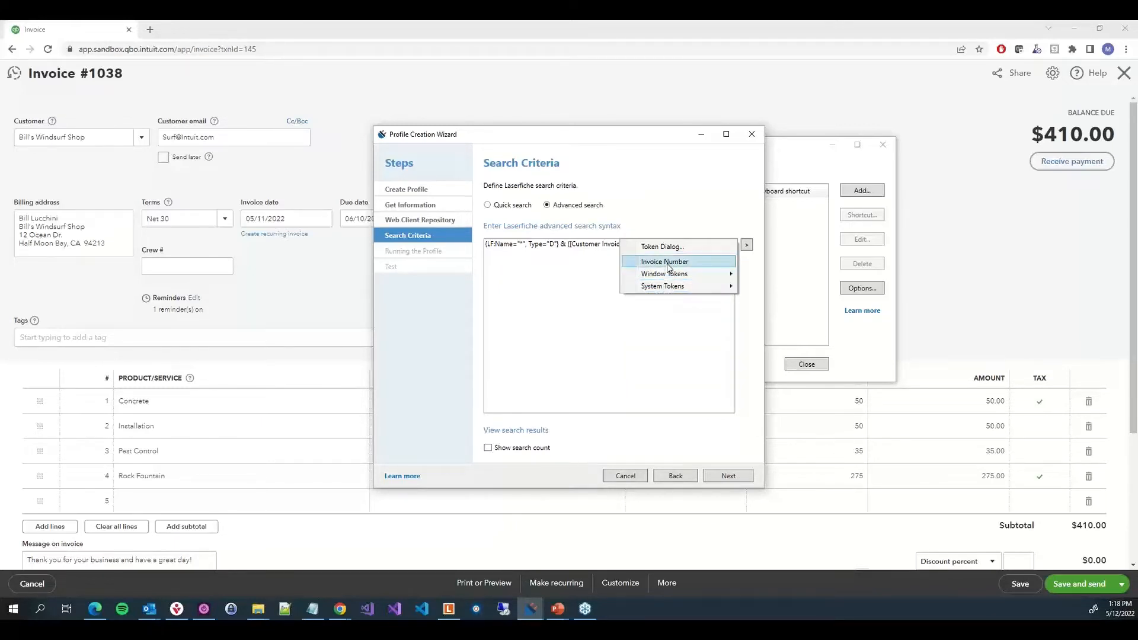
left_click(666, 262)
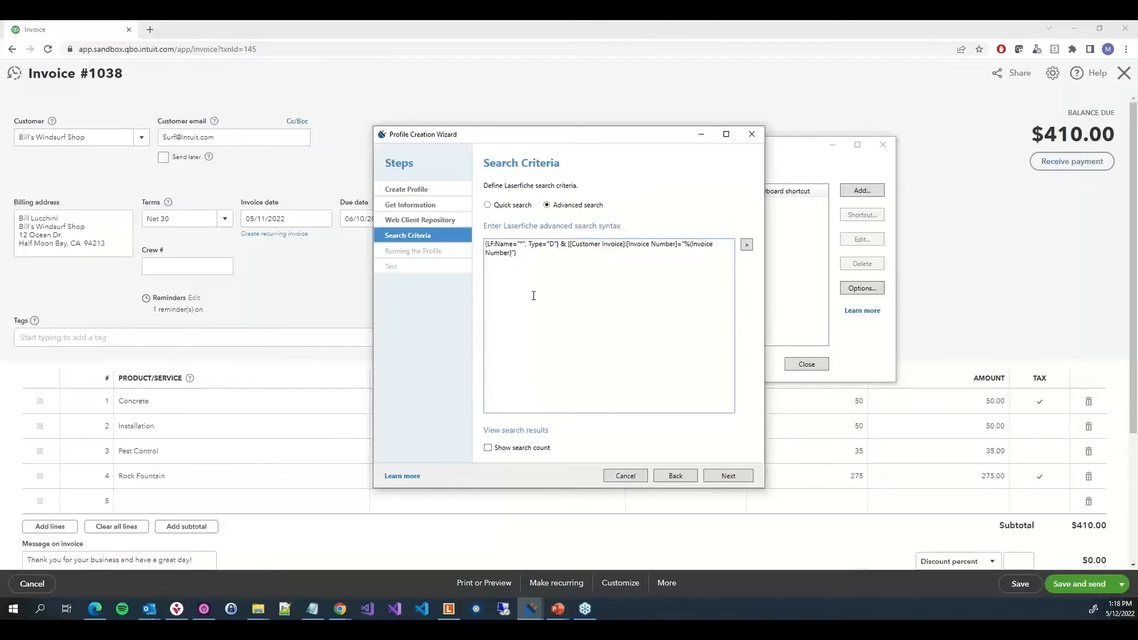
Enable Show search count and continue to the Running the Profile page
left_click(520, 448)
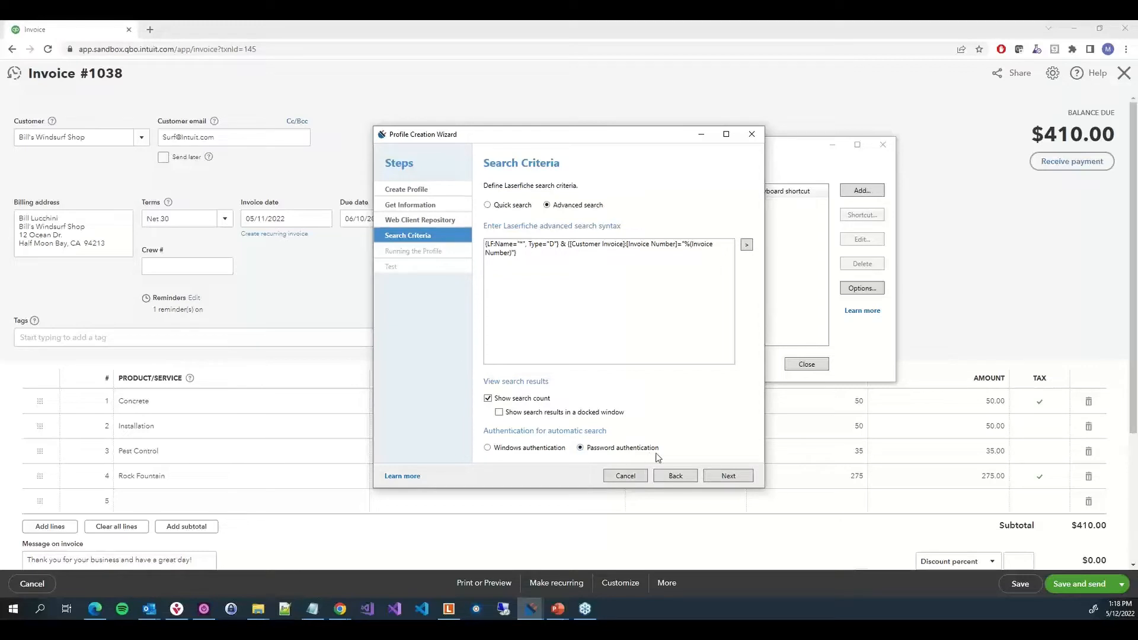
left_click(729, 476)
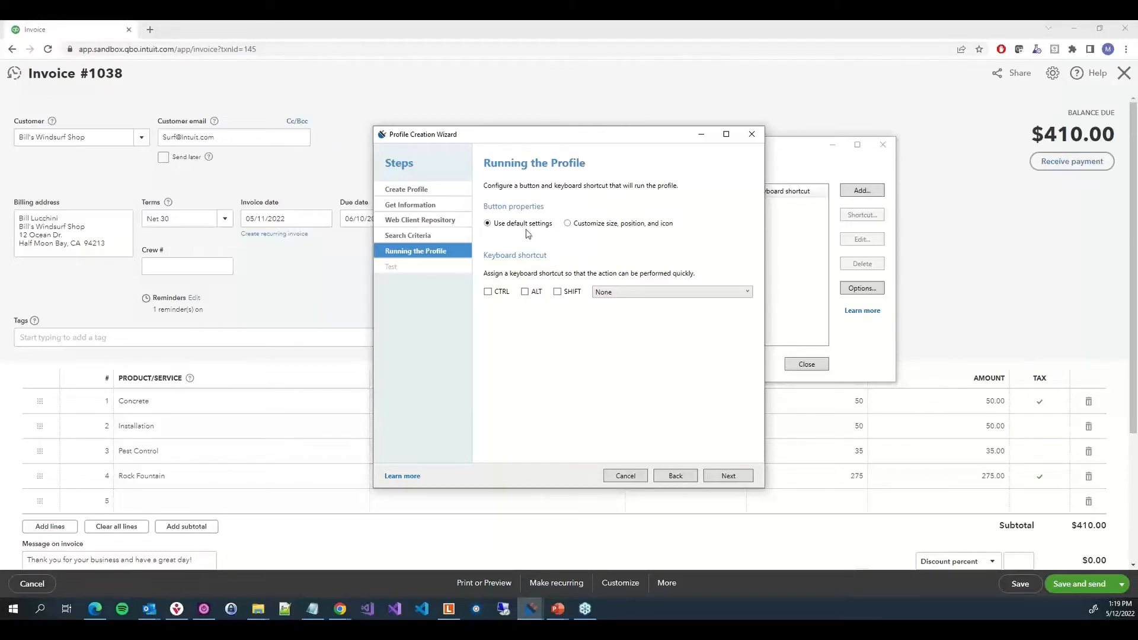
Choose to customize the button's size, position and icon, and enlarge the button two steps
left_click(609, 227)
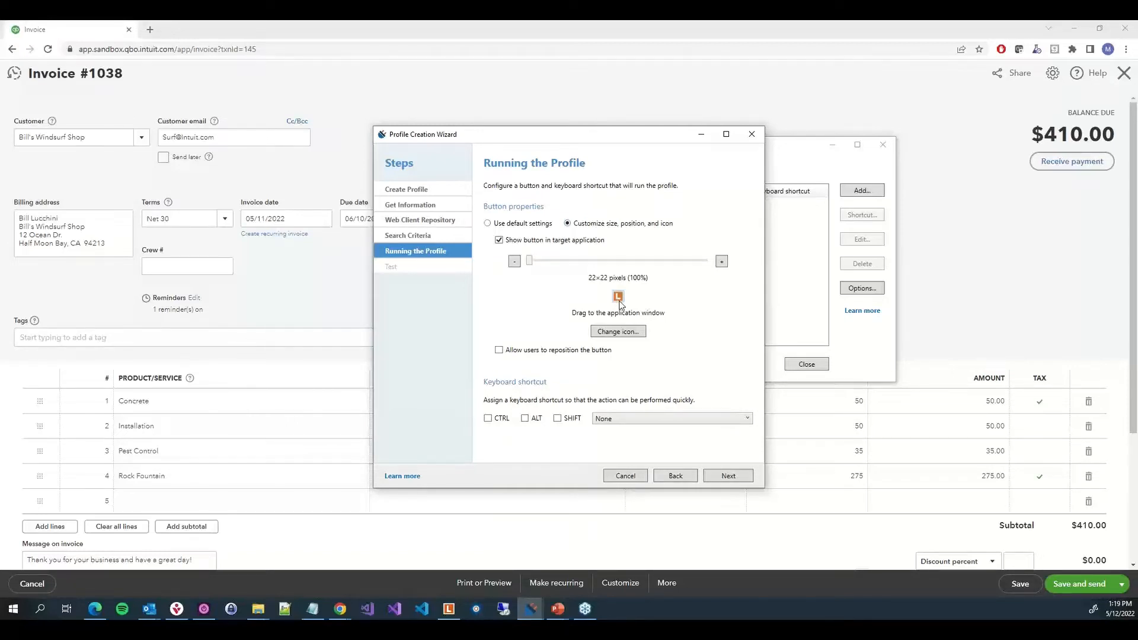
left_click(721, 262)
left_click(722, 262)
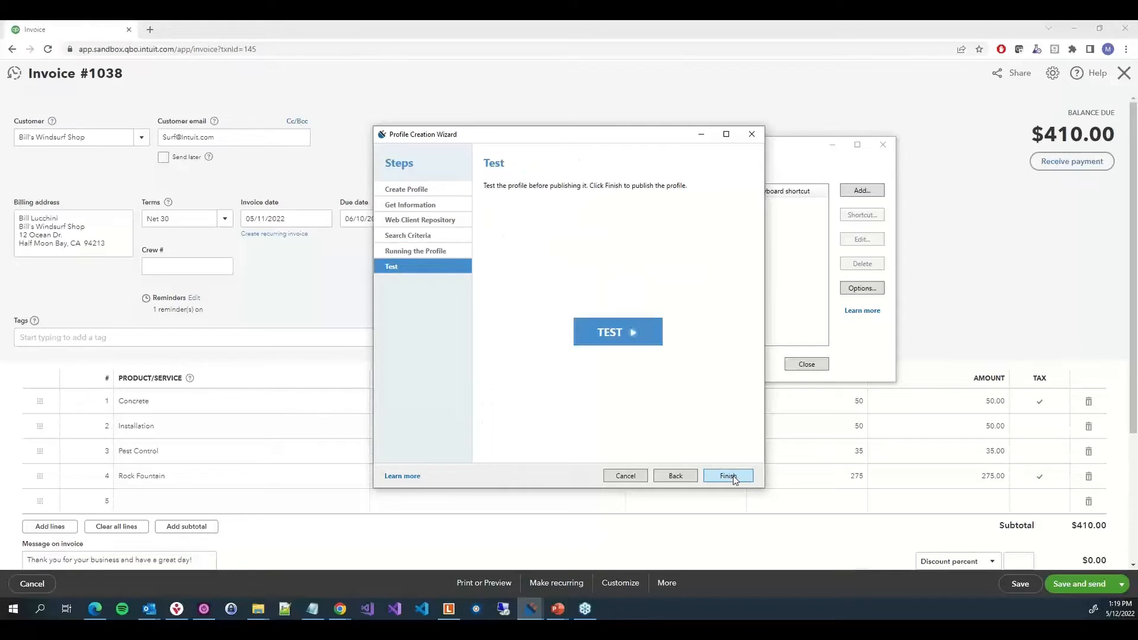
Test the profile and close the web client search tab it opens
left_click(609, 333)
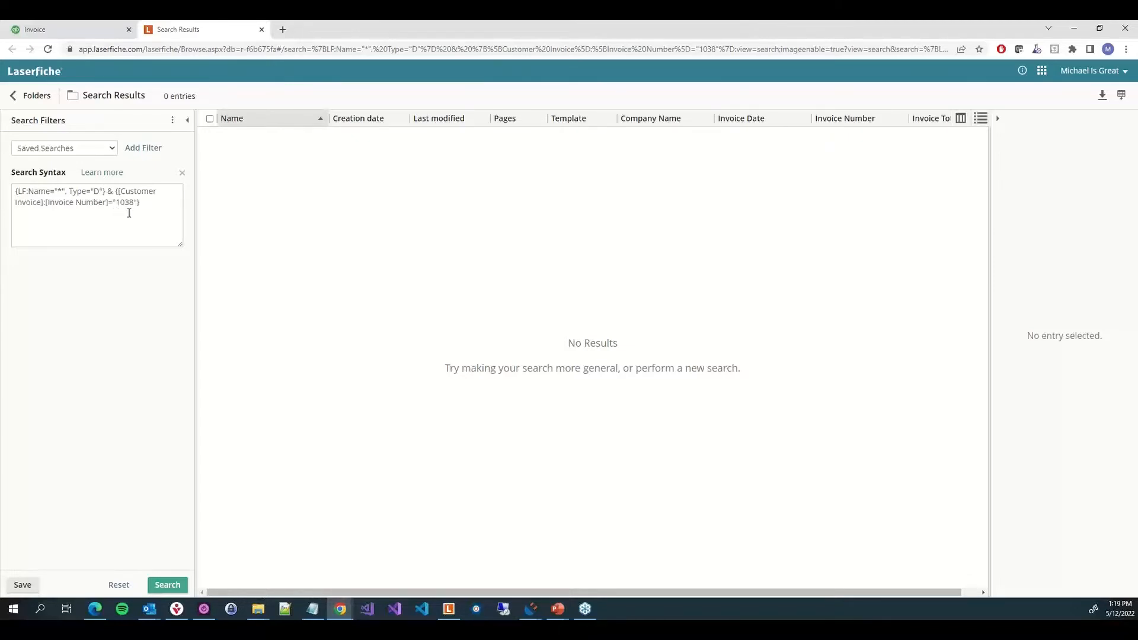
left_click(261, 29)
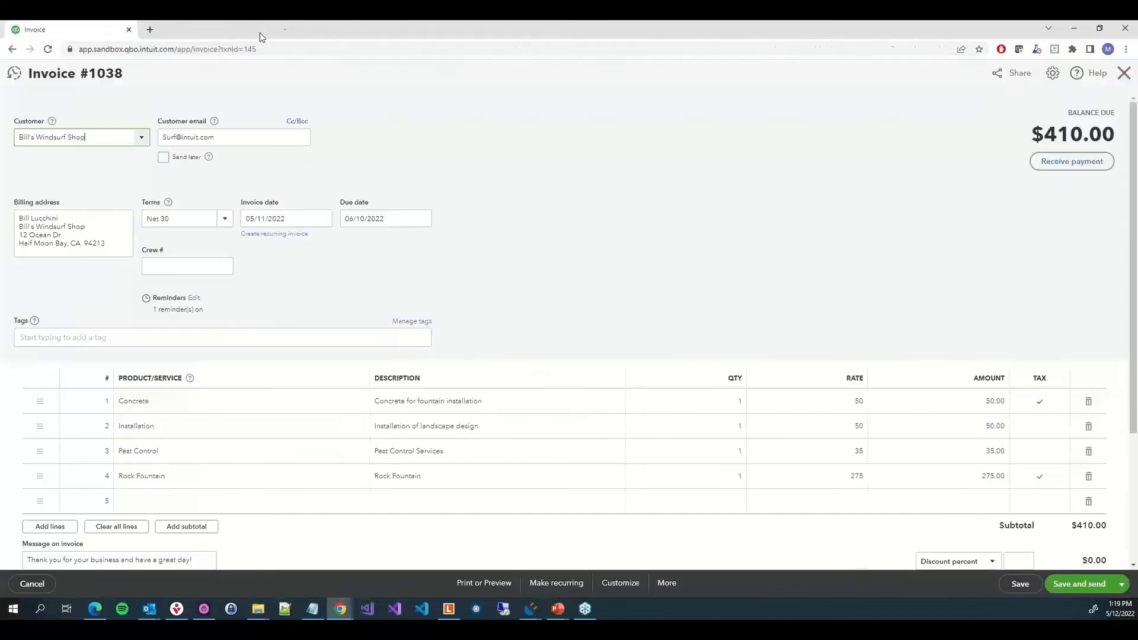
Return to the profile wizard and finish publishing the profile
left_click(530, 609)
left_click(579, 571)
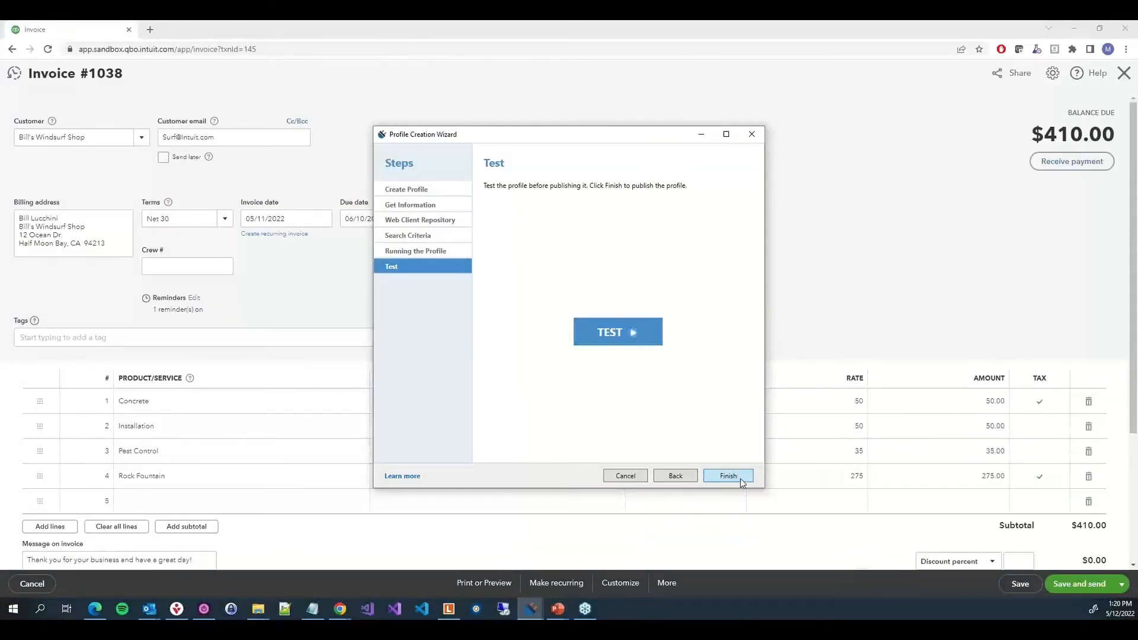
left_click(729, 476)
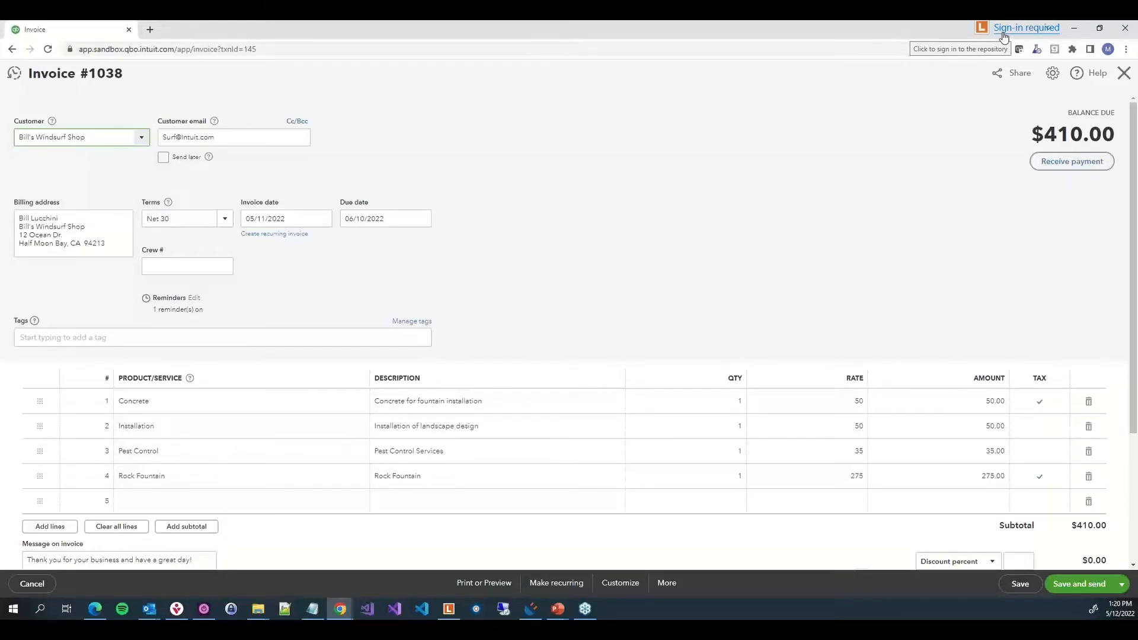
Sign in to the repository from the connector with the user name and pasted account password, remembering the login
left_click(1003, 33)
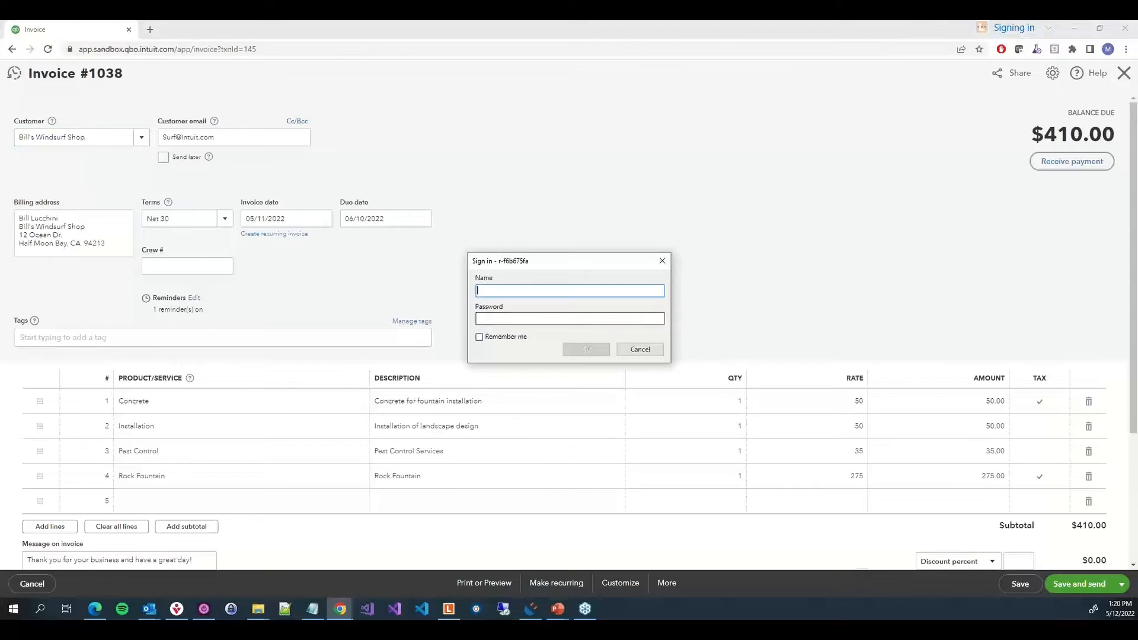
left_click(614, 291)
type("Michael")
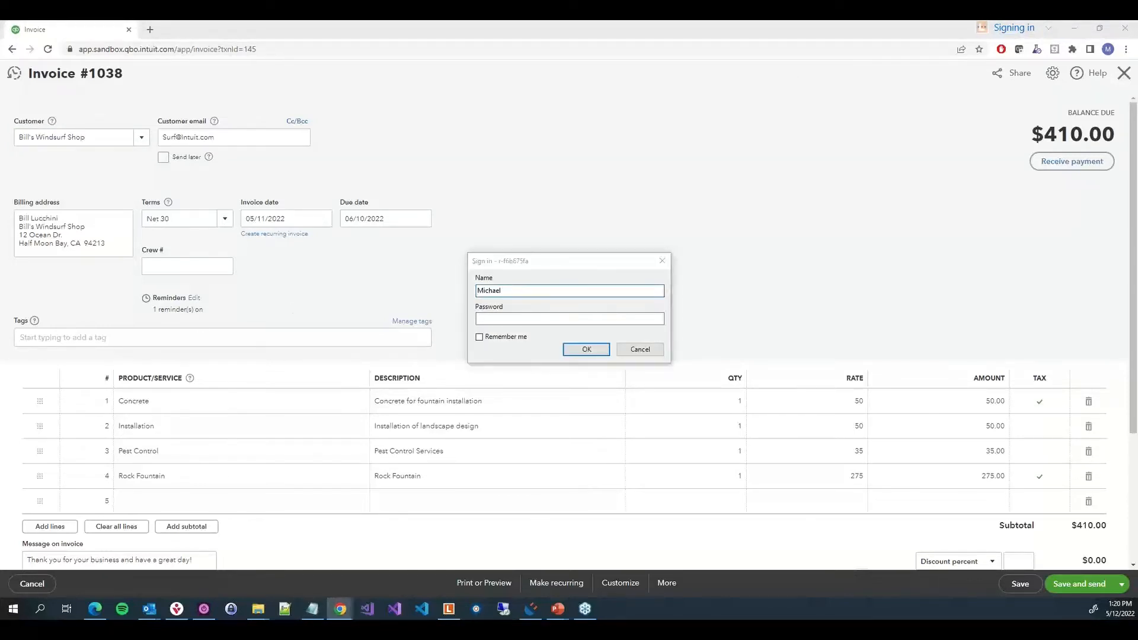
left_click(606, 321)
key("ctrl+v")
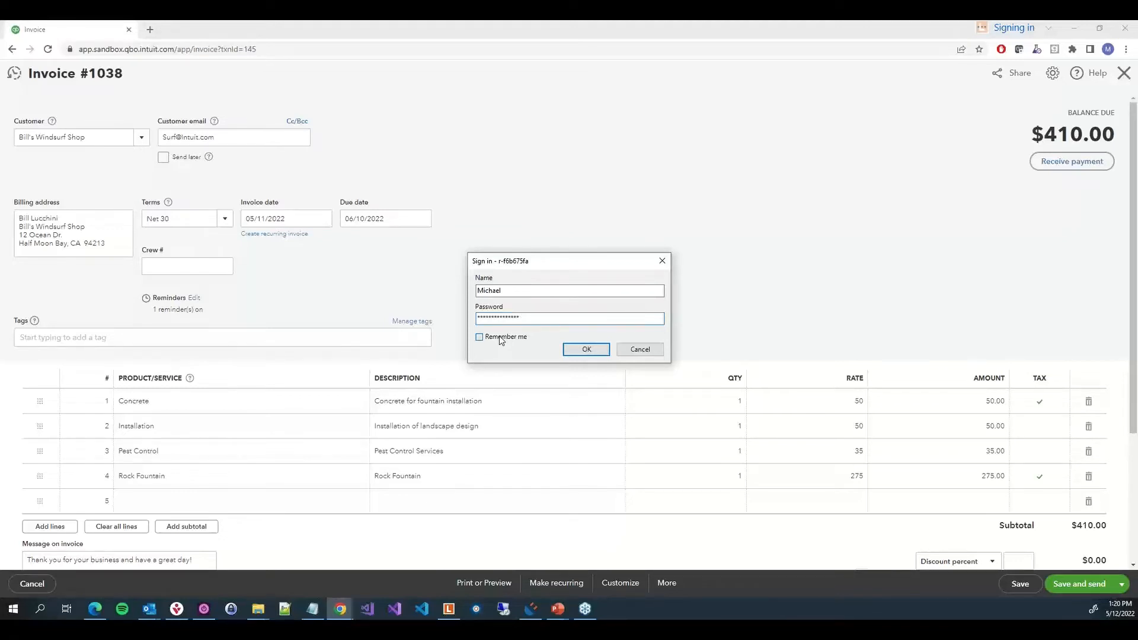
left_click(500, 338)
left_click(587, 350)
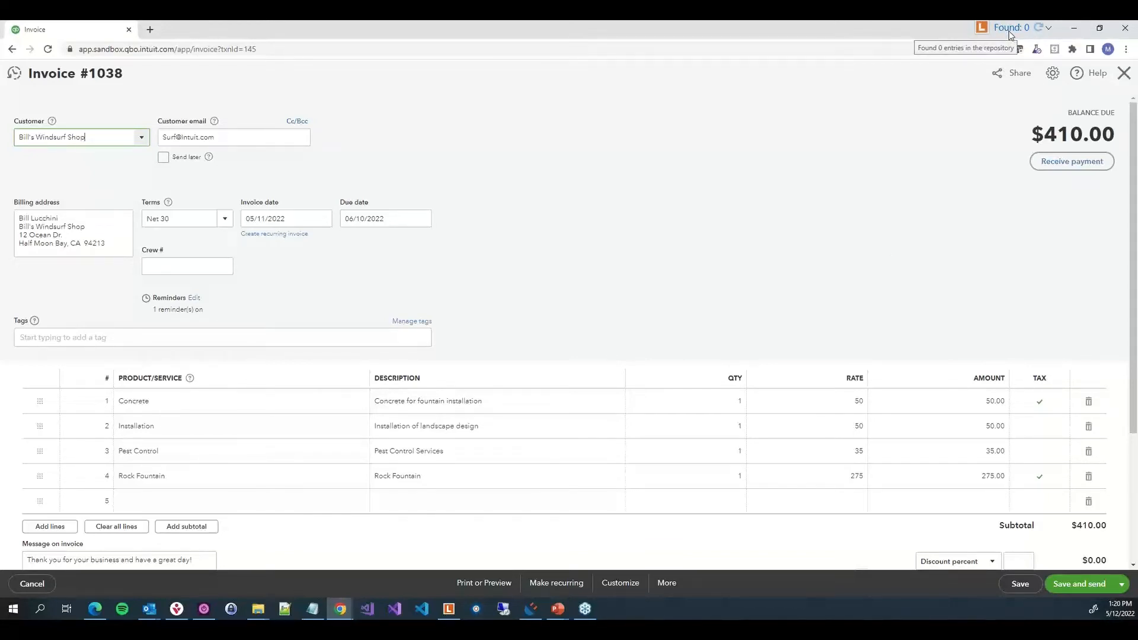
Open invoice 1030 from Freeman Sporting Goods' transaction list in QuickBooks
left_click(1128, 76)
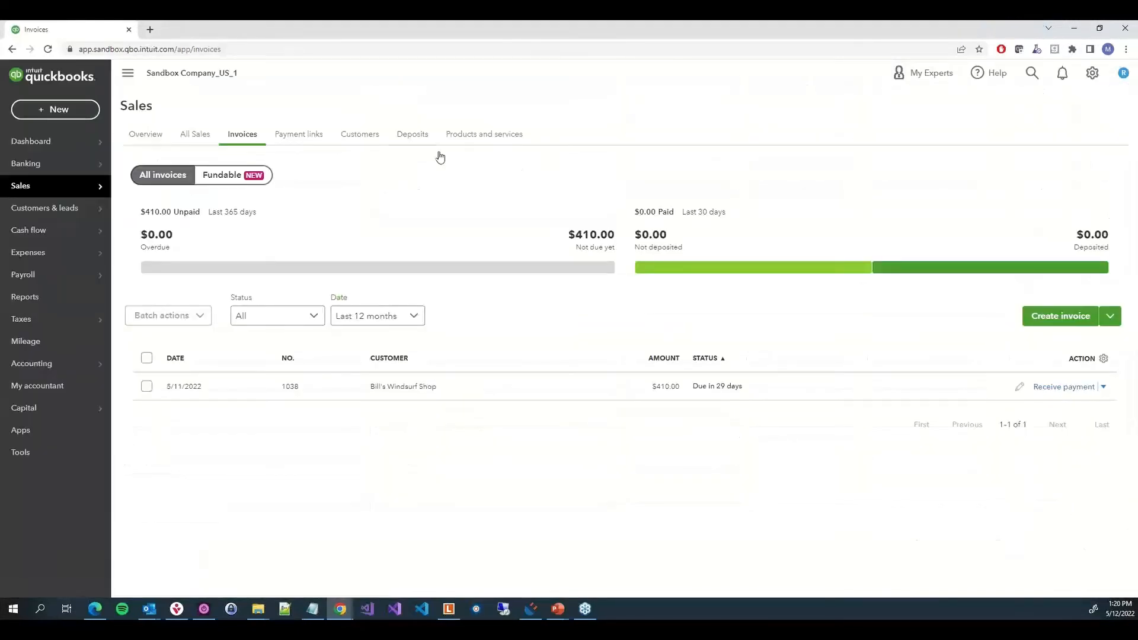
left_click(362, 135)
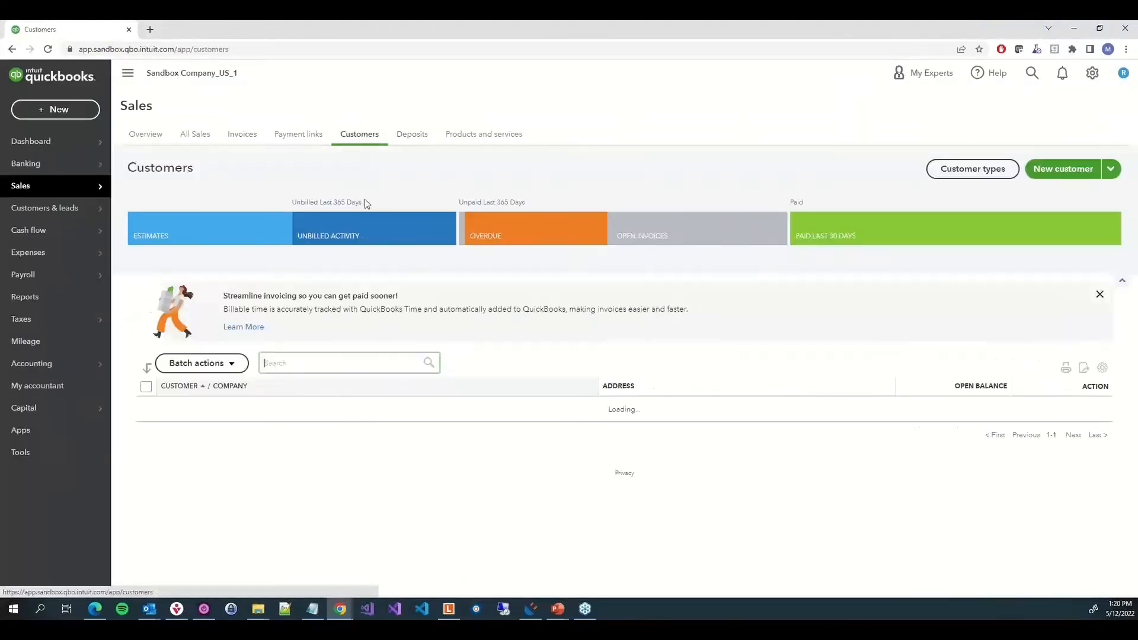
scroll(407, 492, "down", 1)
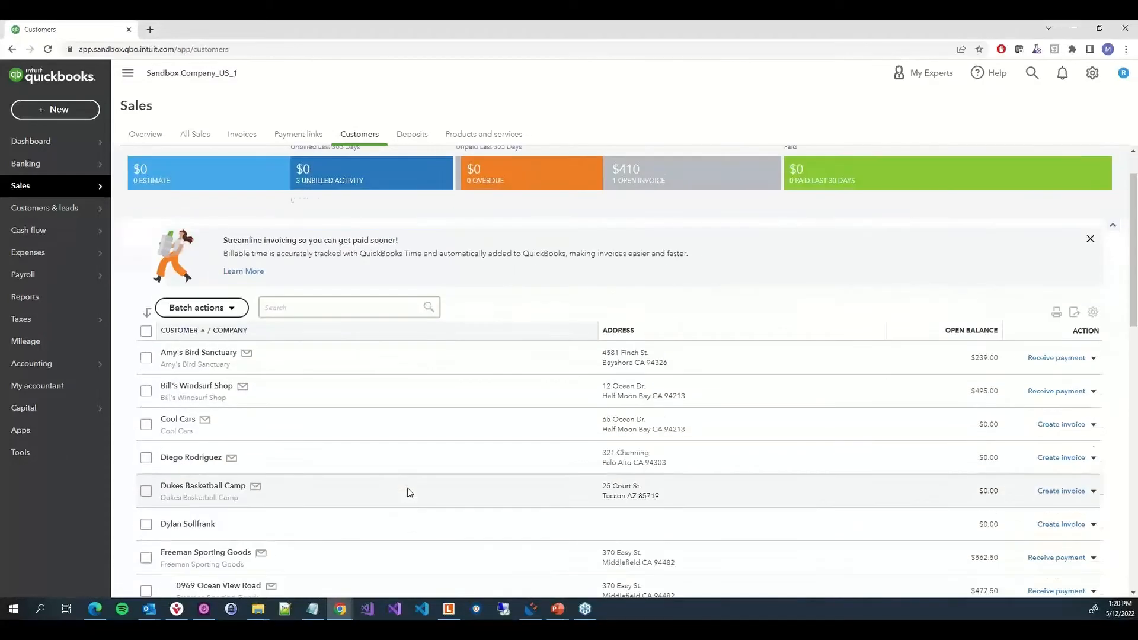
left_click(215, 560)
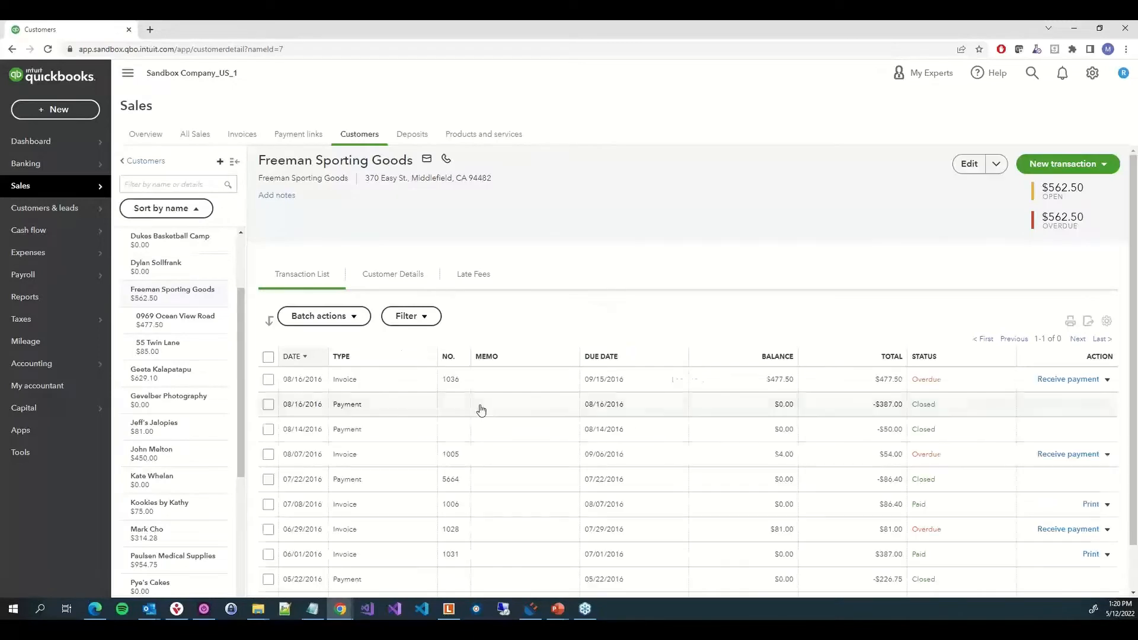
scroll(531, 435, "down", 1)
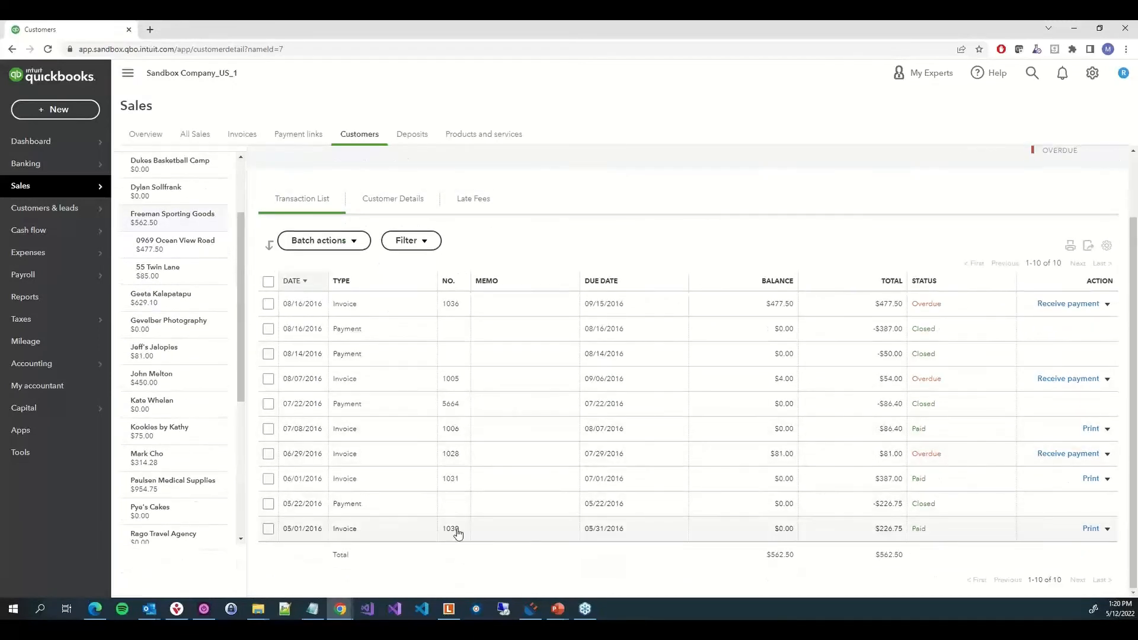
left_click(462, 536)
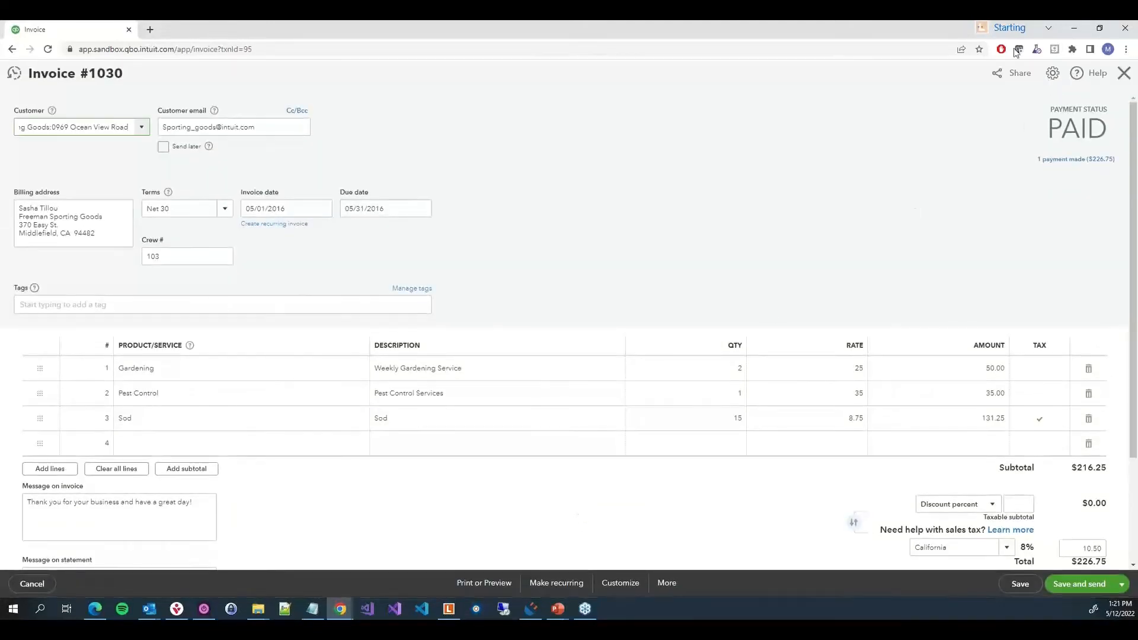
Open the Laserfiche document the connector found and view its template fields
left_click(1077, 27)
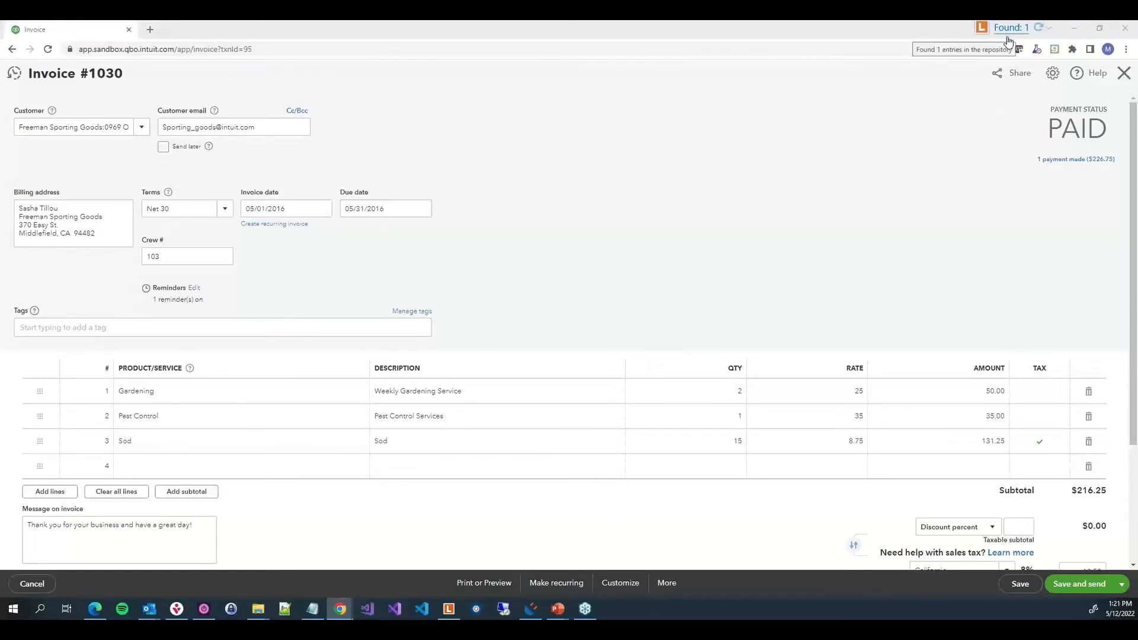
left_click(1008, 28)
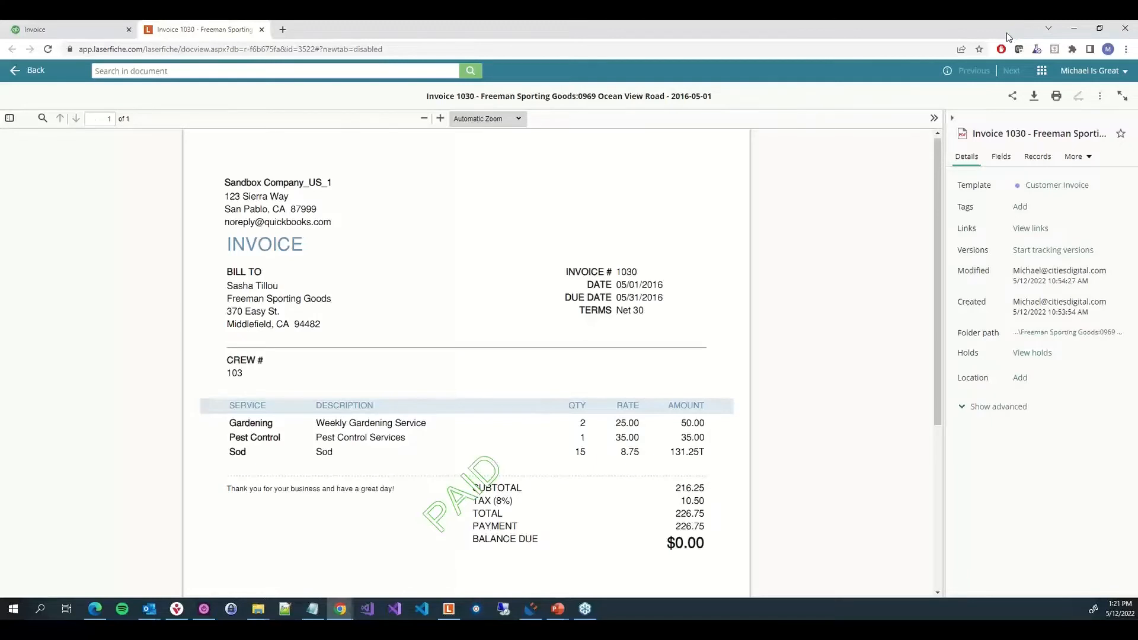
left_click(1000, 157)
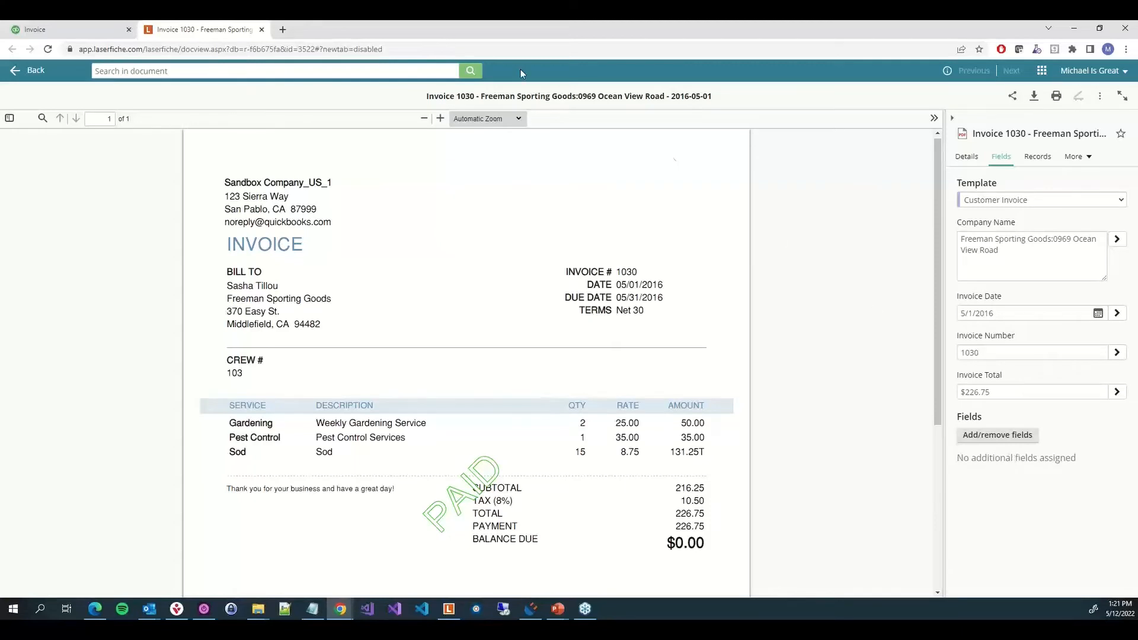
Close the invoice in QuickBooks and open Bill's Windsurf Shop's customer page
left_click(263, 30)
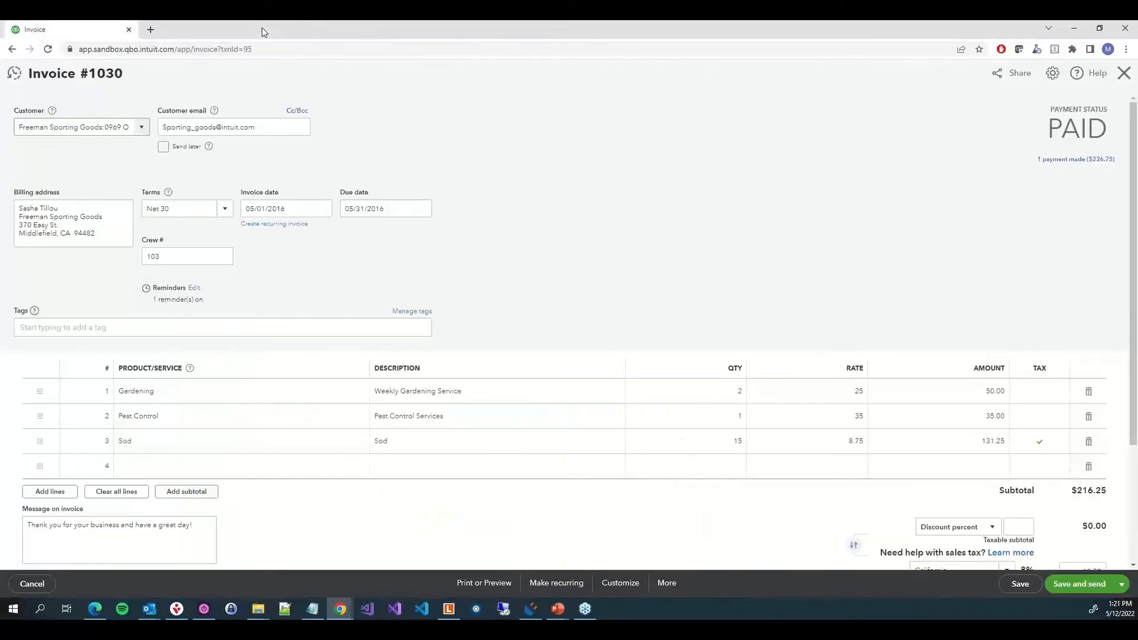
left_click(1123, 73)
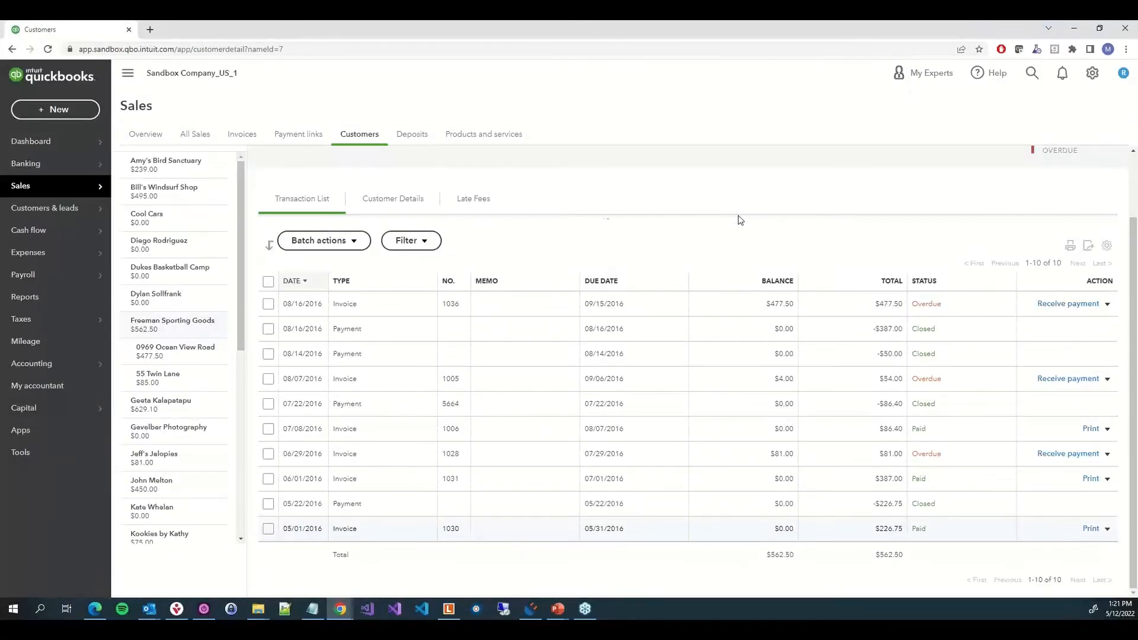
scroll(174, 196, "down", 2)
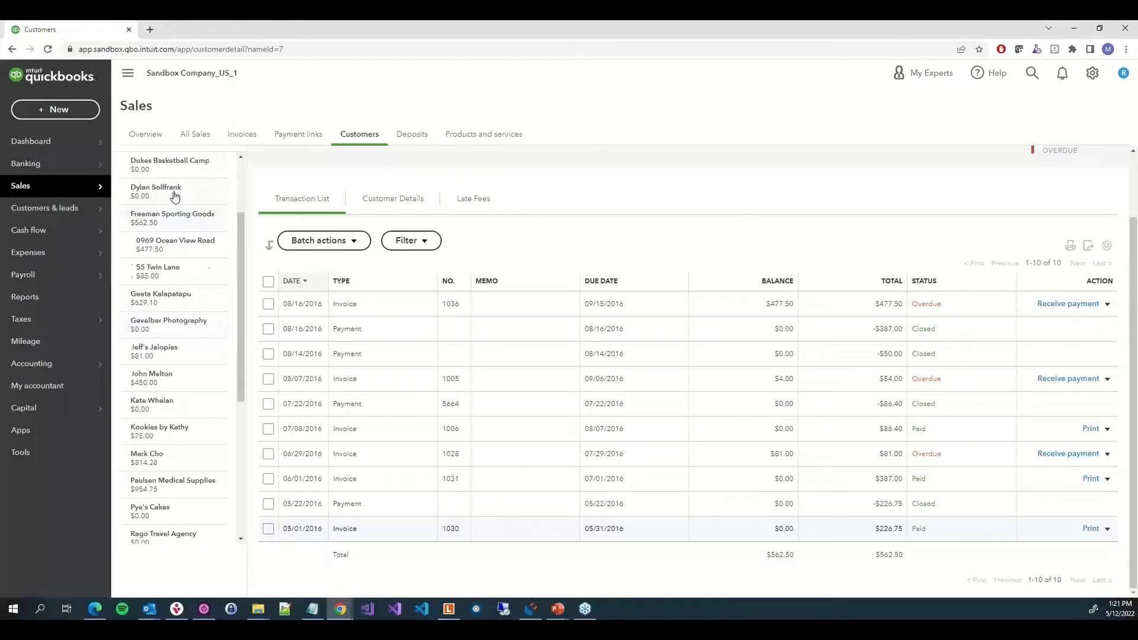
scroll(194, 187, "up", 2)
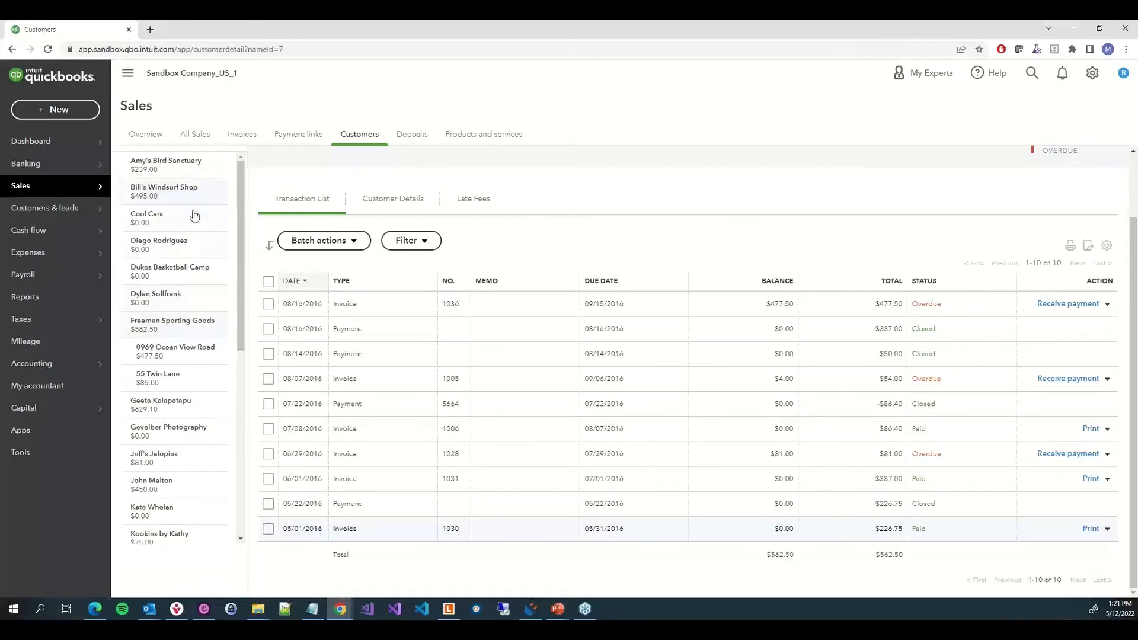
left_click(192, 190)
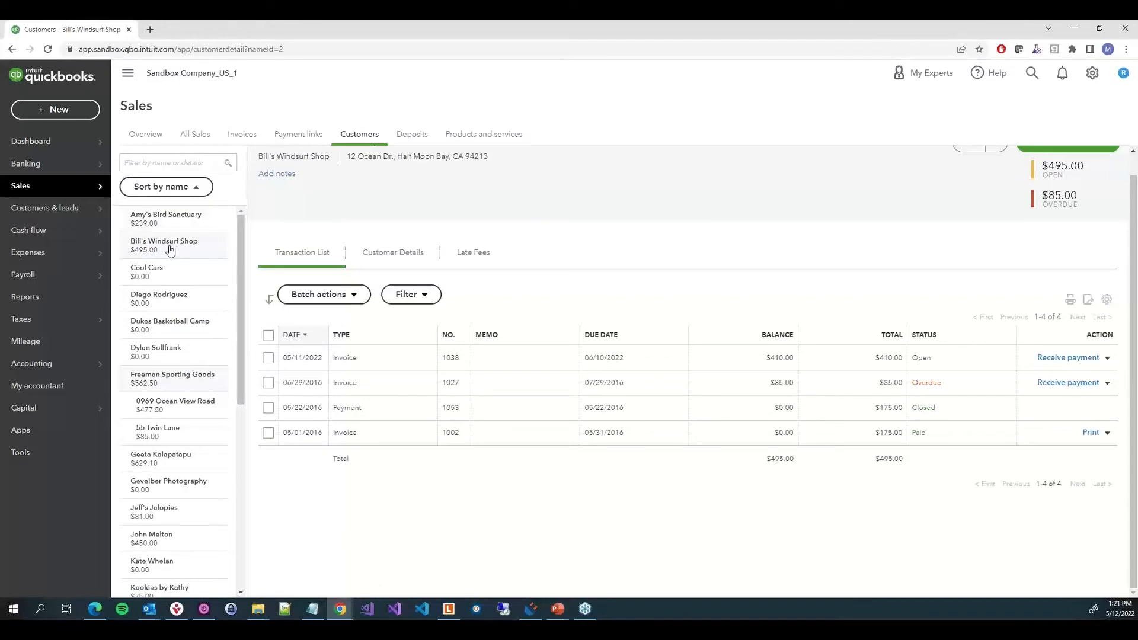
scroll(580, 259, "up", 1)
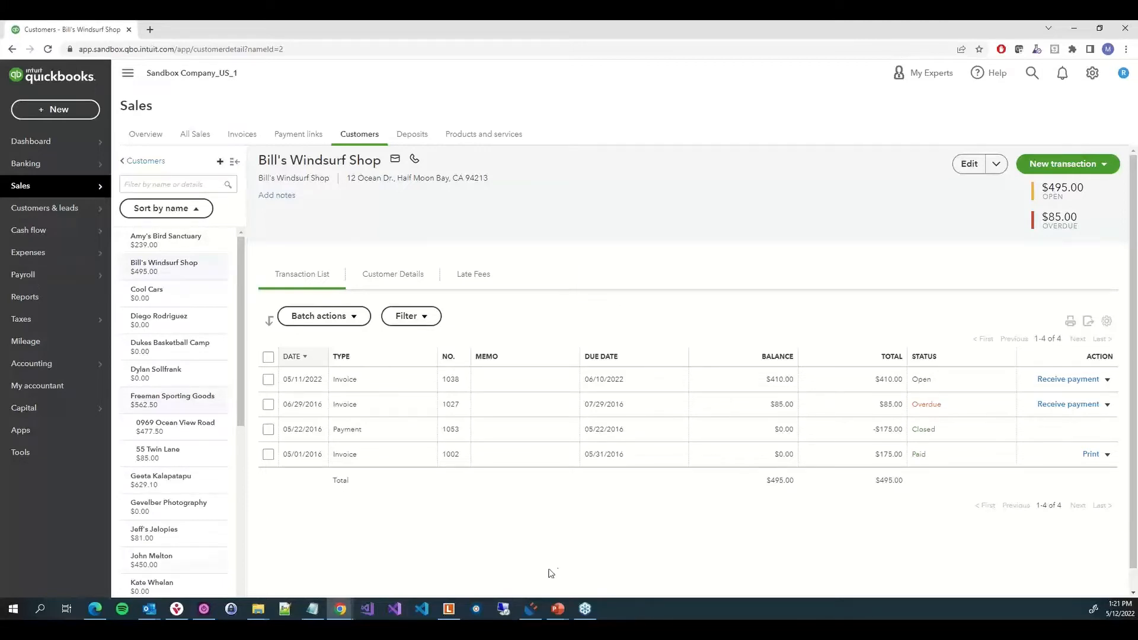
Create a new connector profile named QBO - Customer Invoices that searches for documents in the Laserfiche web client
left_click(526, 618)
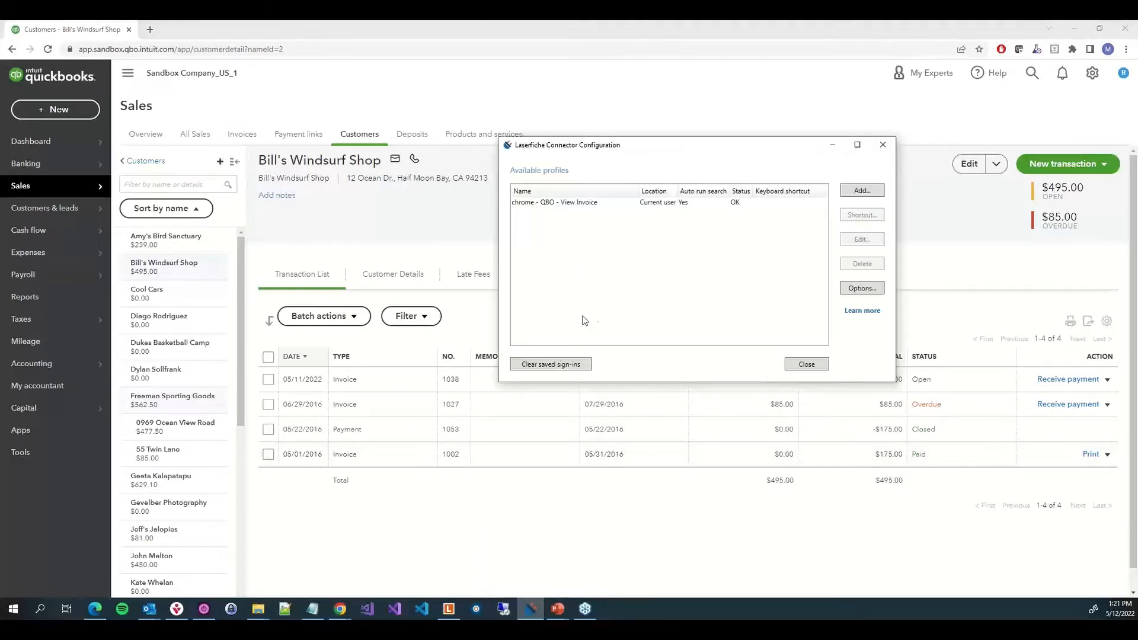
left_click(861, 190)
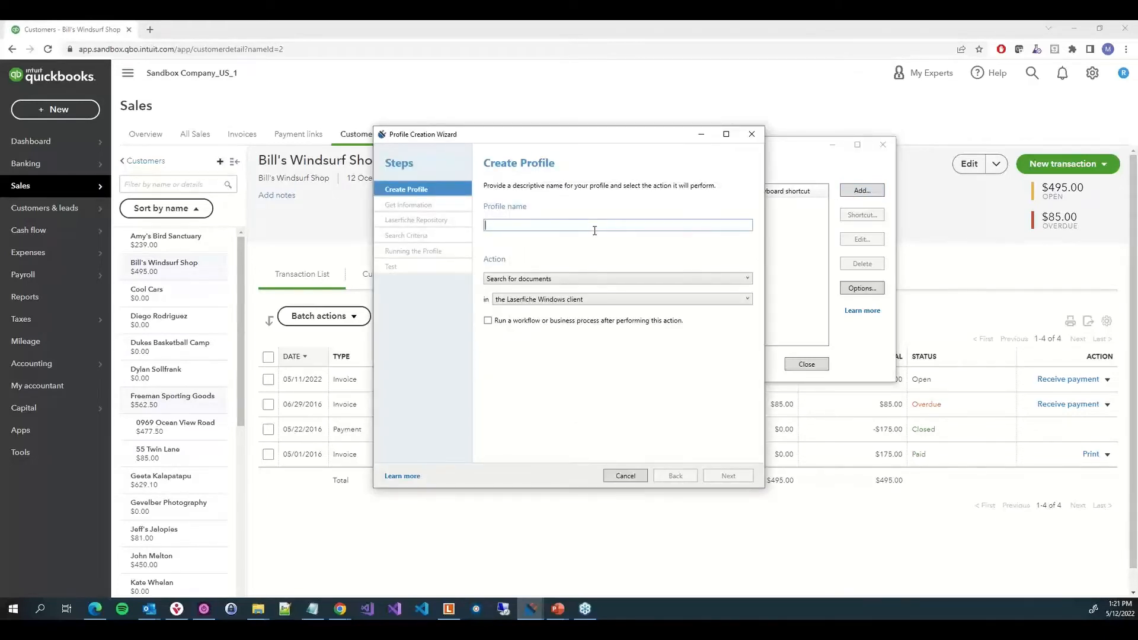
type("QBO -")
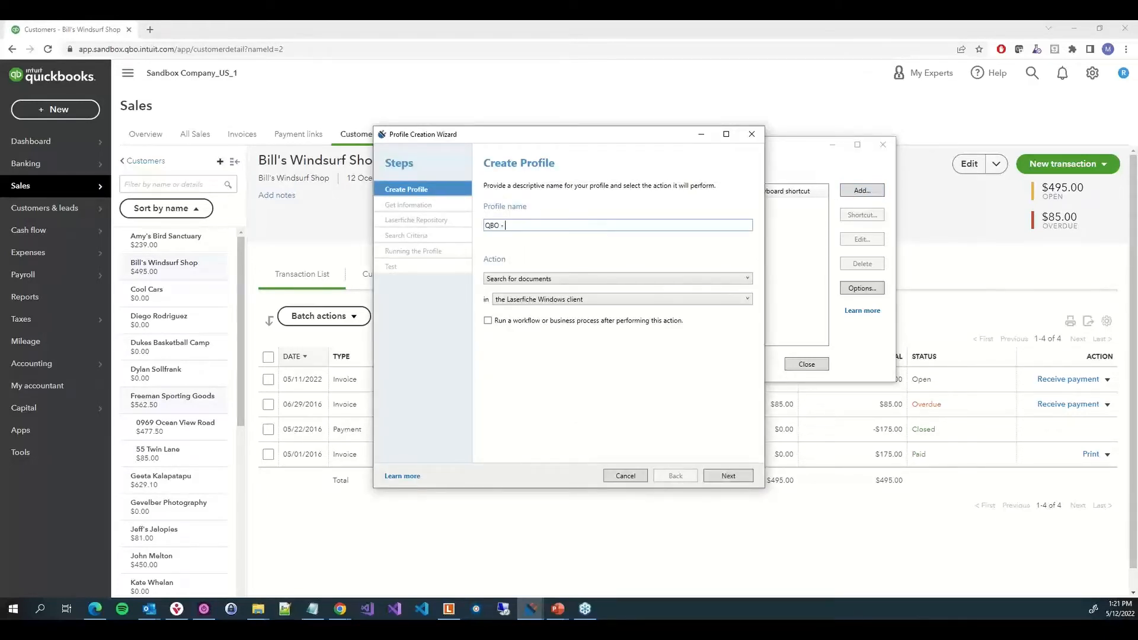
type(" Invo")
type("stomer Invoices")
left_click(528, 300)
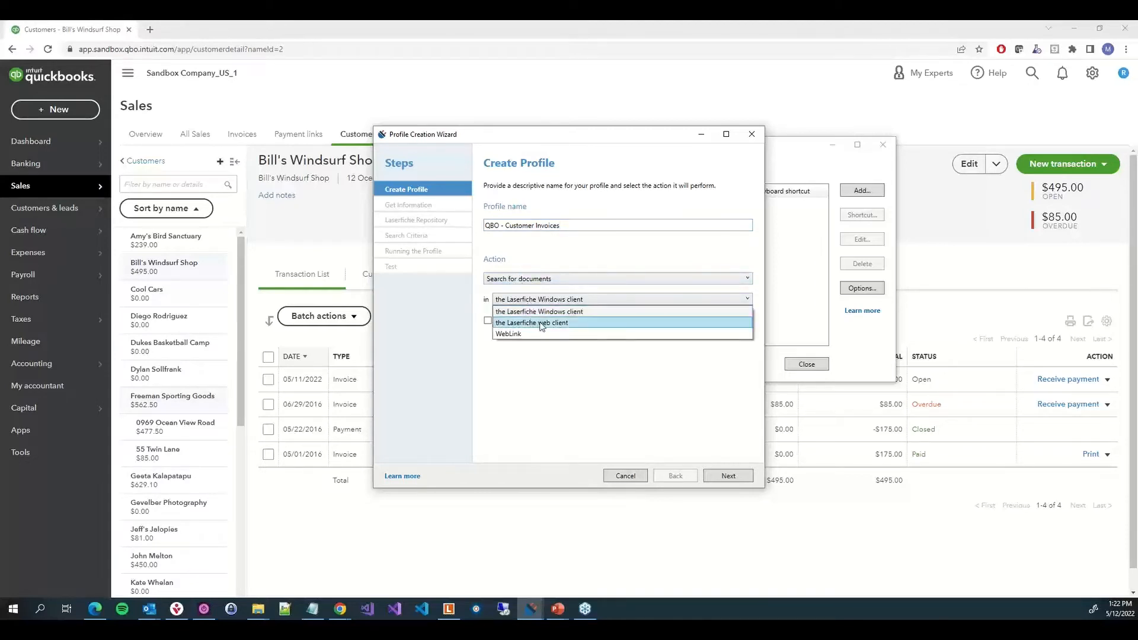
left_click(550, 323)
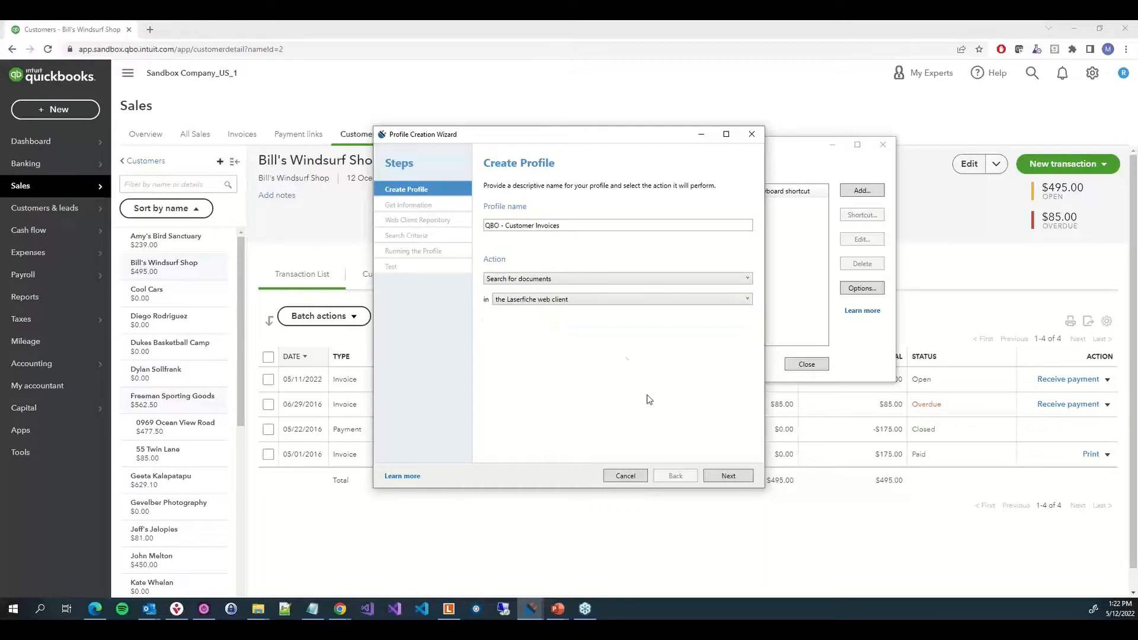
left_click(721, 477)
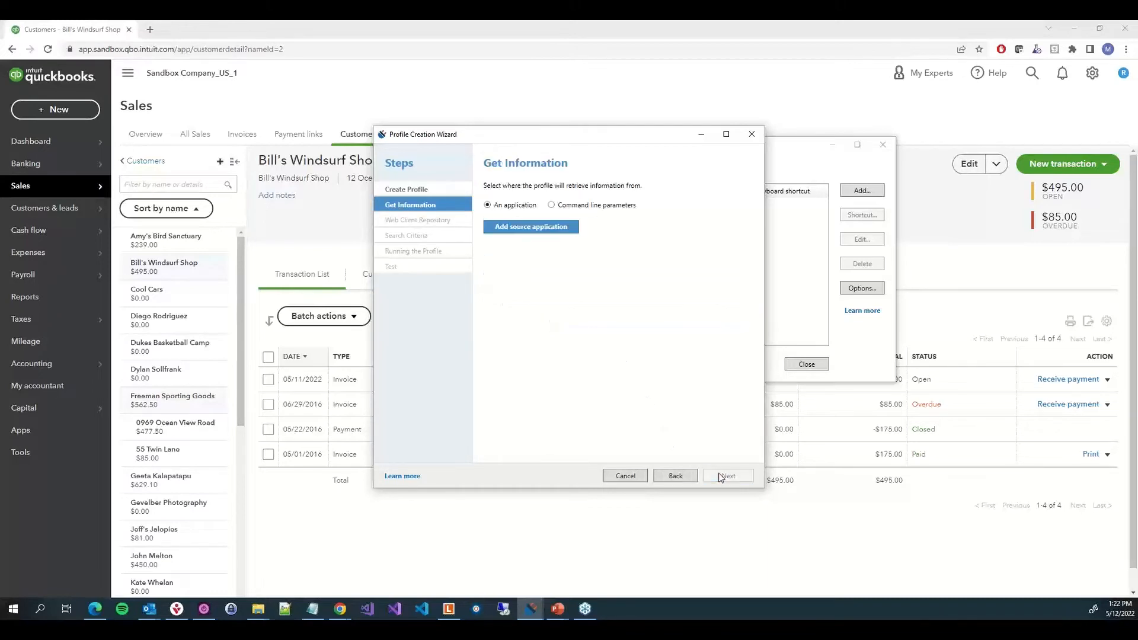
Add Chrome as the source application using UI Automation, removing nameId=2 from the page URL pattern
left_click(525, 230)
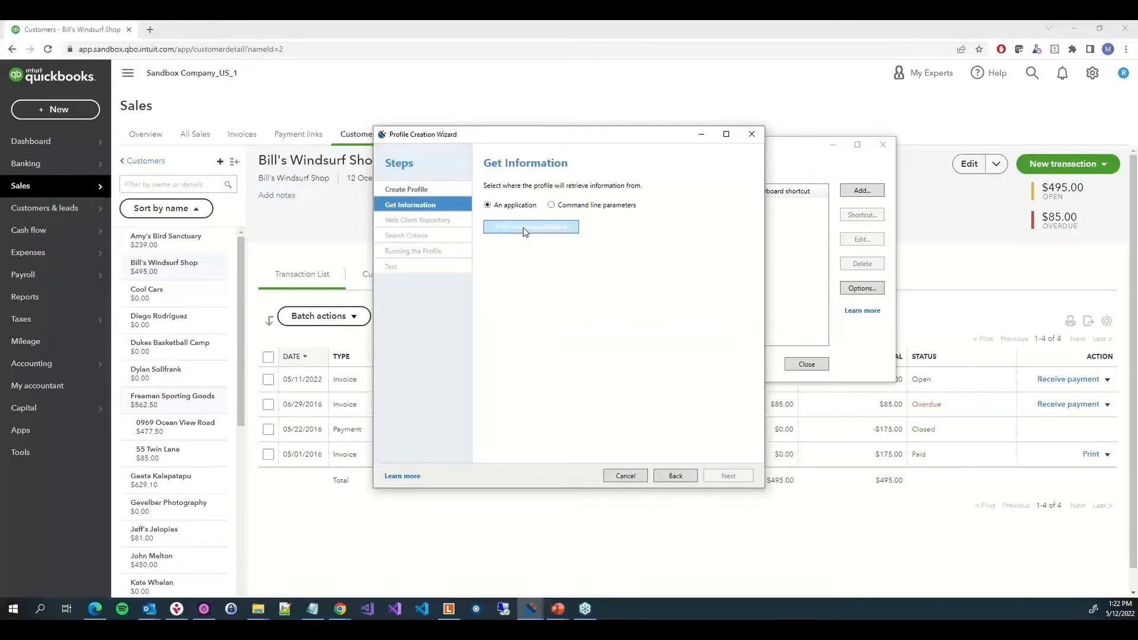
left_click_drag(456, 222, 280, 230)
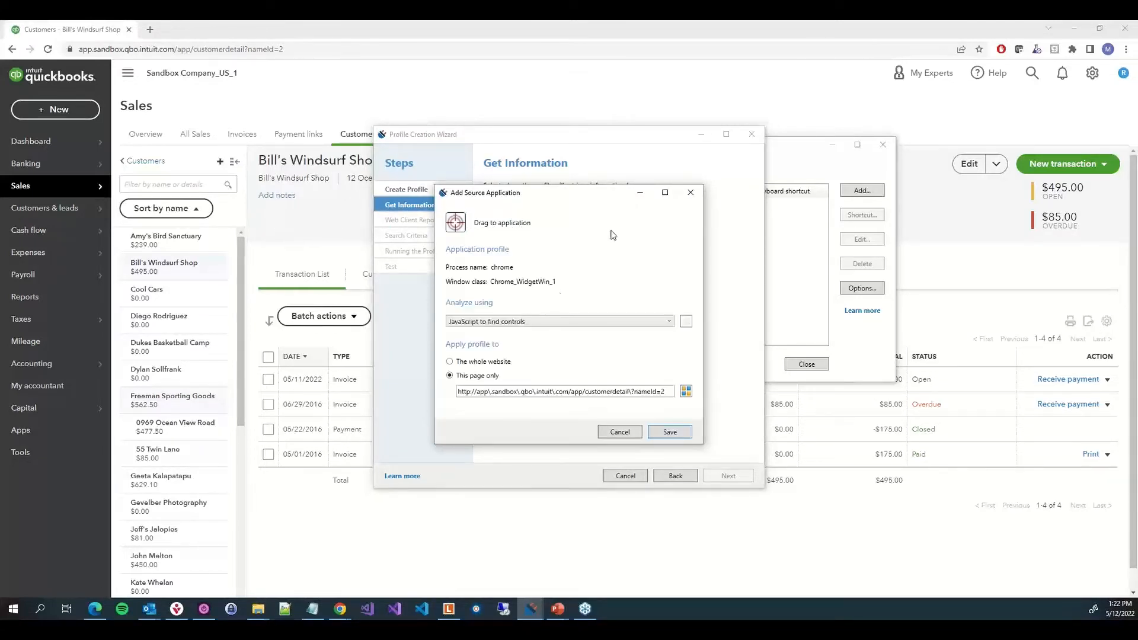
left_click(524, 324)
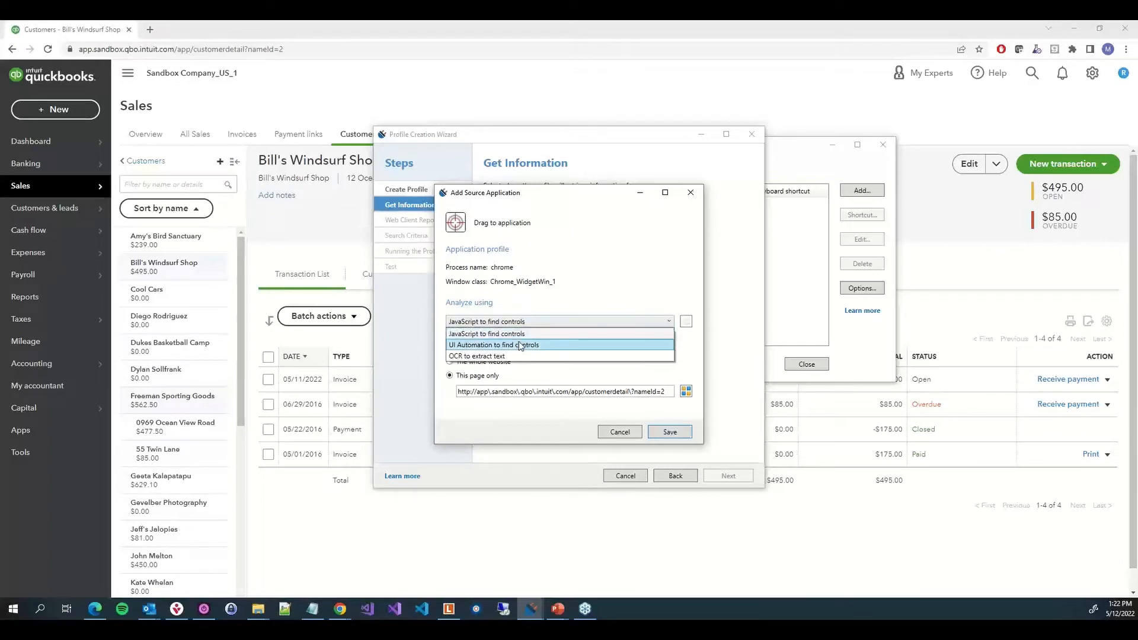
left_click(520, 345)
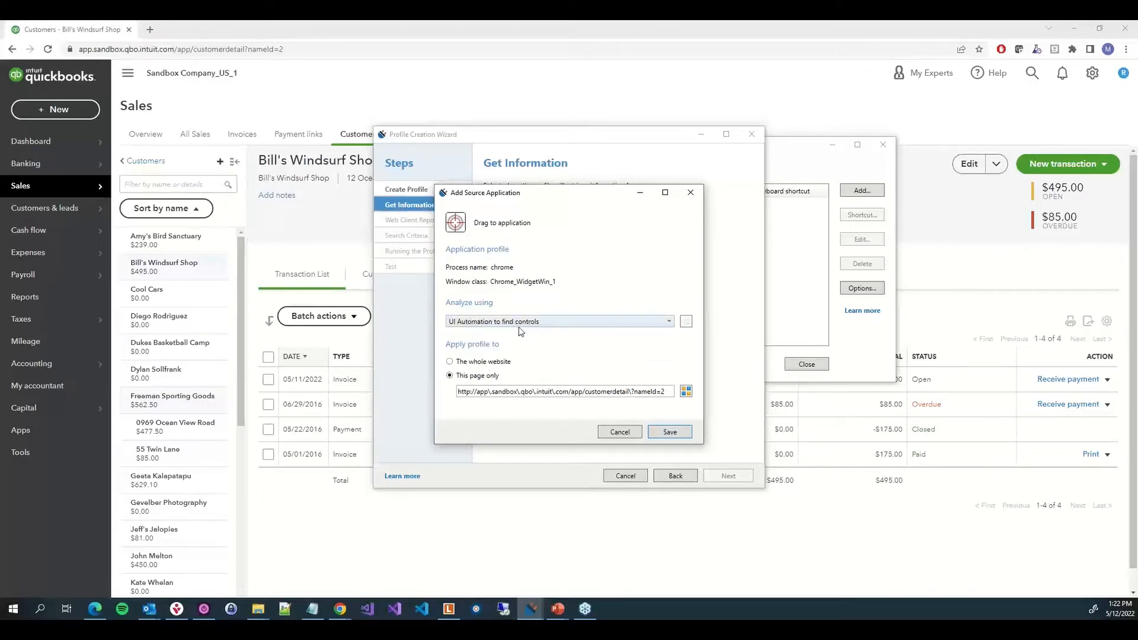
left_click_drag(634, 391, 670, 390)
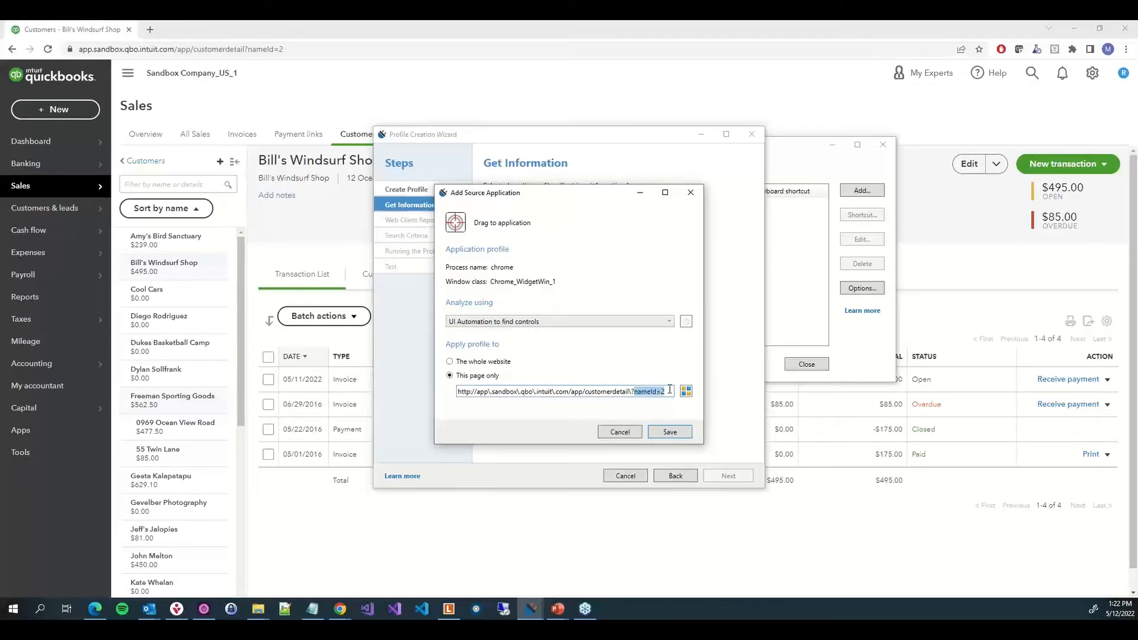
key("BackSpace")
left_click(678, 435)
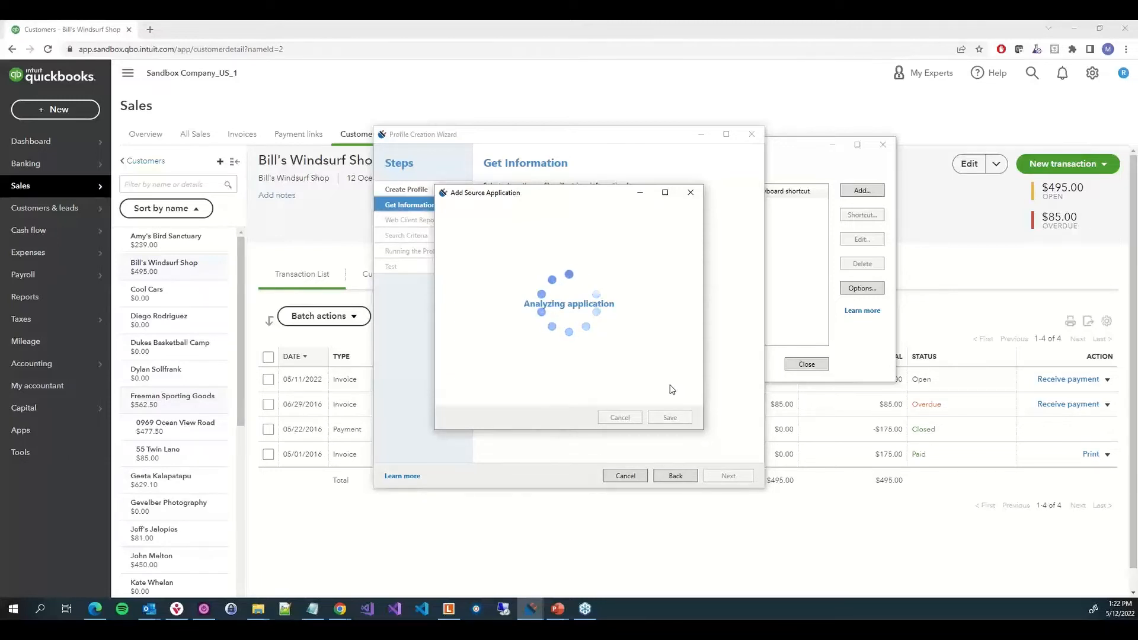
Add a token named Custmer Name captured from the customer's name heading on the page, and continue
left_click(615, 353)
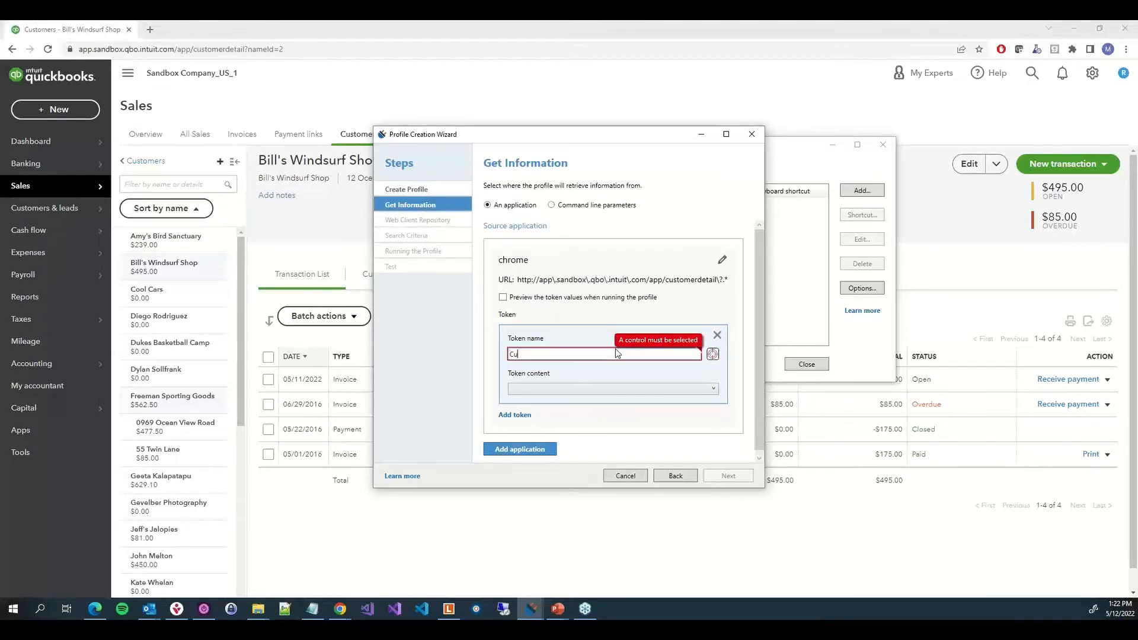
type("Custmer Name")
left_click_drag(713, 355, 291, 180)
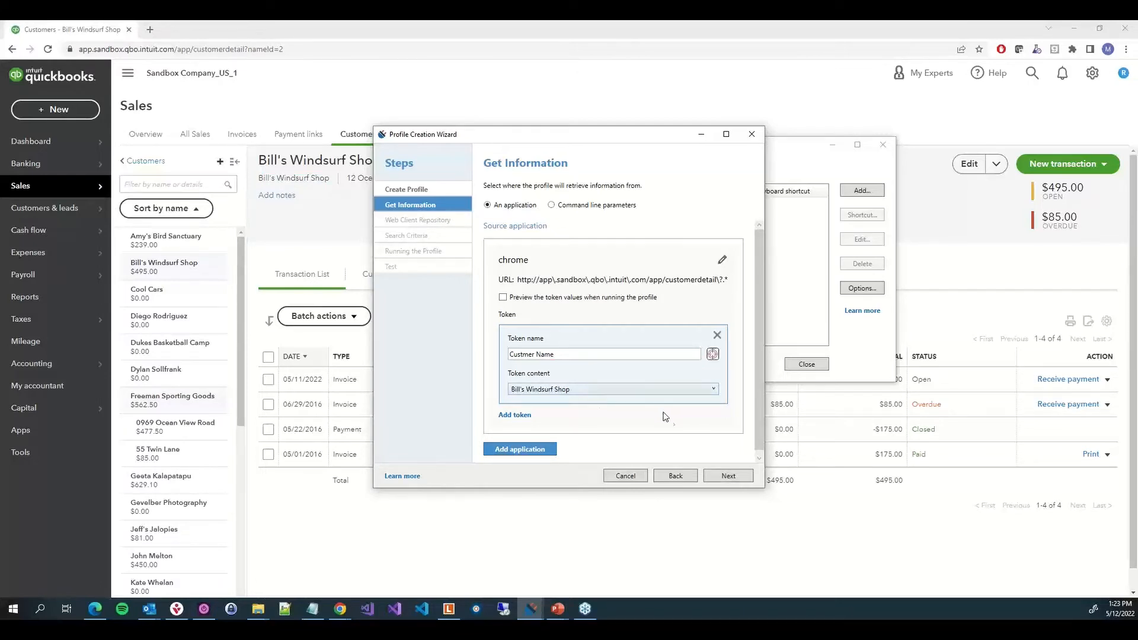
left_click(736, 478)
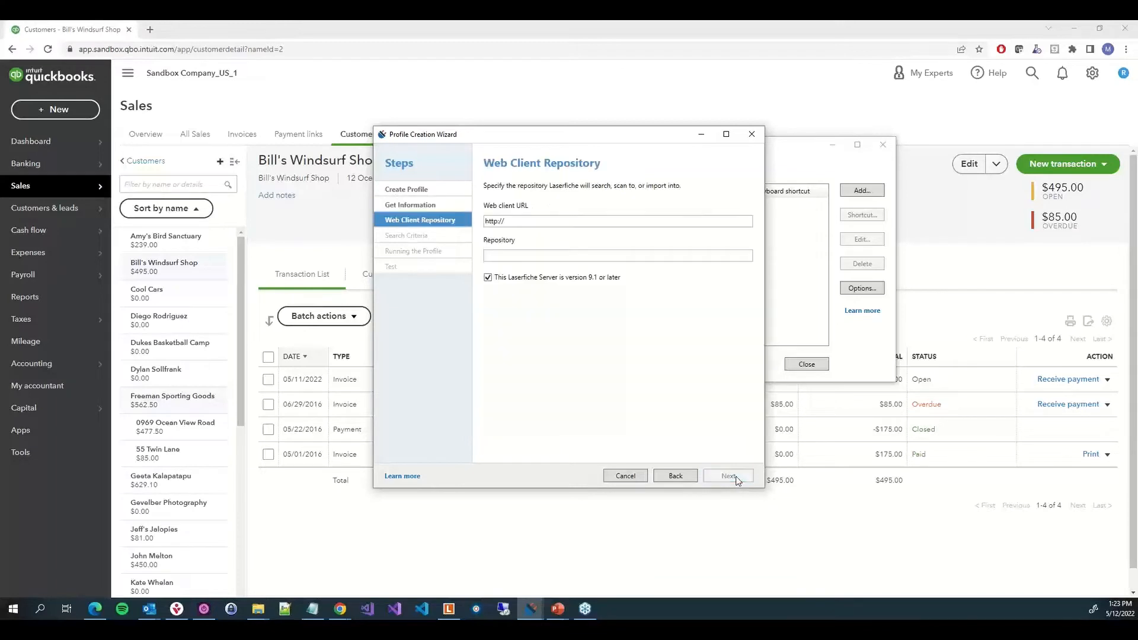
left_click(503, 222)
key("BackSpace")
type("s://")
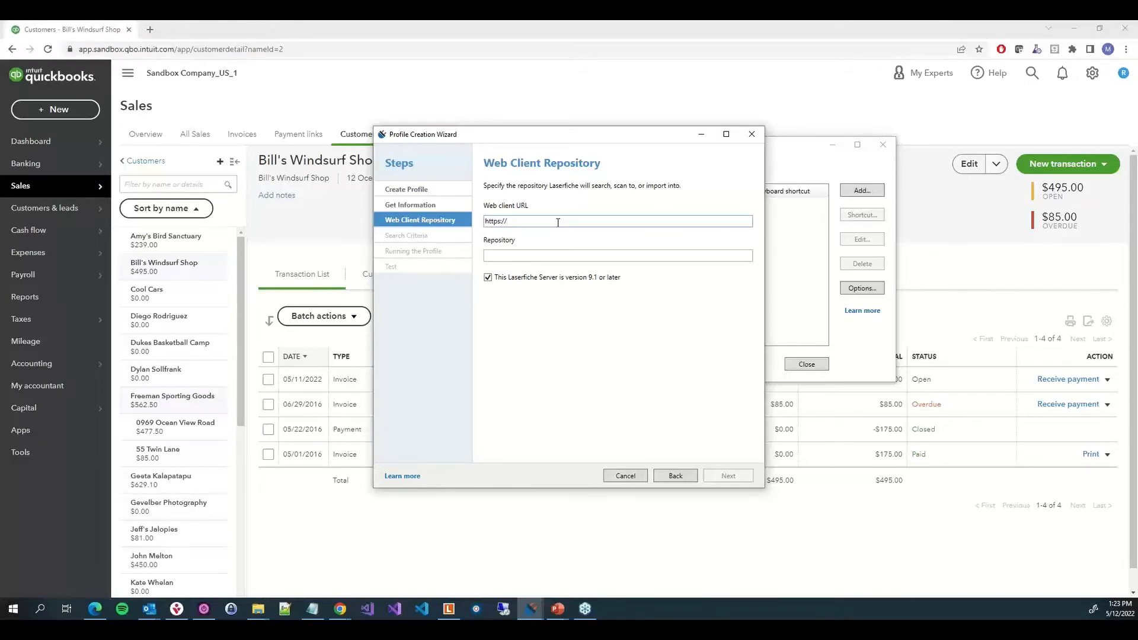
type("app.laserfiche.com/laserfiche")
key("Tab")
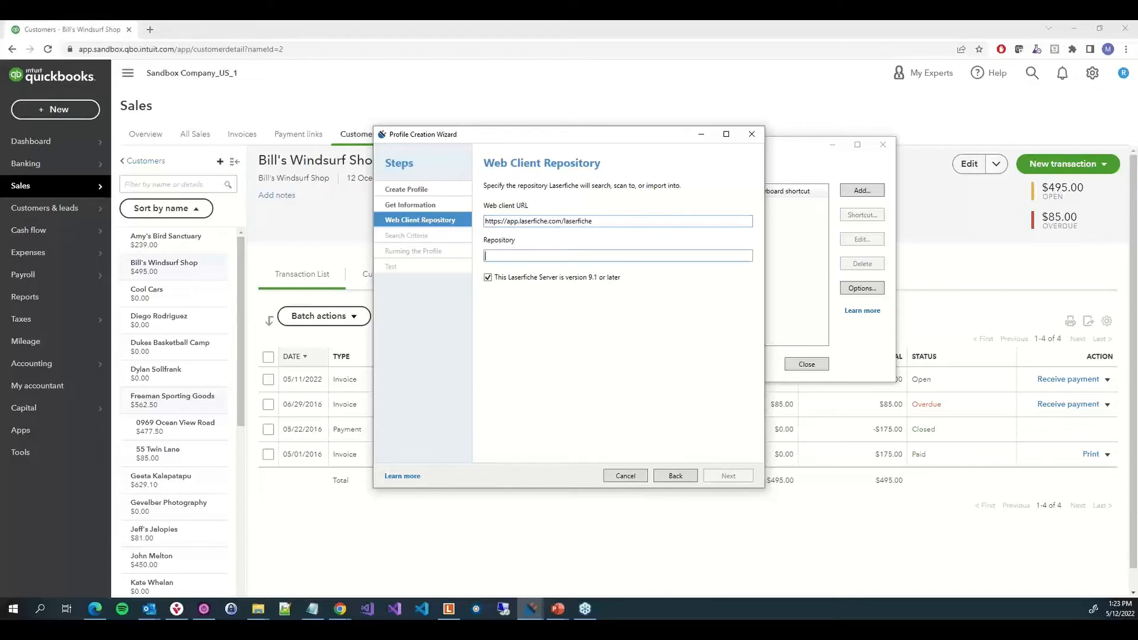
Paste the repository ID r-f6b675fa into the repository field and continue
key("alt+Tab")
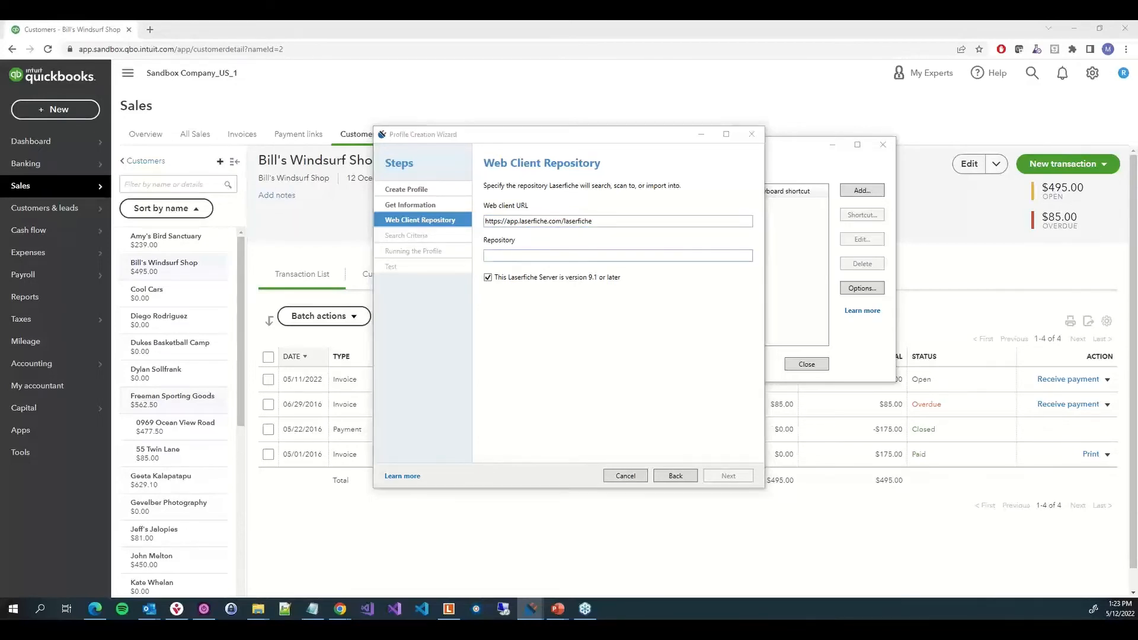
left_click(657, 261)
type("r-f6b675fa")
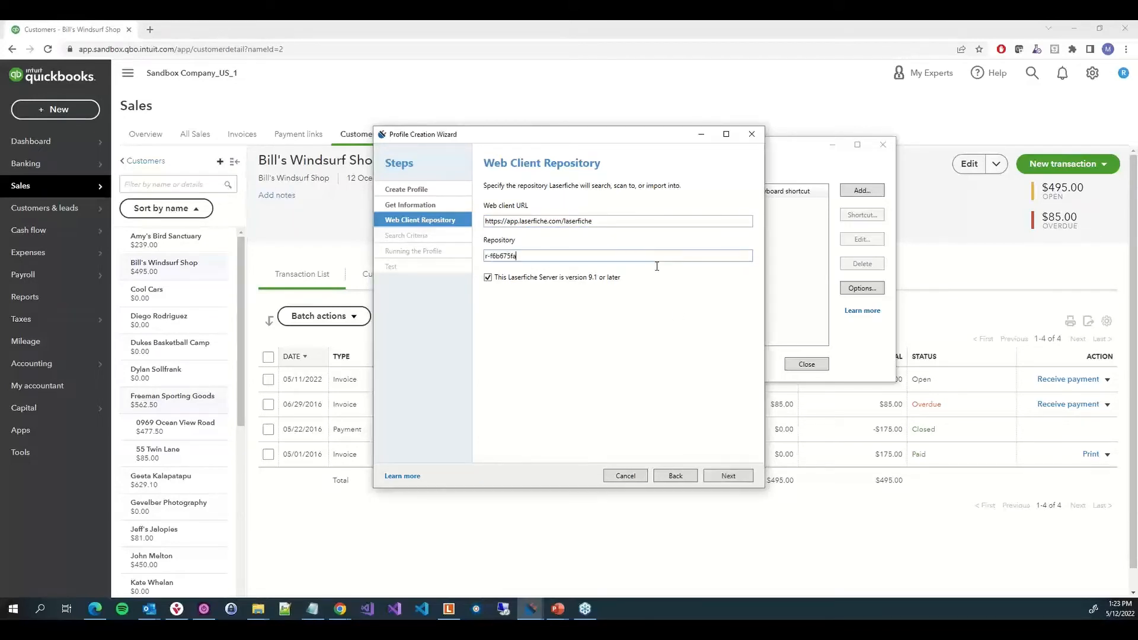
left_click(732, 476)
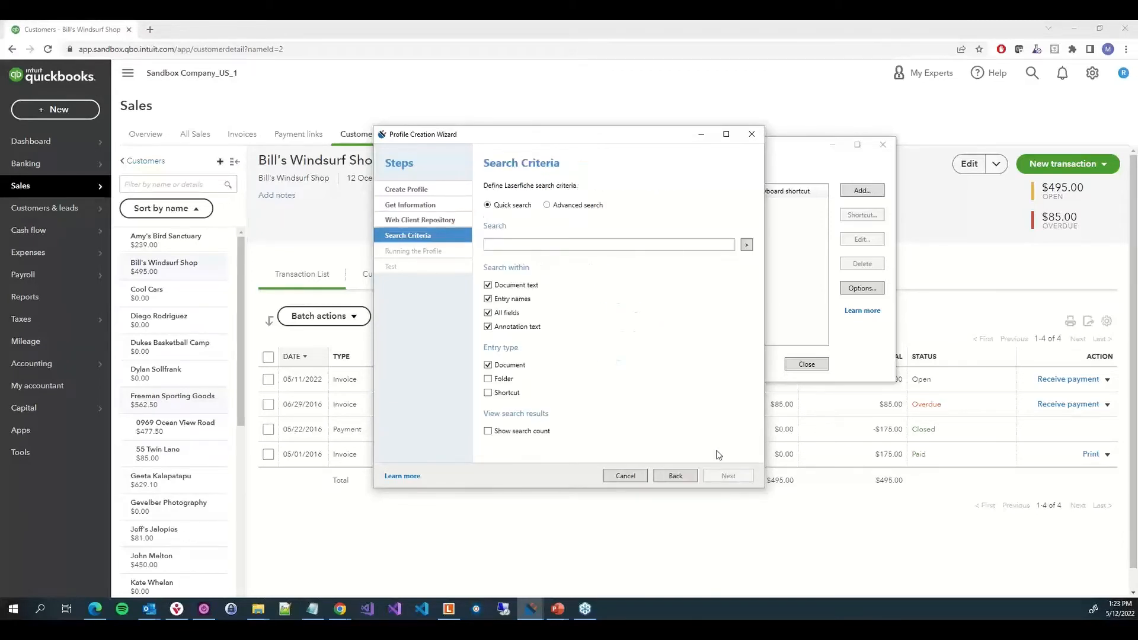
Switch to advanced search and paste the syntax matching Customer Invoice documents whose Company Name equals %(Customer Name)
left_click(568, 208)
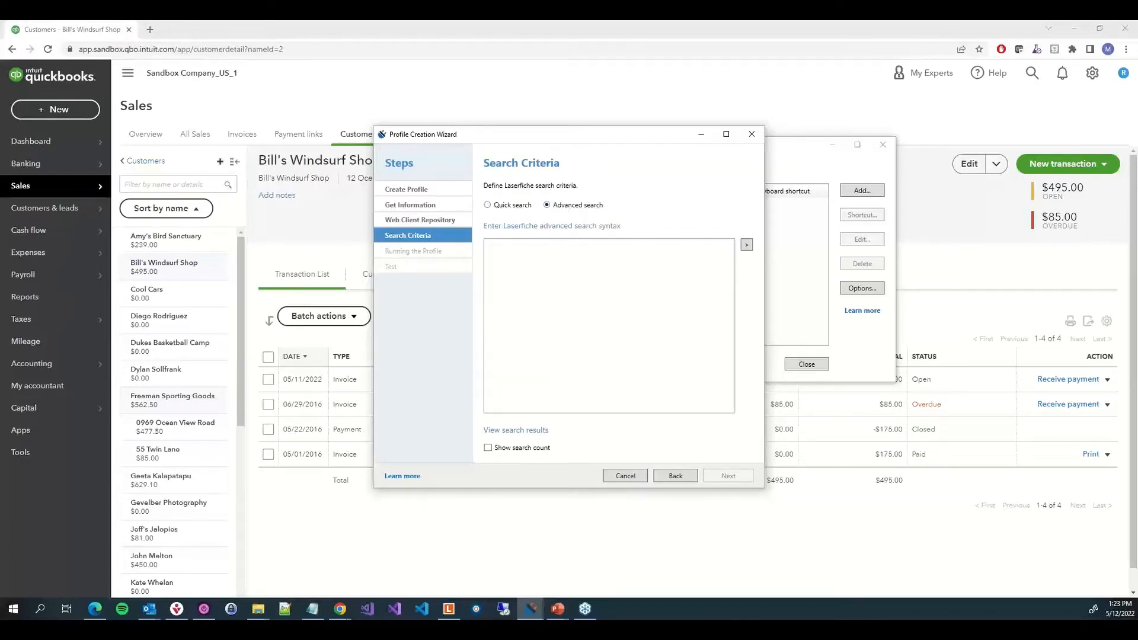
key("alt+Tab")
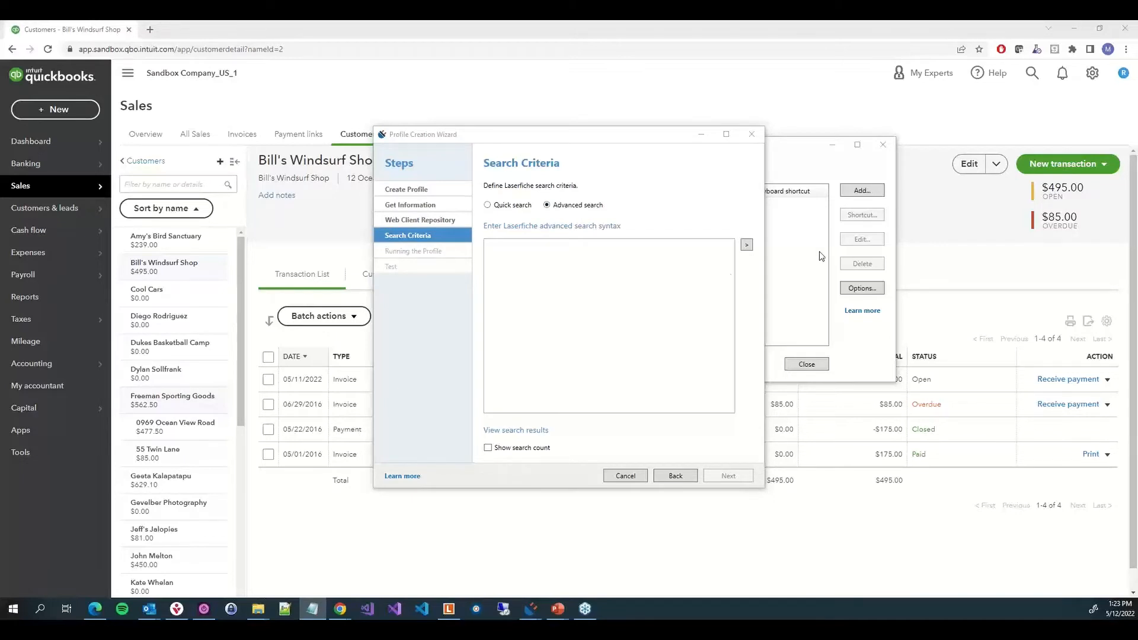
key("alt+Tab")
type("{LF:Name=\"*\", Type=\"D\"} & {[Customer Invoice]:[Company Name]=\"%(Customer Name)\"}")
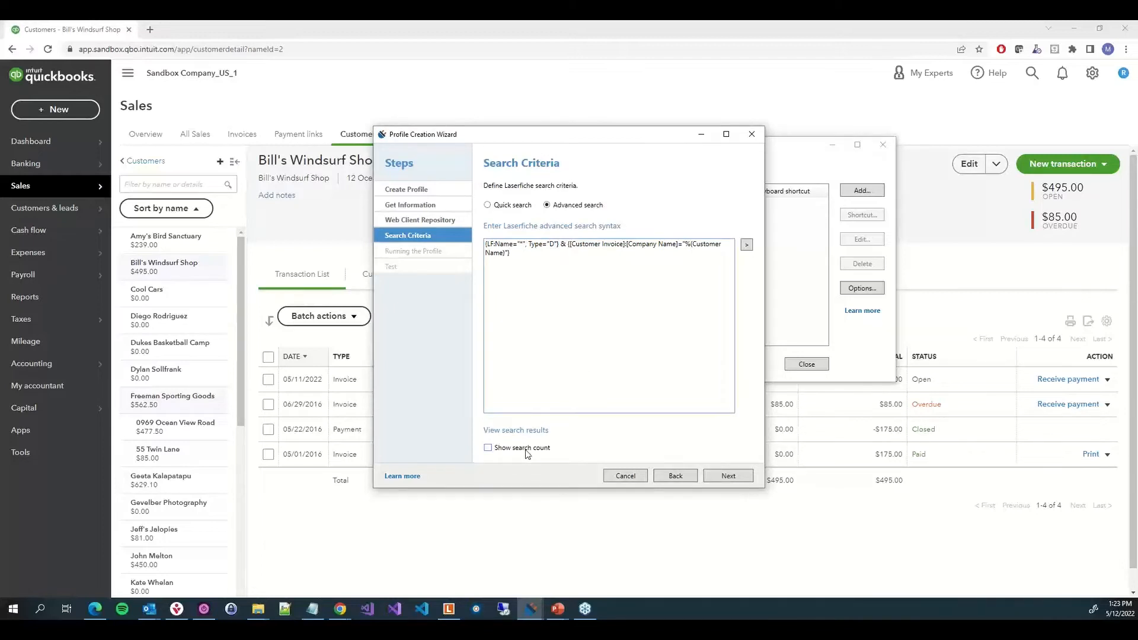
Enable showing the search count, choose password authentication for automatic search, and continue
left_click(487, 449)
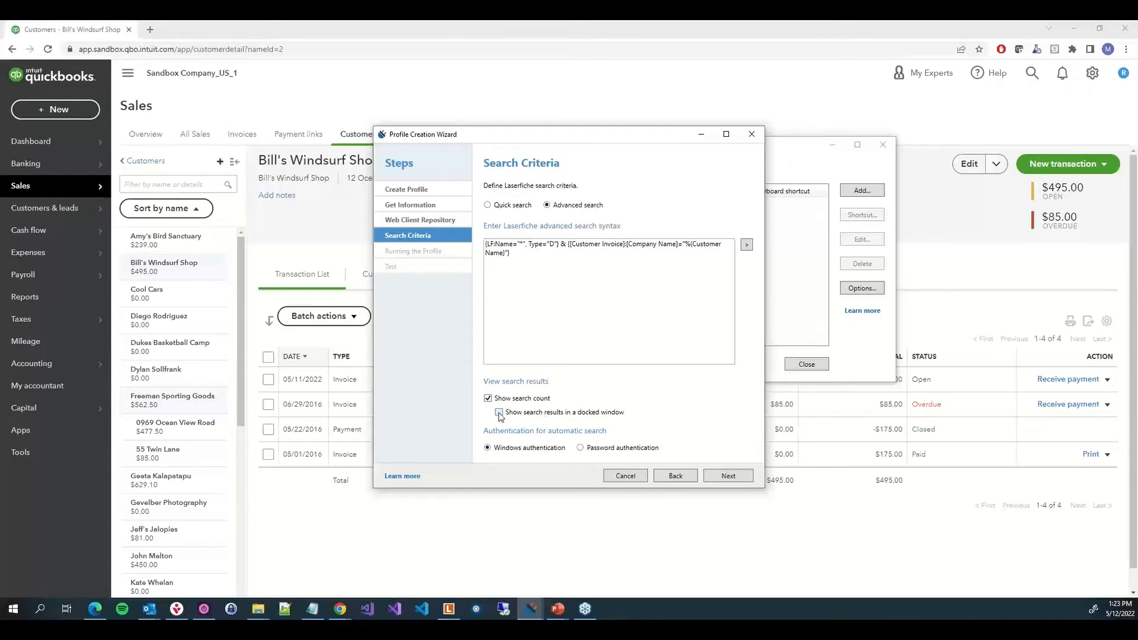
left_click(581, 449)
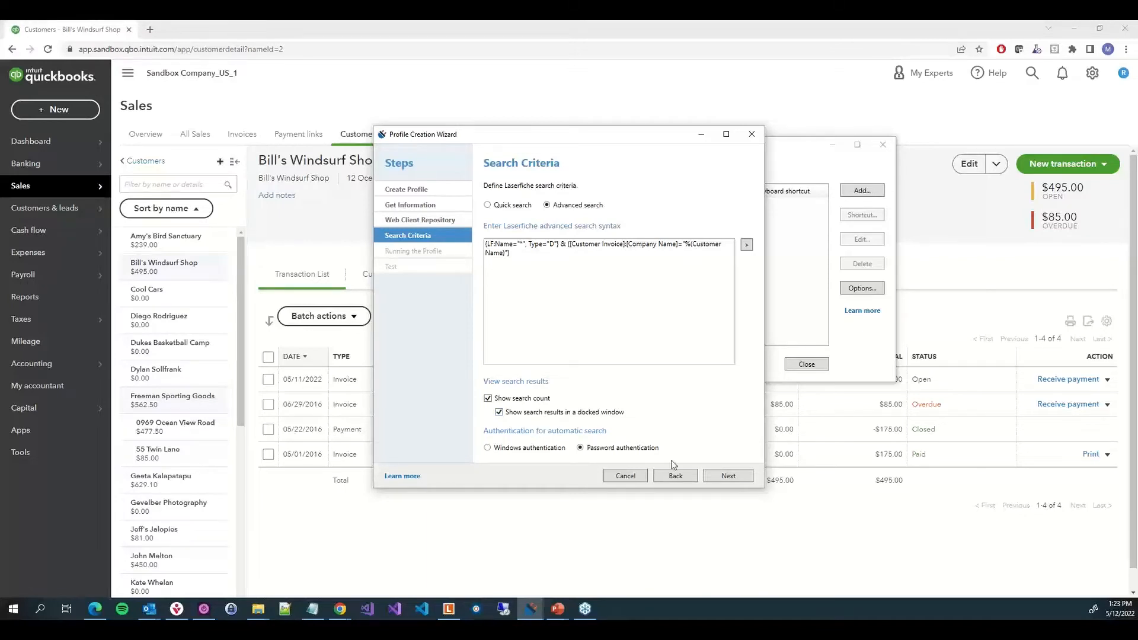
left_click(729, 478)
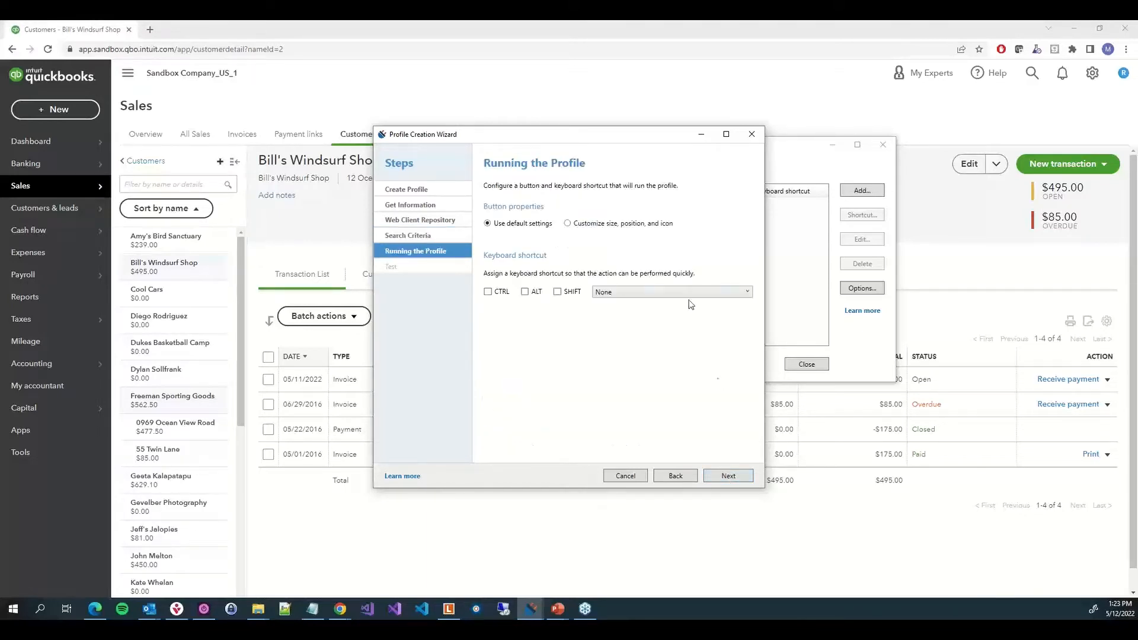
Customize the run button to 28×28 pixels (130%), allow users to reposition it, and continue to the test page
left_click(620, 224)
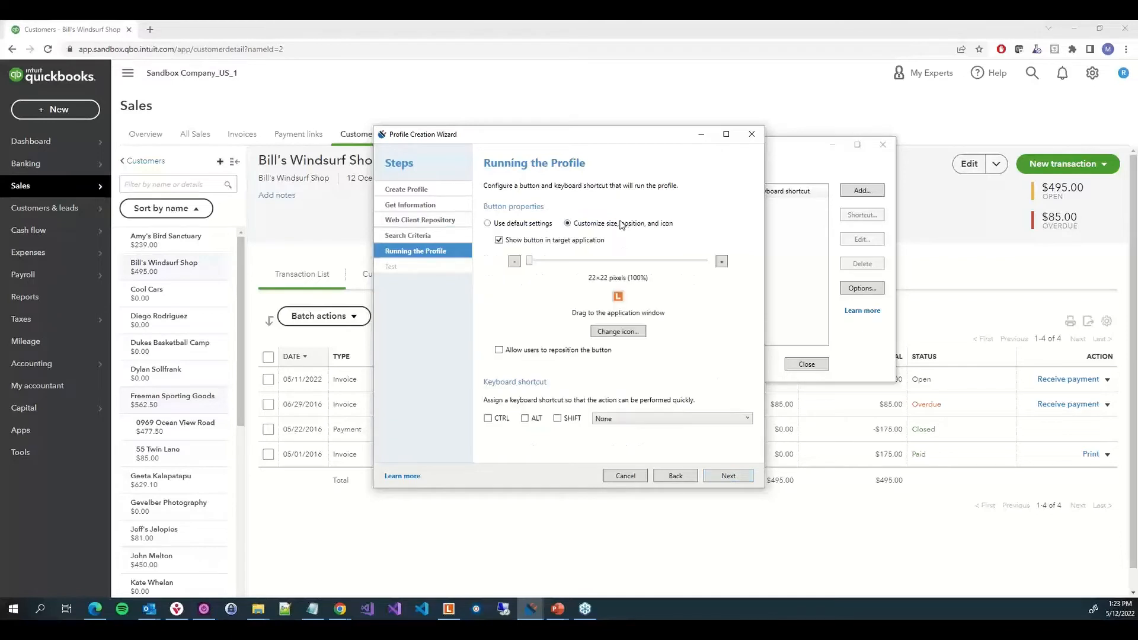
left_click(525, 351)
left_click(722, 262)
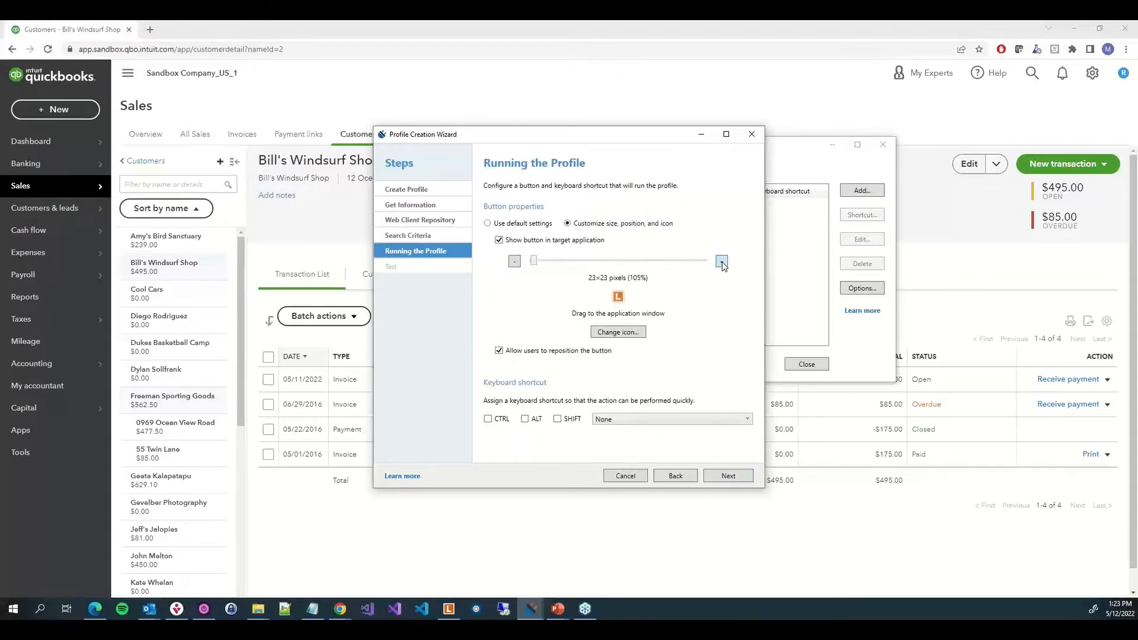
left_click(721, 261)
left_click(722, 261)
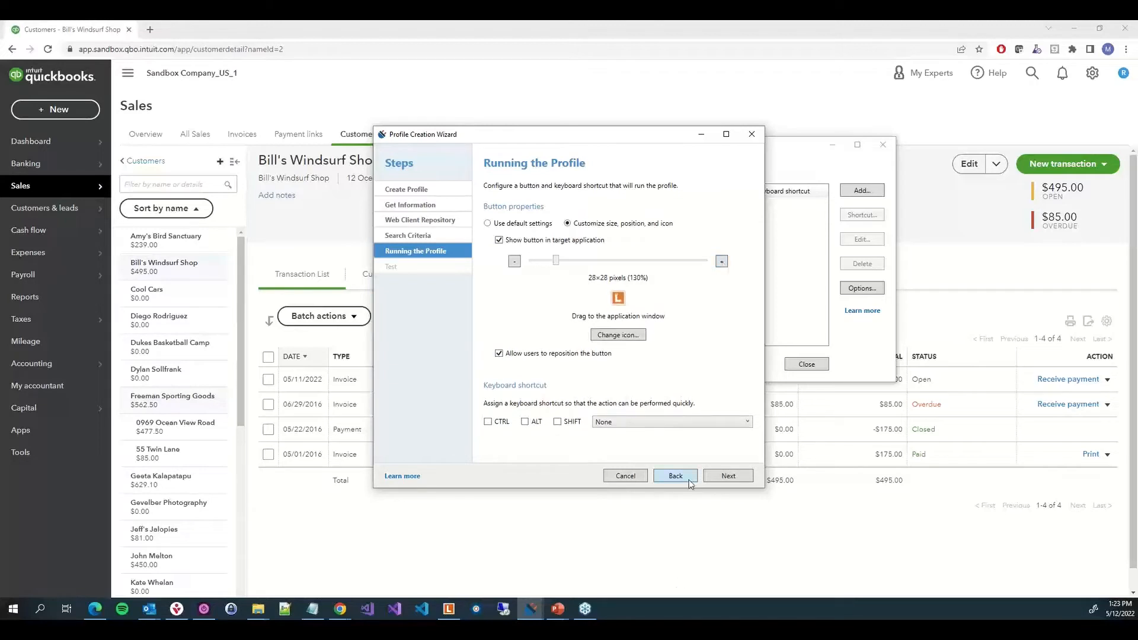
left_click(741, 478)
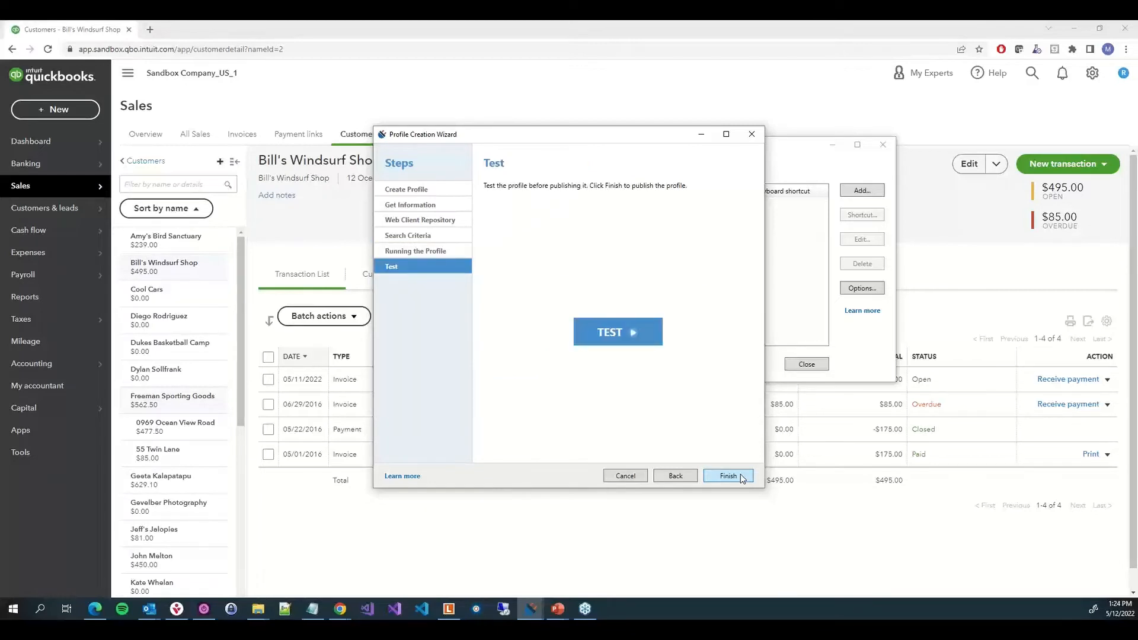
Run the profile test, reload the opened Laserfiche search page, and close its tab
left_click(587, 329)
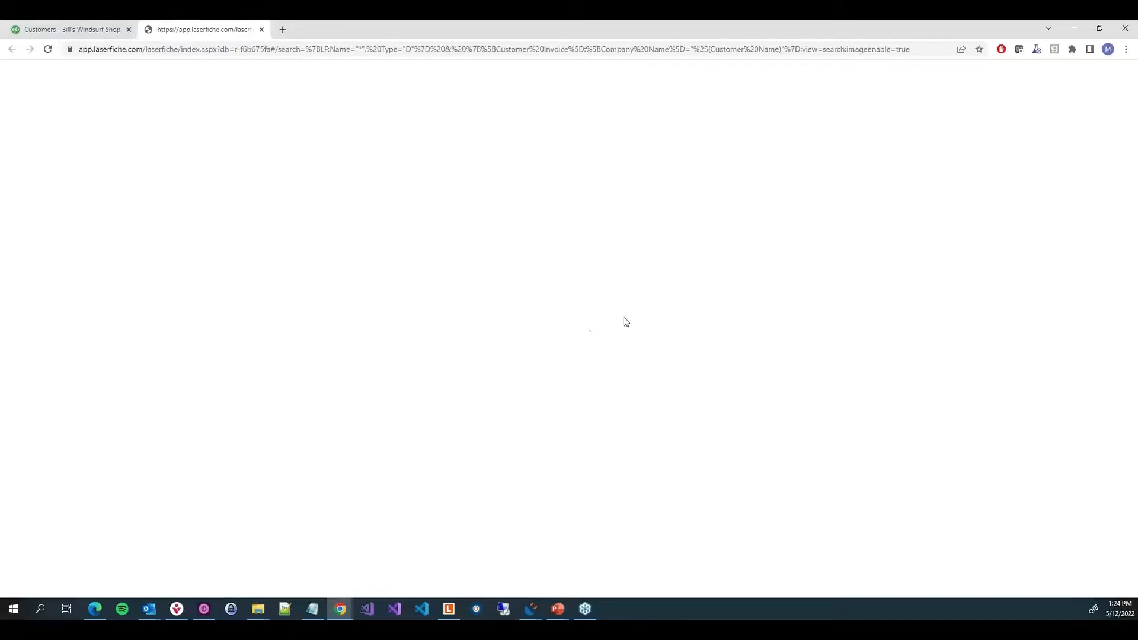
left_click(764, 49)
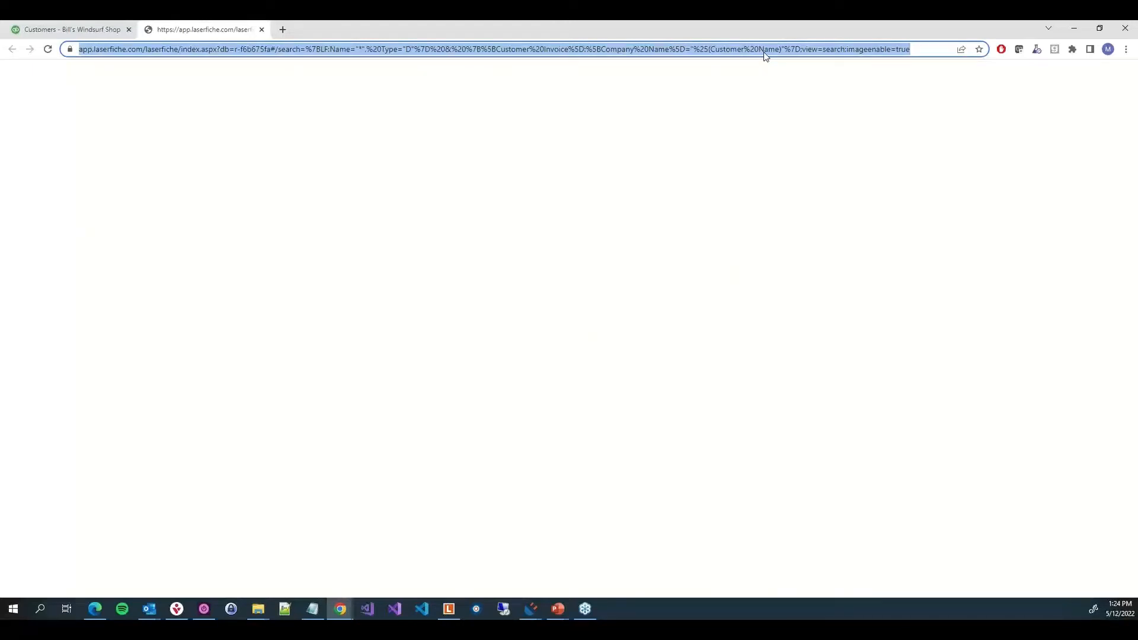
key("Return")
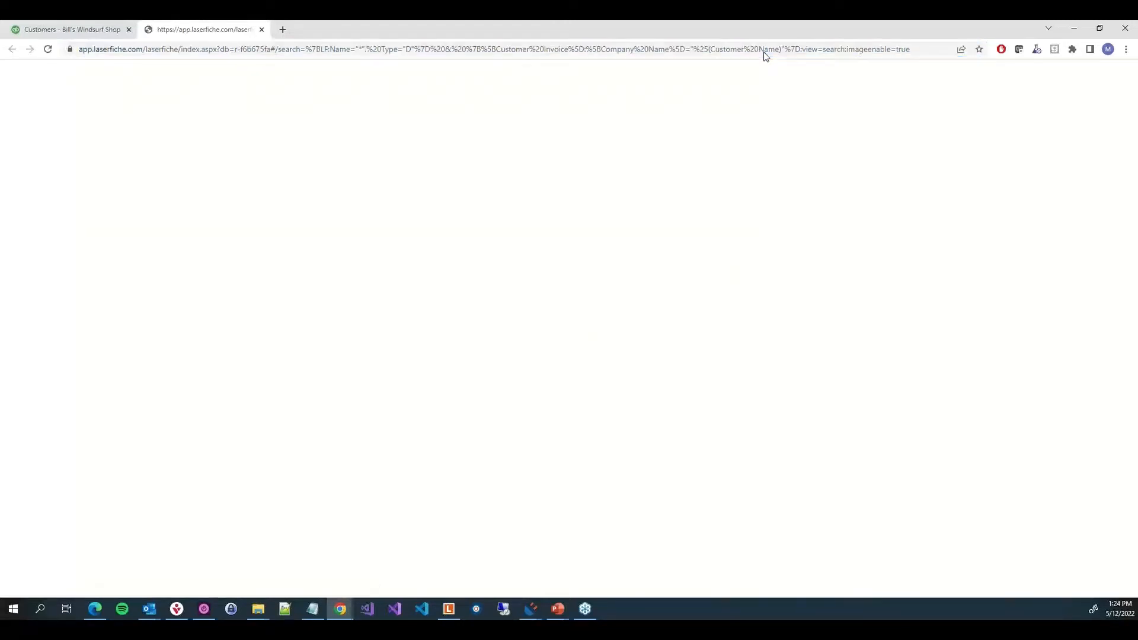
left_click(262, 30)
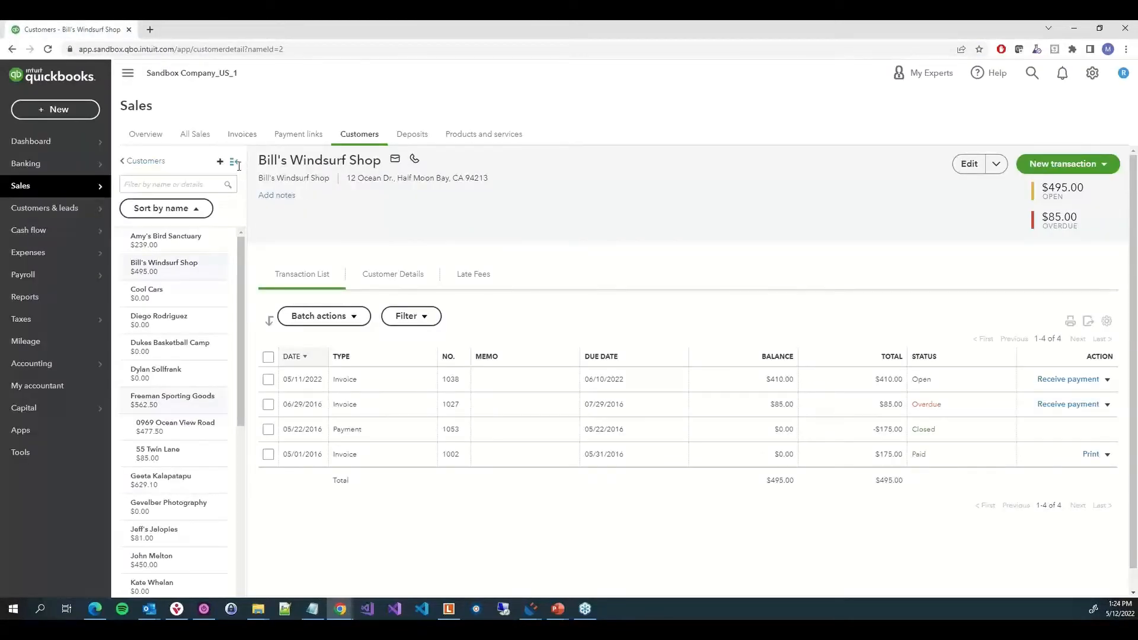
Return to the wizard's Search Criteria page and replace the typed customer name variable with the Customer Name token
mouse_move(527, 613)
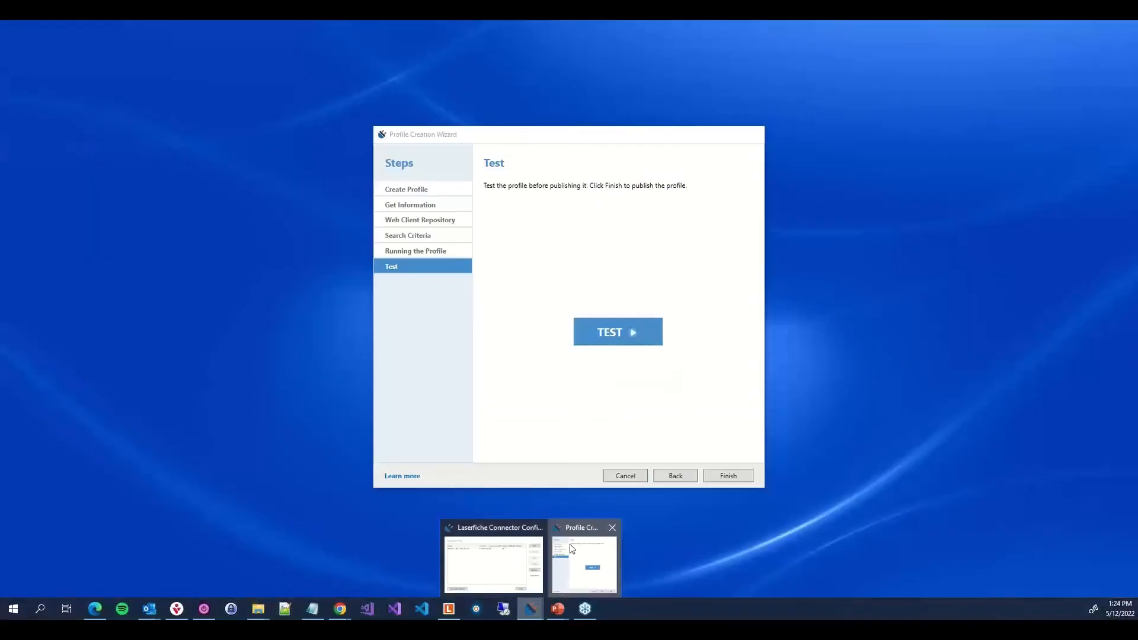
left_click(589, 554)
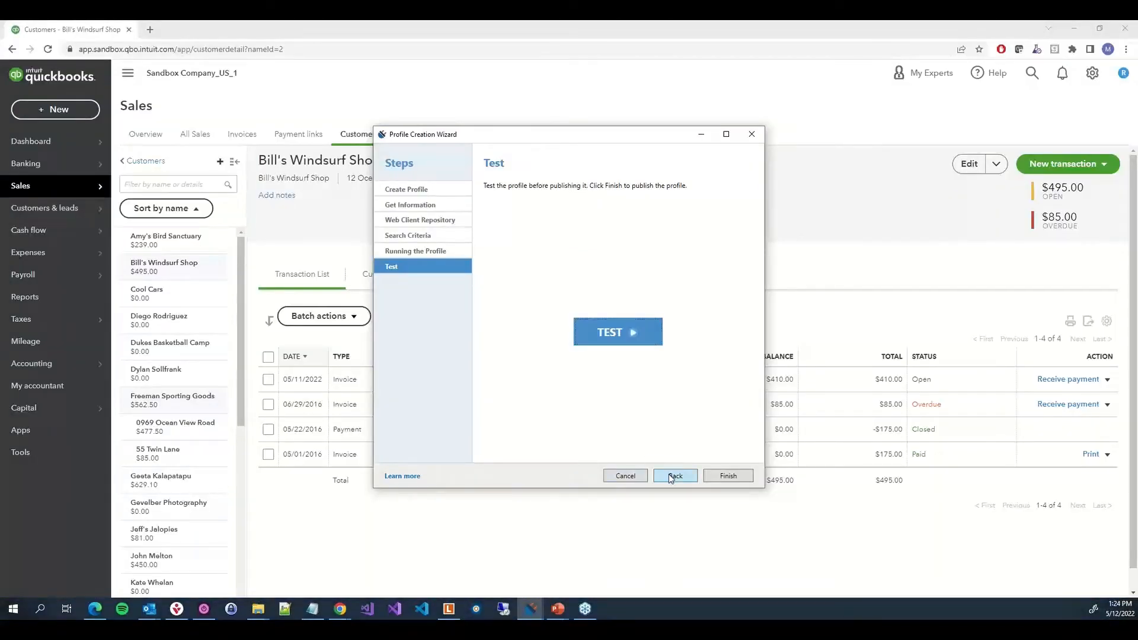
left_click(672, 476)
left_click(673, 476)
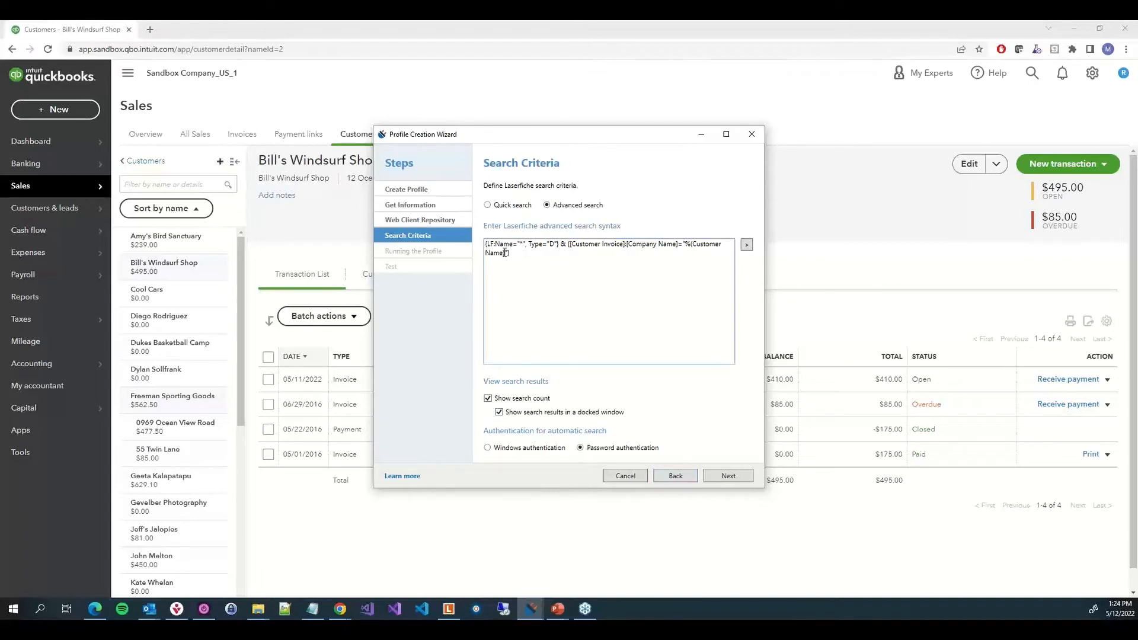
left_click_drag(504, 253, 686, 244)
left_click(747, 245)
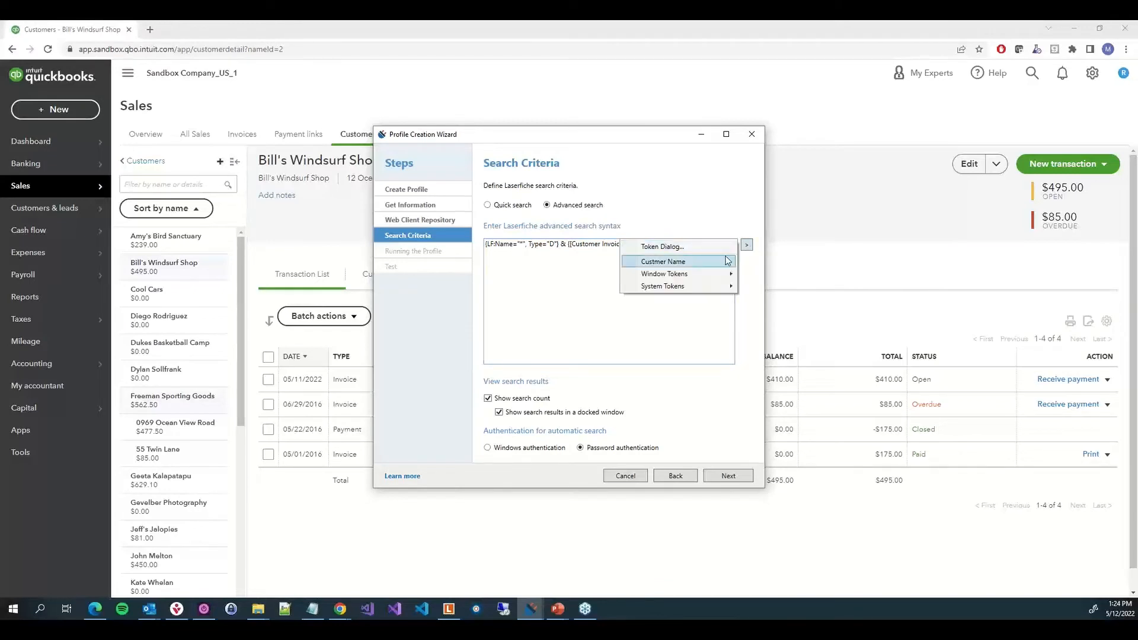
left_click(728, 261)
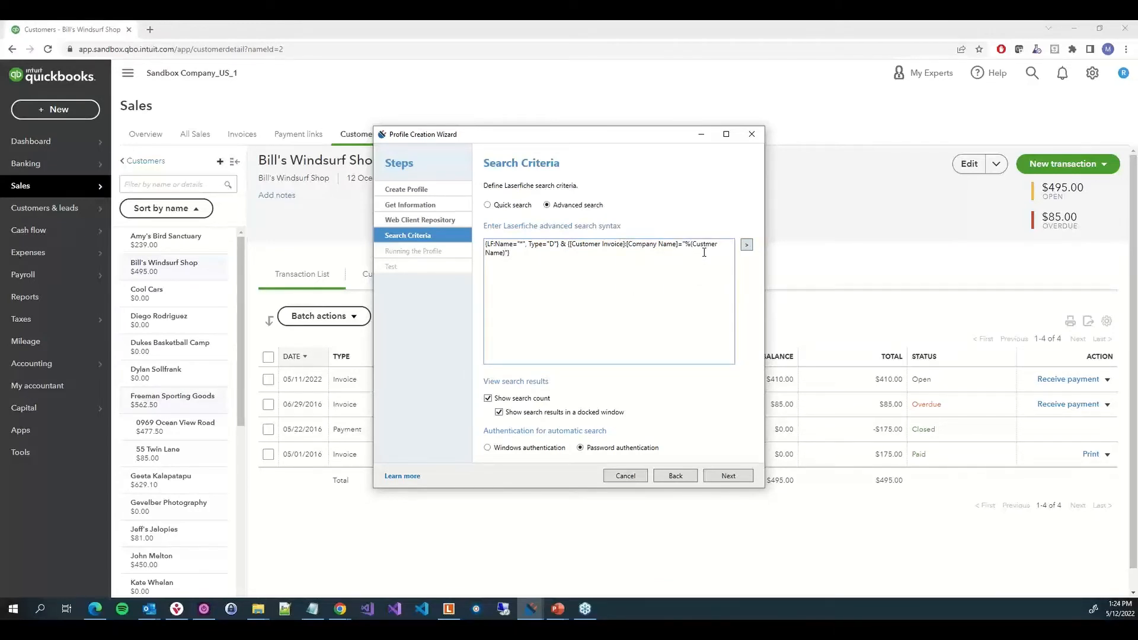
Continue to the test page, run the test search for the current customer, and close the results tab
left_click(722, 475)
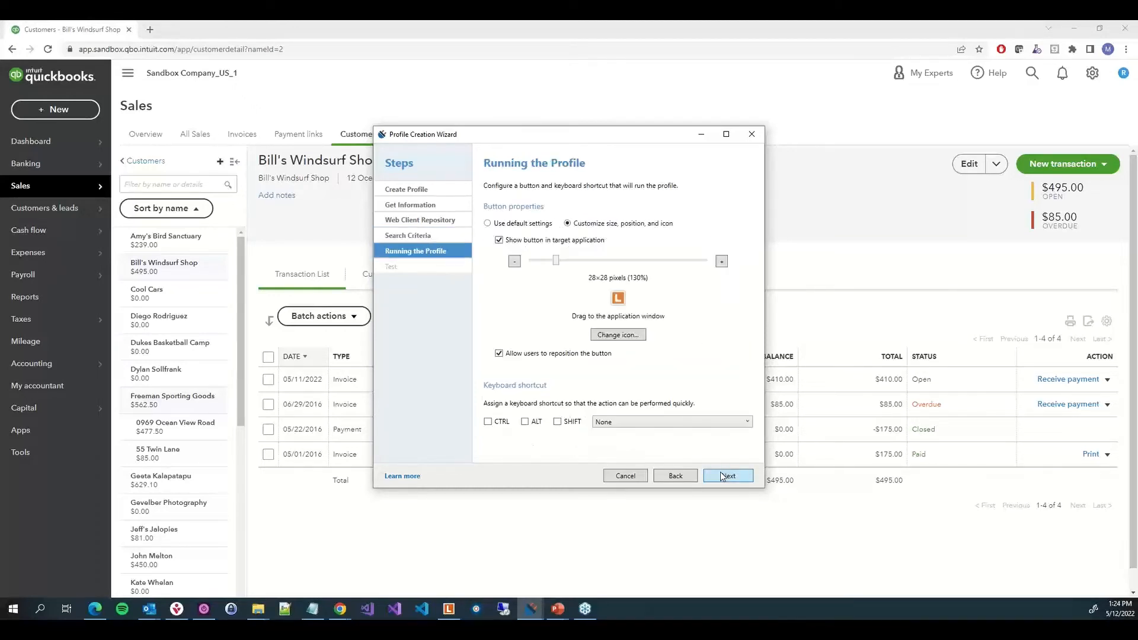
left_click(725, 476)
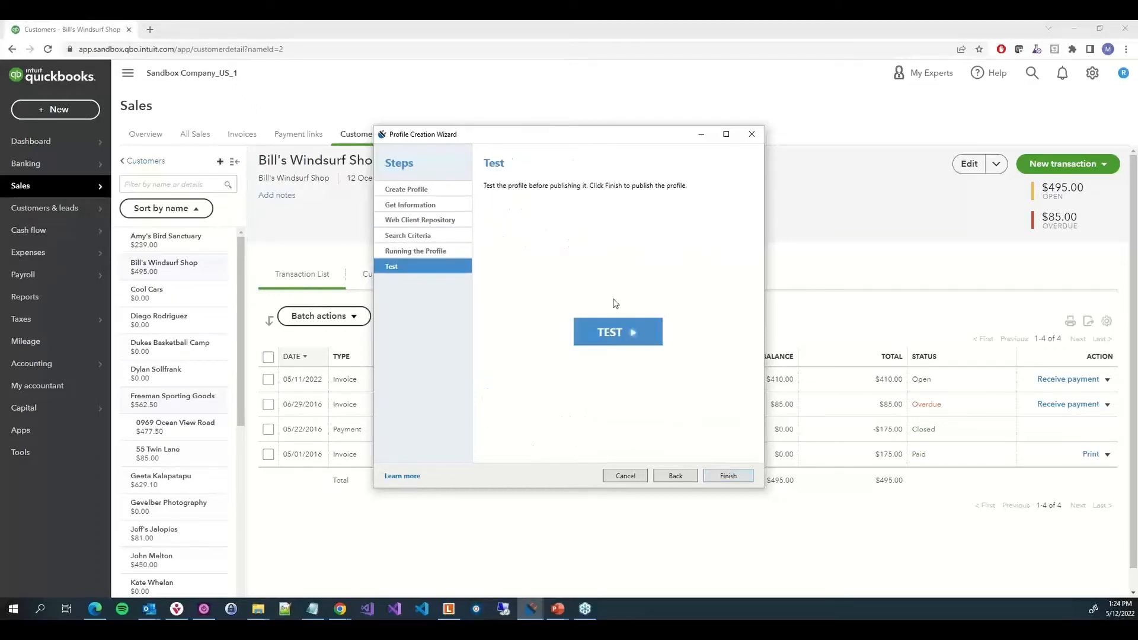
left_click(617, 331)
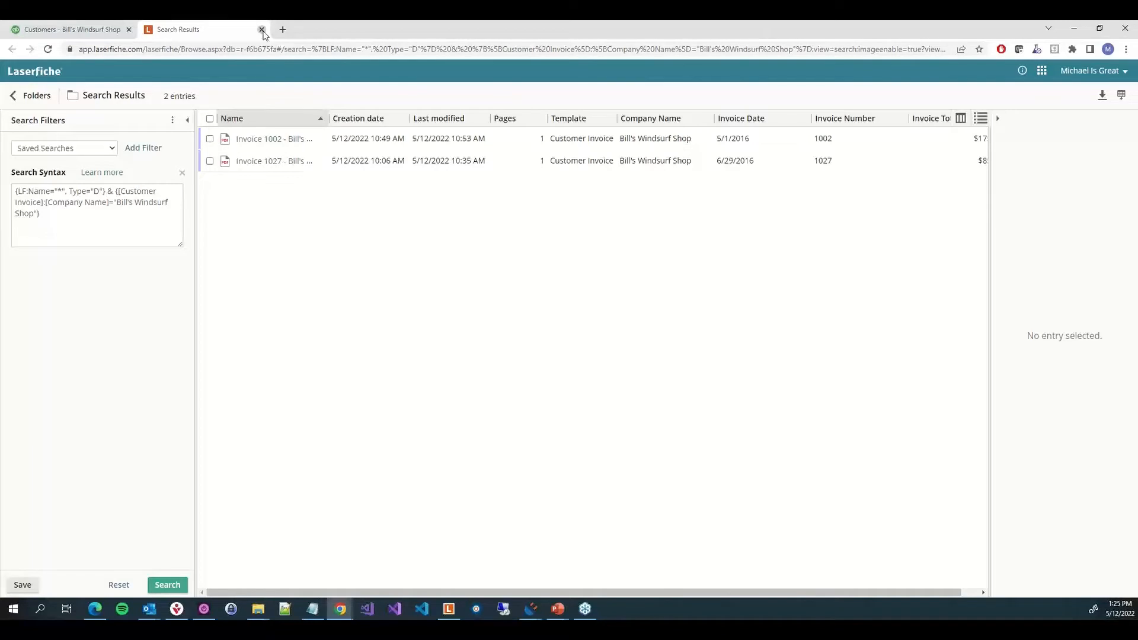
left_click(262, 29)
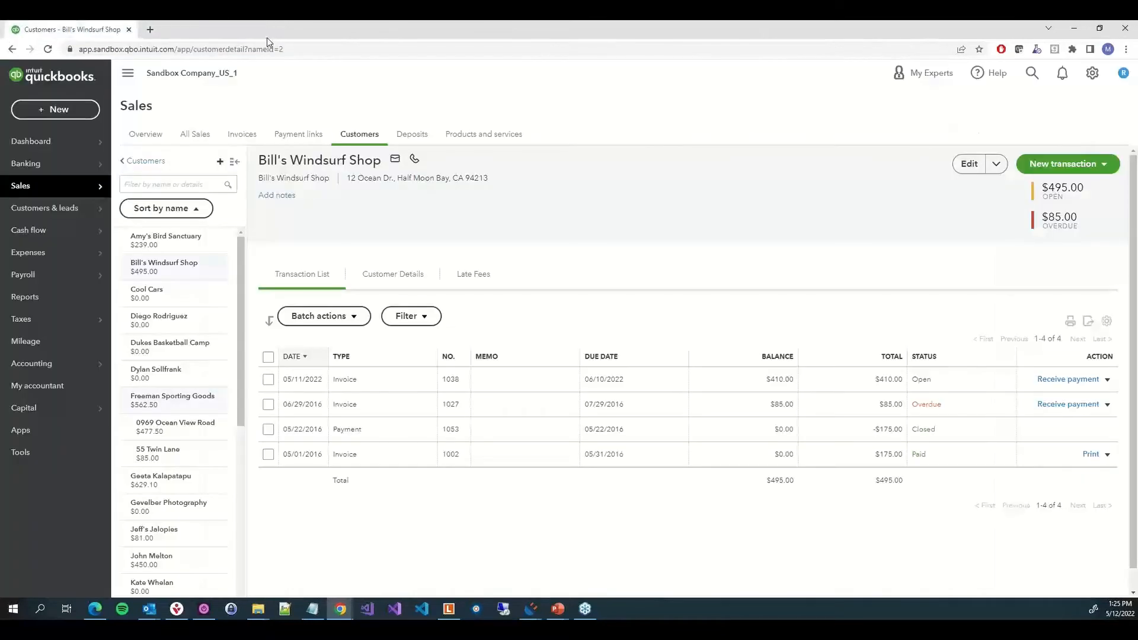
Return to the Profile Creation Wizard and finish it to publish the profile
left_click(537, 605)
left_click(580, 567)
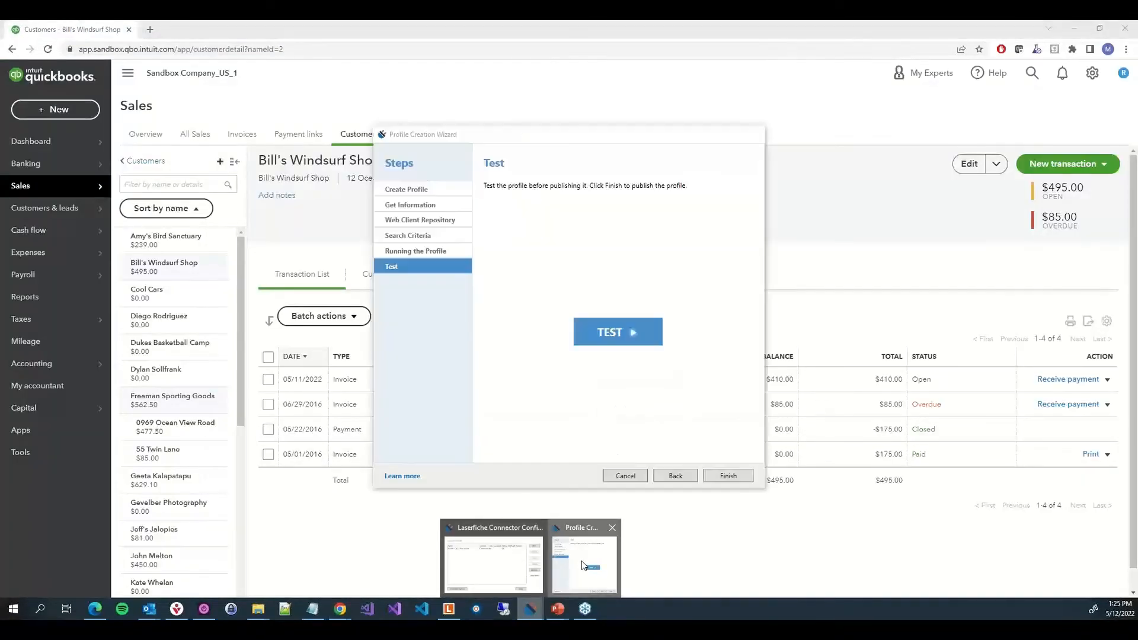
left_click(727, 477)
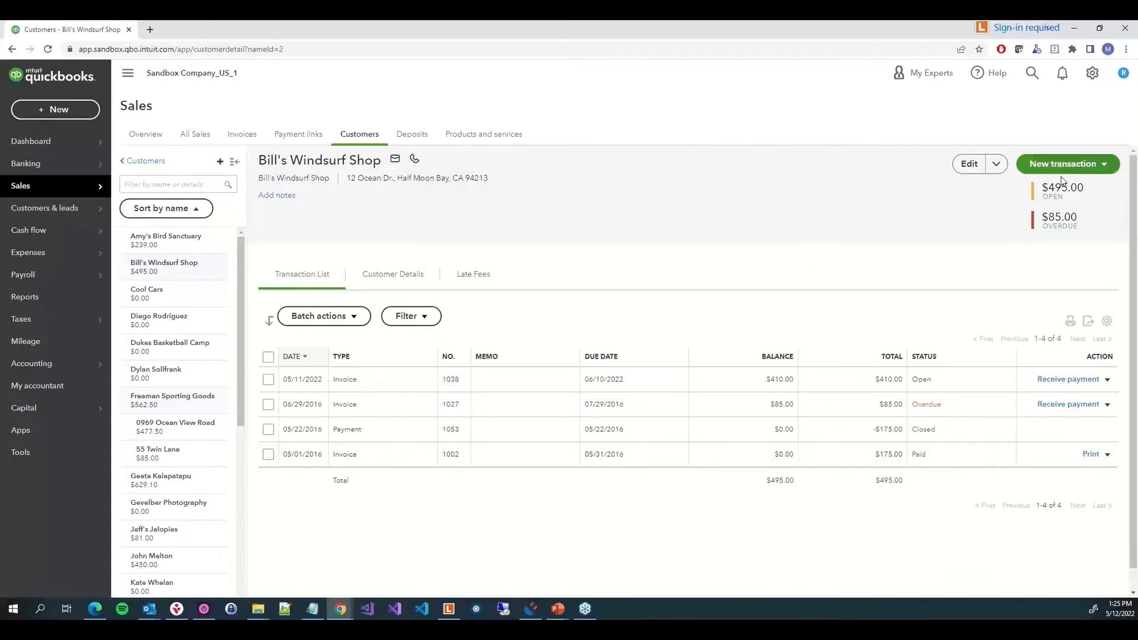
Sign in to the repository from the connector button with the user name and account password, checking Remember me
left_click(1011, 31)
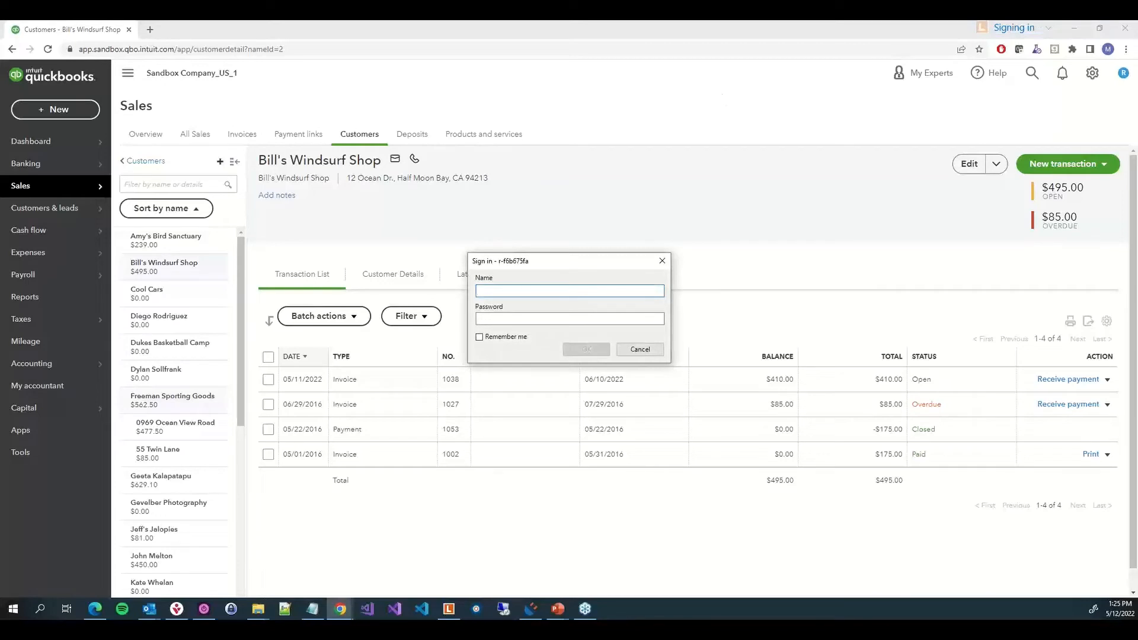
key("alt+Tab")
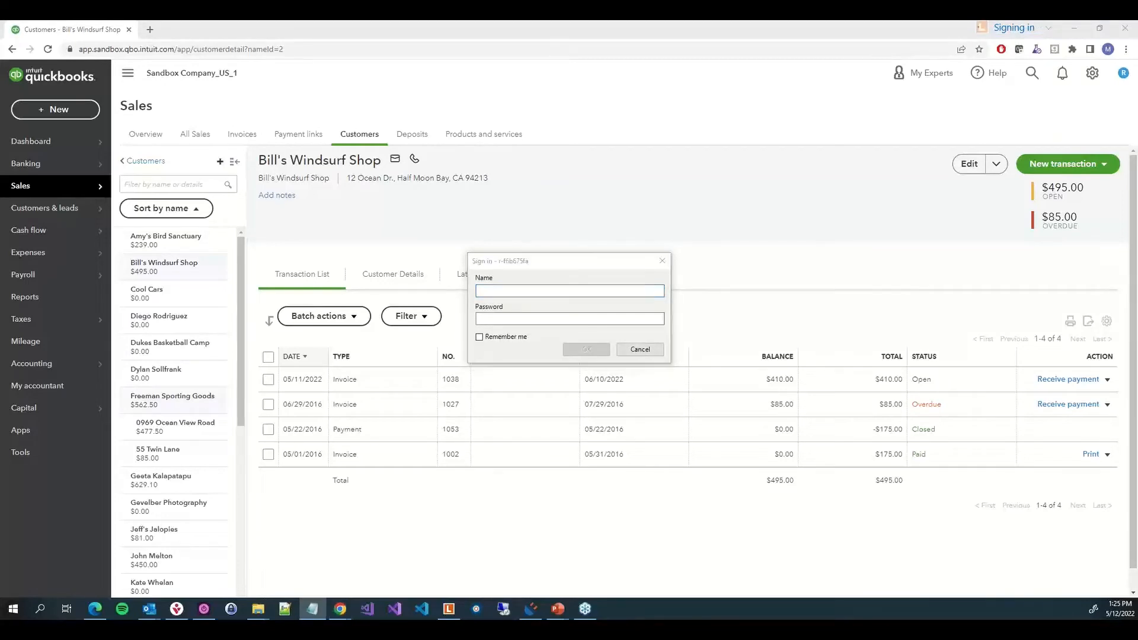
left_click(538, 290)
type("Michael")
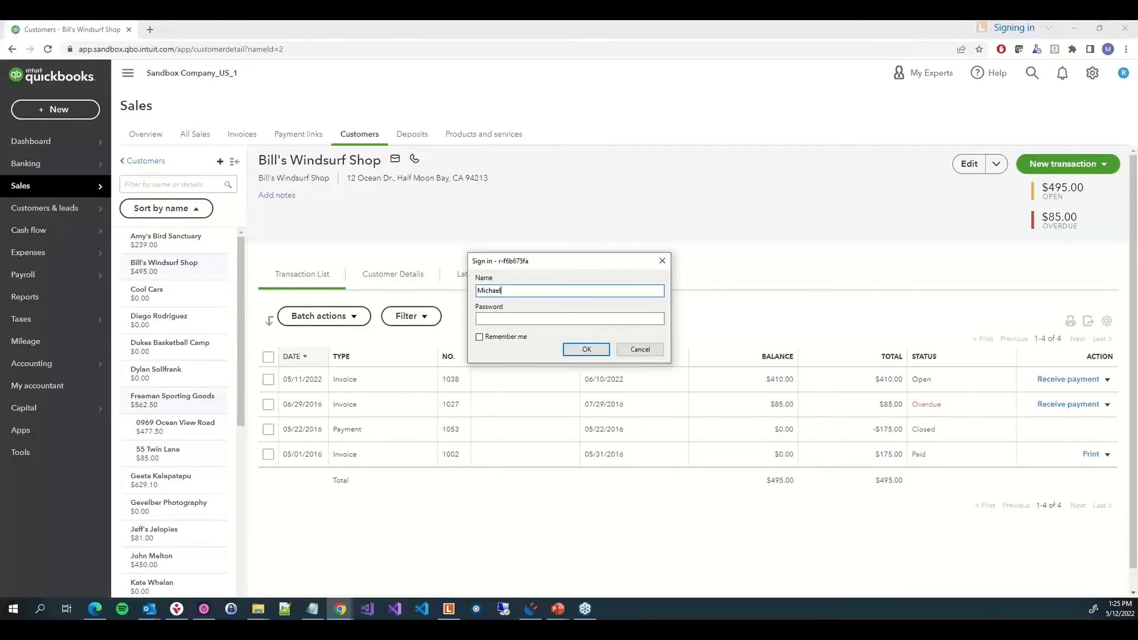
key("alt+Tab")
left_click(645, 318)
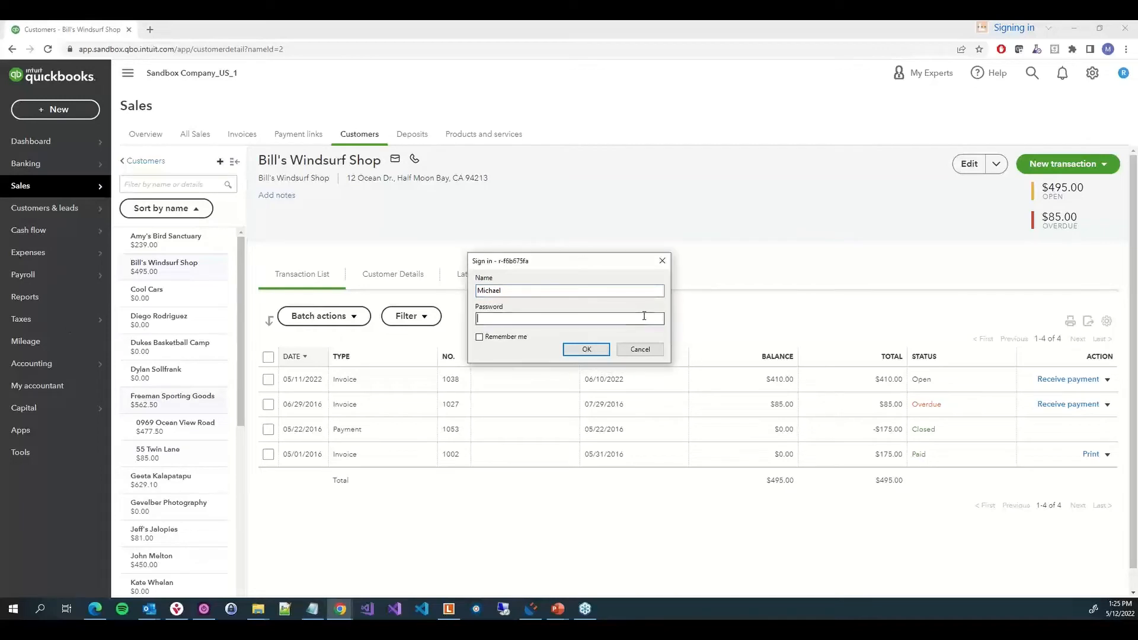
key("ctrl+v")
left_click(497, 336)
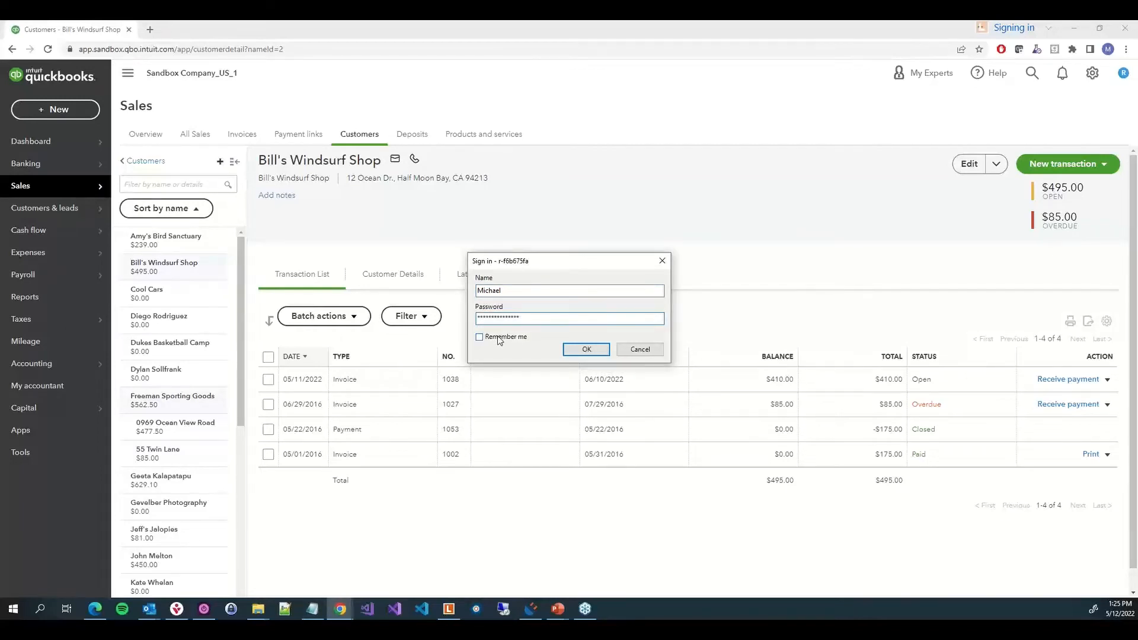
left_click(586, 349)
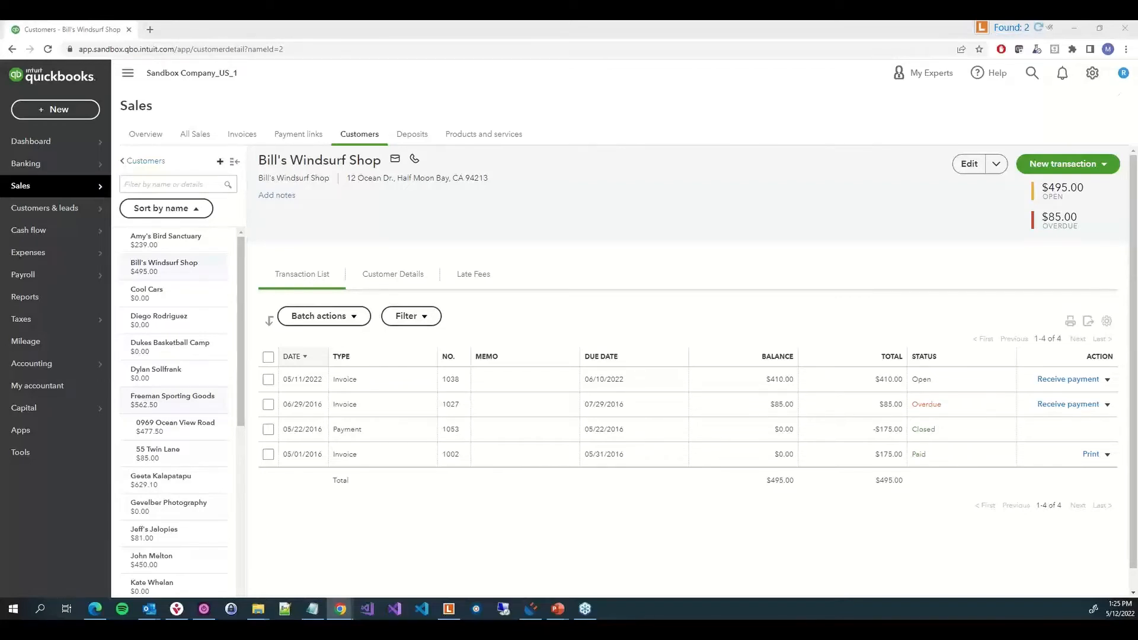
Open the docked Laserfiche window and enter the account ID, checking Remember my login
left_click_drag(1137, 83, 831, 36)
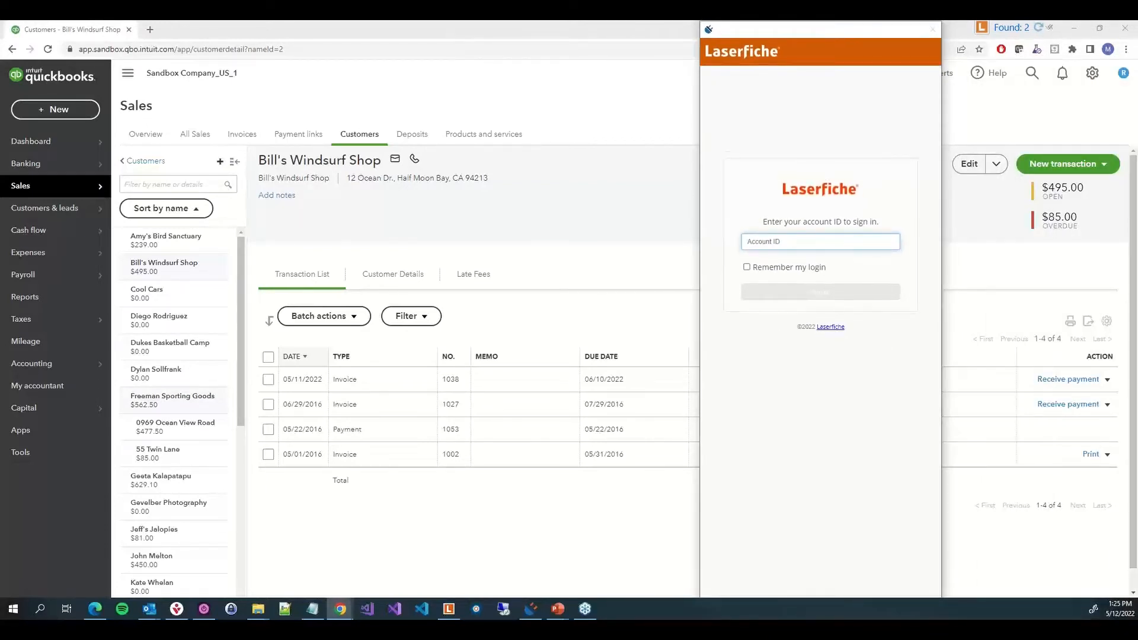
key("alt+Tab")
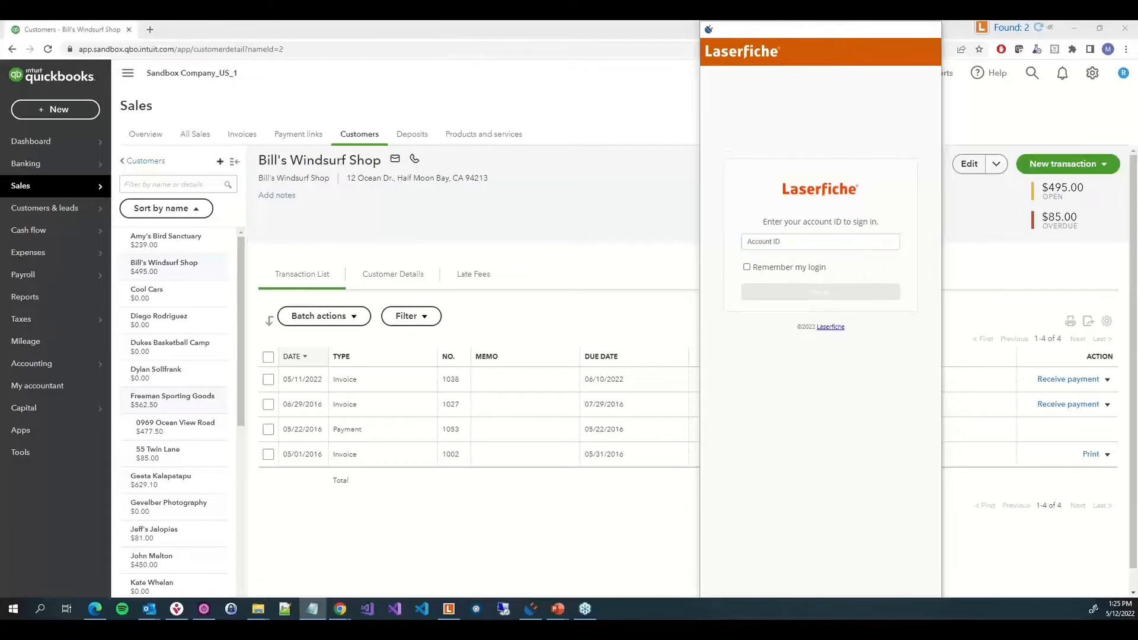
left_click(823, 244)
type("442589709")
left_click(802, 269)
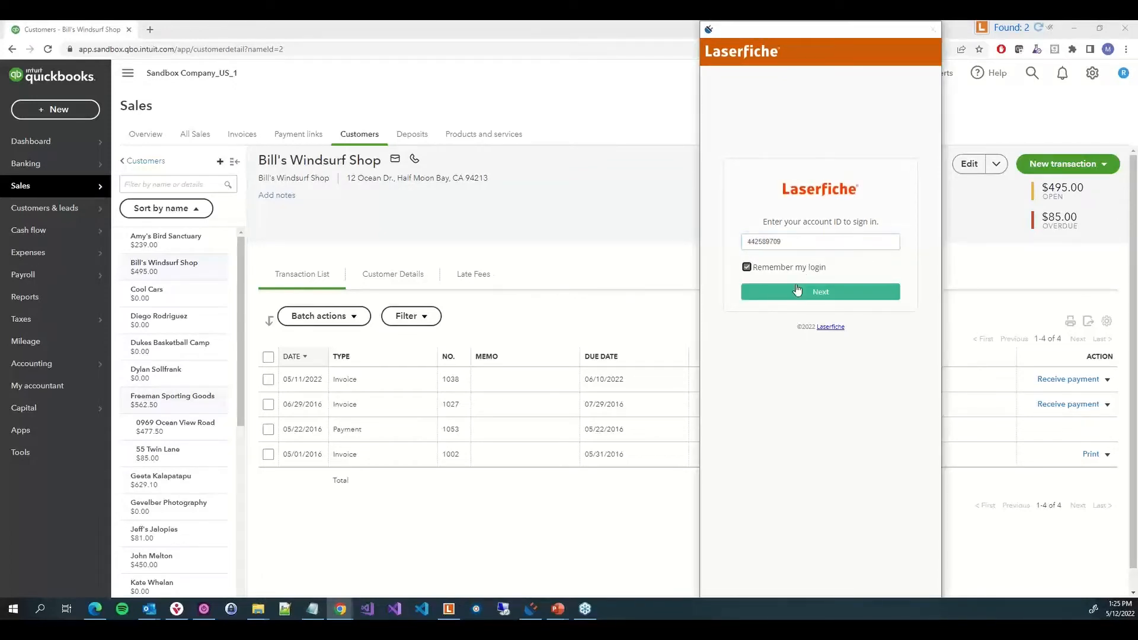
left_click(821, 291)
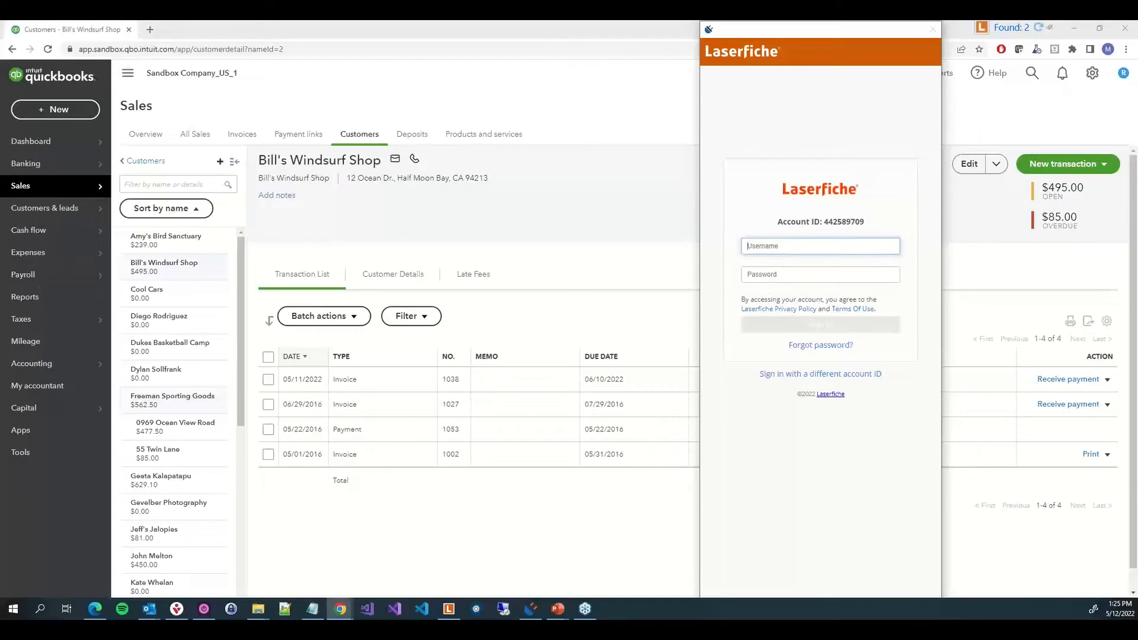
Sign in to the web client with the username and account password
key("alt+Tab")
left_click(831, 252)
type("Michael")
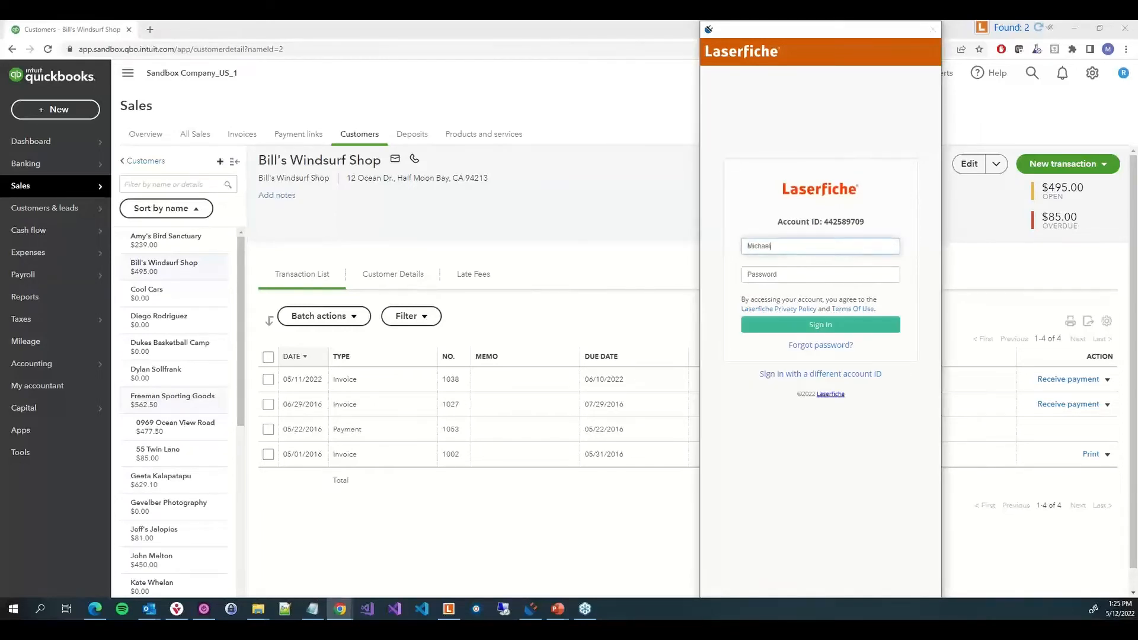
key("alt+Tab")
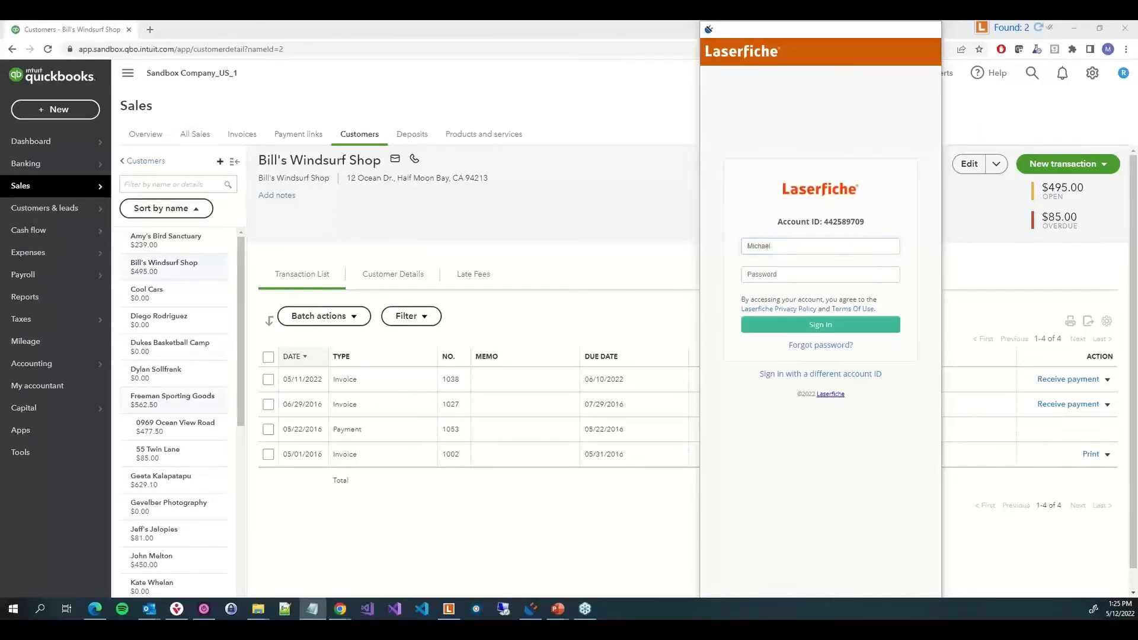
left_click(757, 272)
key("ctrl+v")
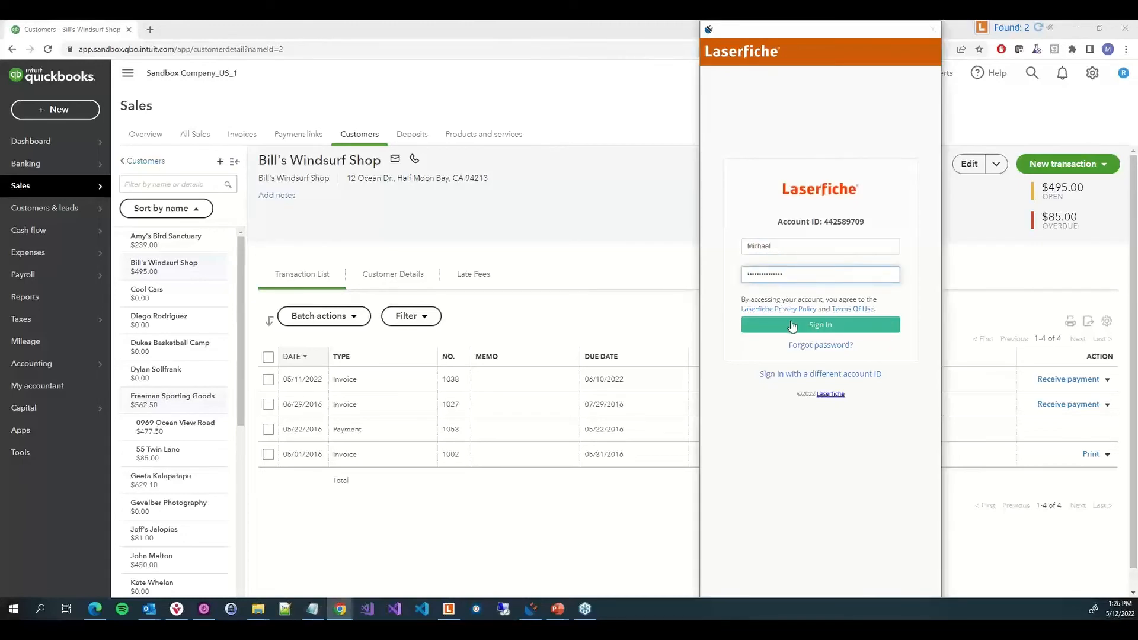
left_click(790, 324)
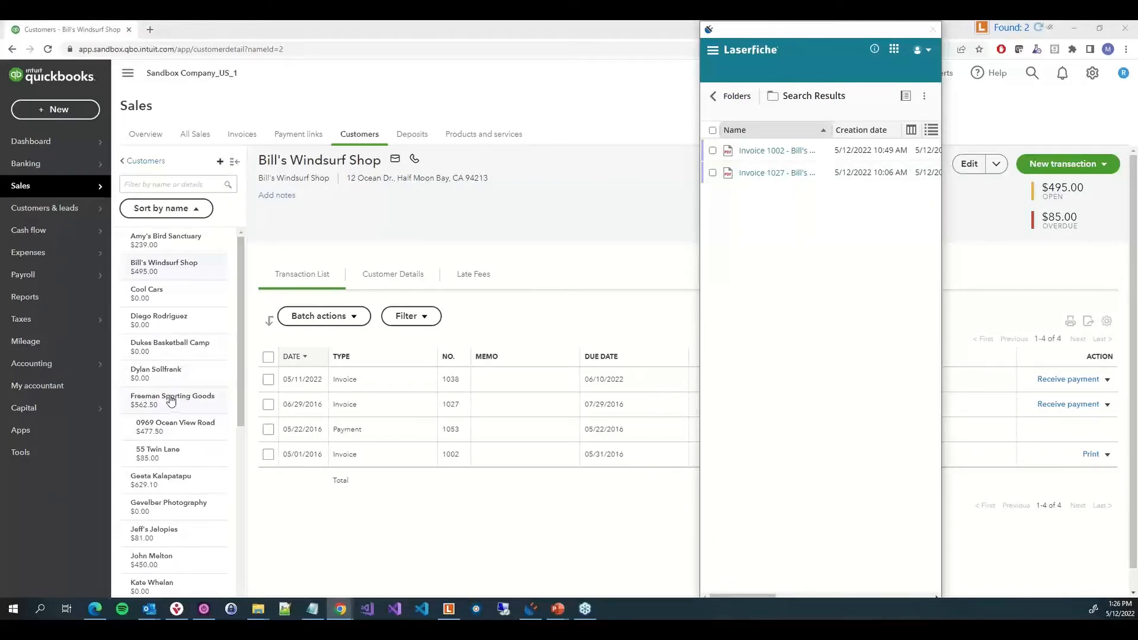
Open the Amy's Bird Sanctuary customer page and view its matching invoices in the docked results window
left_click(184, 238)
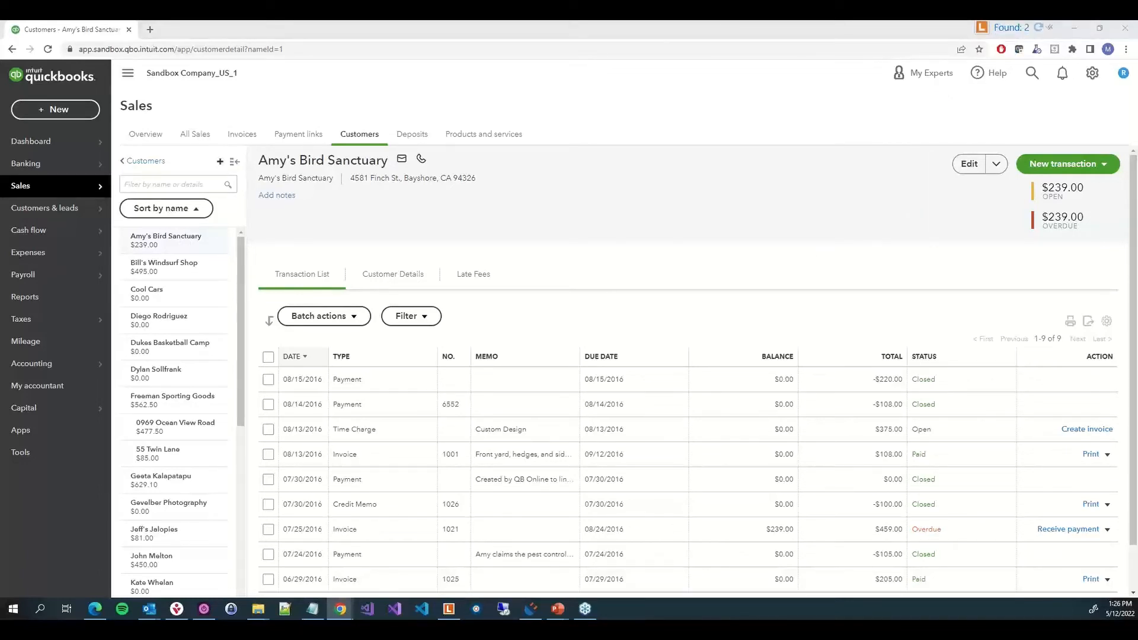
left_click_drag(1137, 59, 645, 32)
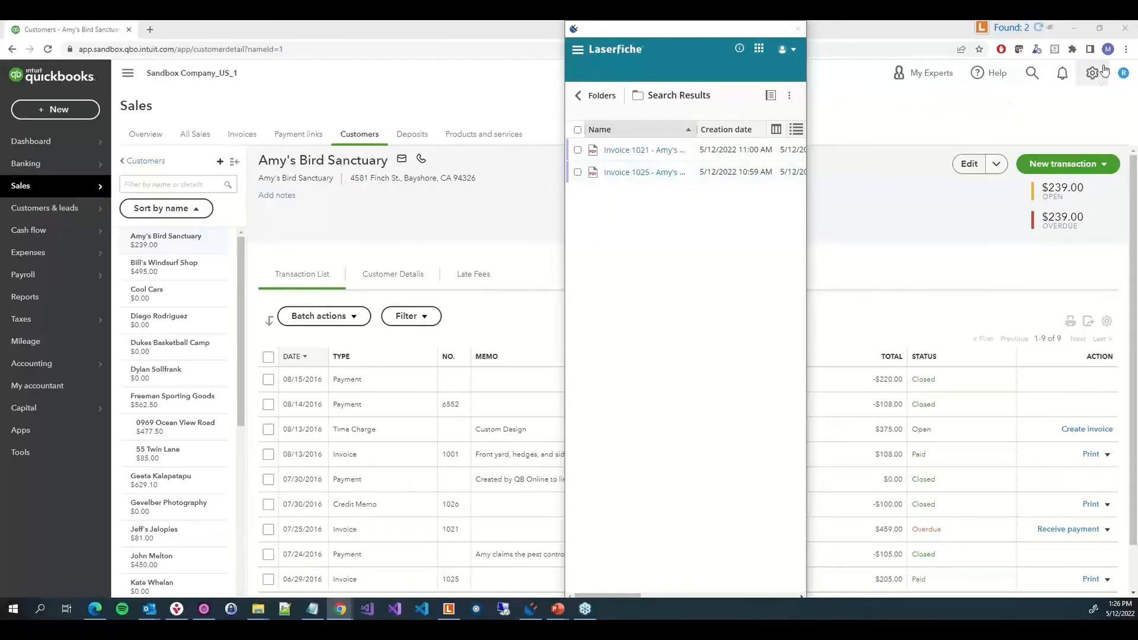
left_click(1050, 29)
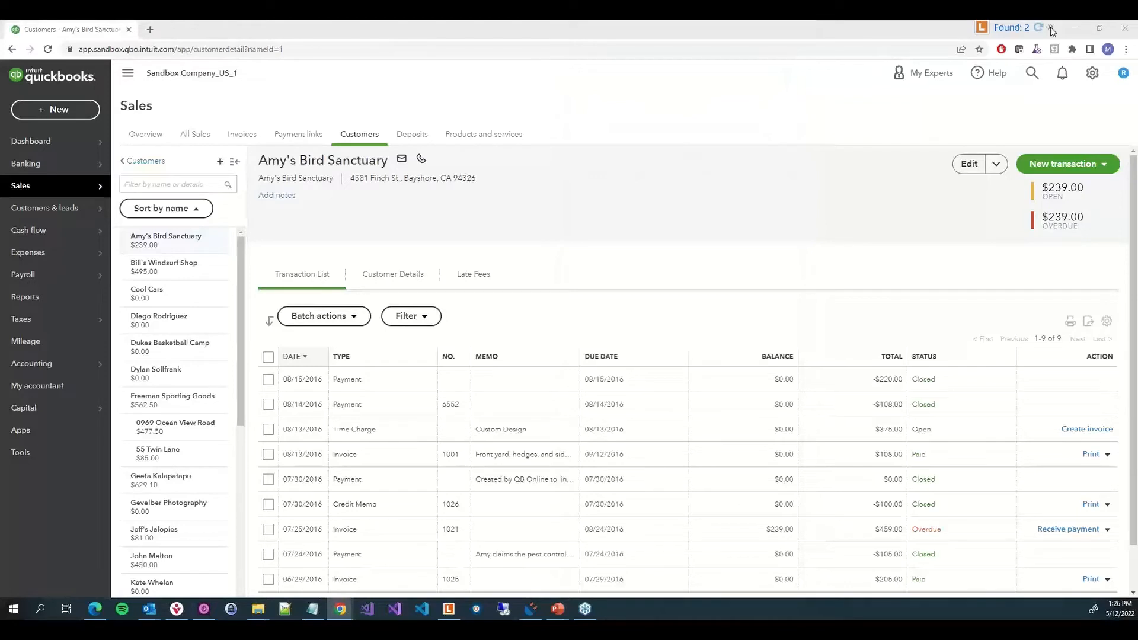
left_click(1051, 28)
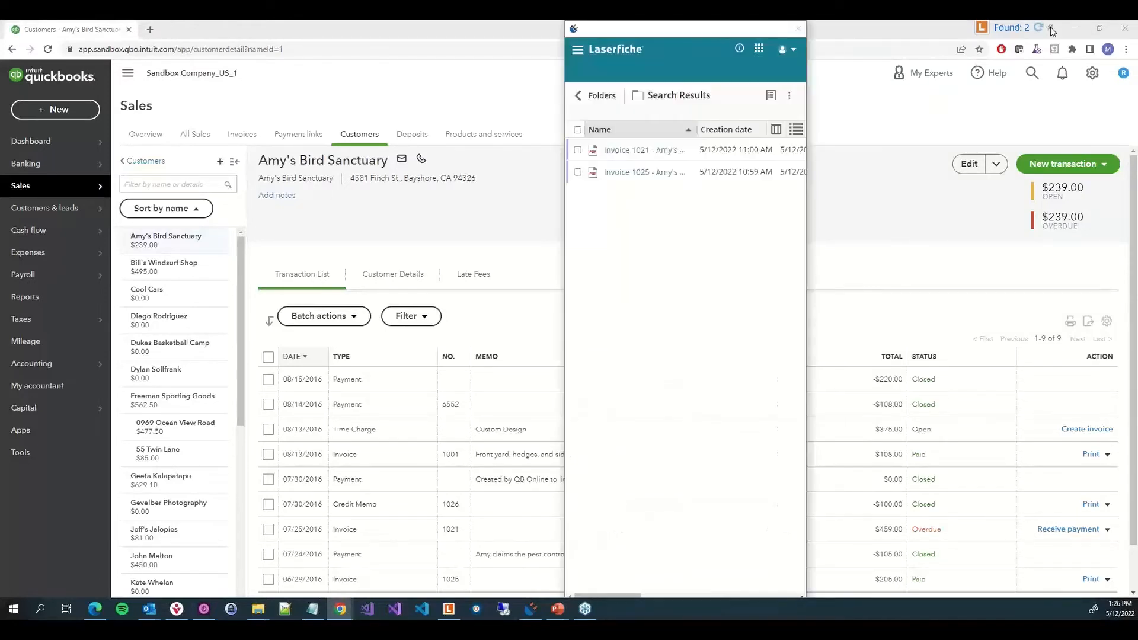
Move the connector run button further left along the browser's title bar
right_click(982, 28)
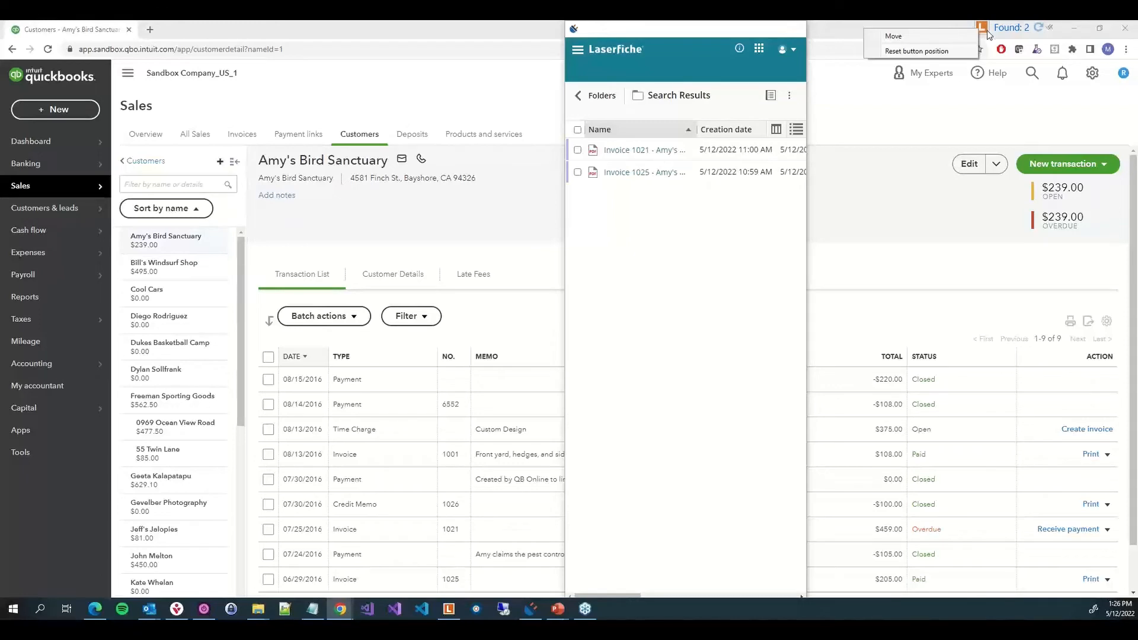
left_click(930, 39)
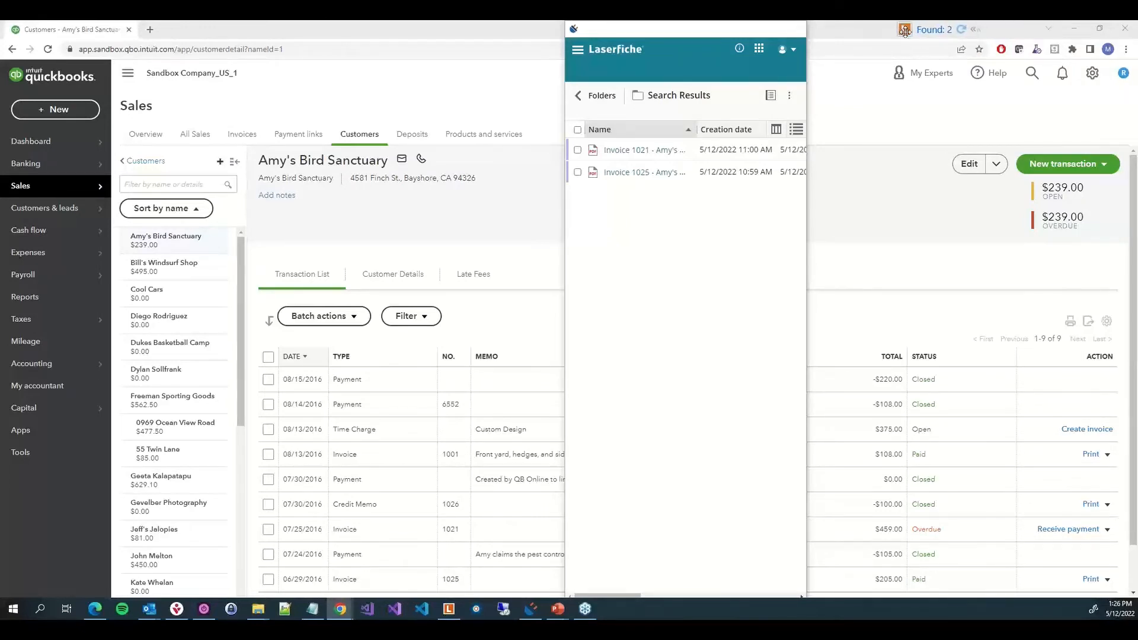
left_click(898, 30)
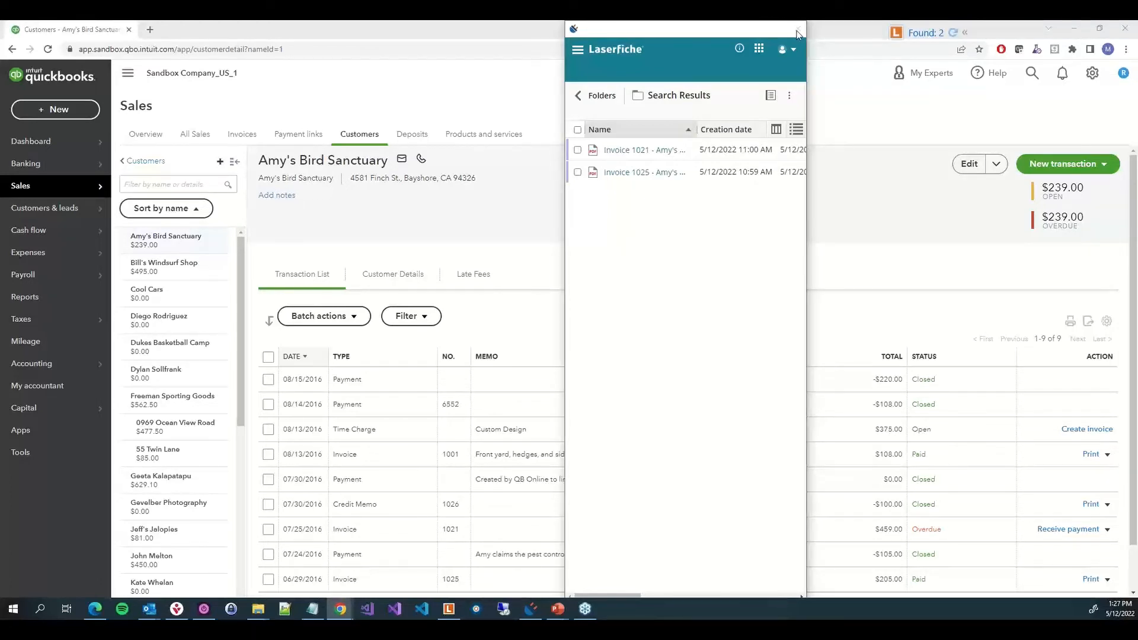
Open Invoice 1021 in the web client from the connector's search results, then close the results window and the invoice tab
left_click(964, 32)
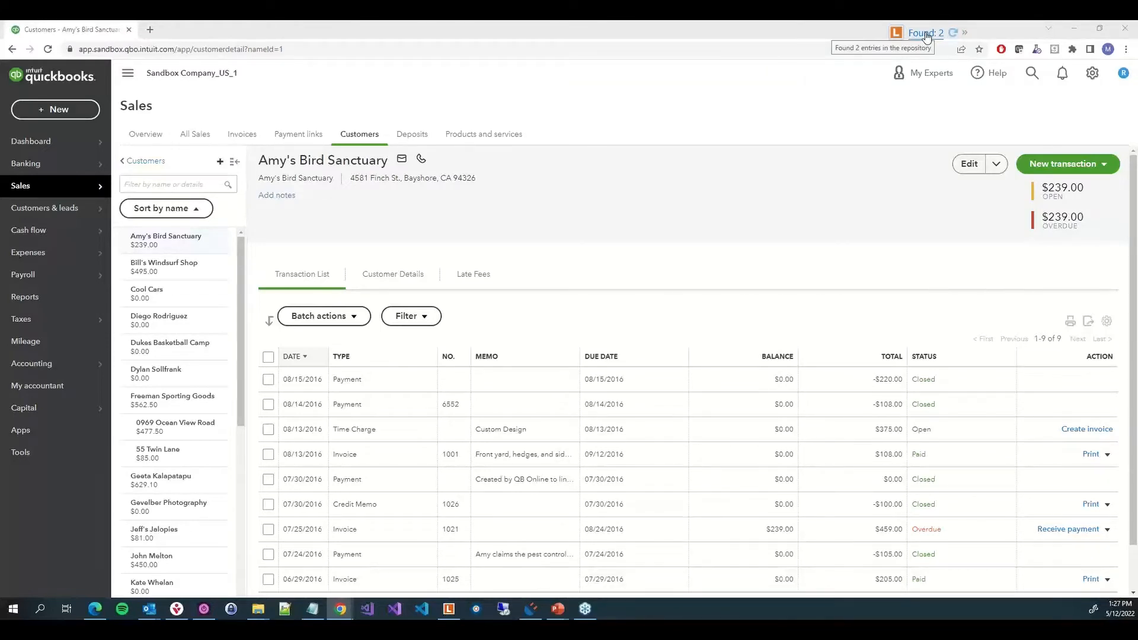
left_click(924, 33)
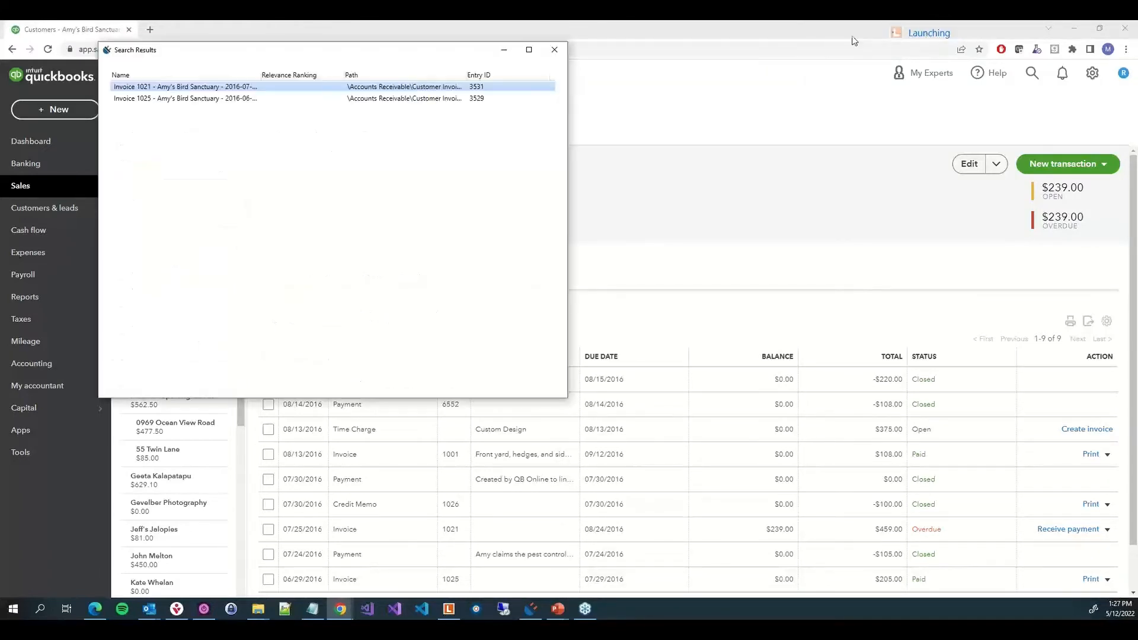
double_click(239, 88)
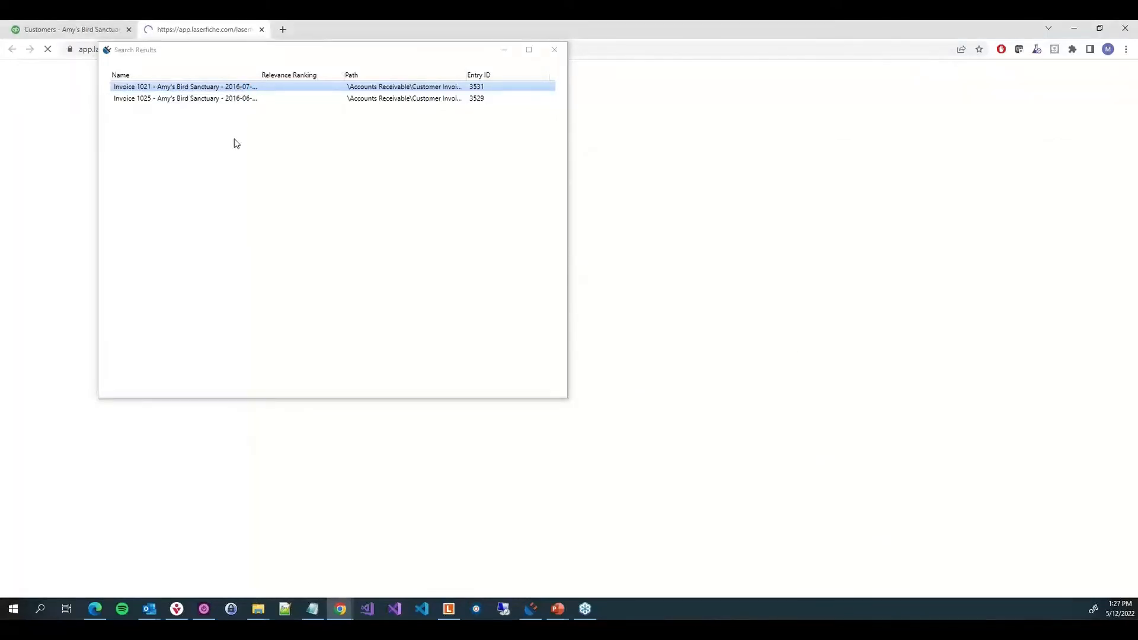
left_click(234, 141)
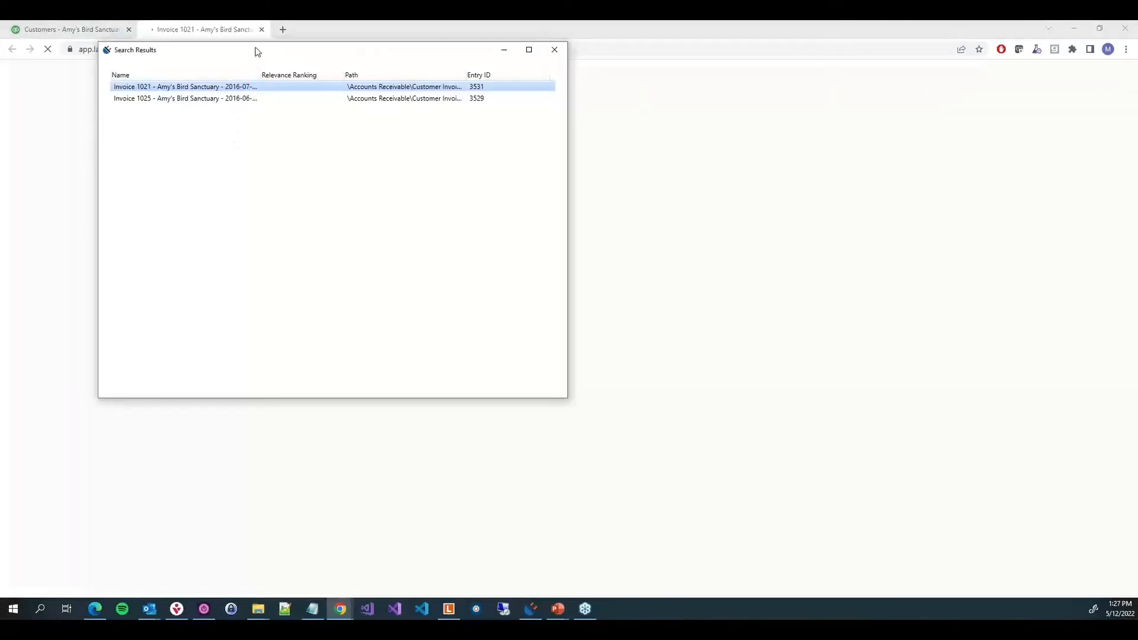
left_click_drag(253, 50, 692, 62)
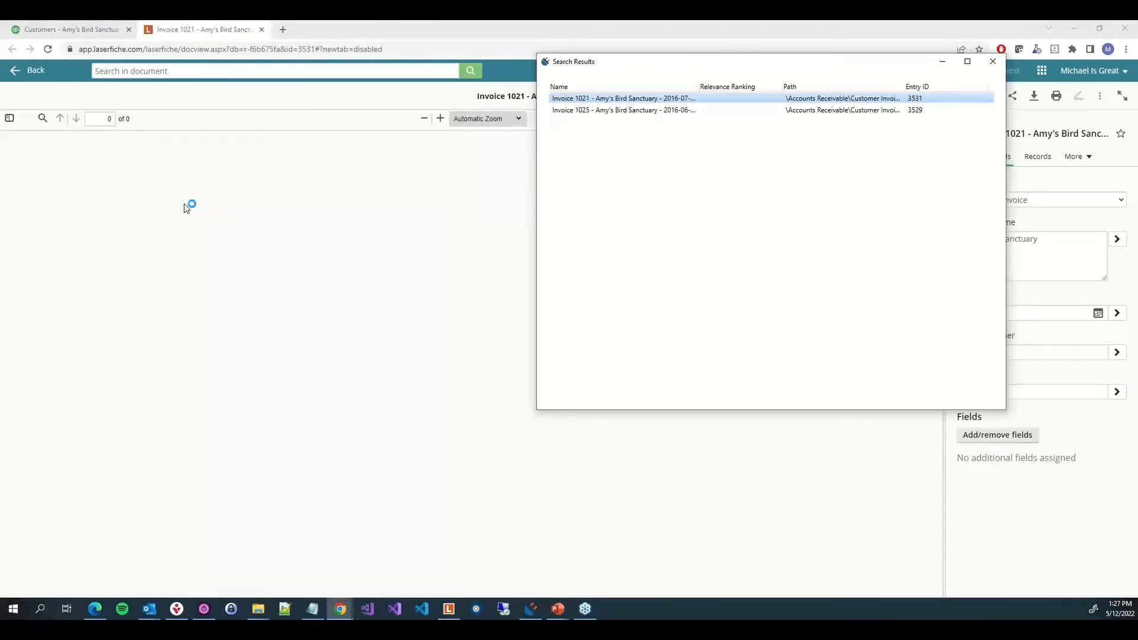
left_click(994, 65)
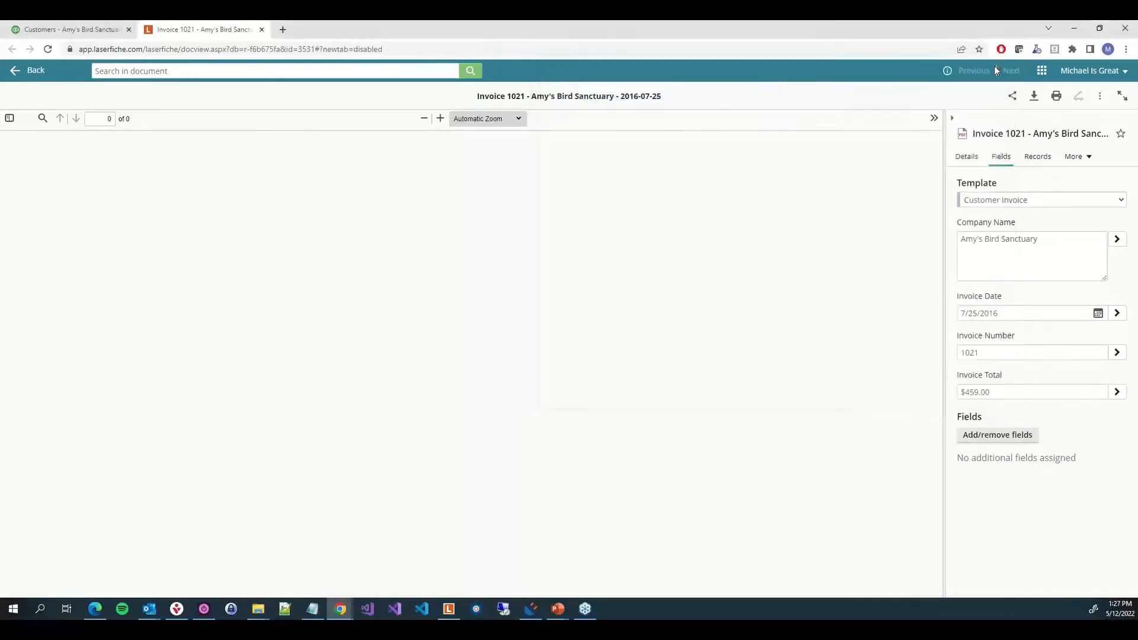
left_click(261, 30)
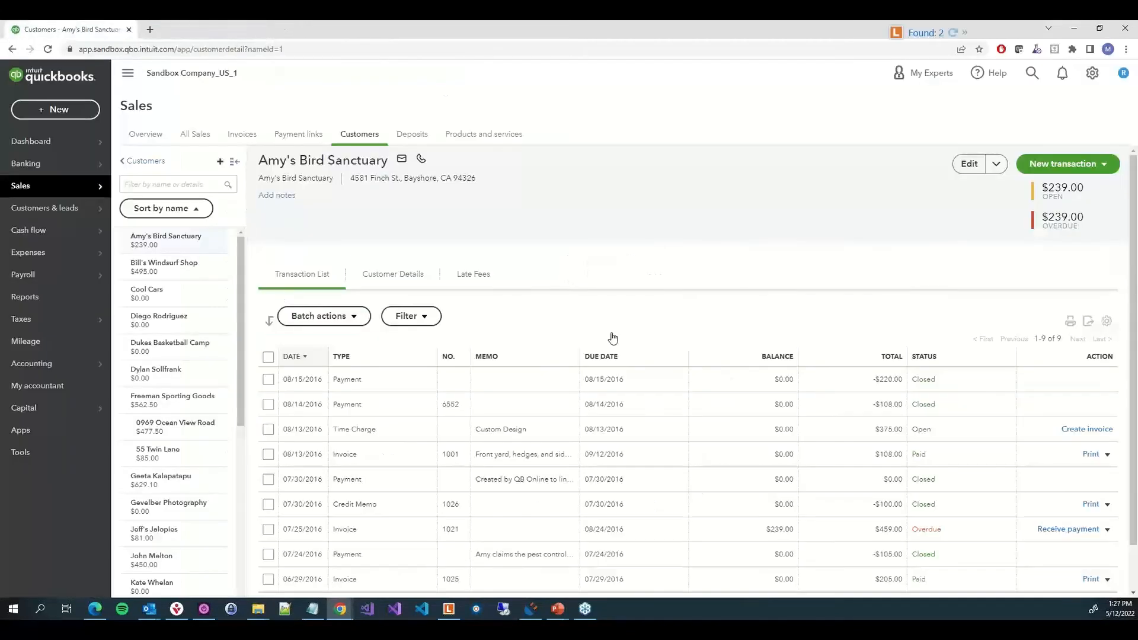
Open the QBO - Customer Invoices connector profile for editing, step through its pages and finish it
left_click(531, 609)
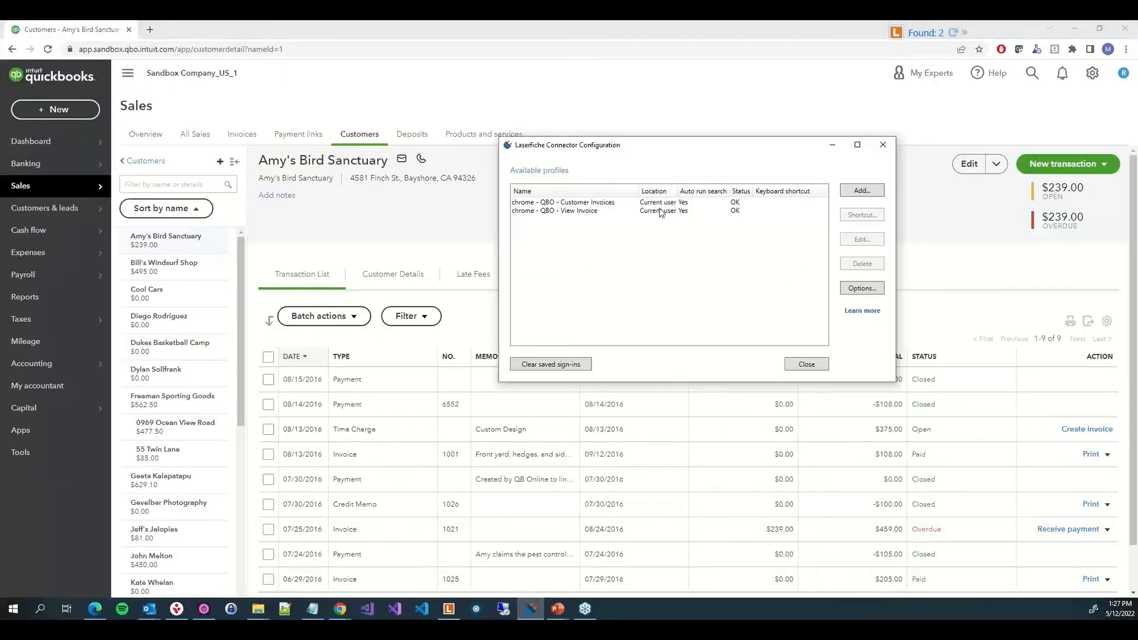
left_click(587, 205)
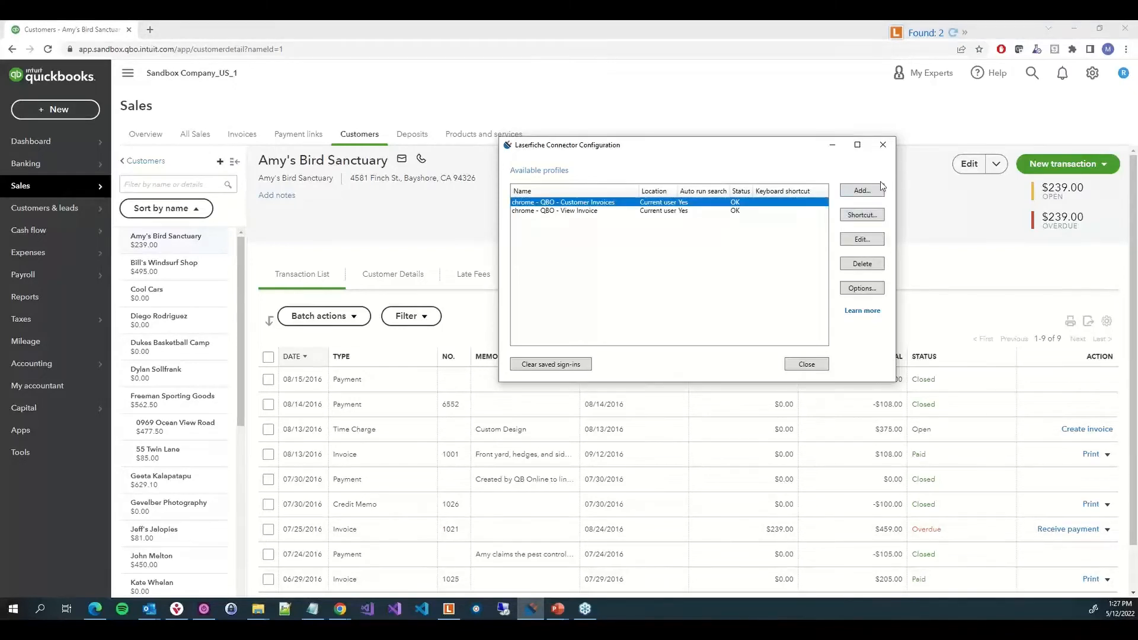
left_click(862, 239)
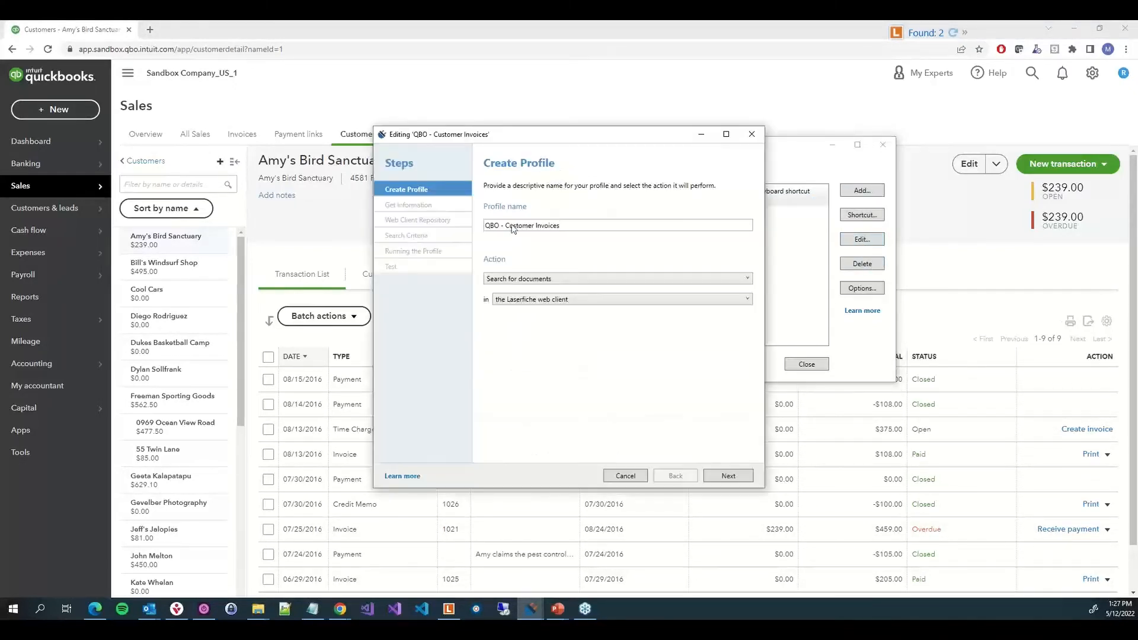
left_click(715, 476)
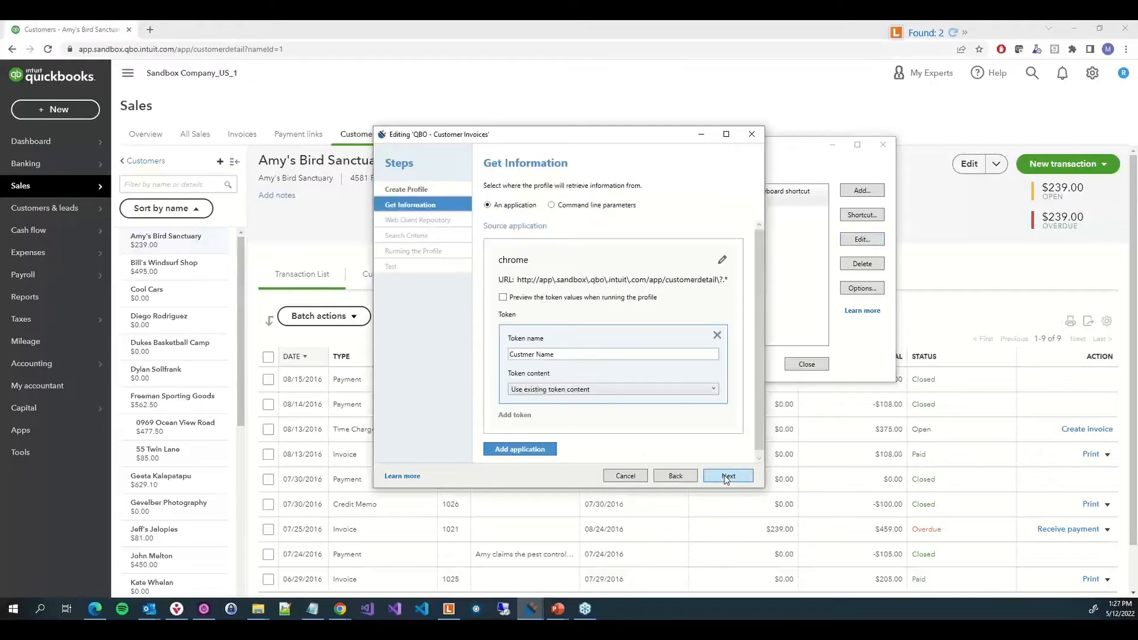
left_click(727, 478)
left_click(727, 477)
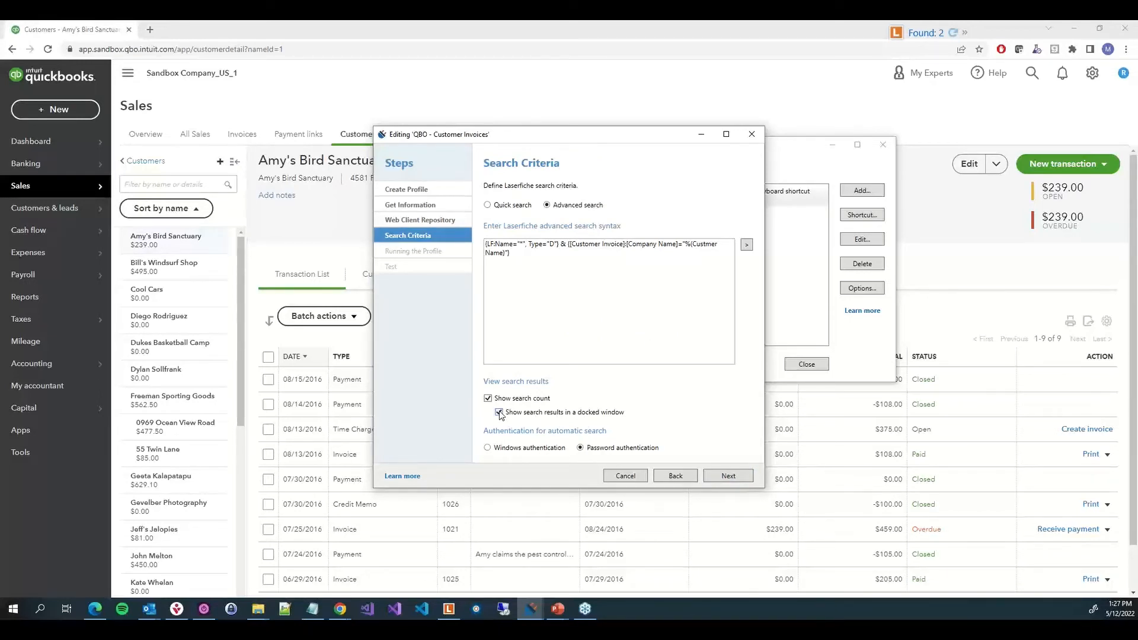
left_click(728, 480)
left_click(728, 480)
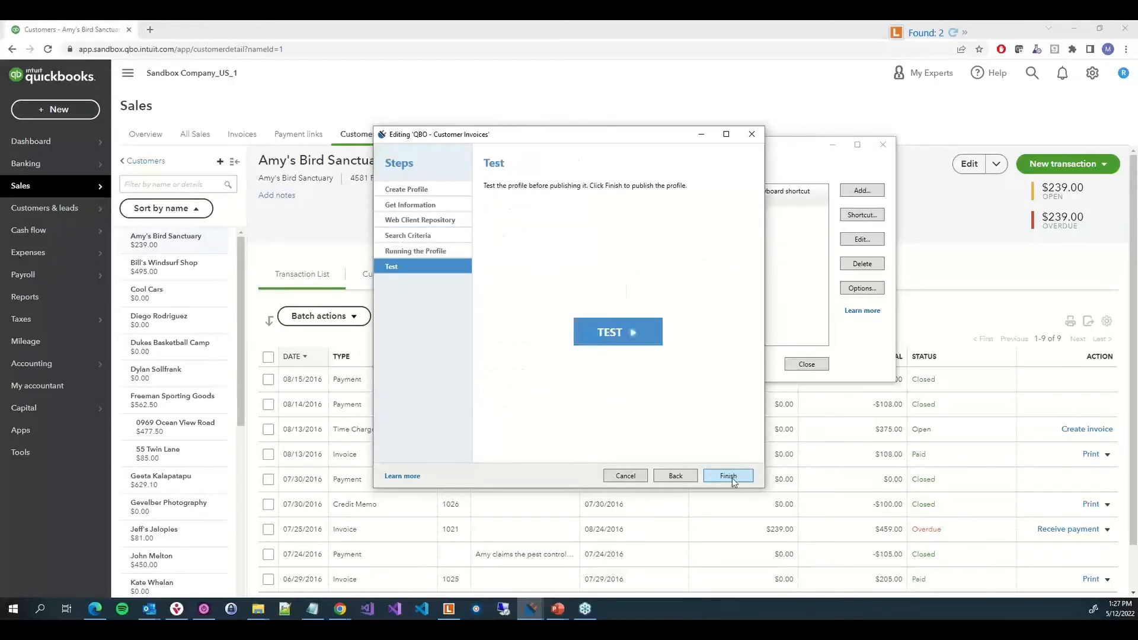
left_click(729, 476)
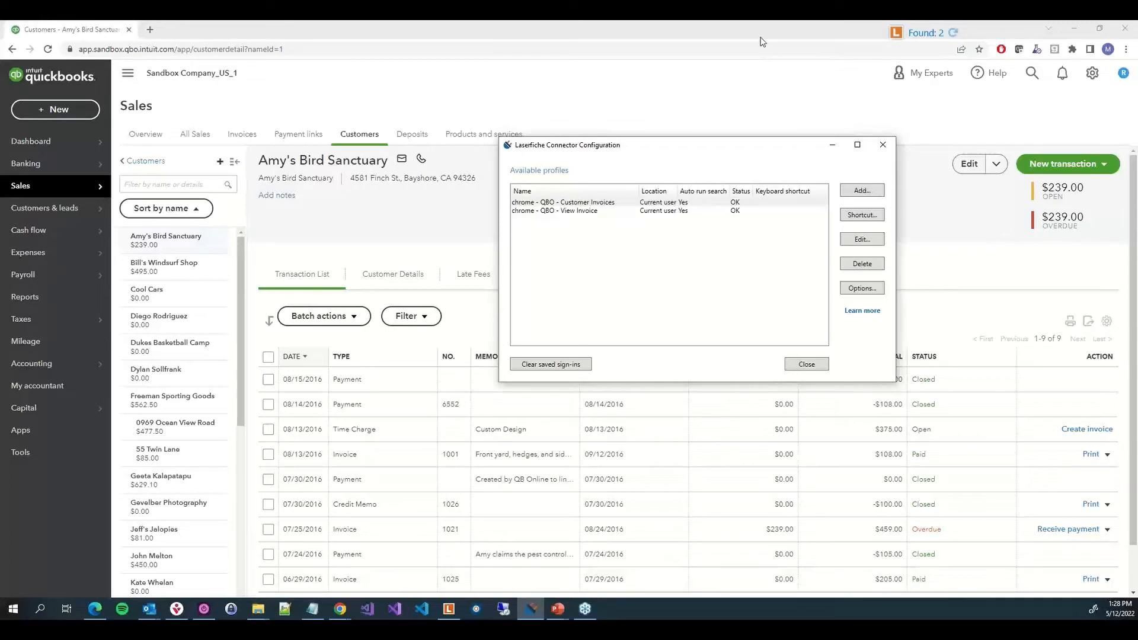
Rerun the connector, open Invoice 1021 from the search results window, then close the window and the invoice tab
left_click(924, 43)
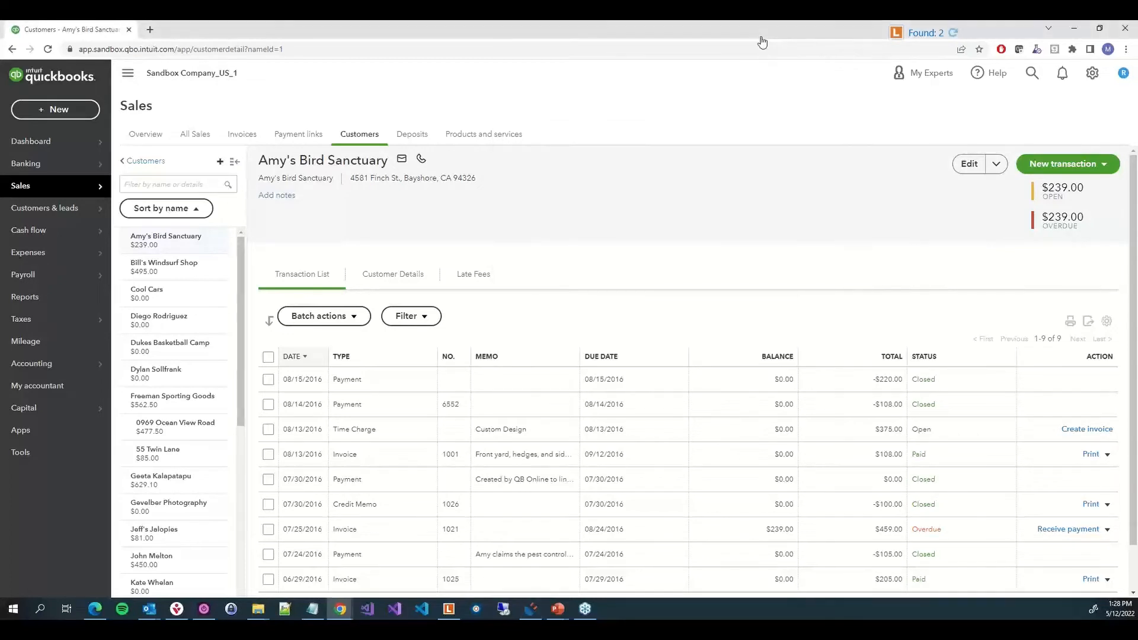
left_click(923, 36)
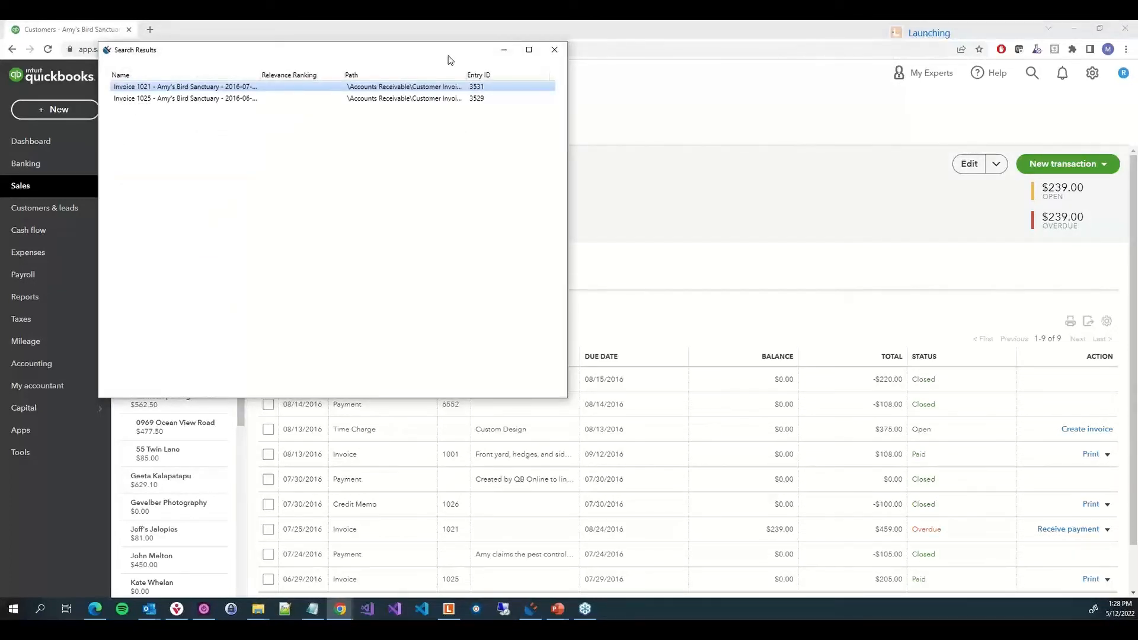
double_click(459, 87)
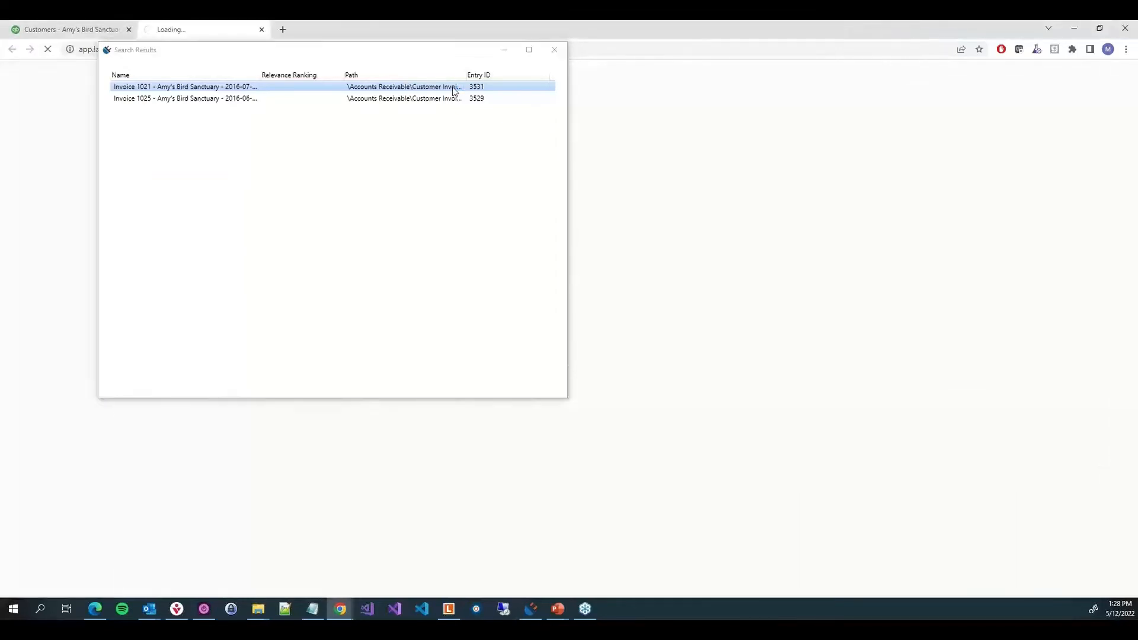
left_click(554, 50)
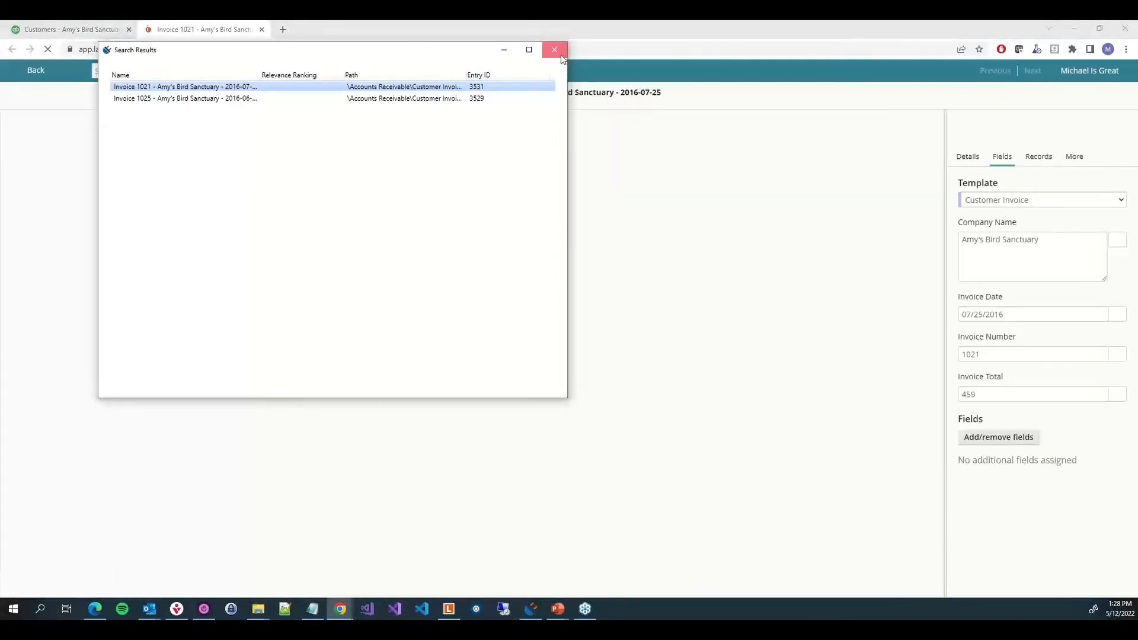
left_click(560, 54)
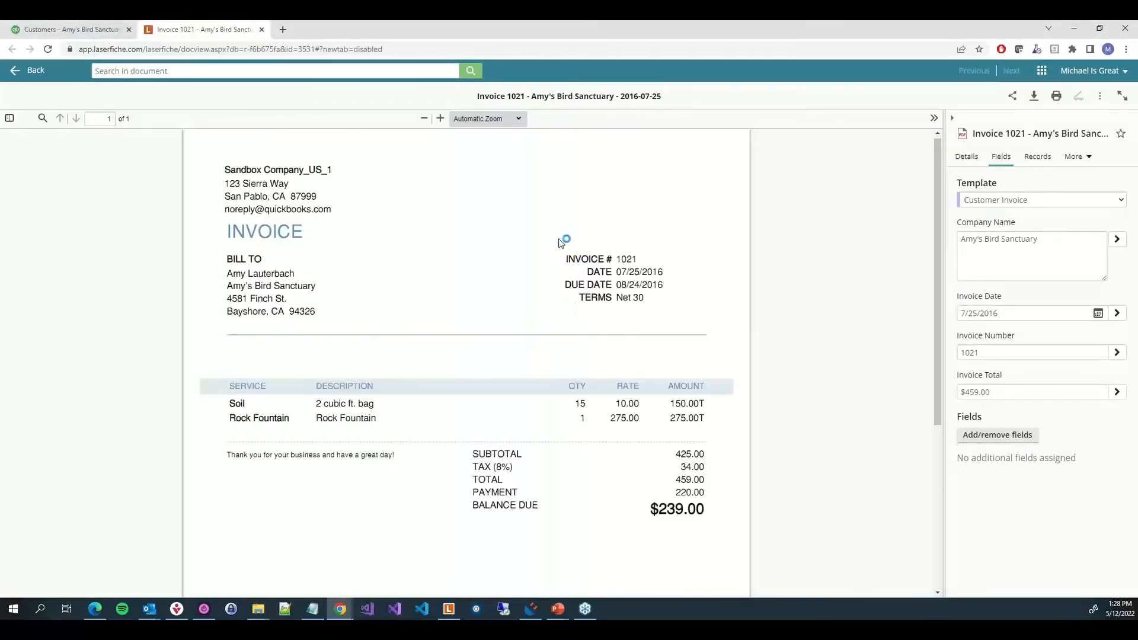
left_click(262, 31)
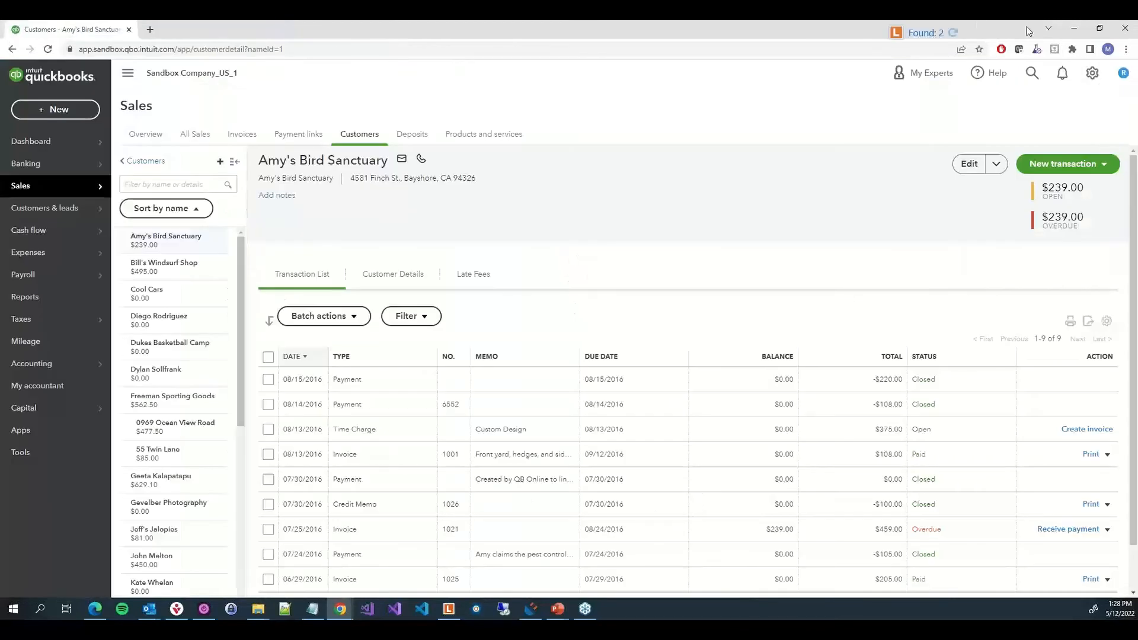
Open the connector's search results again, select Invoice 1025, and close the results window
left_click(942, 34)
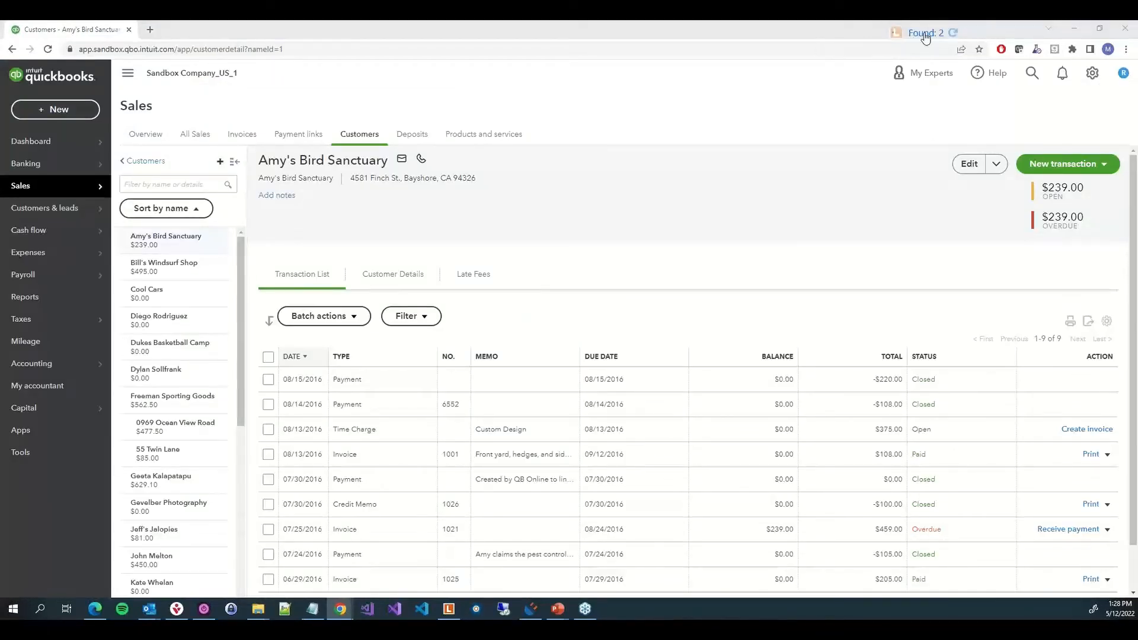
left_click(926, 35)
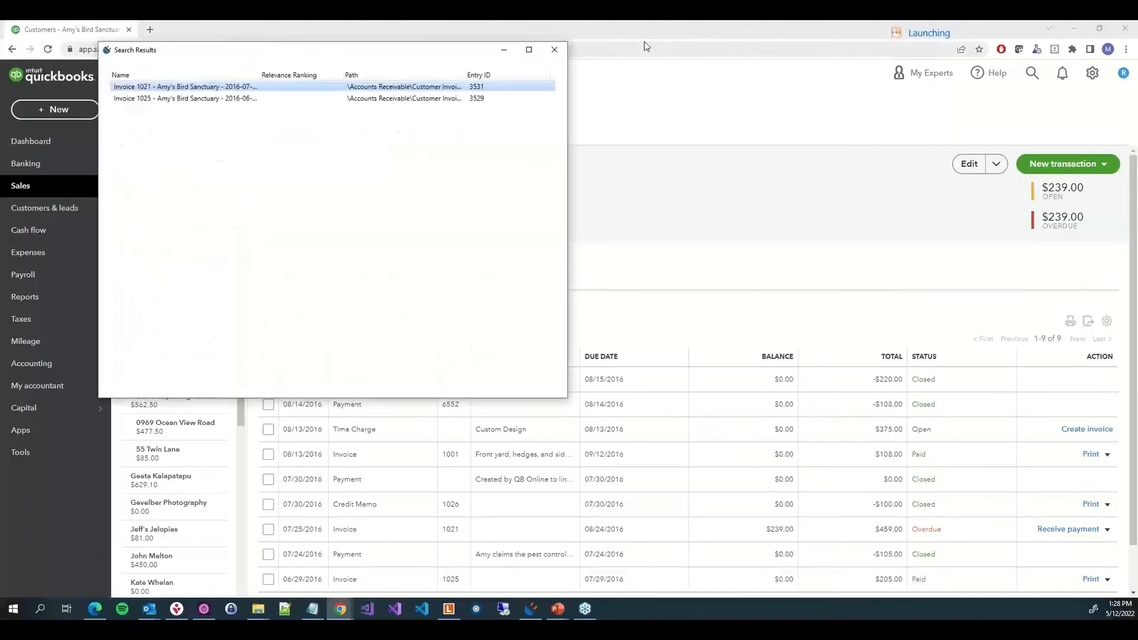
left_click(491, 98)
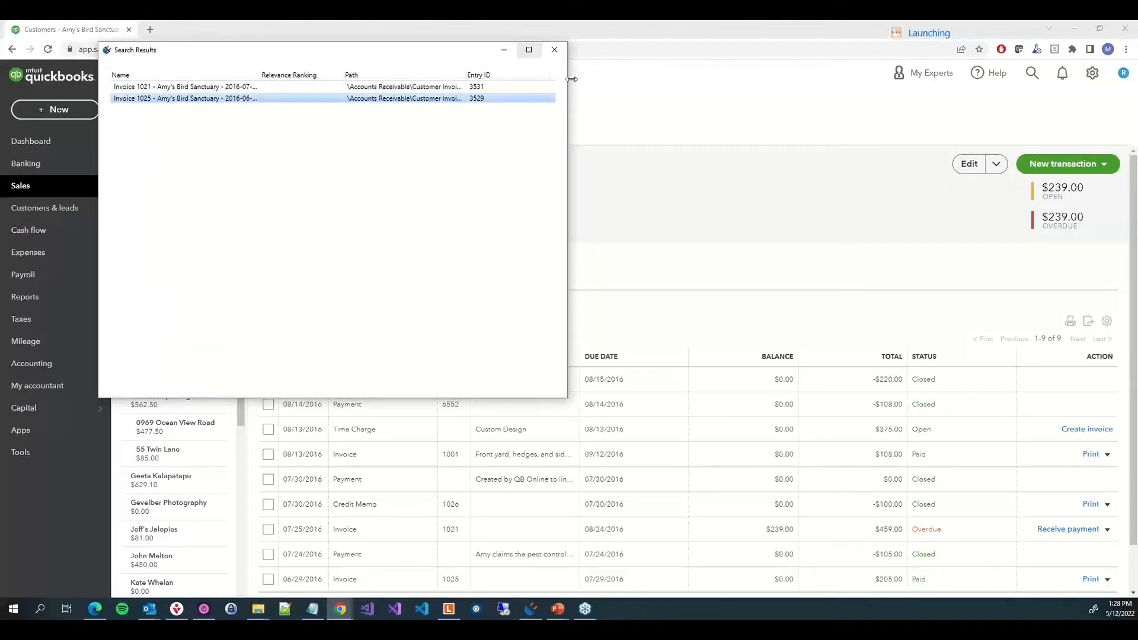
left_click(557, 50)
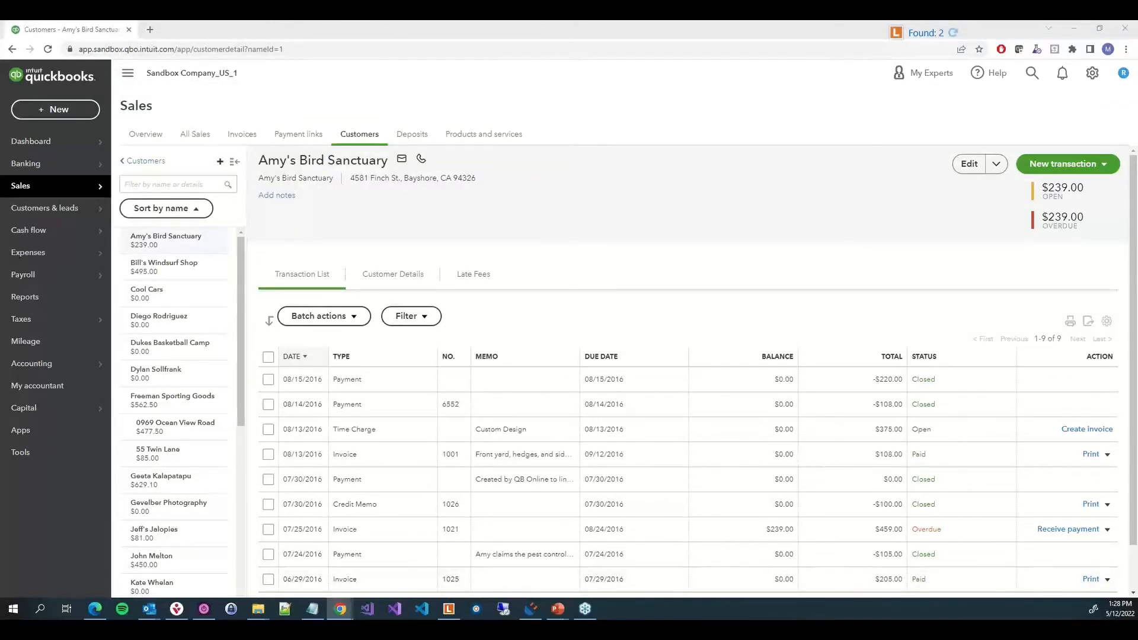
Open invoice 1038 for Bill's Windsurf Shop in the invoice editor from the Sales invoices list
key("alt+Tab")
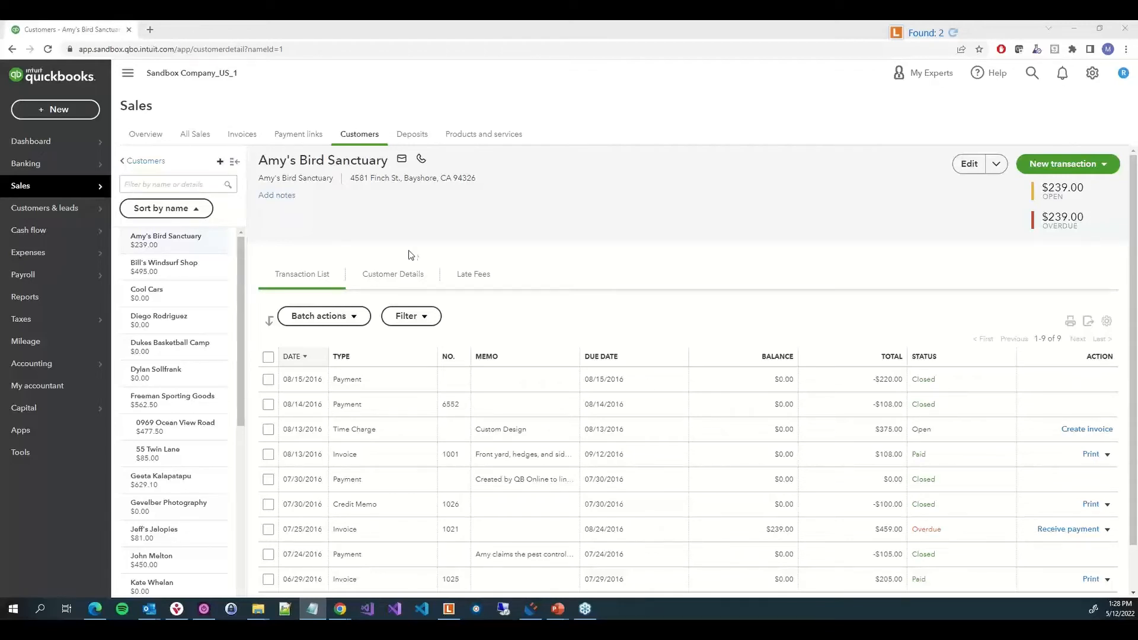
left_click(248, 136)
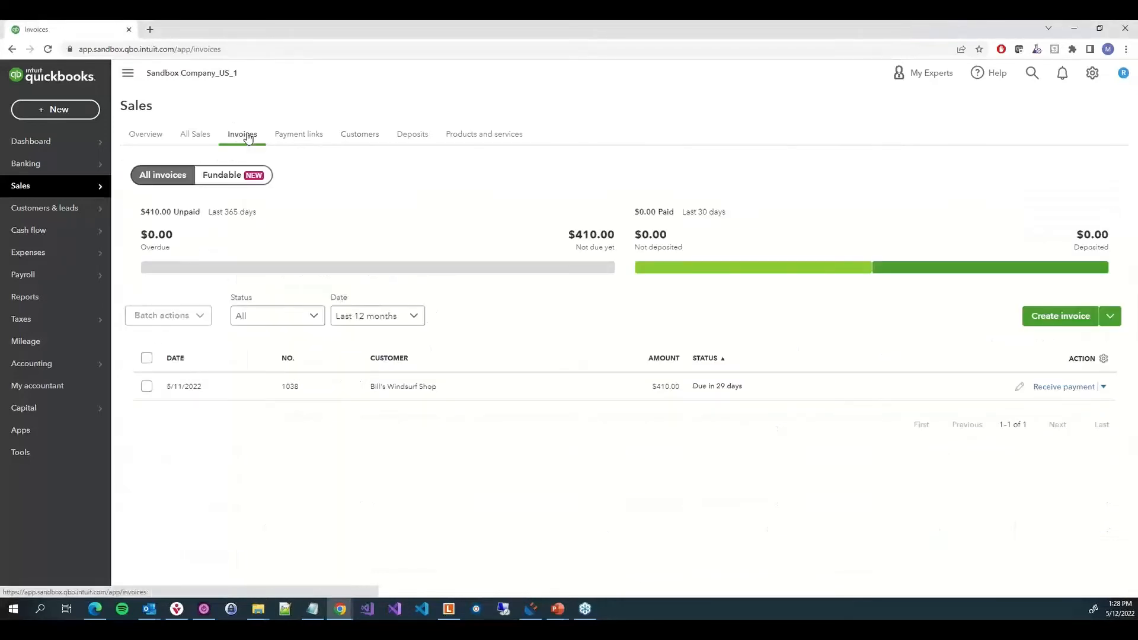
left_click(460, 389)
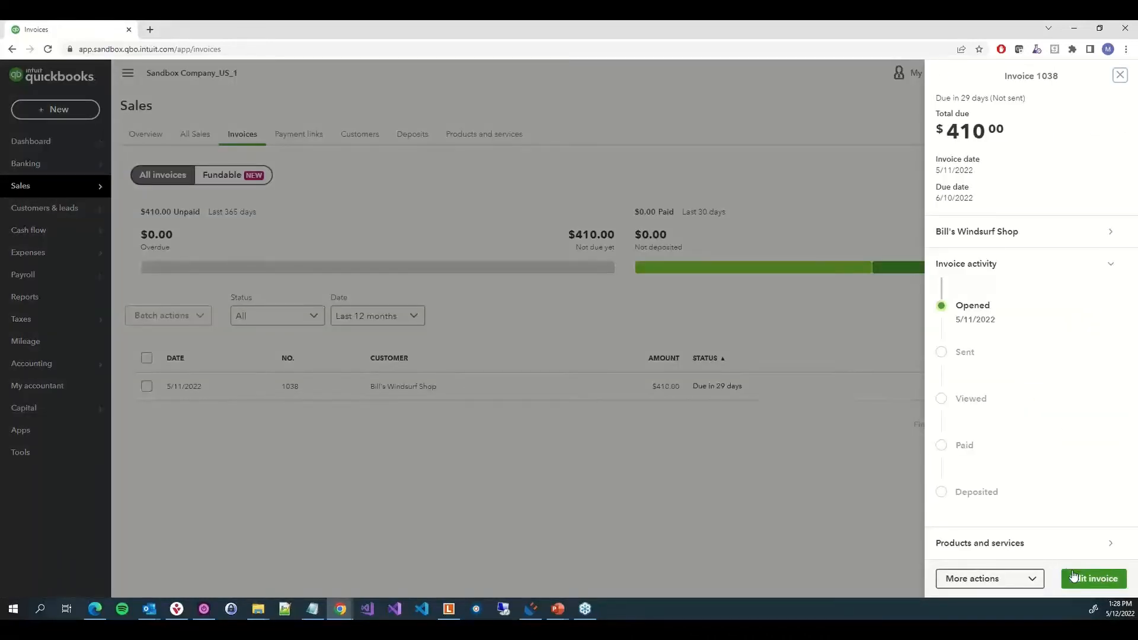
left_click(1088, 581)
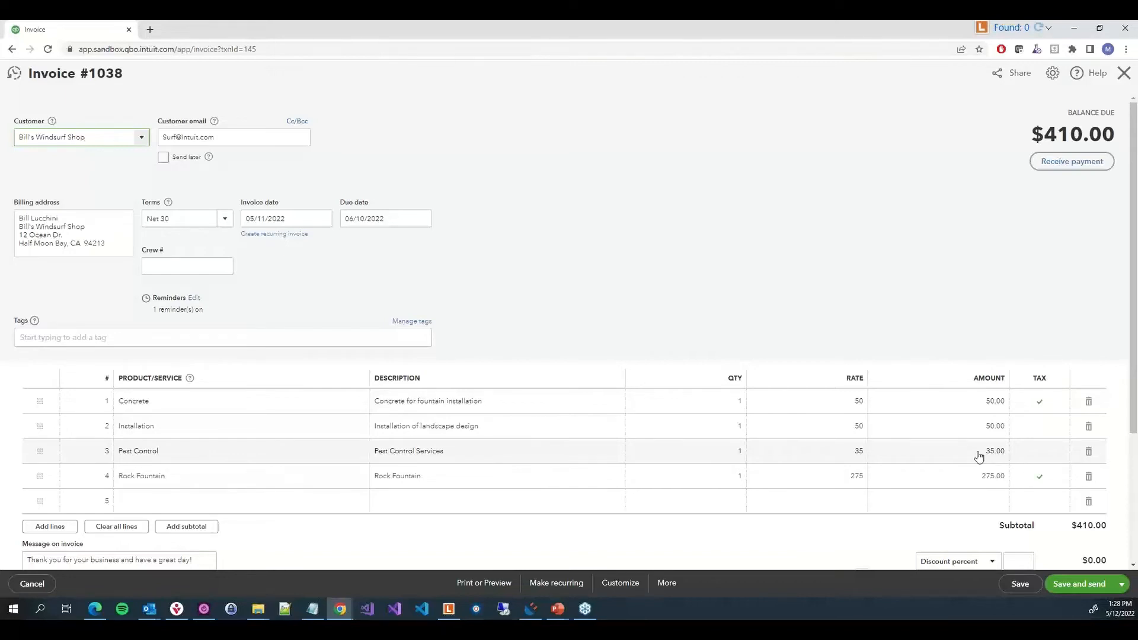
Download invoice 1038 as a PDF from its print preview
left_click(465, 587)
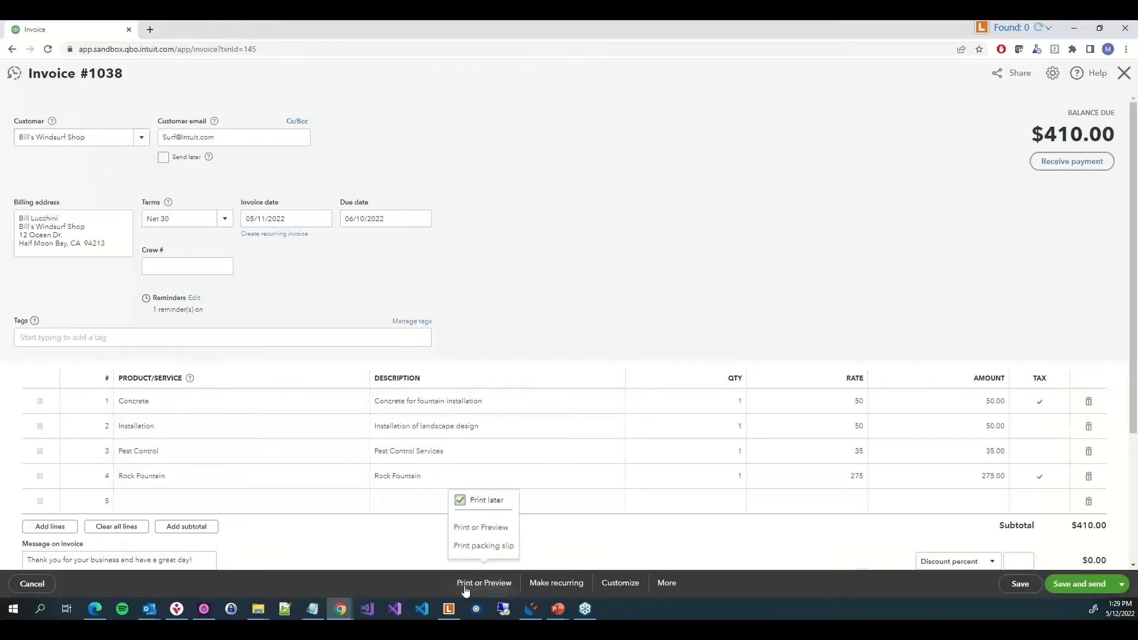
left_click(500, 529)
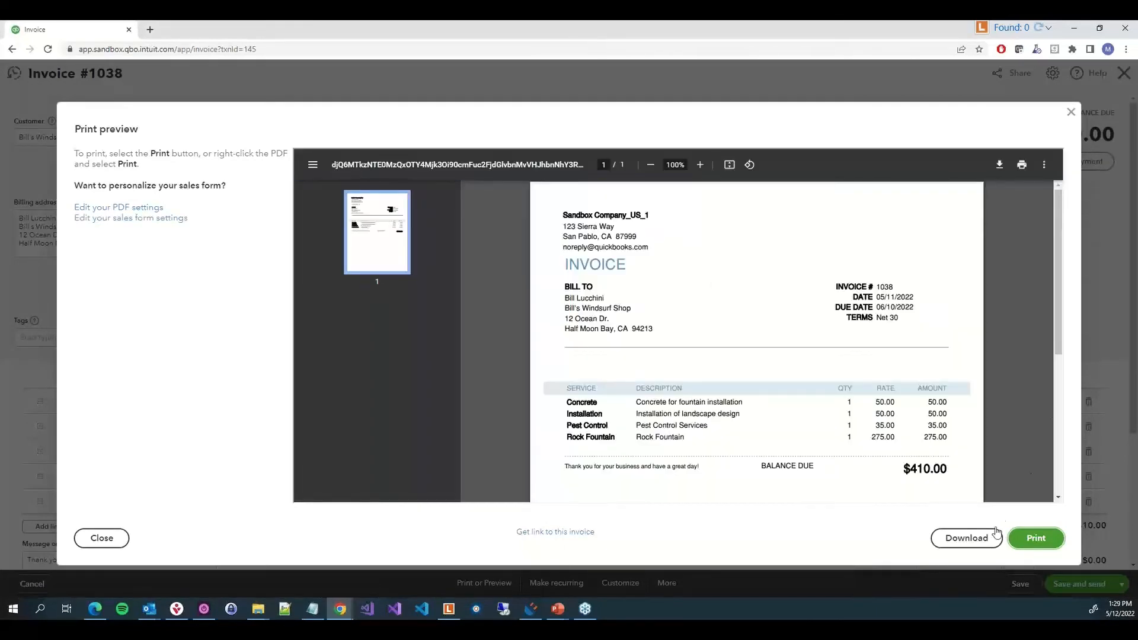
left_click(982, 539)
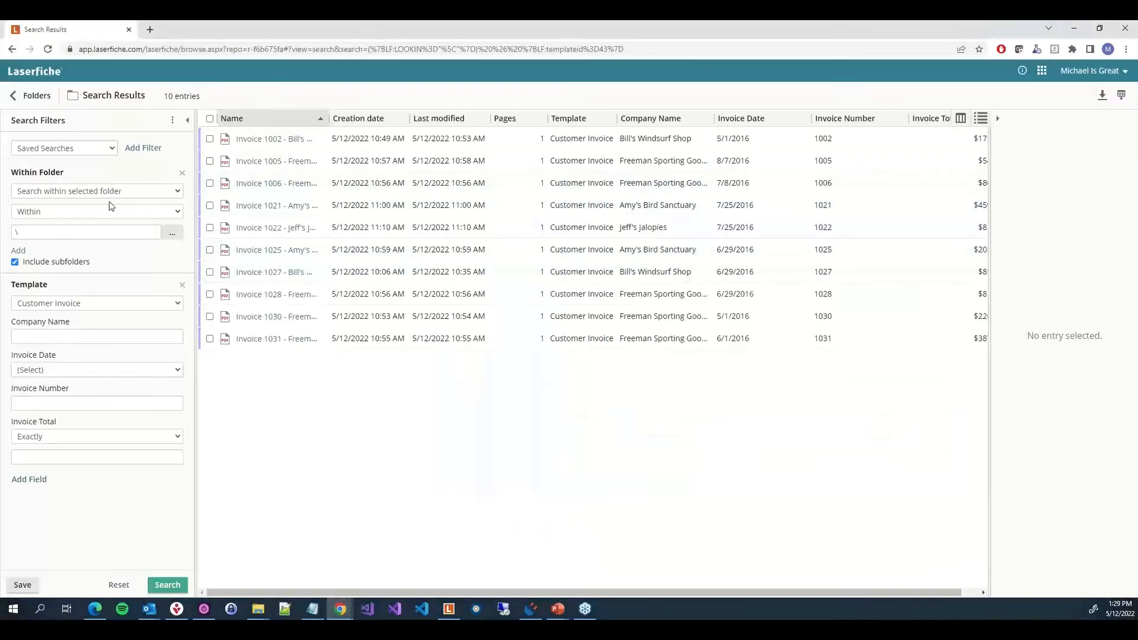
Import the downloaded Invoice 1038.pdf into the Accounts Receivable \ 1. Incoming Documents folder as a standard color document
left_click(33, 95)
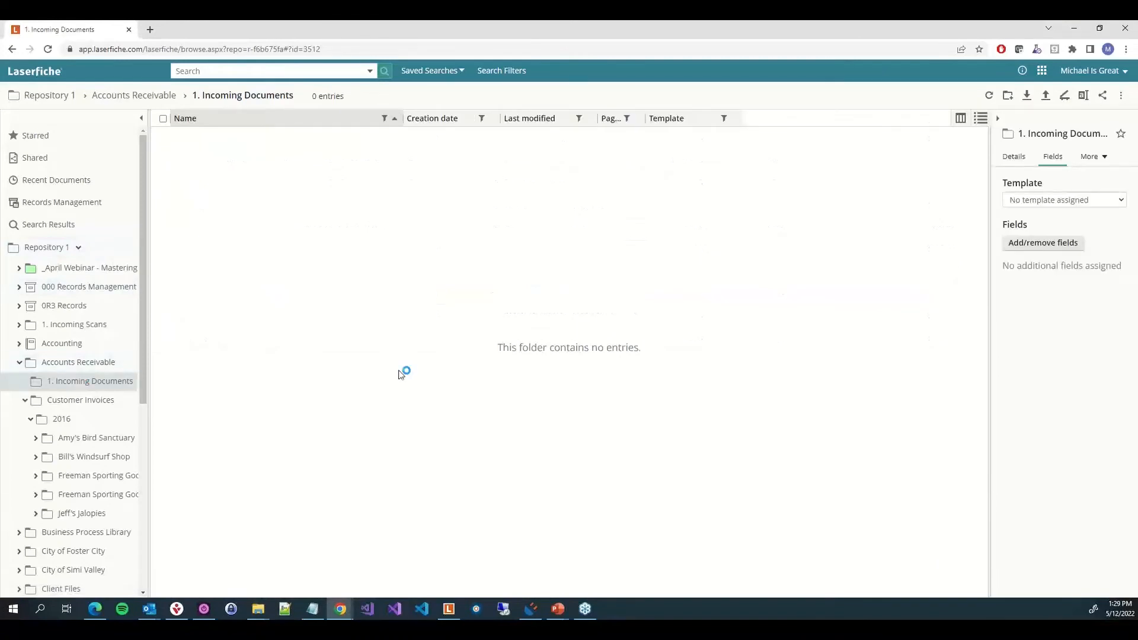
left_click(261, 611)
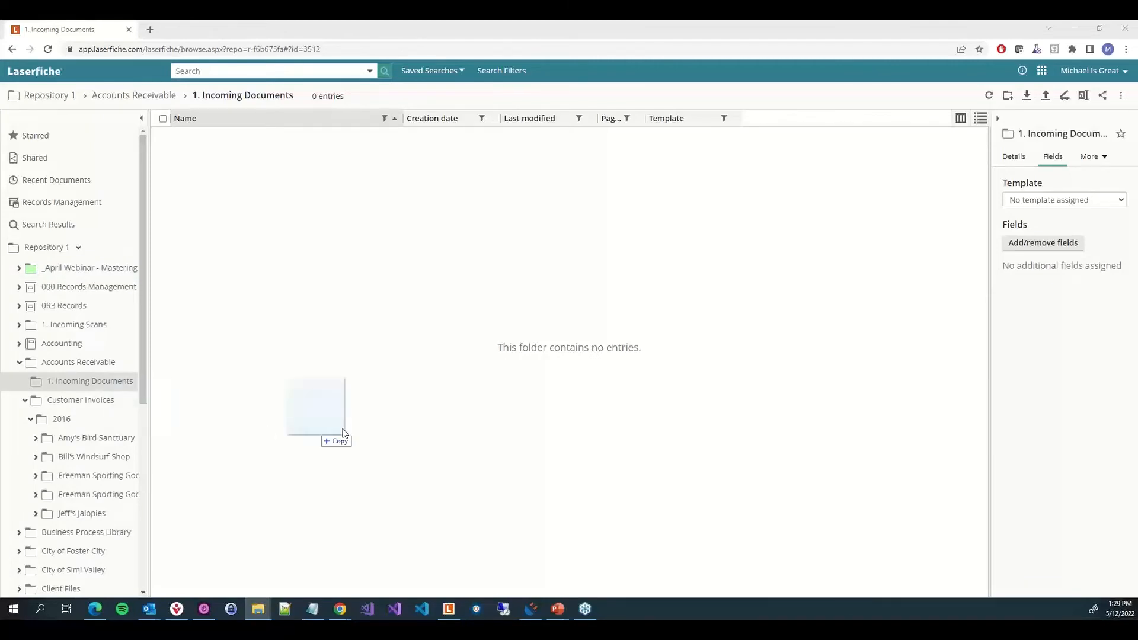
left_click_drag(323, 432, 516, 422)
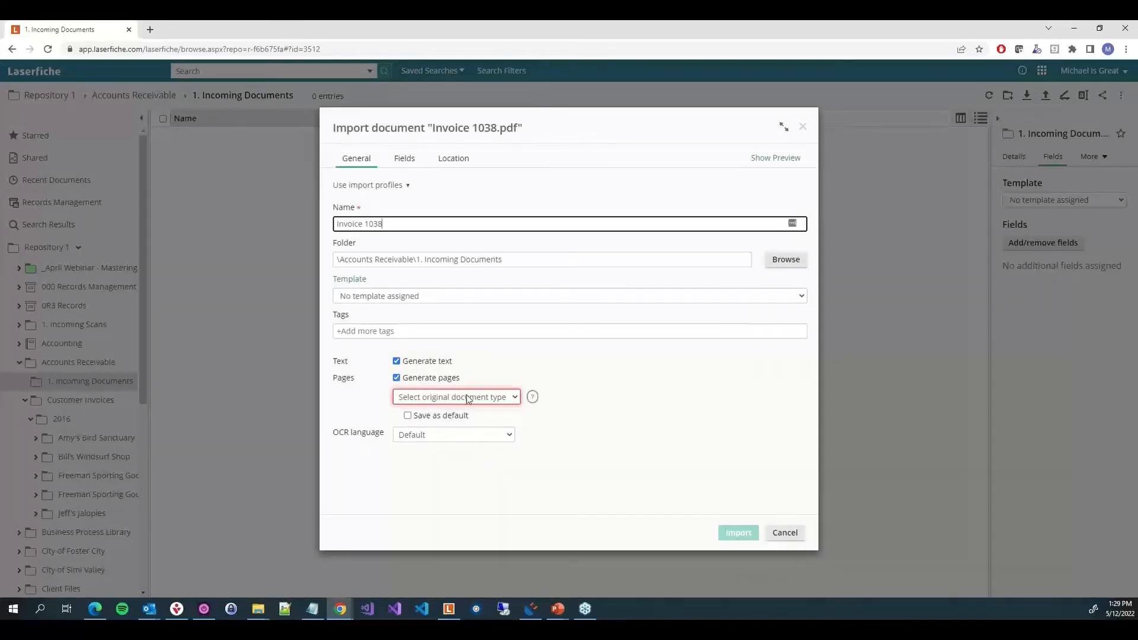
left_click(468, 399)
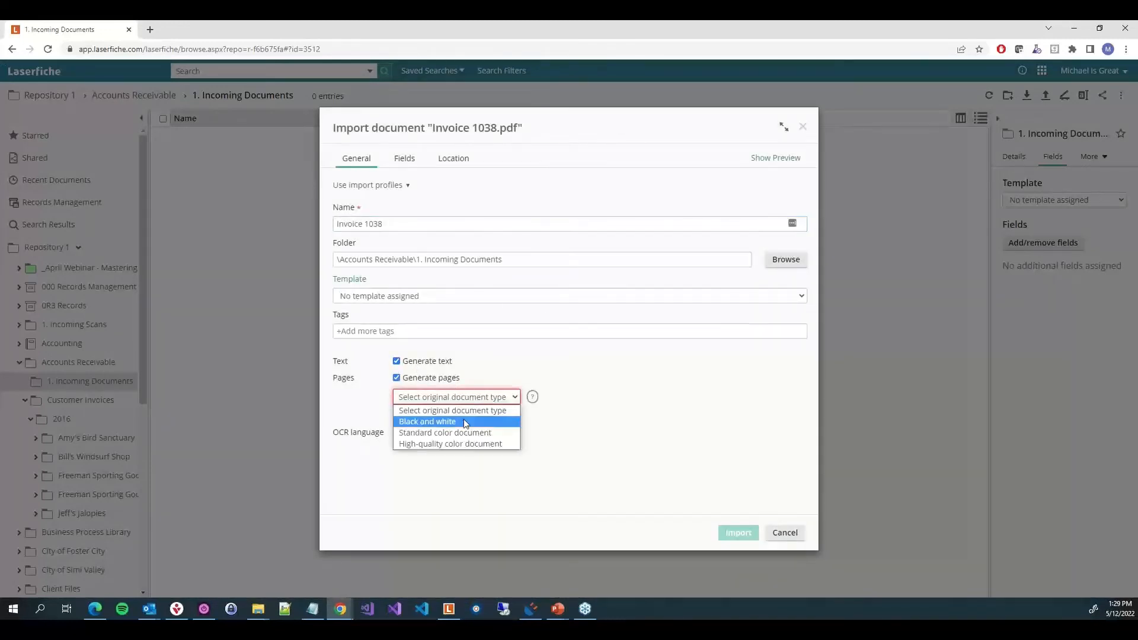
left_click(463, 432)
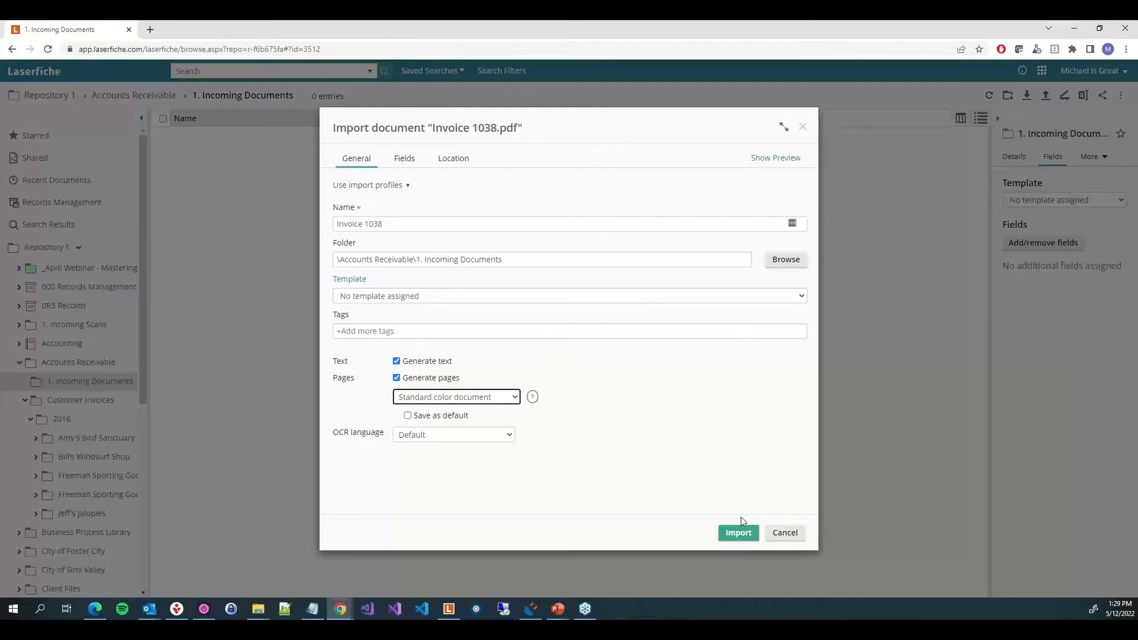
left_click(740, 533)
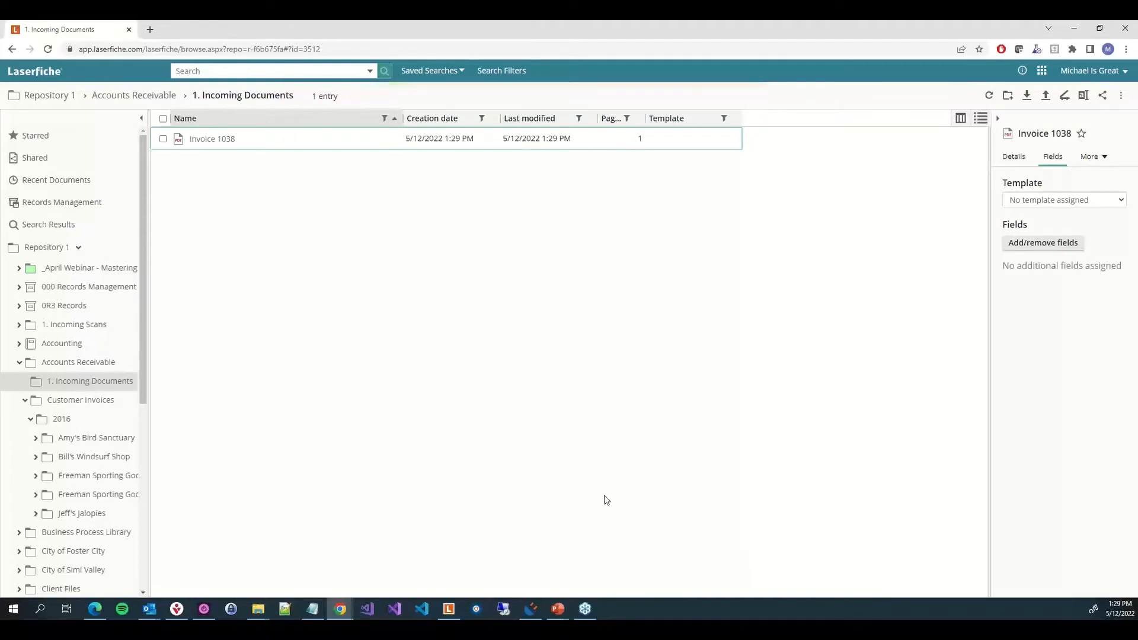
Add a new connector profile named "QBO - Populate Invoice"
left_click(530, 608)
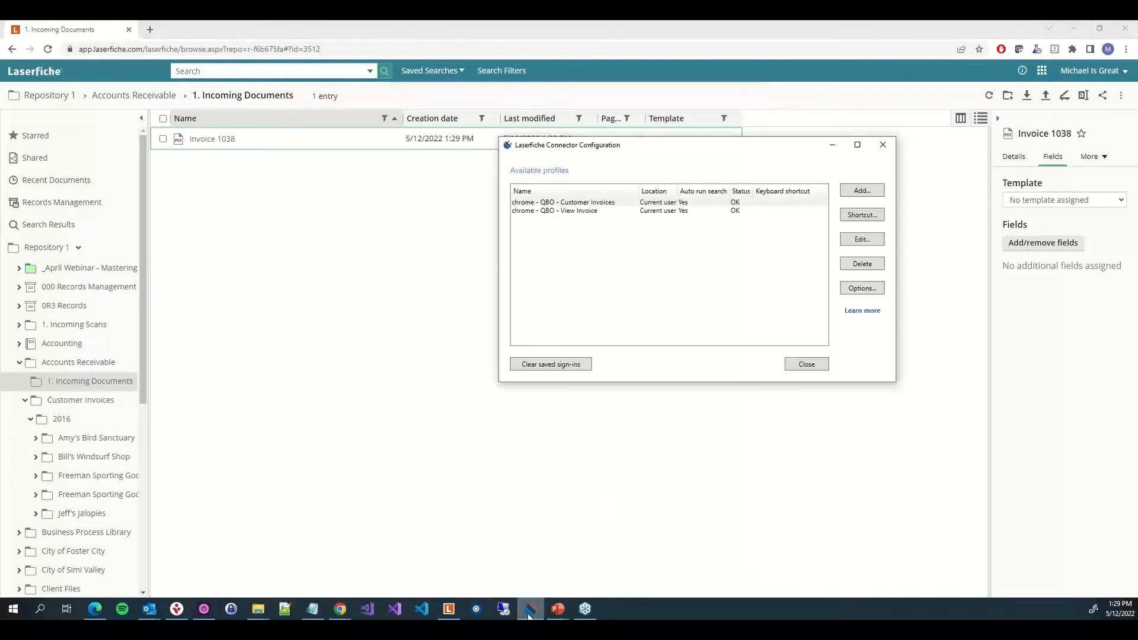
left_click(861, 190)
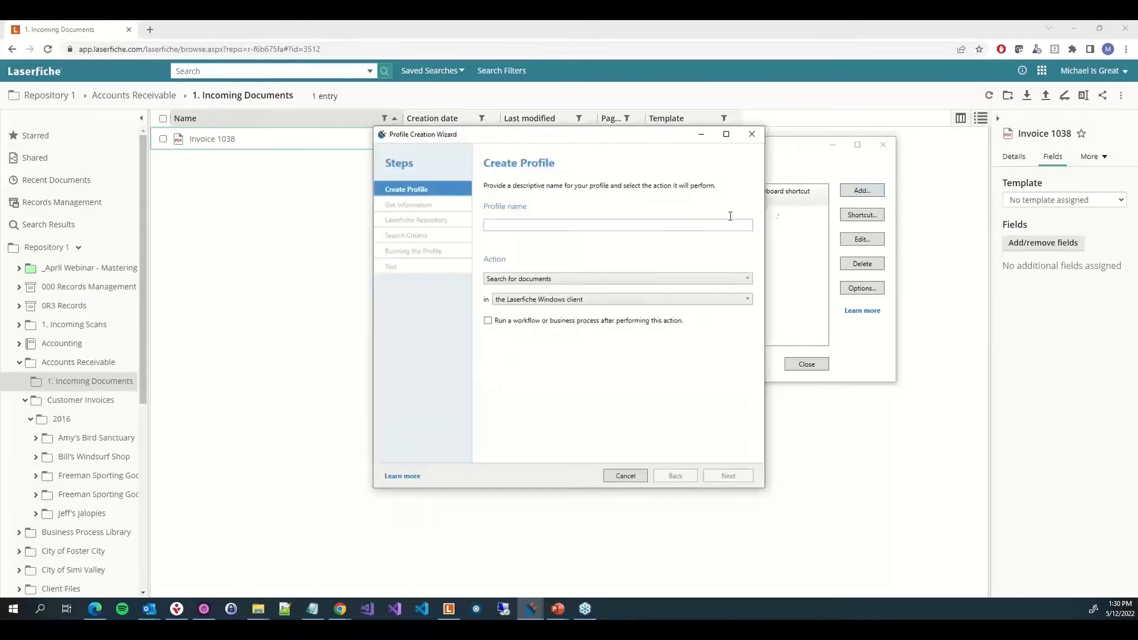
type("QB")
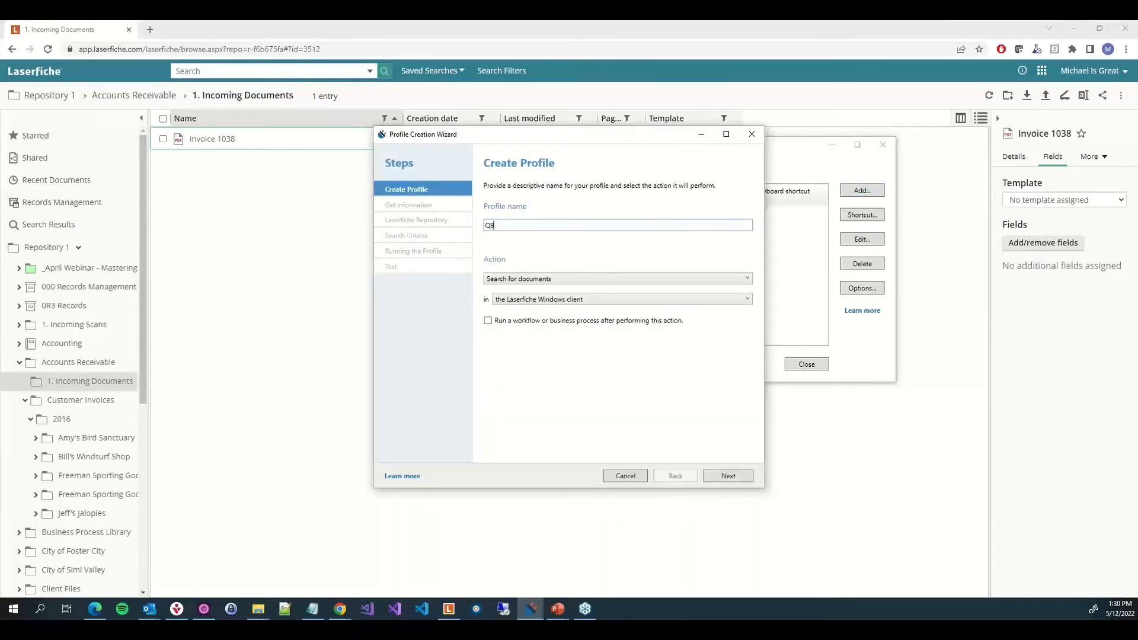
type("O - Populate Invoice")
Set the profile action to assign templates and fields to documents in the Laserfiche web client, and continue
left_click(594, 283)
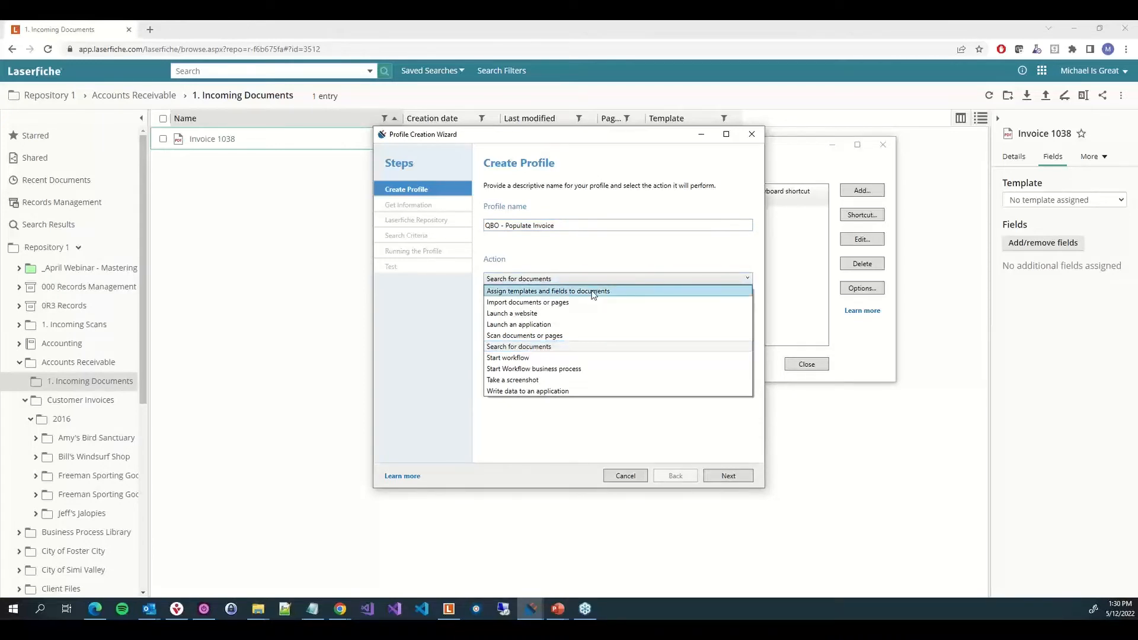
left_click(594, 291)
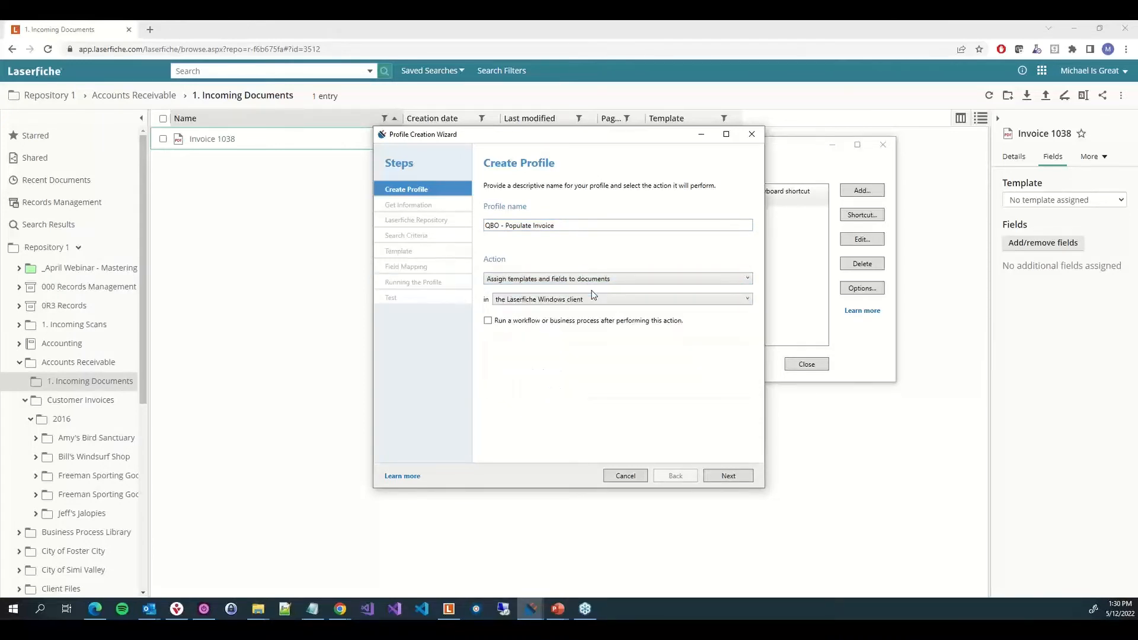
left_click(593, 299)
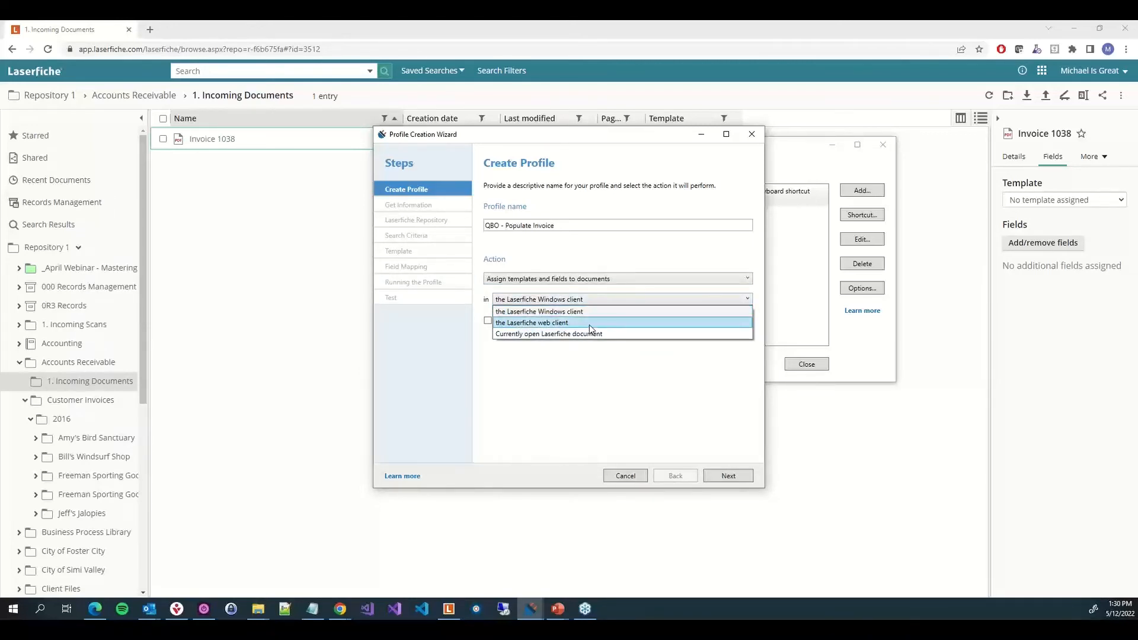
left_click(591, 324)
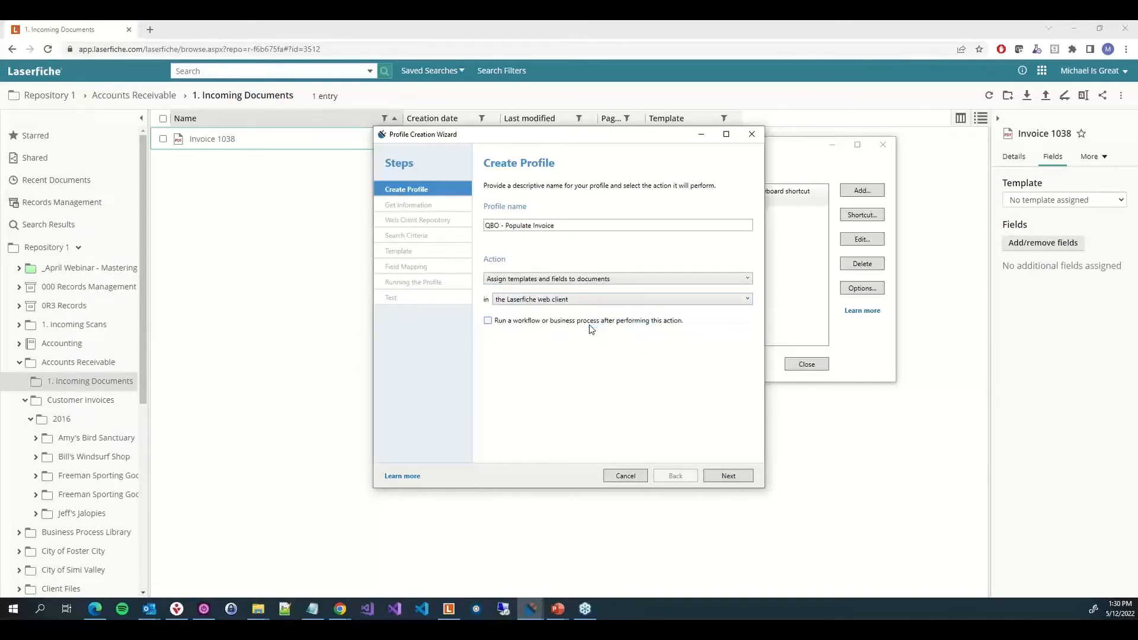
left_click(728, 476)
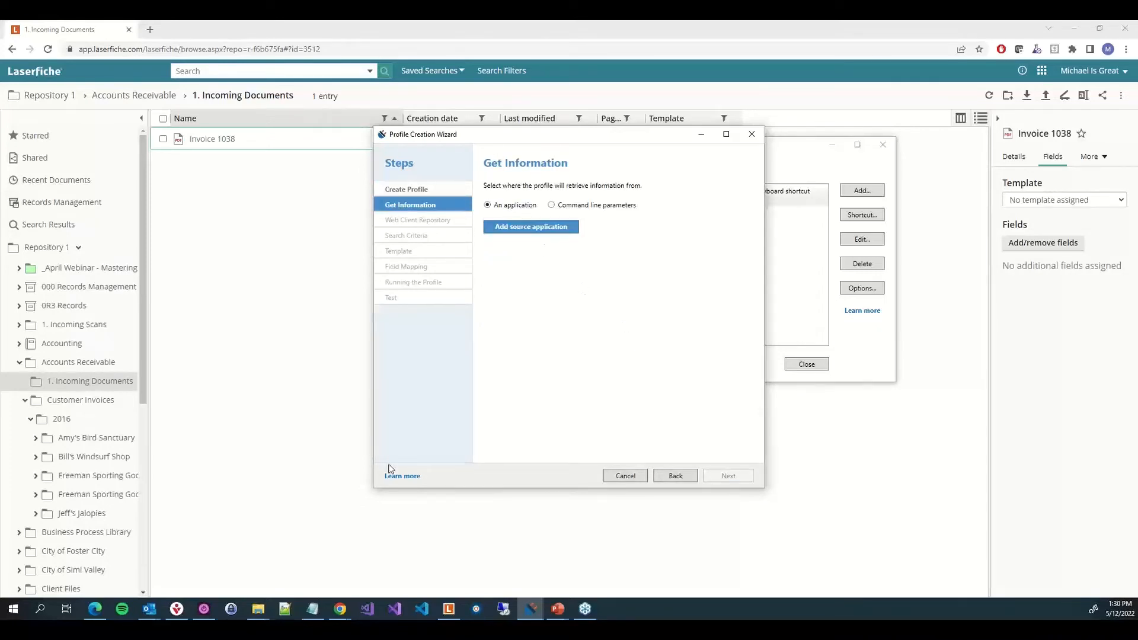
Close the print preview of invoice 1038 in QuickBooks
mouse_move(340, 609)
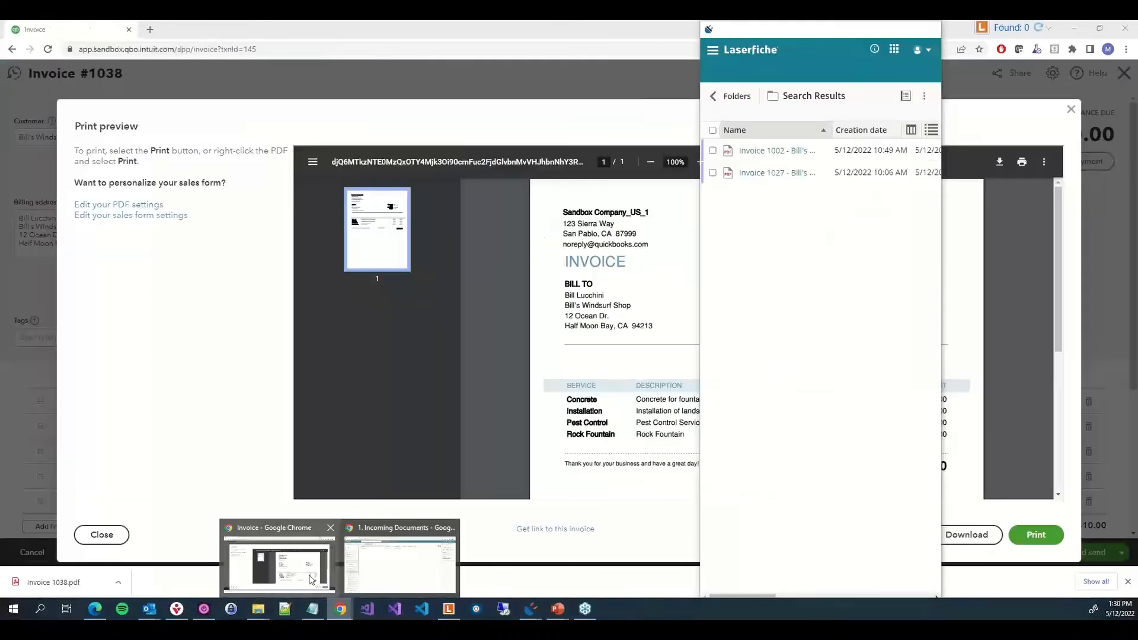
left_click(312, 579)
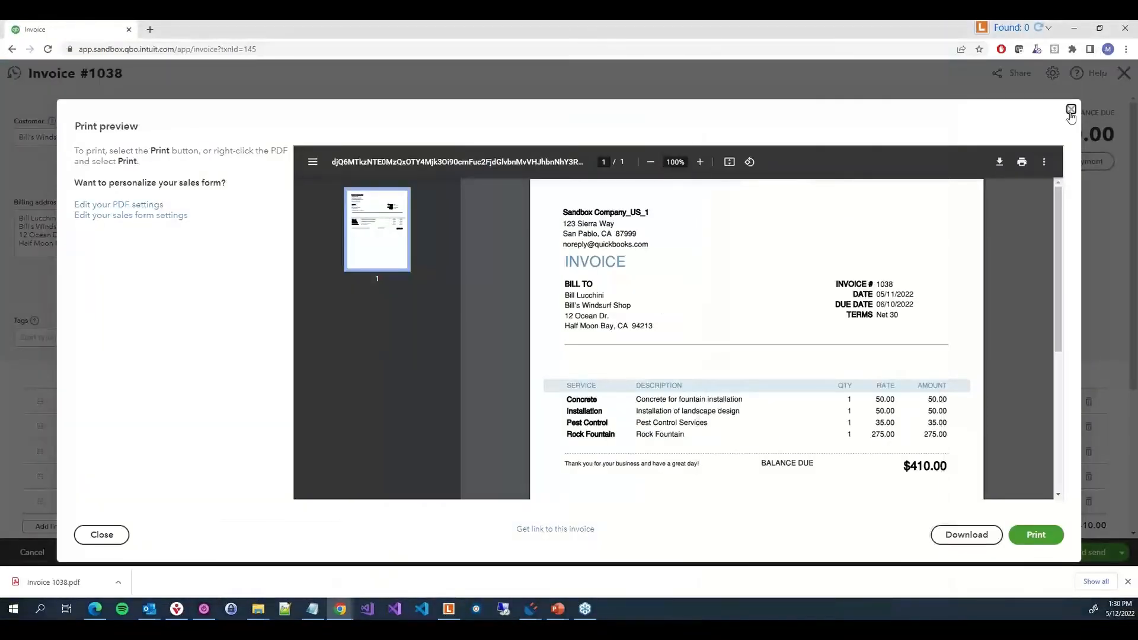
left_click(1070, 111)
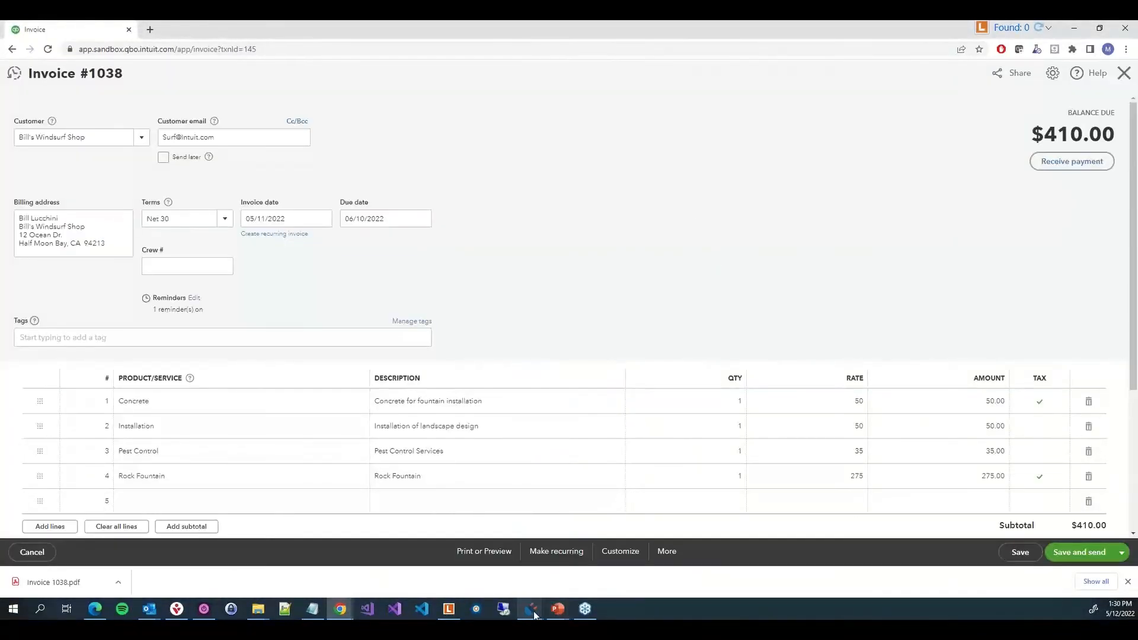
Add the Chrome invoice page as source application using UI Automation, applying it to URLs matching the invoice page pattern
mouse_move(534, 615)
left_click(602, 553)
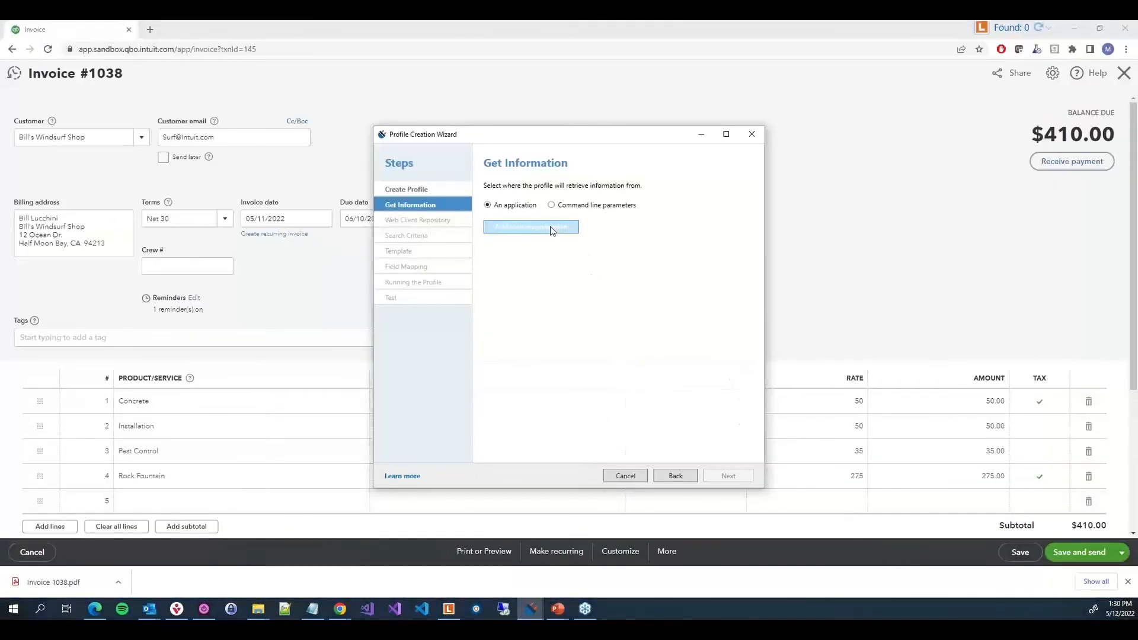
left_click(551, 230)
left_click_drag(456, 223, 283, 181)
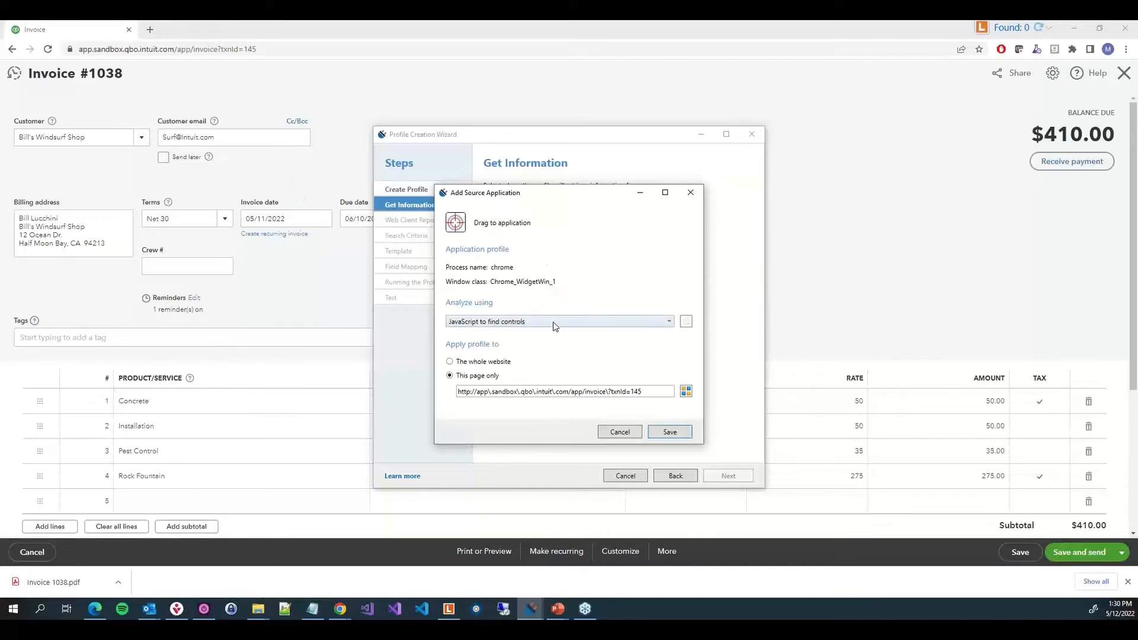
left_click(553, 322)
left_click(532, 346)
left_click_drag(610, 391, 658, 390)
key("BackSpace")
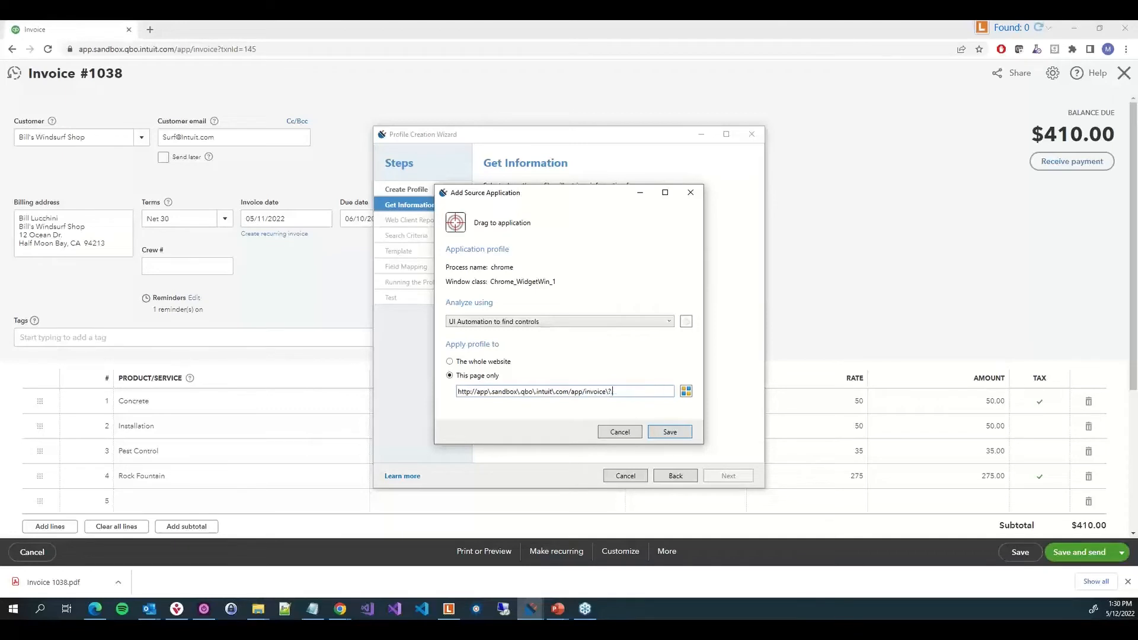
left_click(672, 432)
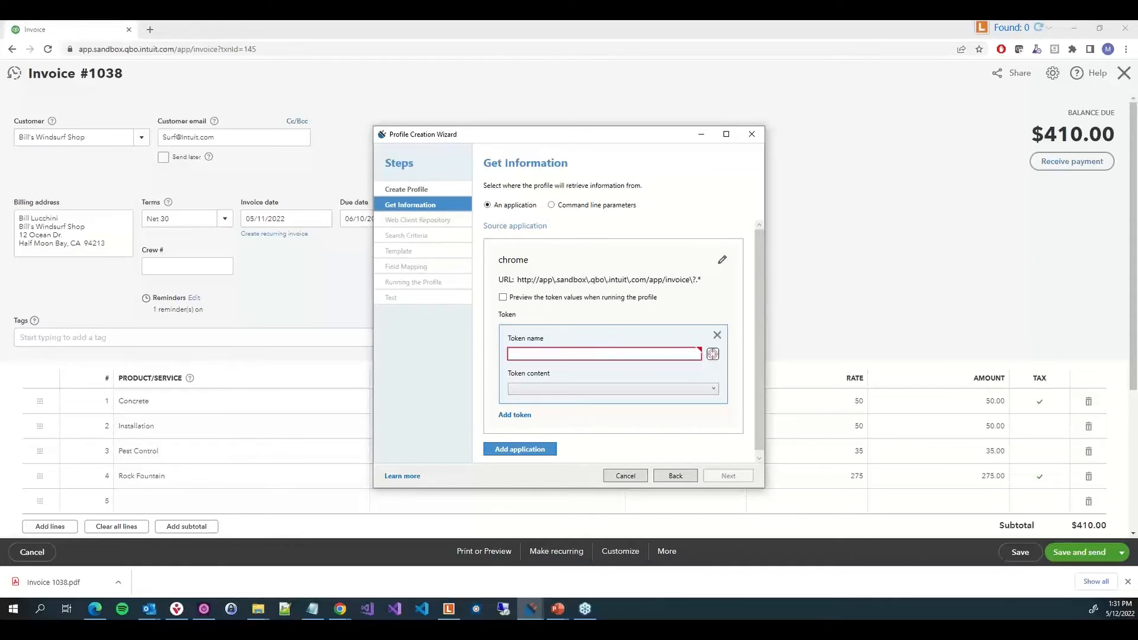
Create an Invoice Number token captured from the invoice number in the invoice header
left_click(542, 353)
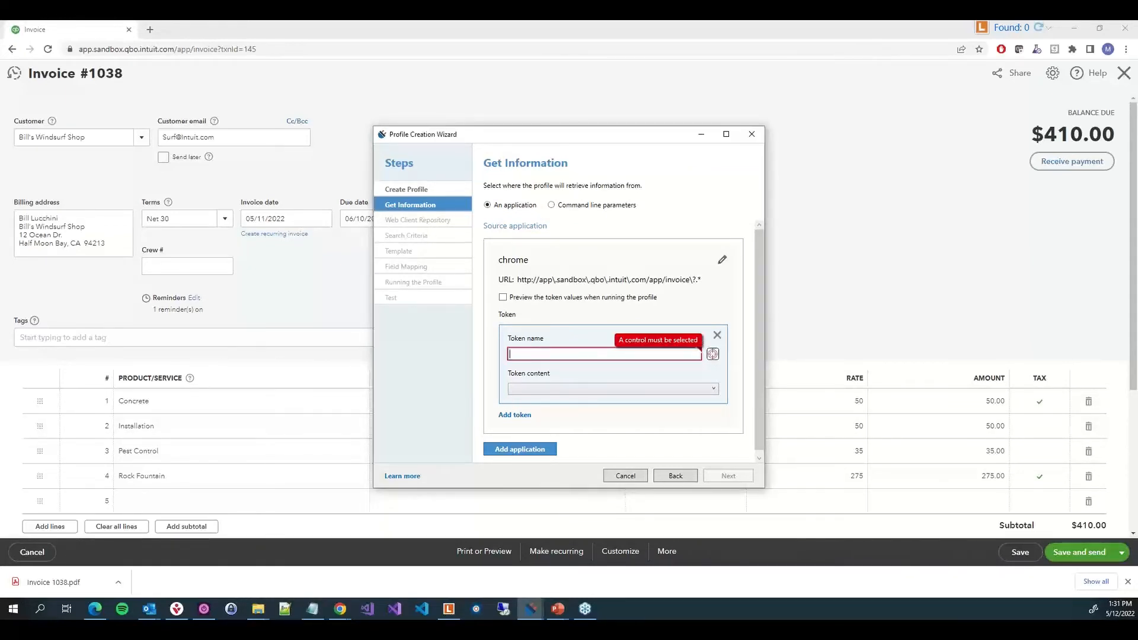
type("Invoice Number")
left_click_drag(713, 354, 111, 78)
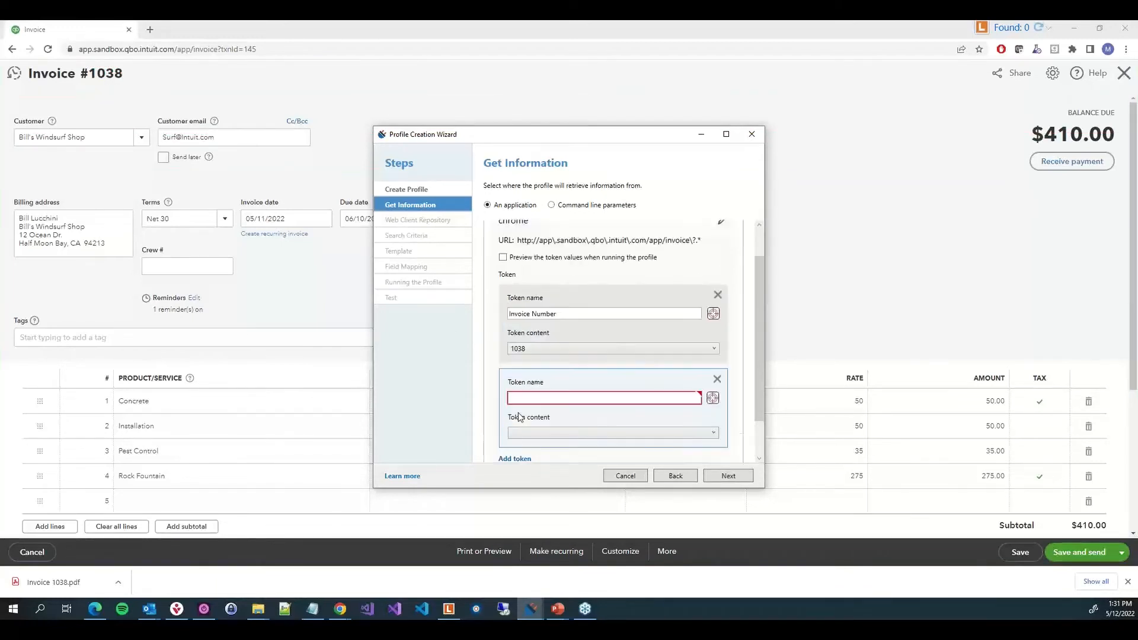
Add an Invoice Date token captured from the invoice date field, using its value as content
left_click(516, 416)
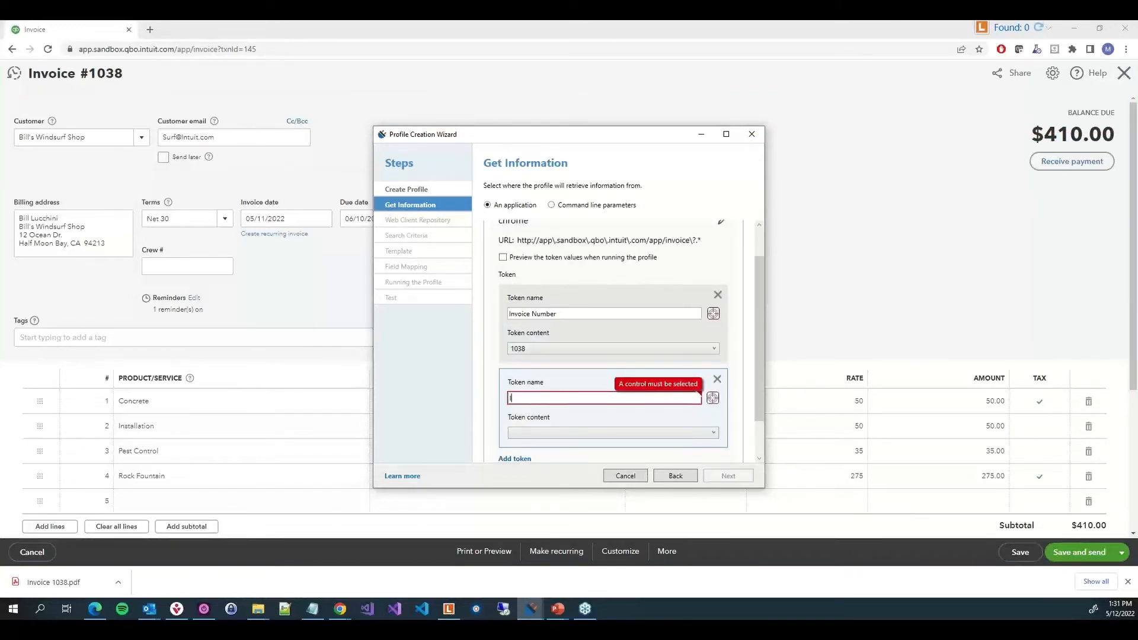
type("Invoice Date")
left_click_drag(713, 398, 280, 221)
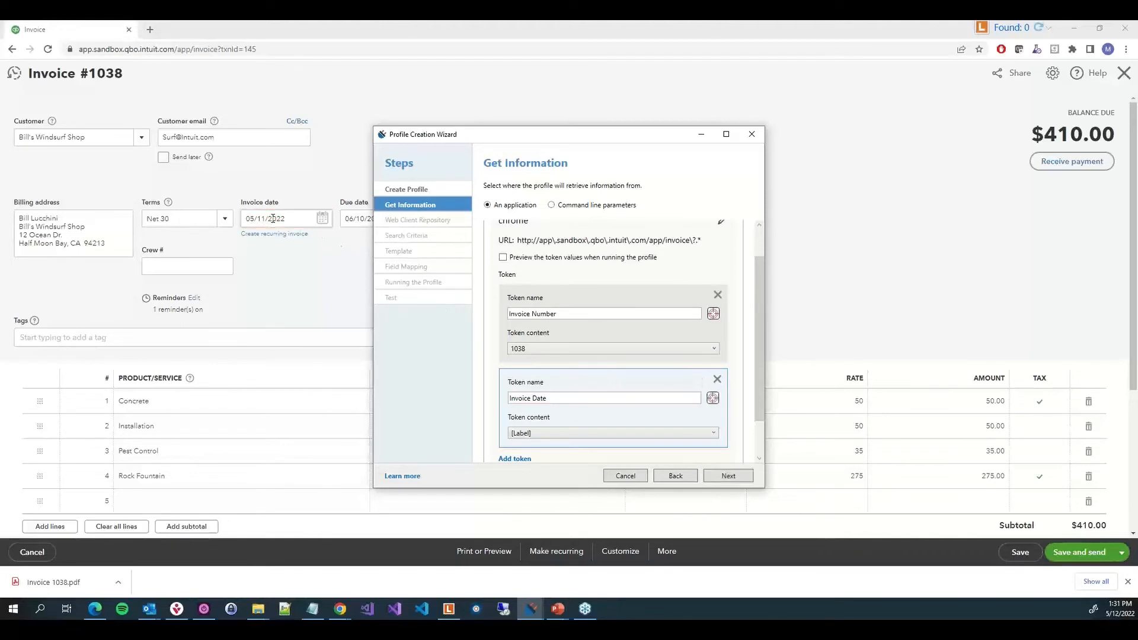
left_click(520, 437)
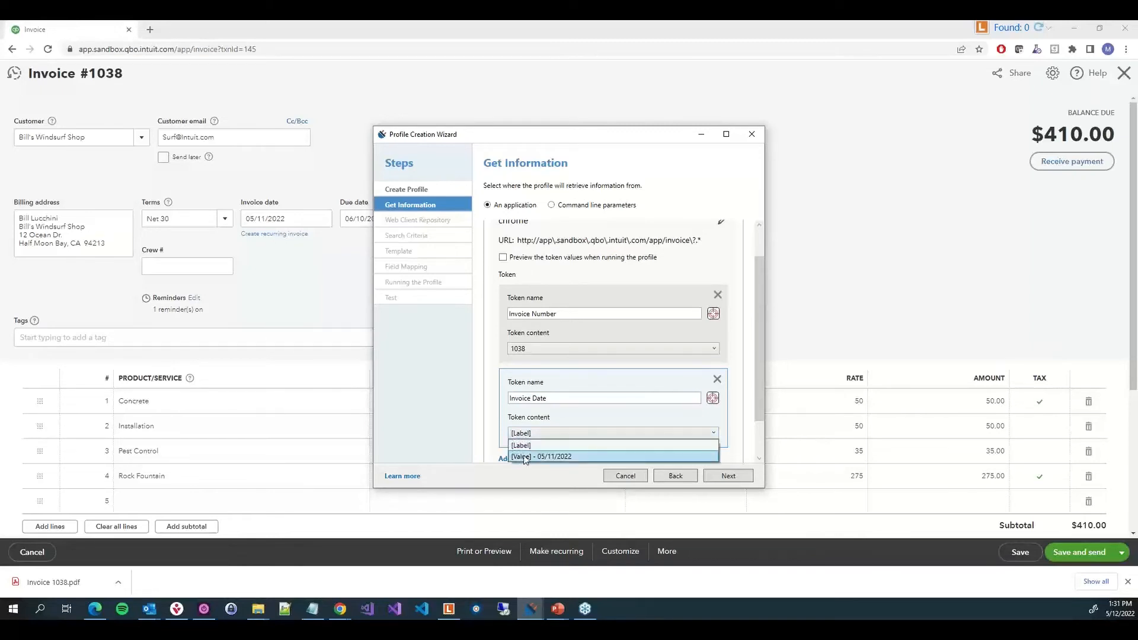
left_click(574, 458)
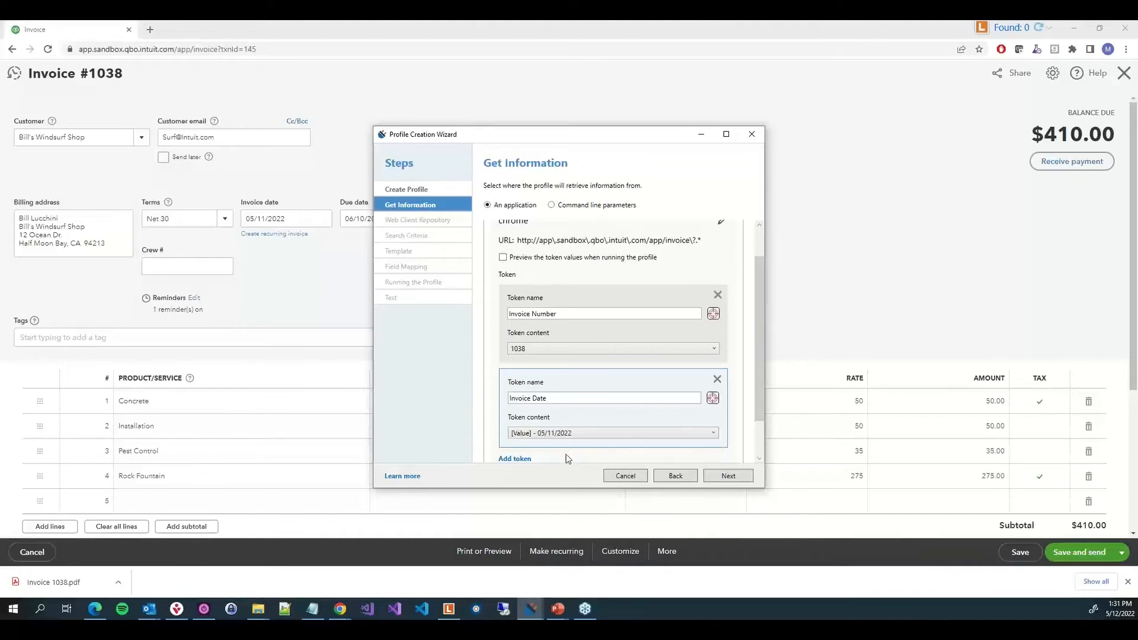
Add a Customer Name token captured from the customer field, using its value as content
scroll(566, 458, "down", 2)
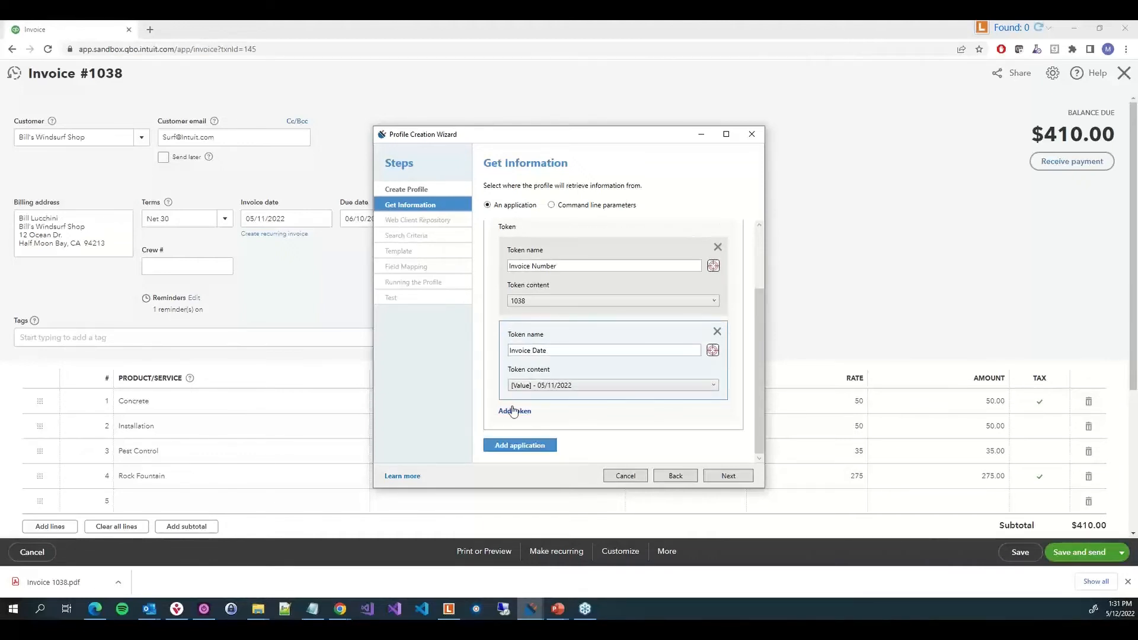
left_click(513, 411)
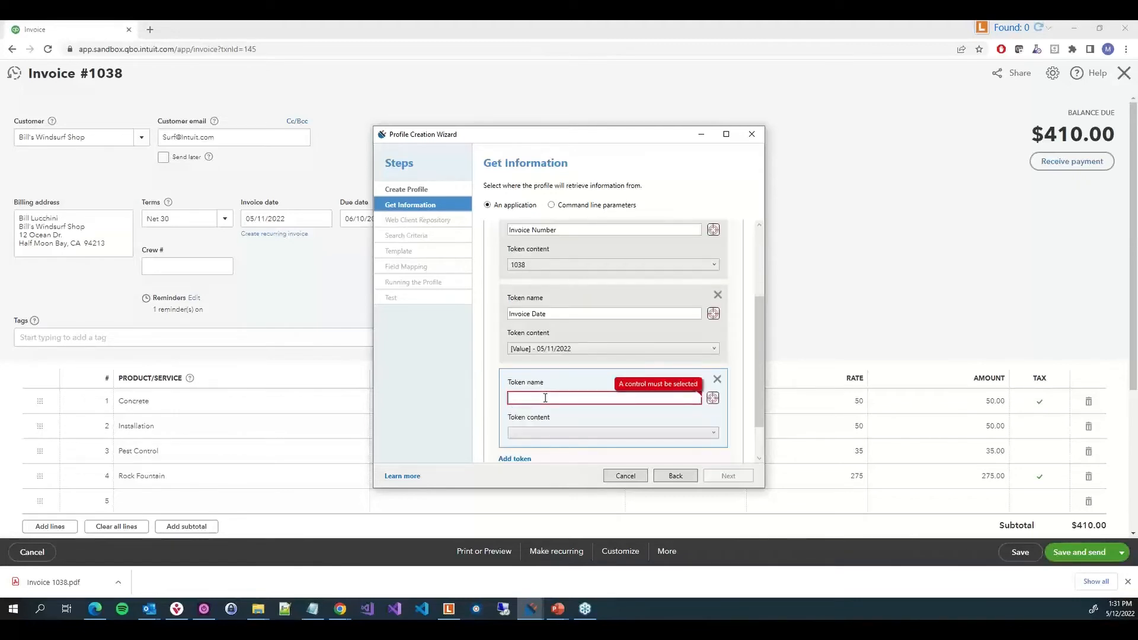
type("Customer Name")
left_click_drag(712, 398, 75, 138)
left_click(546, 434)
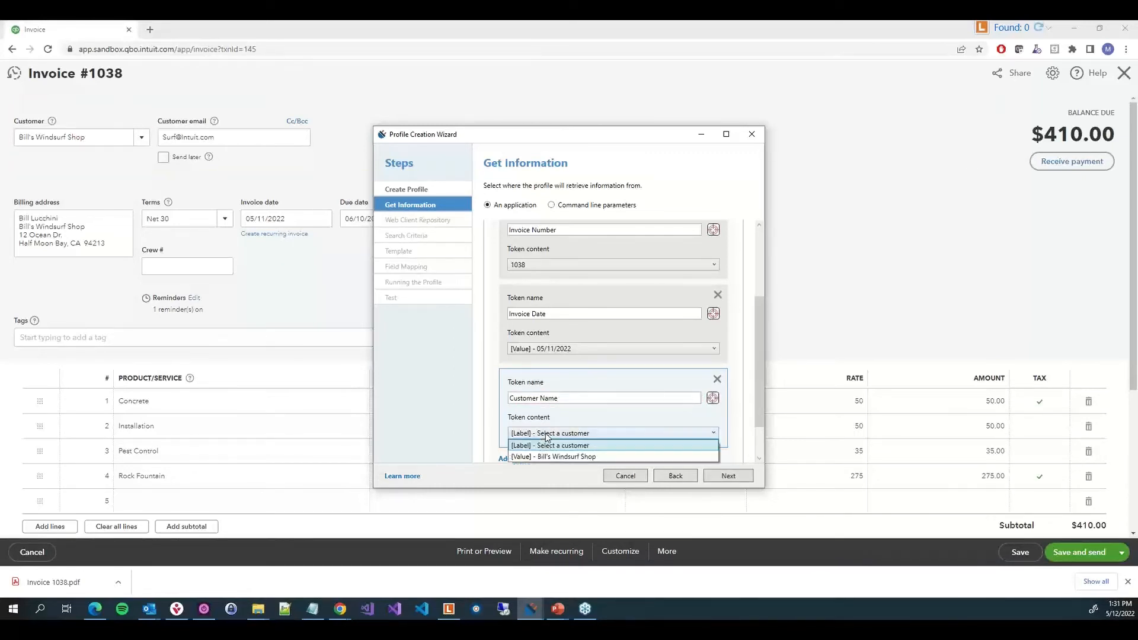
left_click(550, 456)
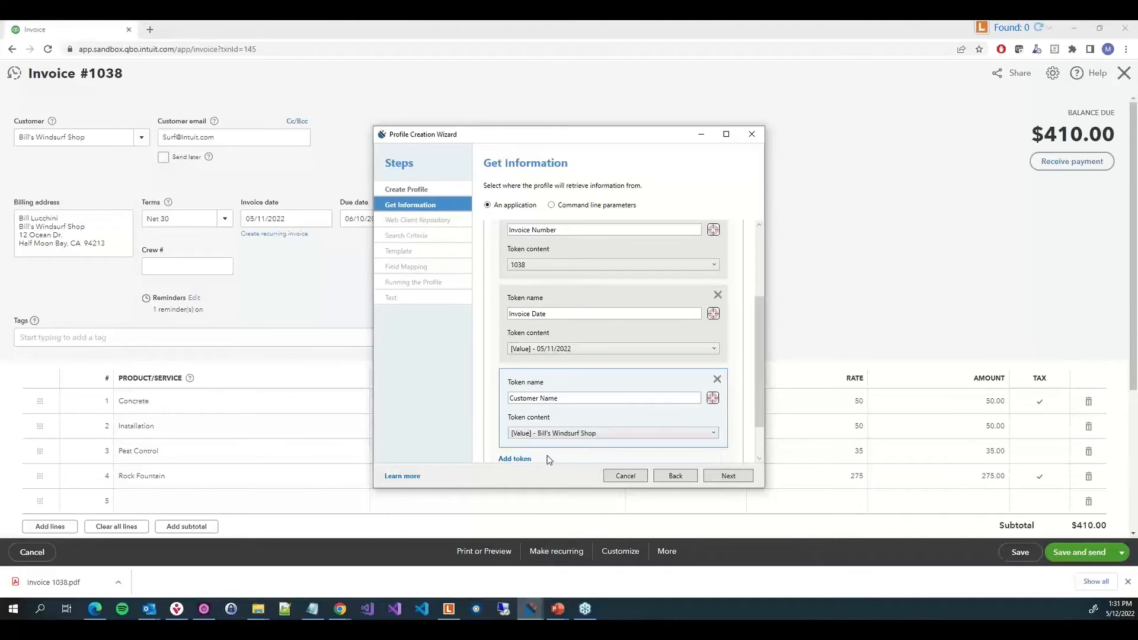
Add an Invoice Total token captured from the invoice's total amount
scroll(547, 458, "down", 1)
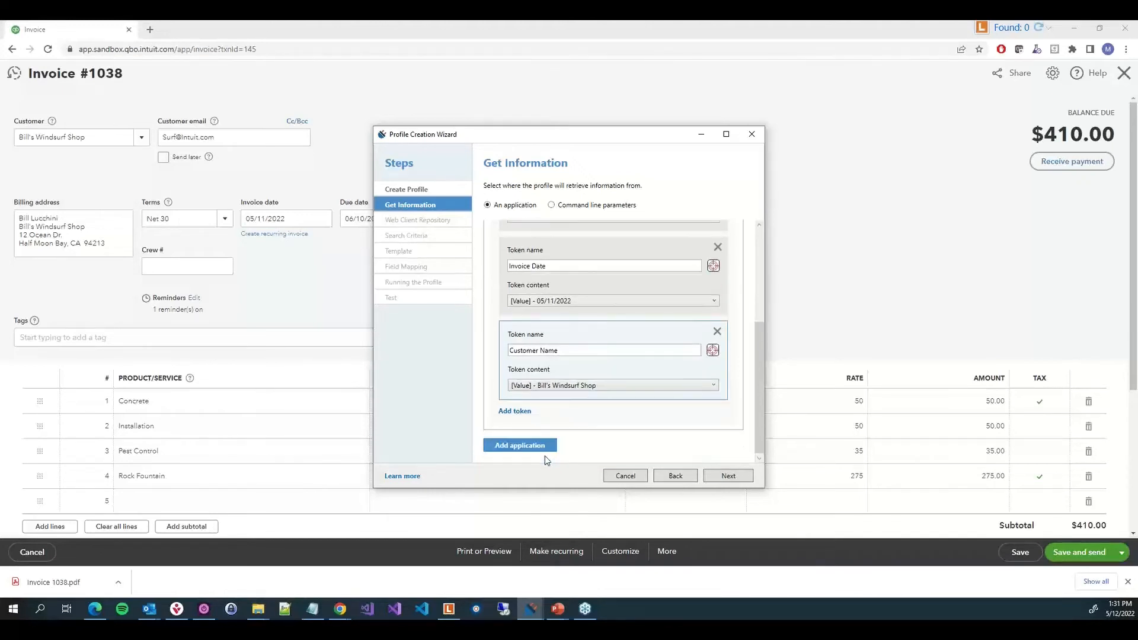
left_click(514, 412)
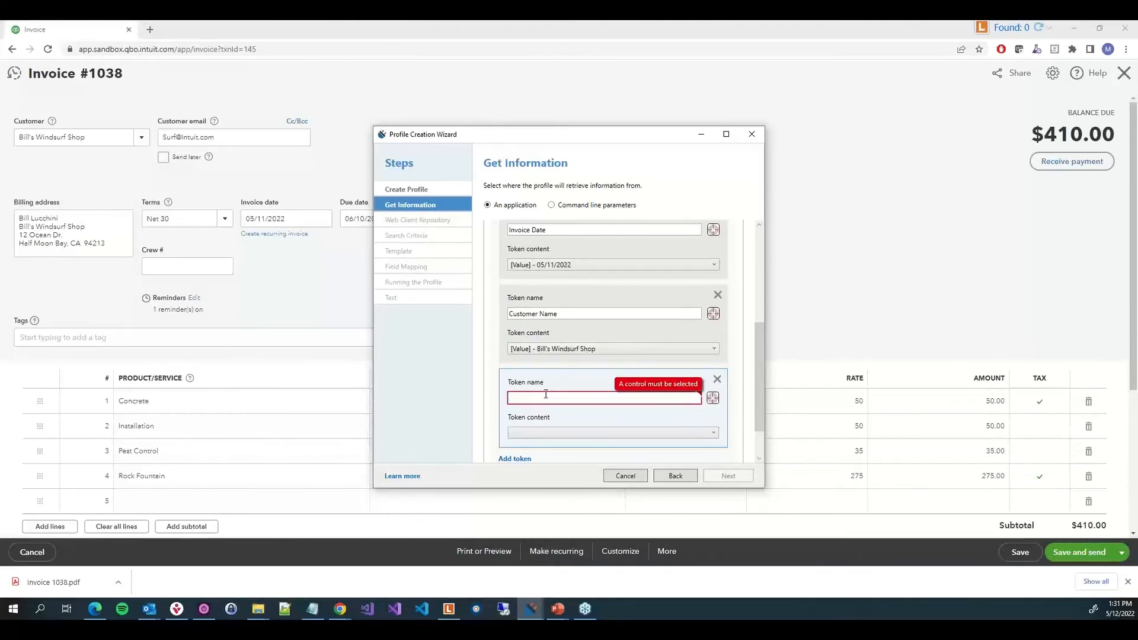
type("Invoice Total")
scroll(951, 336, "down", 4)
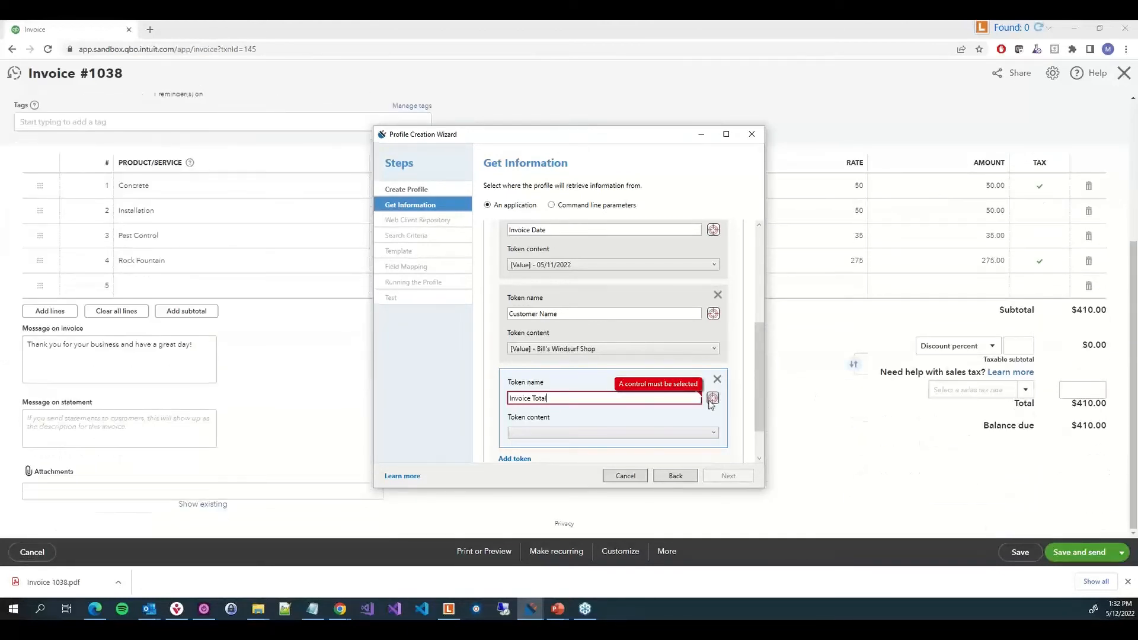
left_click_drag(712, 398, 1081, 406)
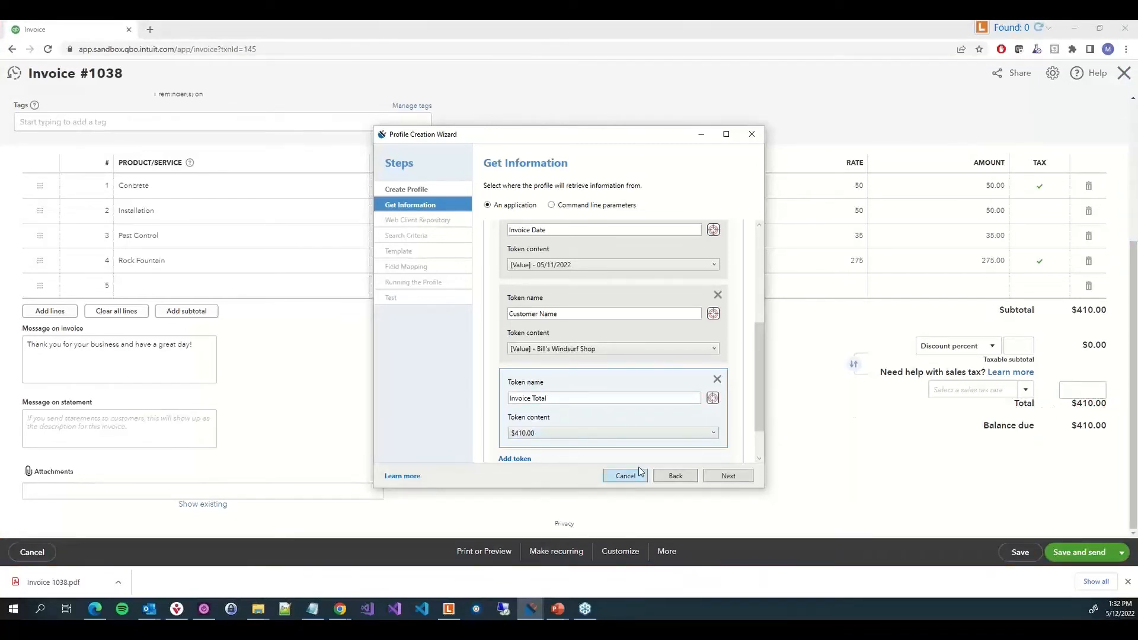
scroll(569, 417, "down", 1)
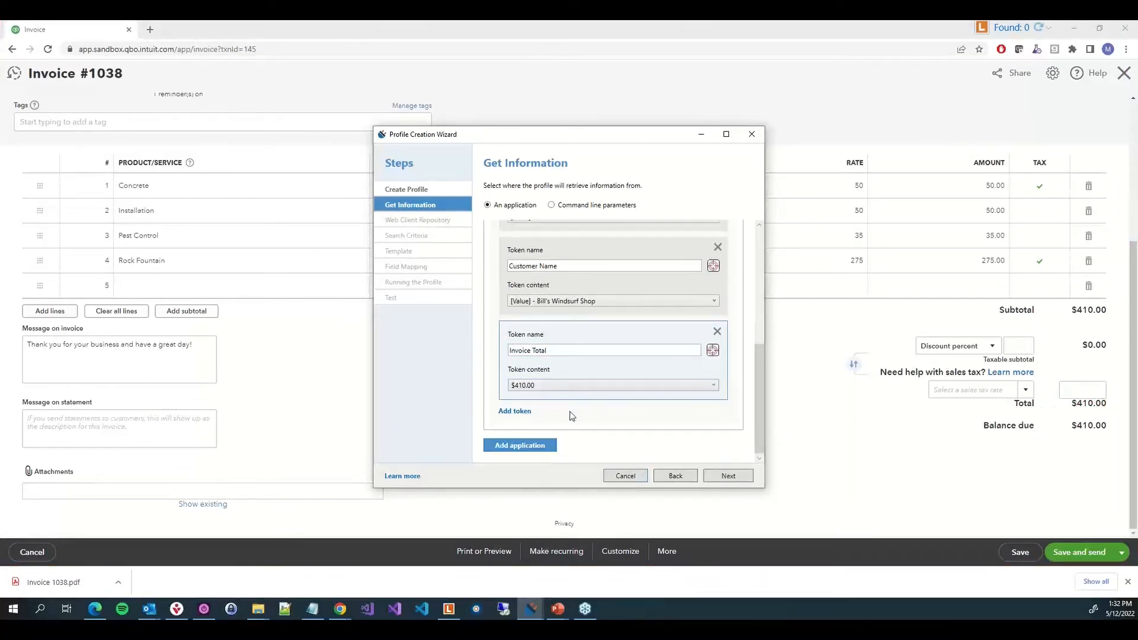
left_click(729, 476)
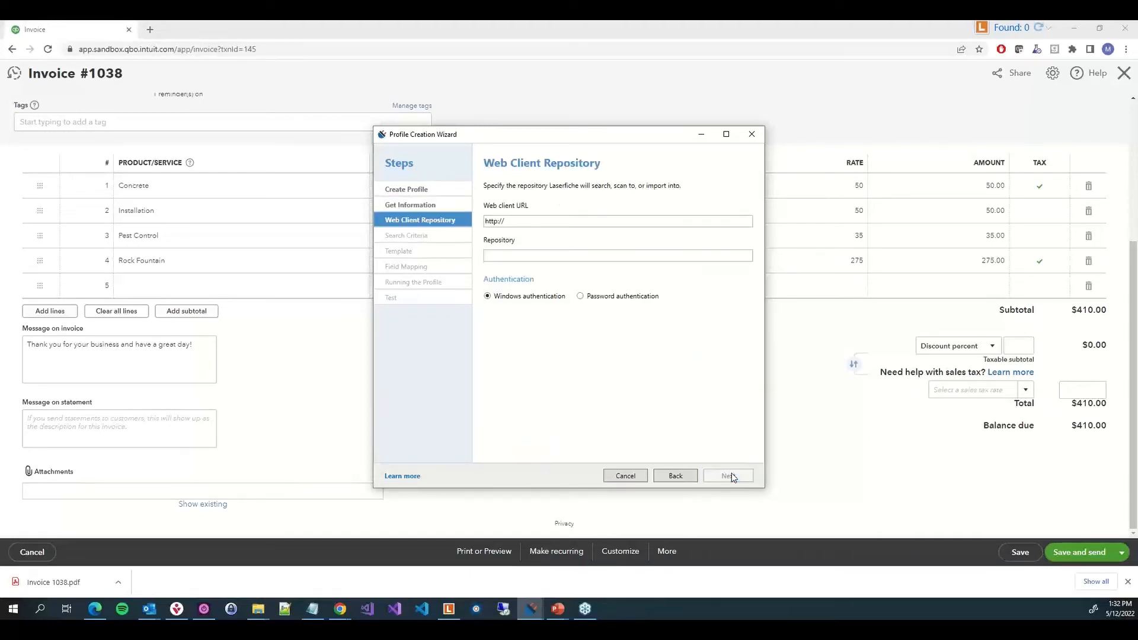
left_click(557, 222)
key("Left")
key("Left")
key("Left")
type("s://a")
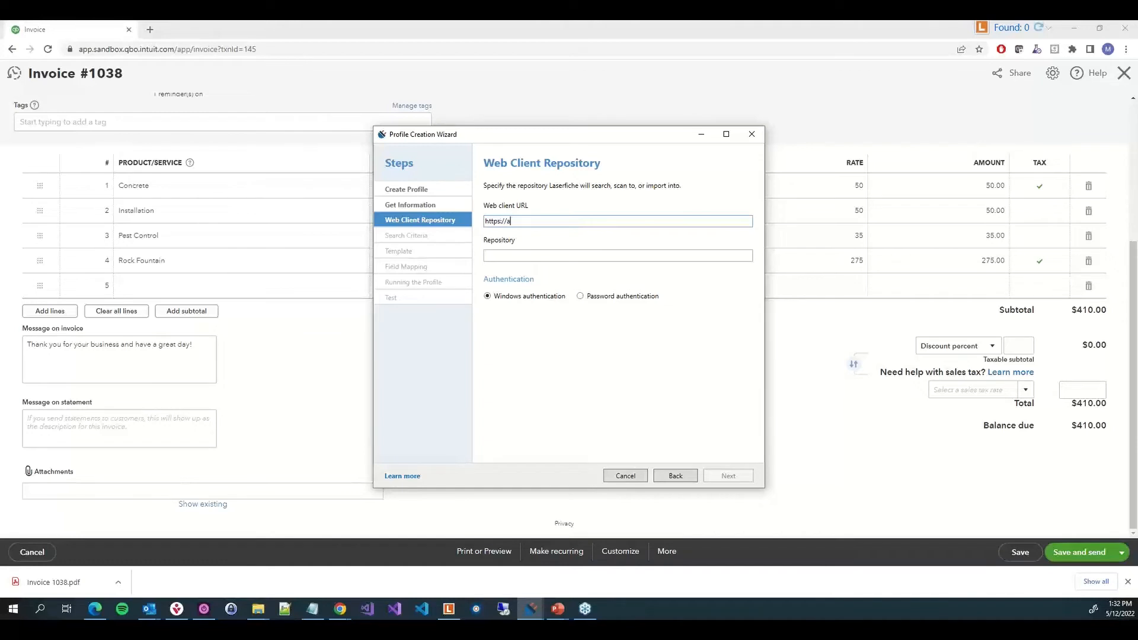
type("pp.laserfich.eco")
key("BackSpace")
type("om/laserfiche")
key("Tab")
Paste the repository name, keep Windows authentication, and continue to the search criteria
key("alt+Tab")
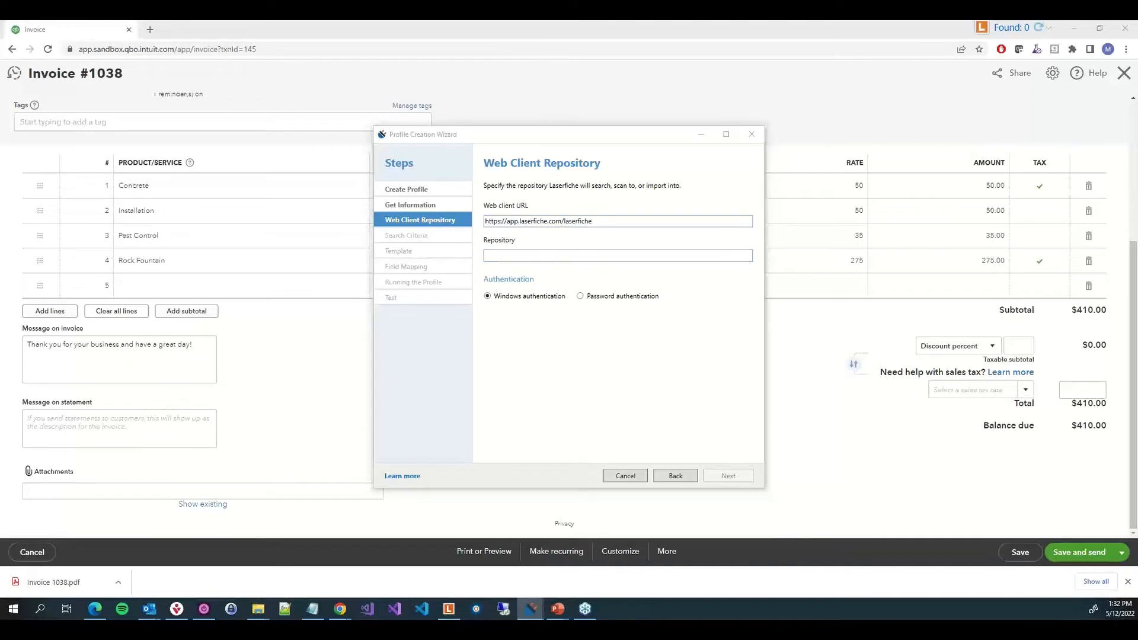
key("alt+Tab")
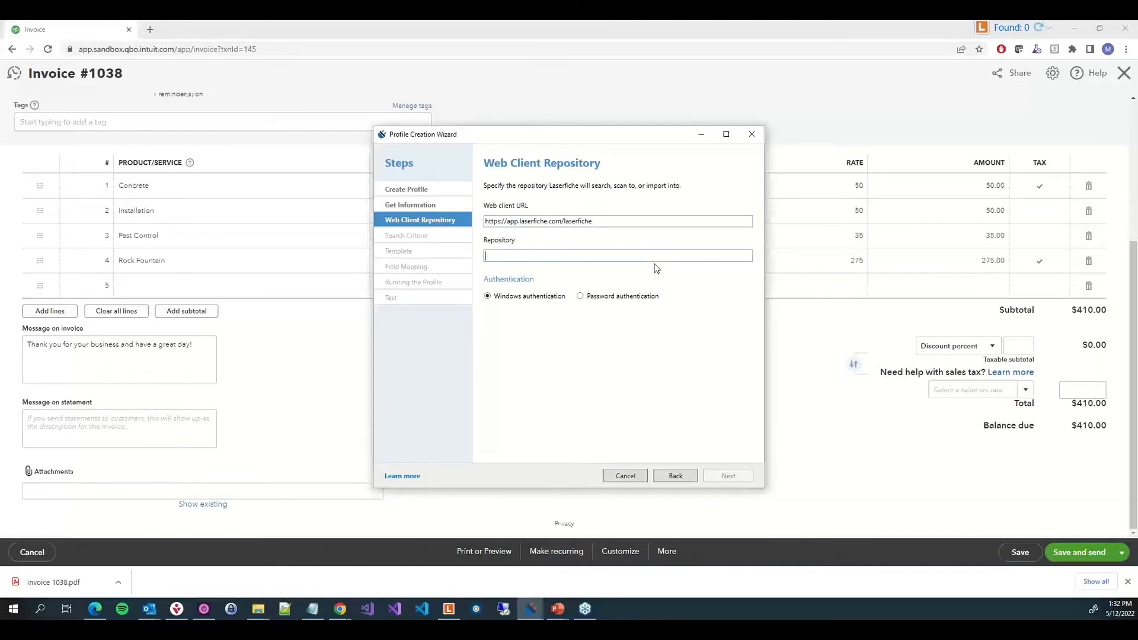
key("ctrl+v")
left_click(651, 294)
left_click(728, 477)
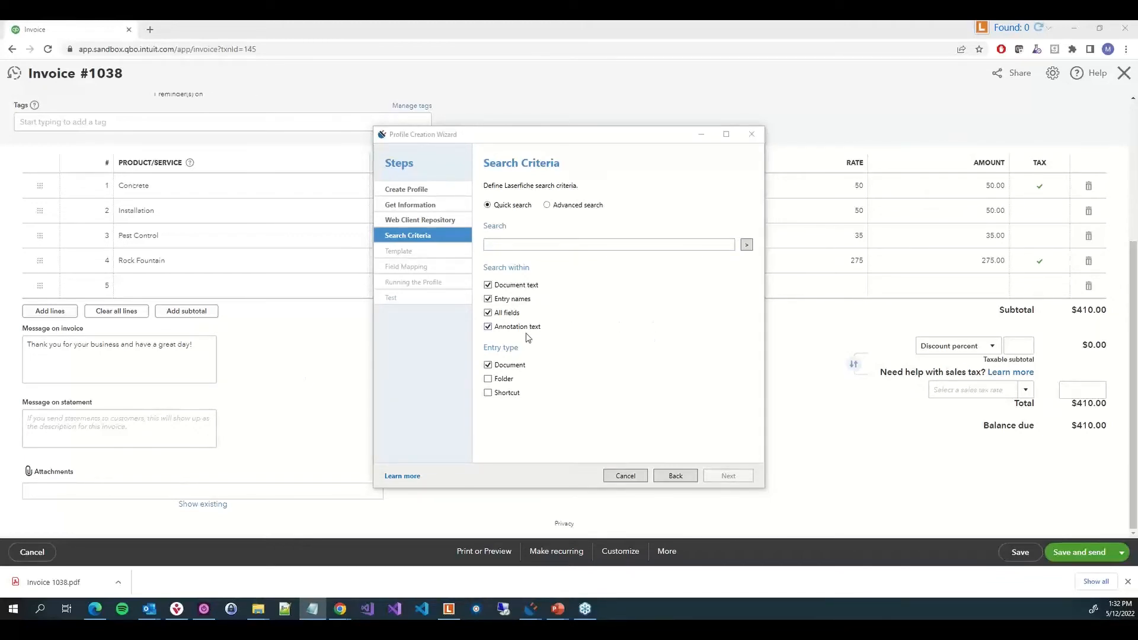
Switch to advanced search and enter syntax finding documents named "Invoice %(Invoice Number)" in \Accounts Receivable\1. Incoming Documents
left_click(562, 205)
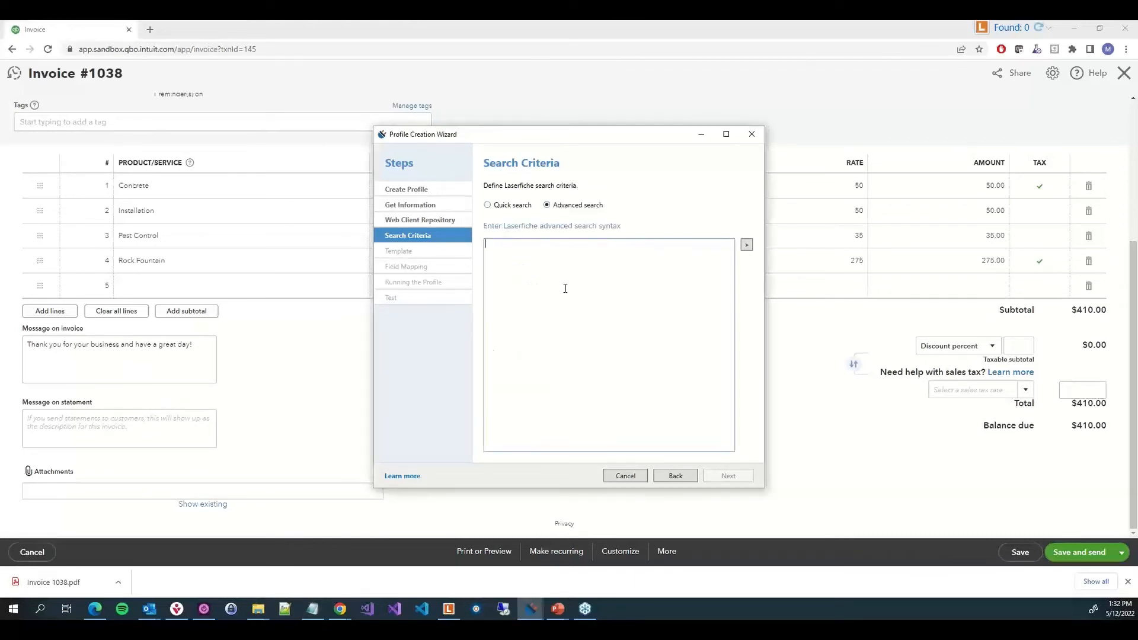
type("{LF:Name=\"Invoice %(Invoice Number)\", Type=\"D\"} & {LF:LOOKIN=\"\\Accounts Receivable\\1. Incoming Documents\"}")
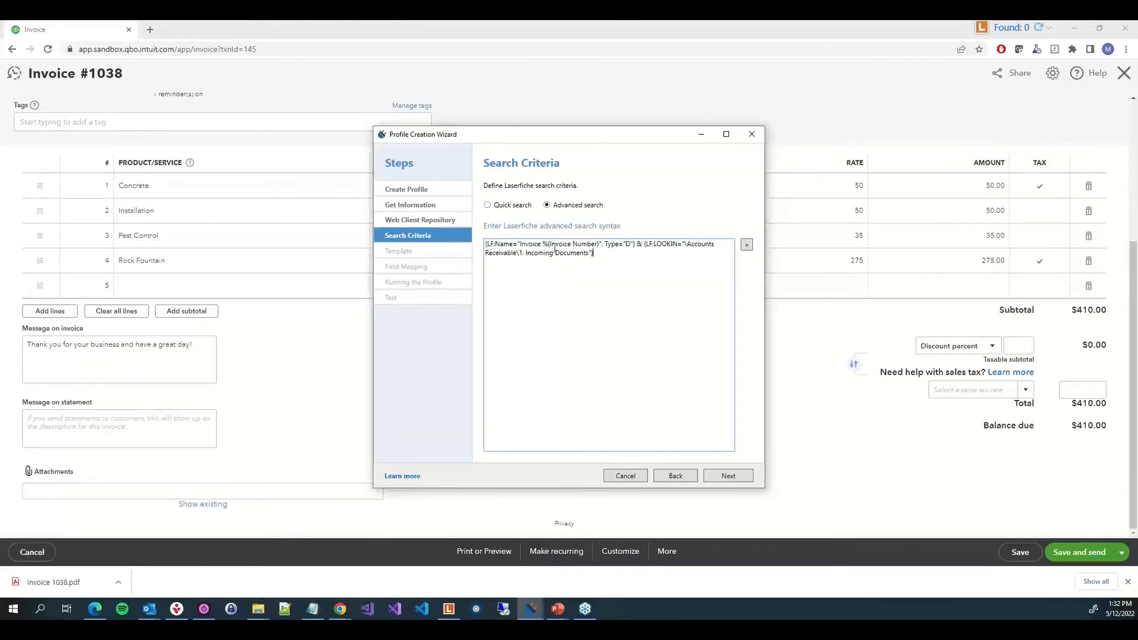
right_click(542, 240)
left_click(547, 246)
left_click(599, 245, "shift")
left_click(746, 244)
left_click(703, 288)
left_click(572, 255)
left_click(729, 475)
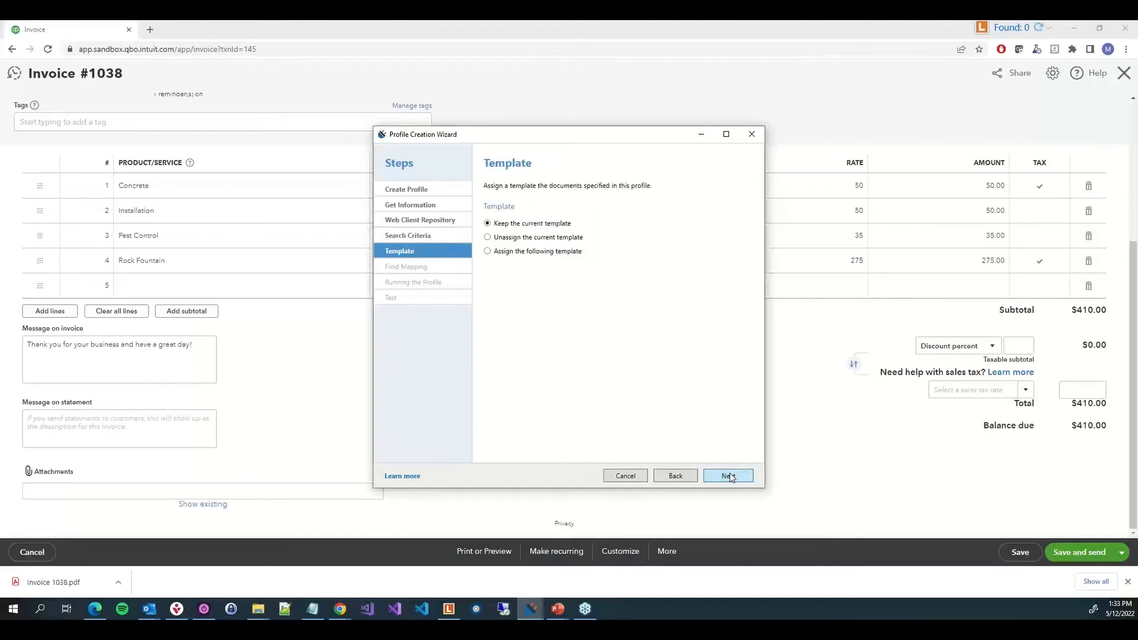
Assign the Customer Invoice template, signing in to the repository with the user name and password to load templates
left_click(517, 253)
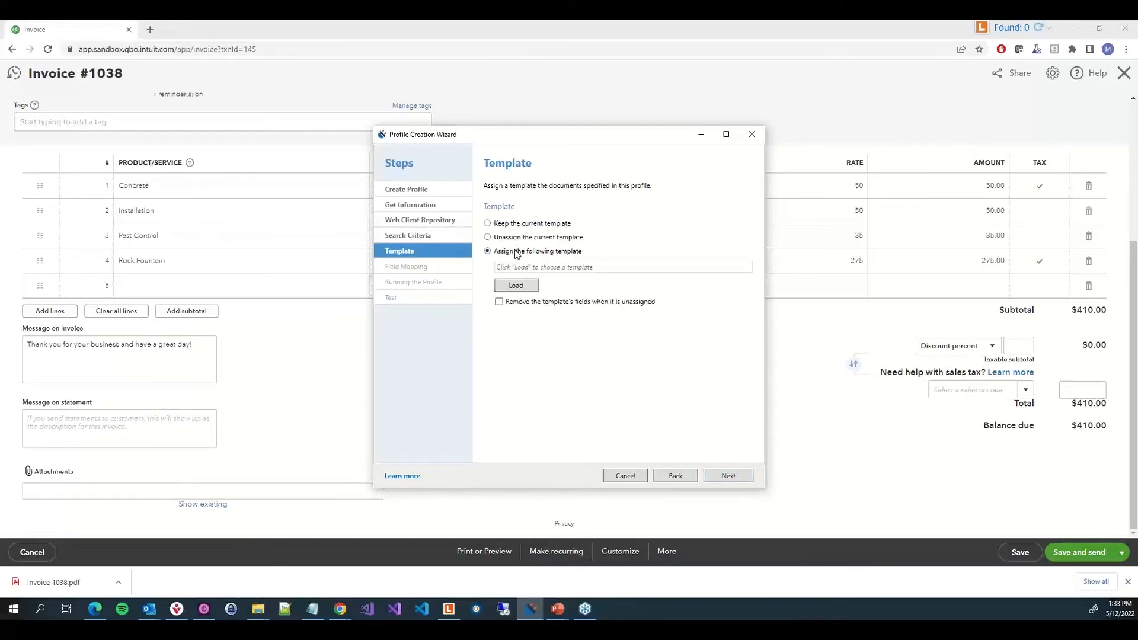
left_click(515, 286)
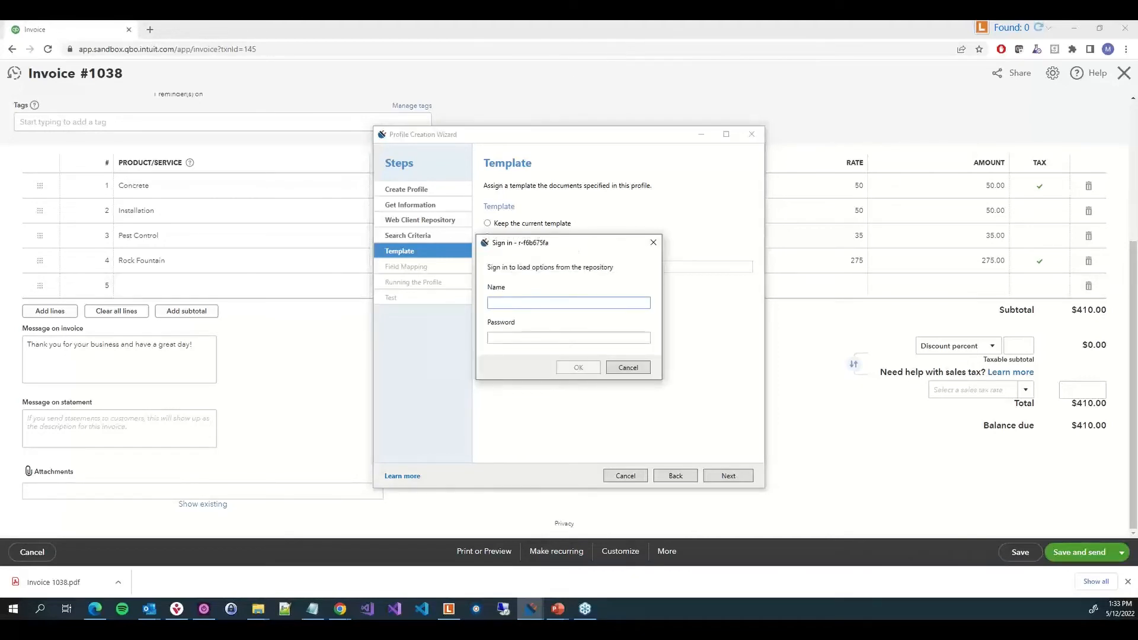
key("alt+Tab")
left_click(584, 301)
type("Michael")
left_click(633, 335)
key("ctrl+v")
left_click(578, 368)
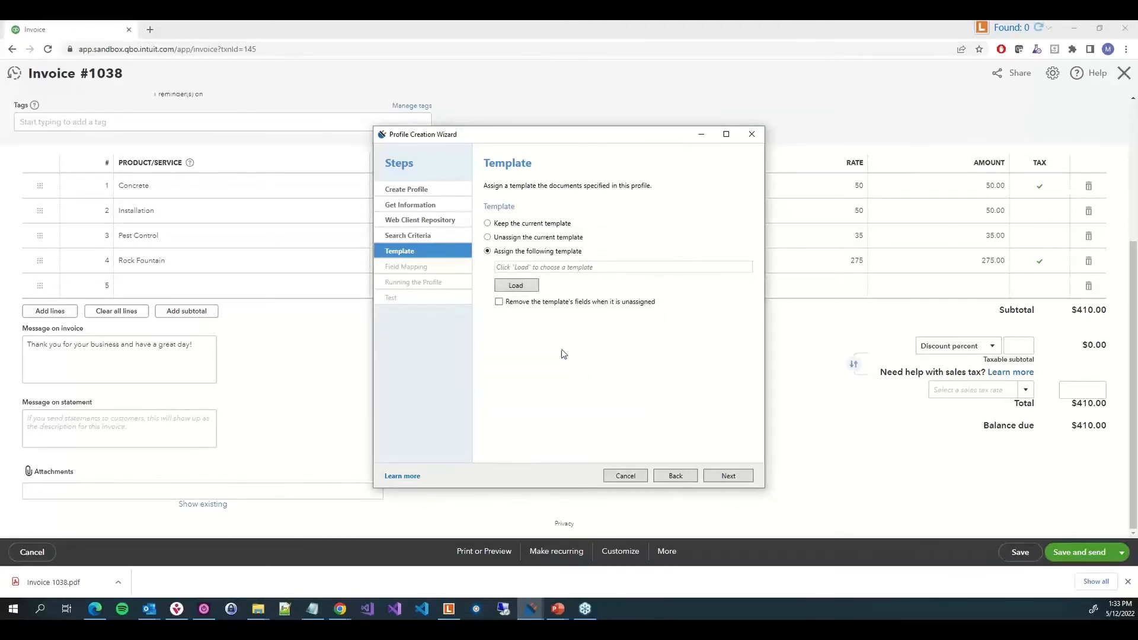
left_click(568, 268)
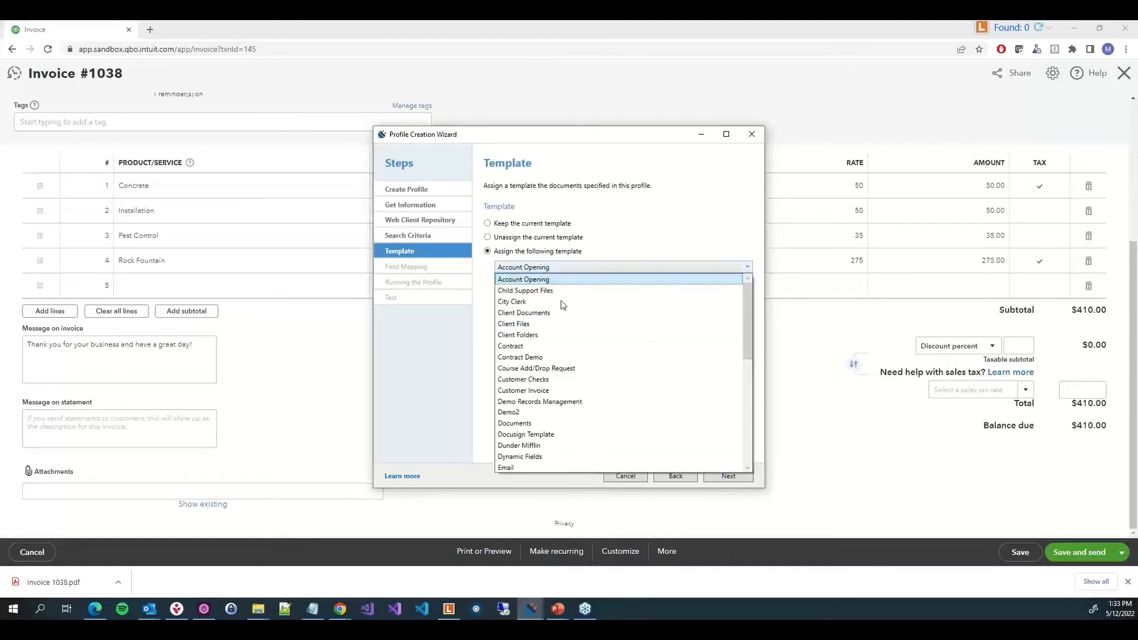
left_click(558, 391)
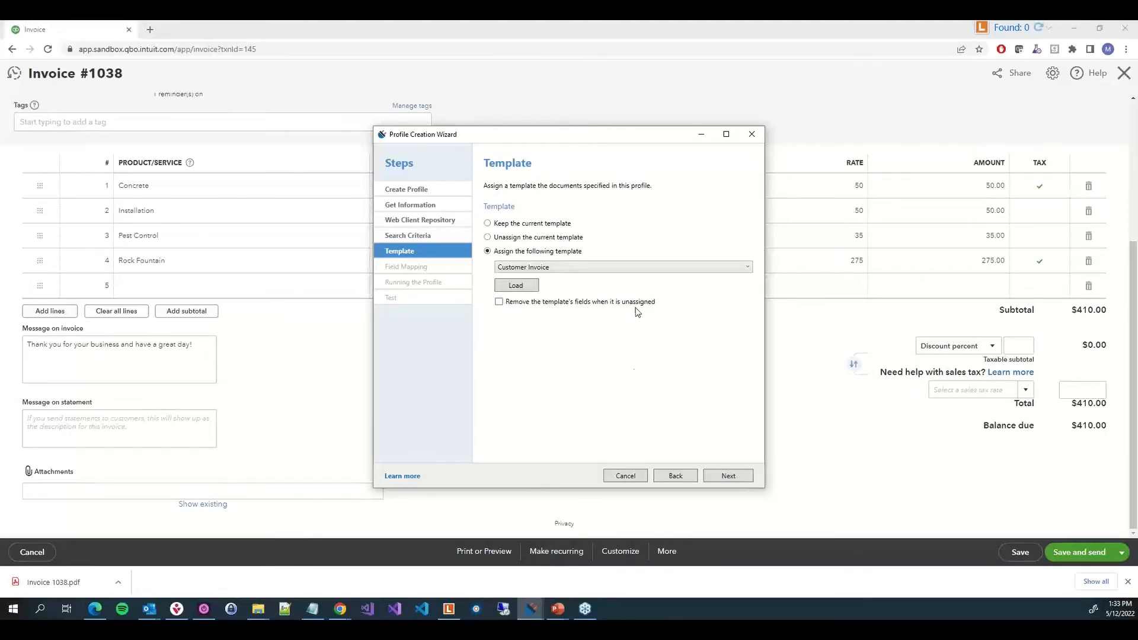
Map the Company Name field to the Customer Name token and Invoice Date to the Invoice Date token
left_click(716, 476)
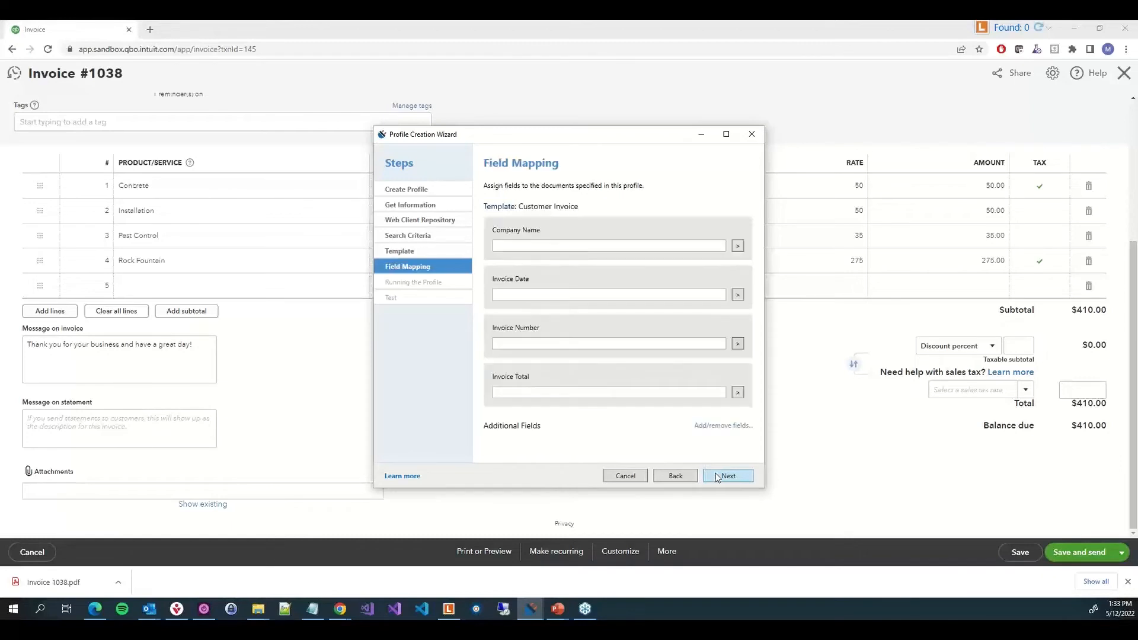
left_click(637, 243)
left_click(735, 247)
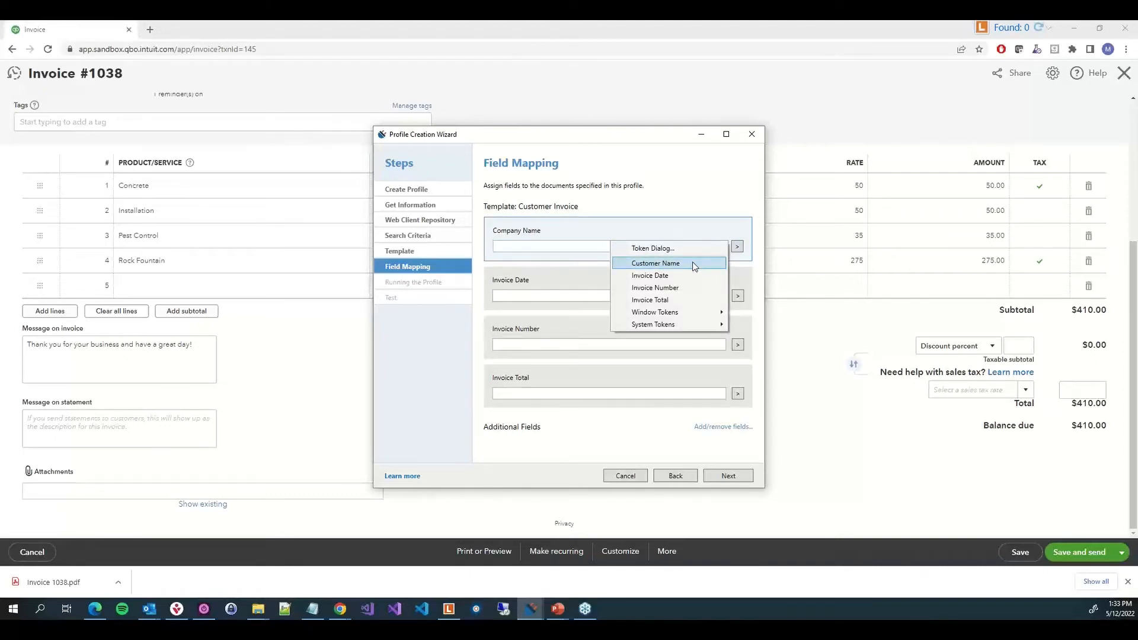
left_click(695, 264)
left_click(737, 296)
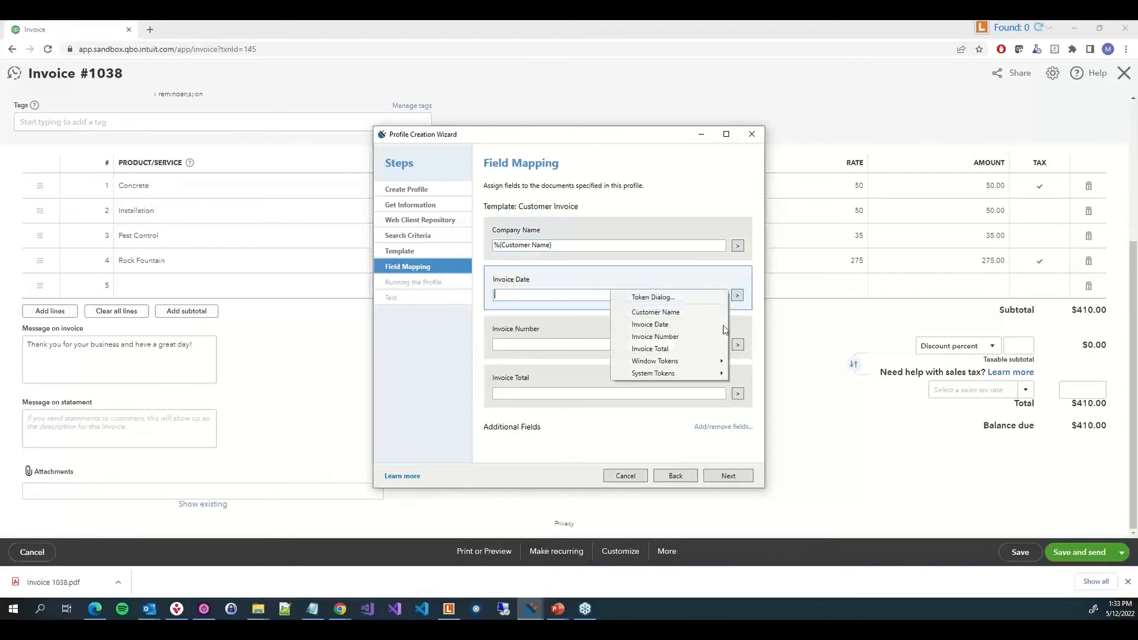
left_click(655, 325)
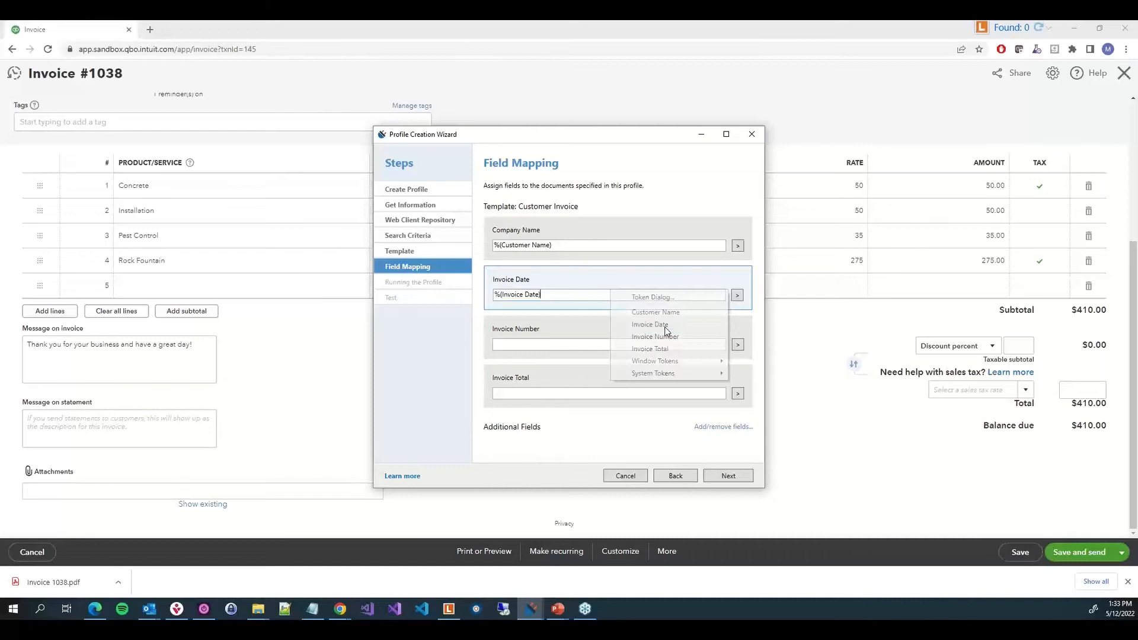
Map the Invoice Number field to the Invoice Number token and Invoice Total to the Invoice Total token
left_click(738, 345)
left_click(738, 345)
left_click(677, 383)
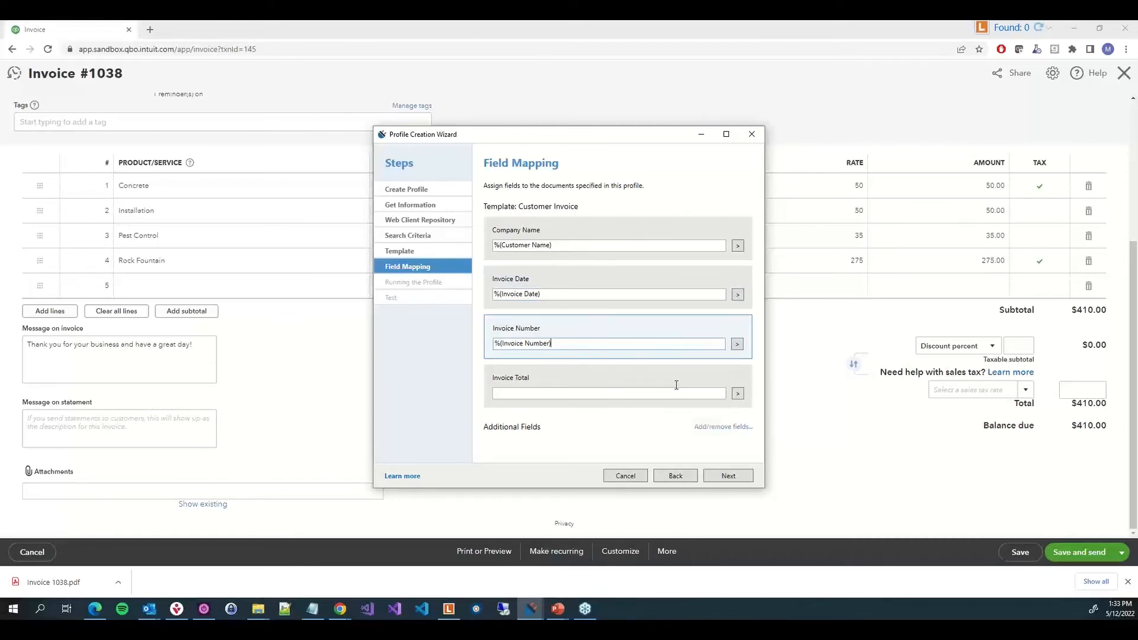
left_click(685, 392)
left_click(737, 393)
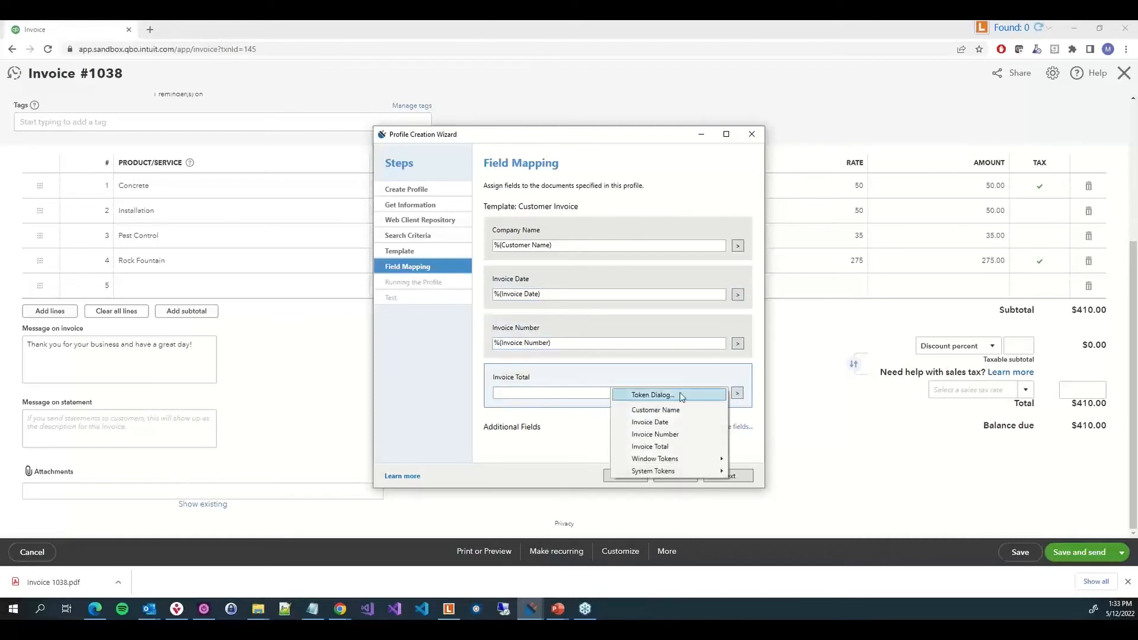
left_click(652, 446)
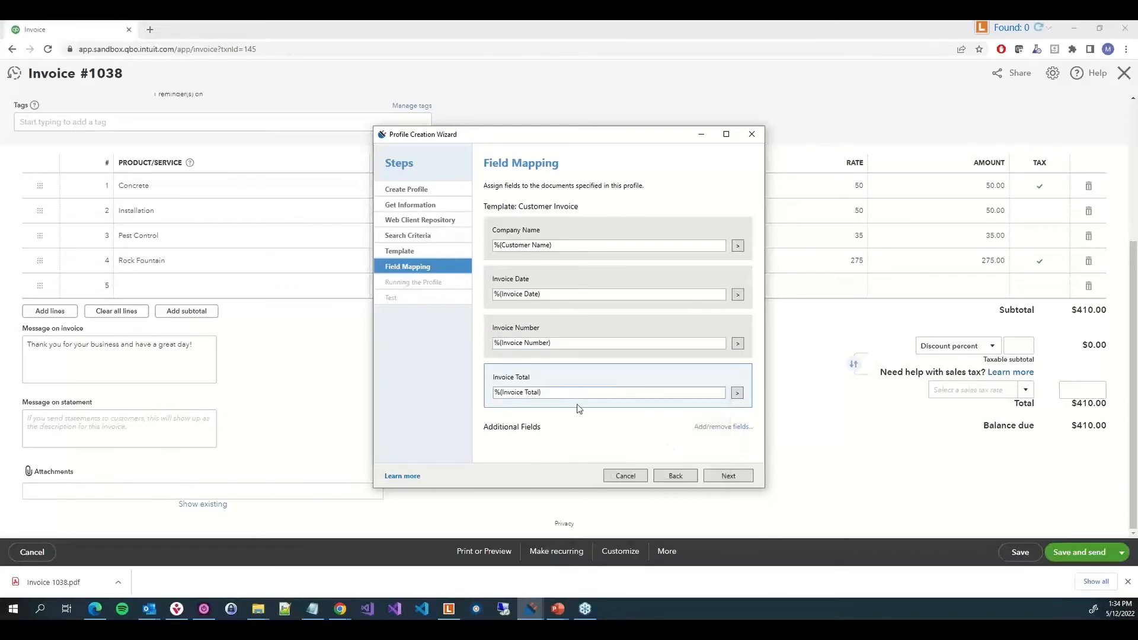
Customize the profile button's size, enlarging it to 28×28 pixels (130%), and continue to the test page
left_click(732, 476)
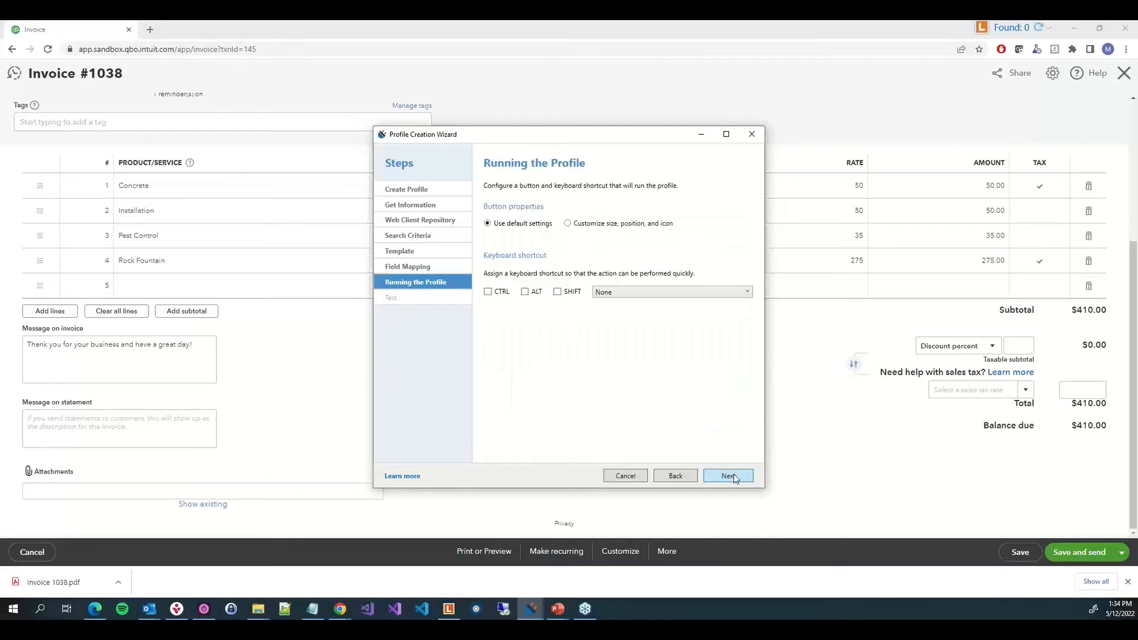
left_click(612, 225)
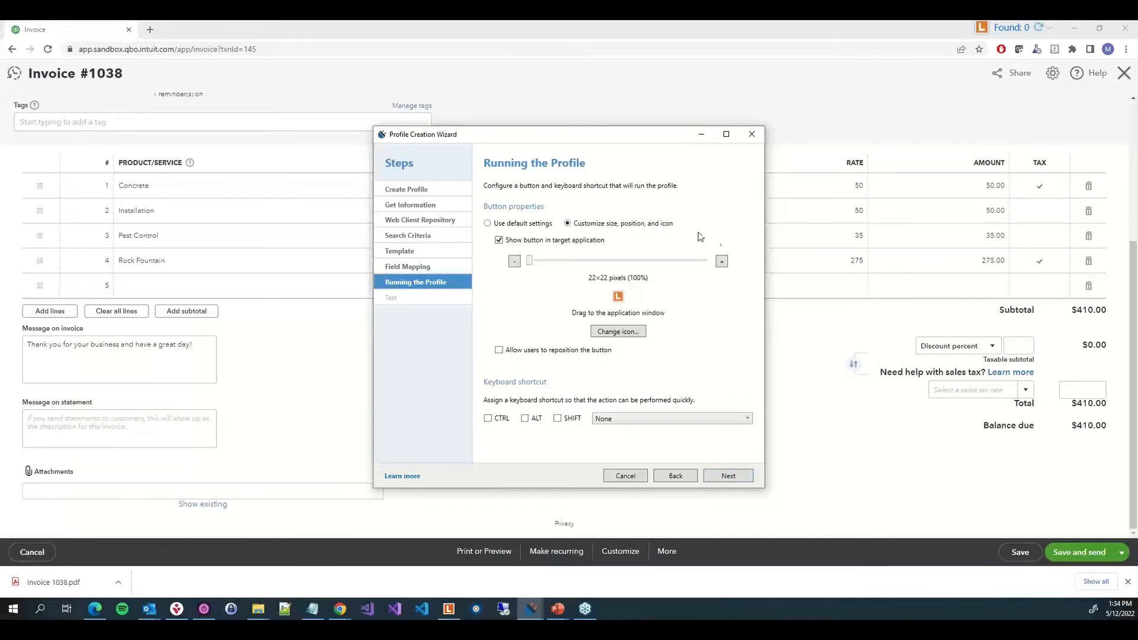
left_click(722, 261)
left_click(722, 262)
left_click(721, 261)
left_click(721, 261)
left_click(721, 261)
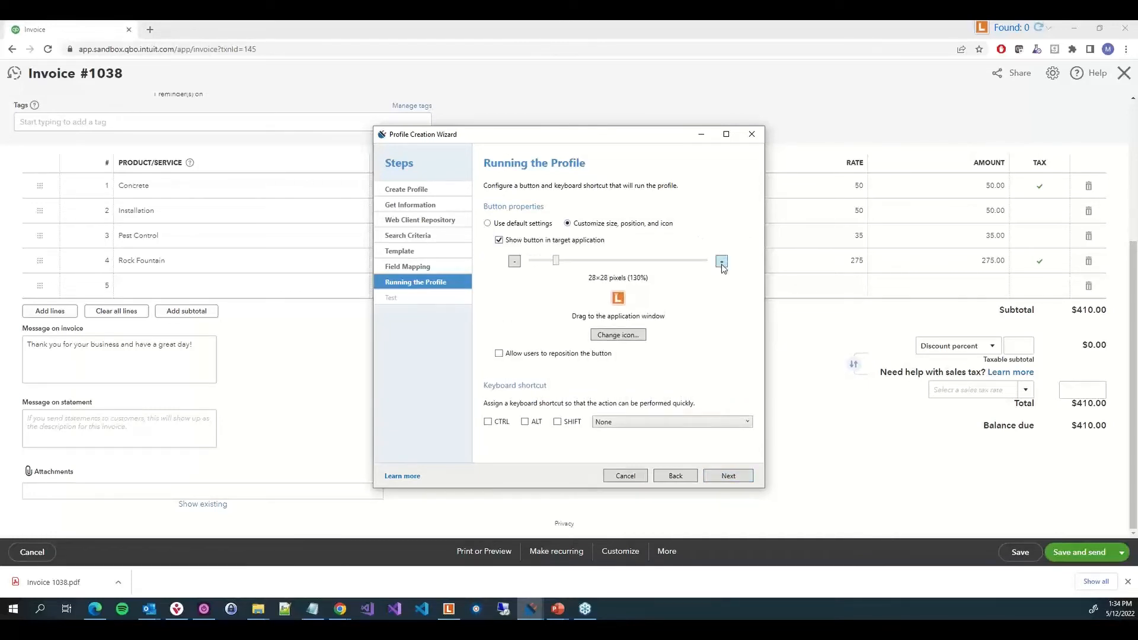
left_click(728, 476)
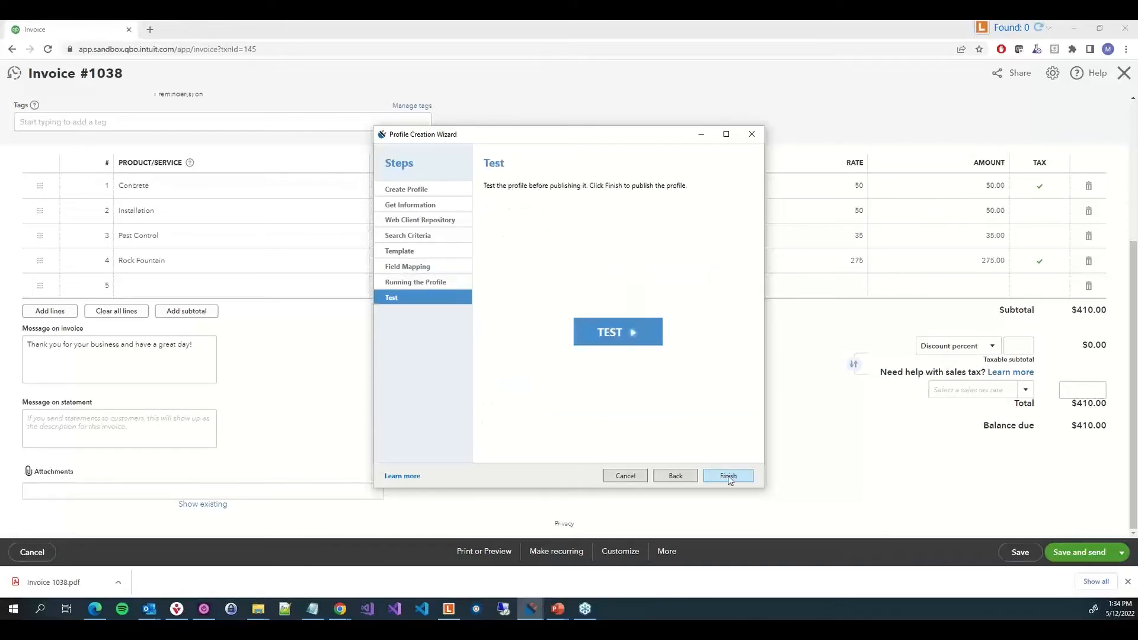
Try to test the profile, signing in with the user name and password and assigning fields to the found invoice
left_click(613, 332)
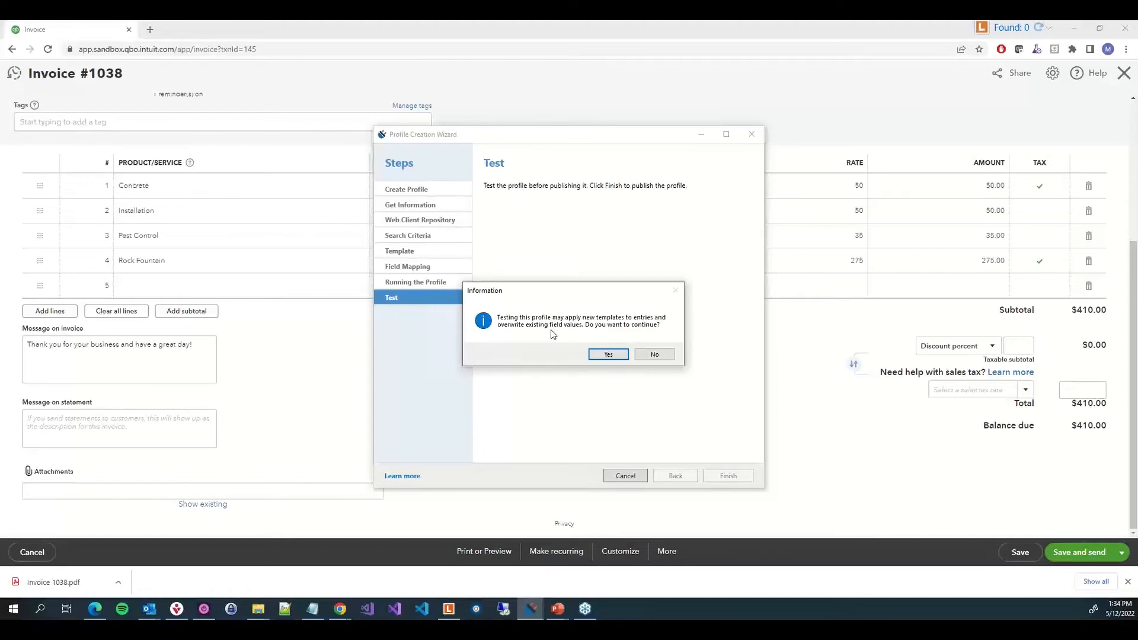
left_click(597, 358)
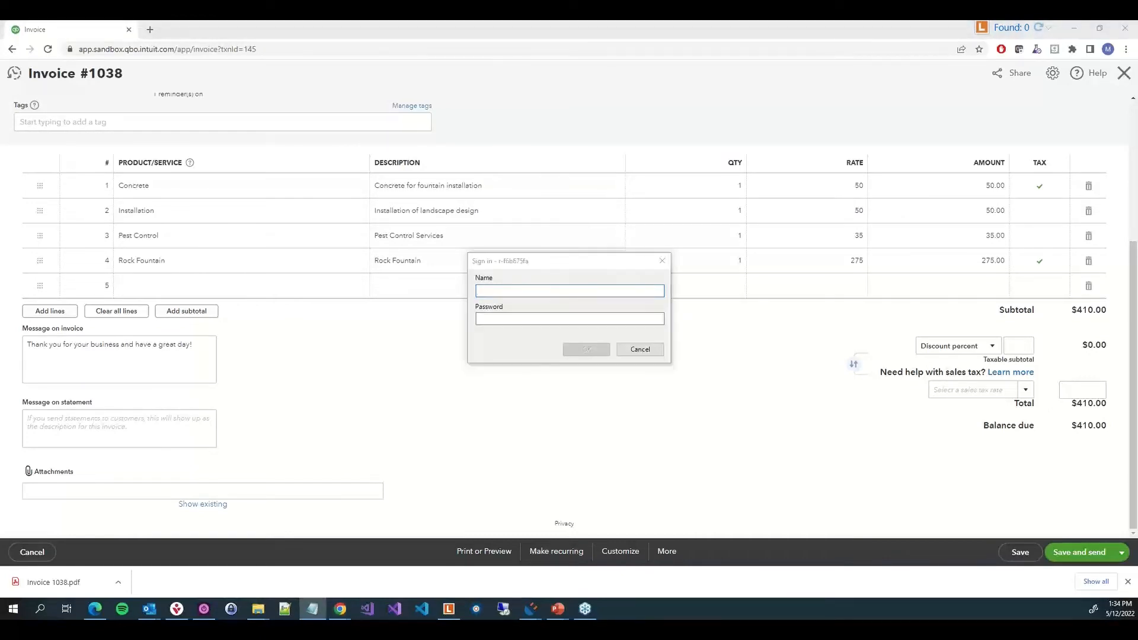
type("Michael")
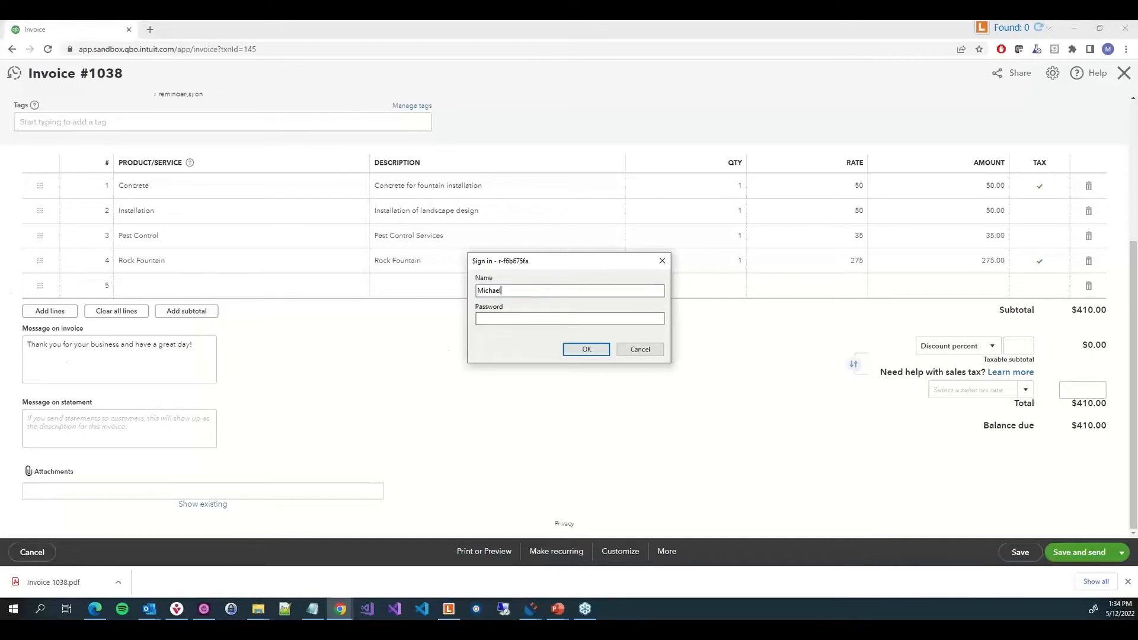
left_click(615, 319)
key("ctrl+v")
left_click(591, 352)
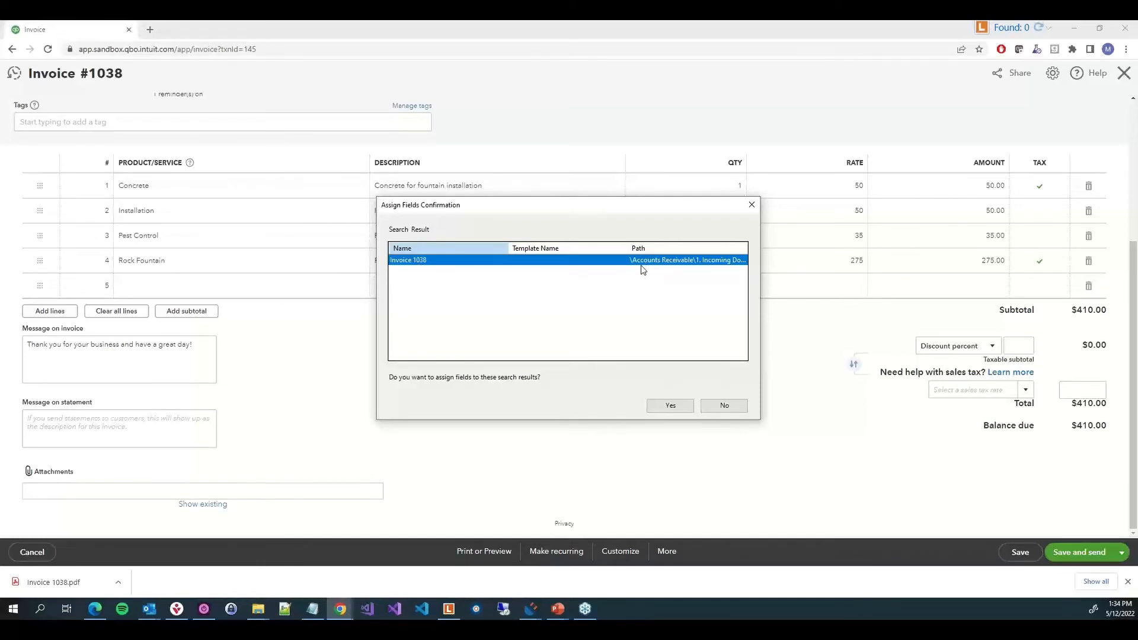
left_click(657, 409)
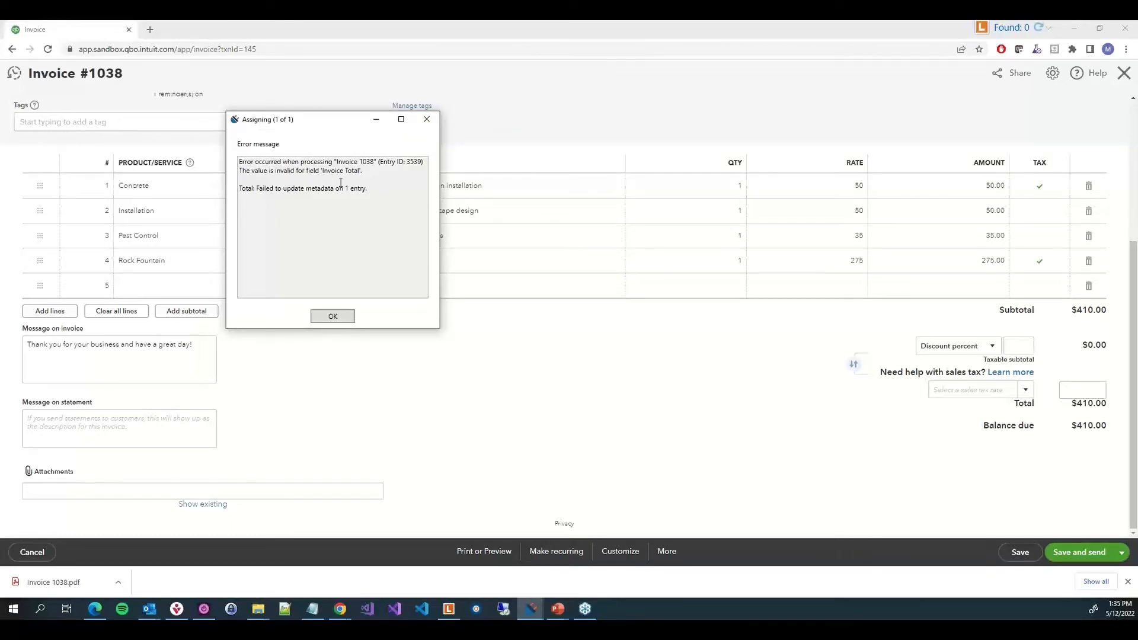
left_click(333, 317)
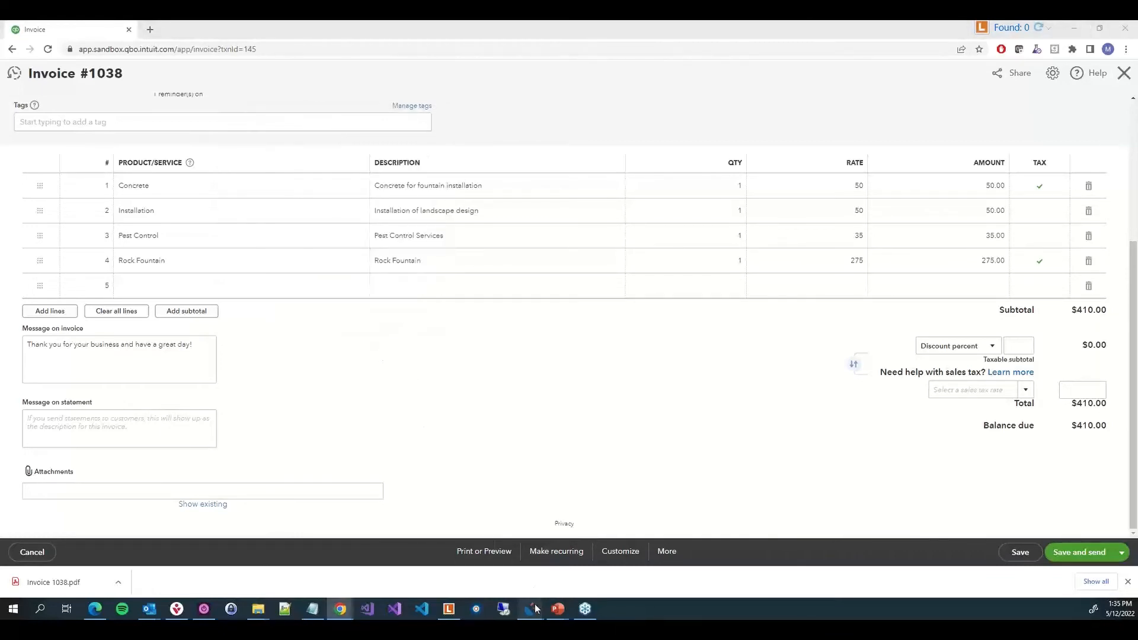
Return to field mapping and add the regular expression \$?(.*) to the Invoice Total token
mouse_move(532, 608)
left_click(585, 560)
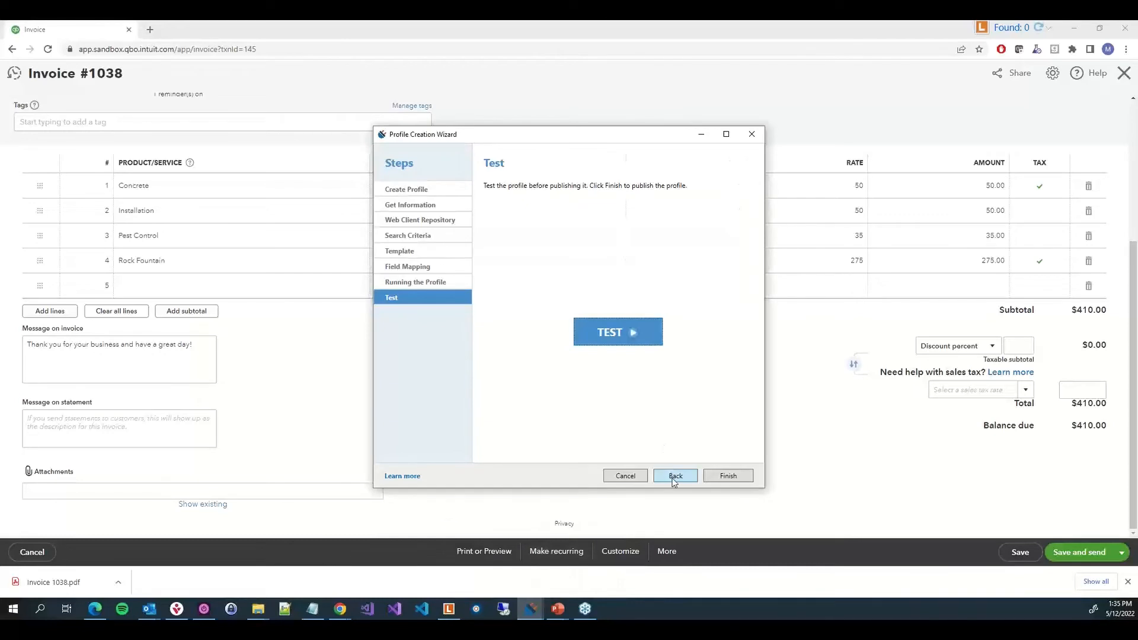
left_click(674, 480)
left_click(674, 477)
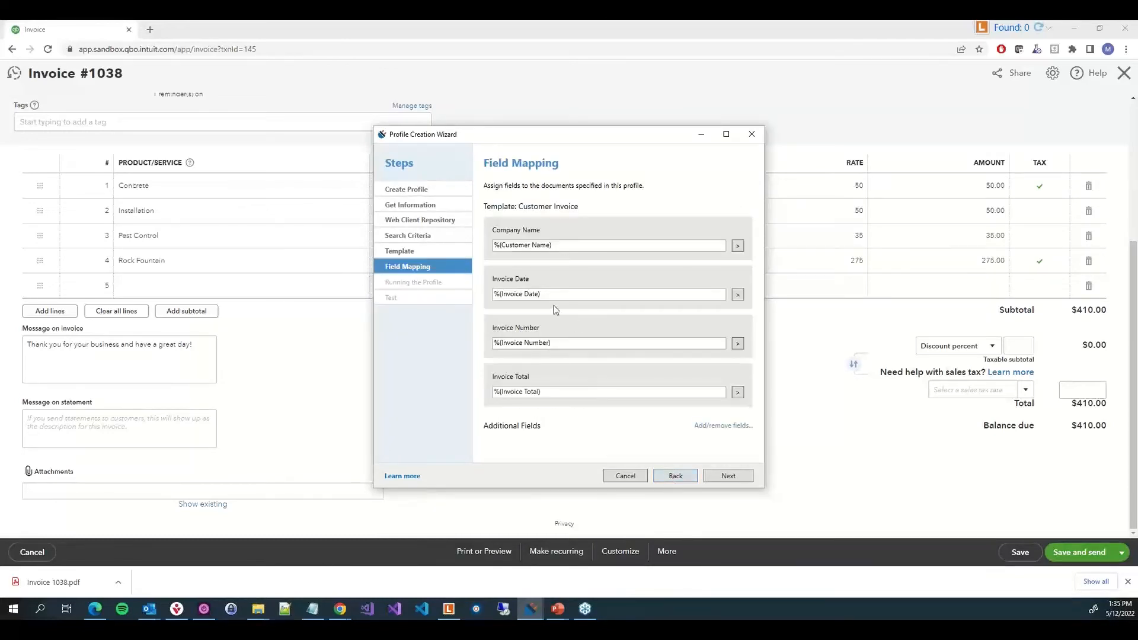
left_click(738, 393)
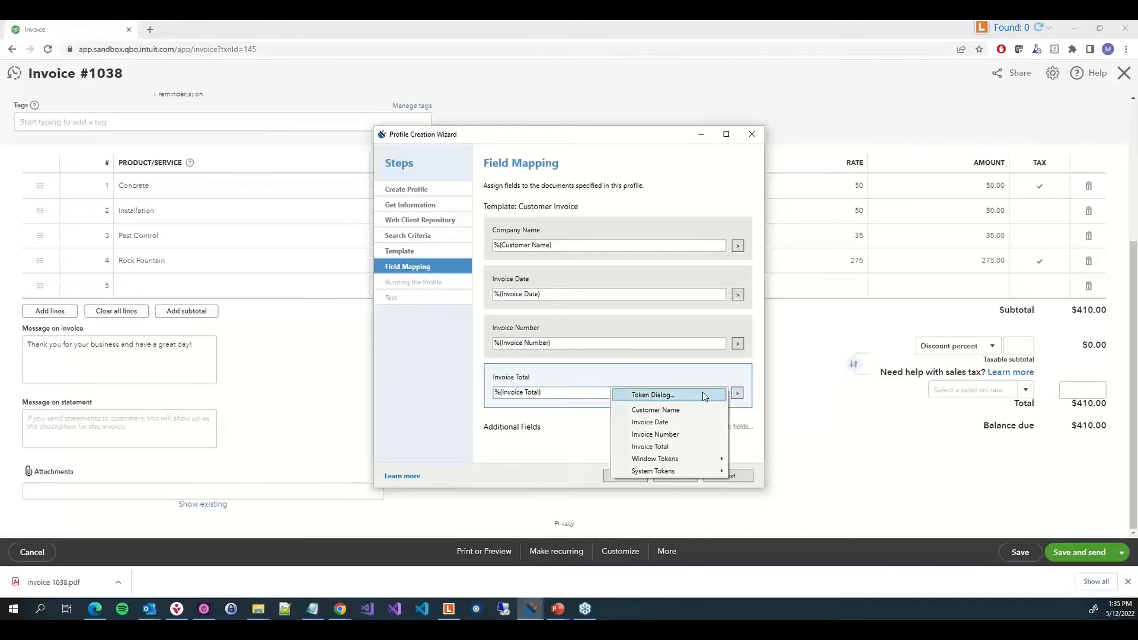
left_click(702, 393)
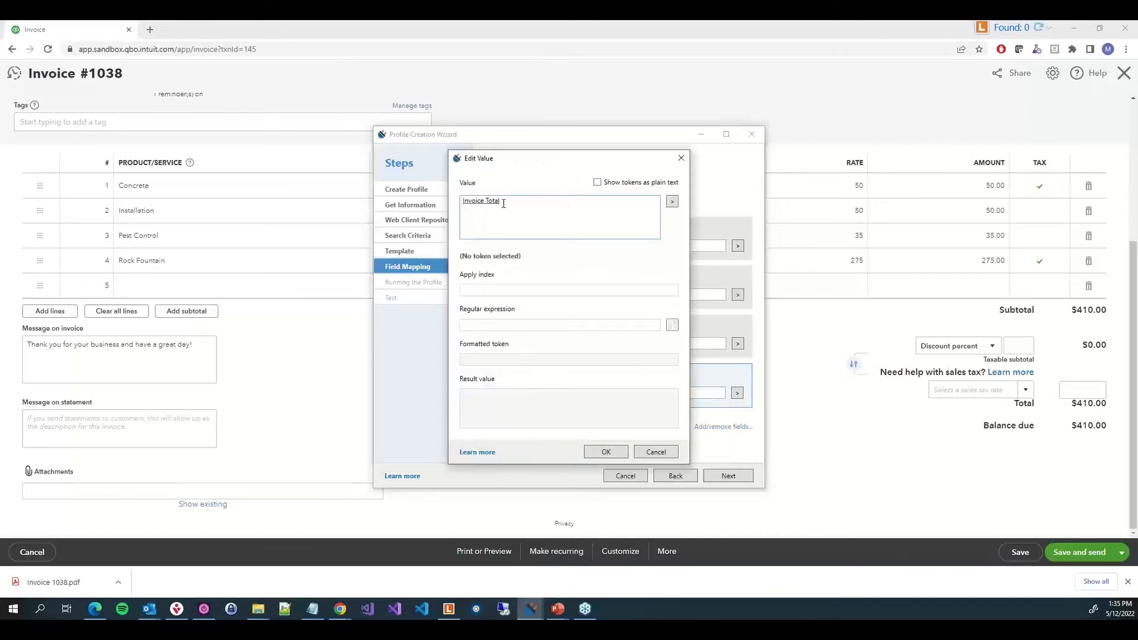
left_click(488, 203)
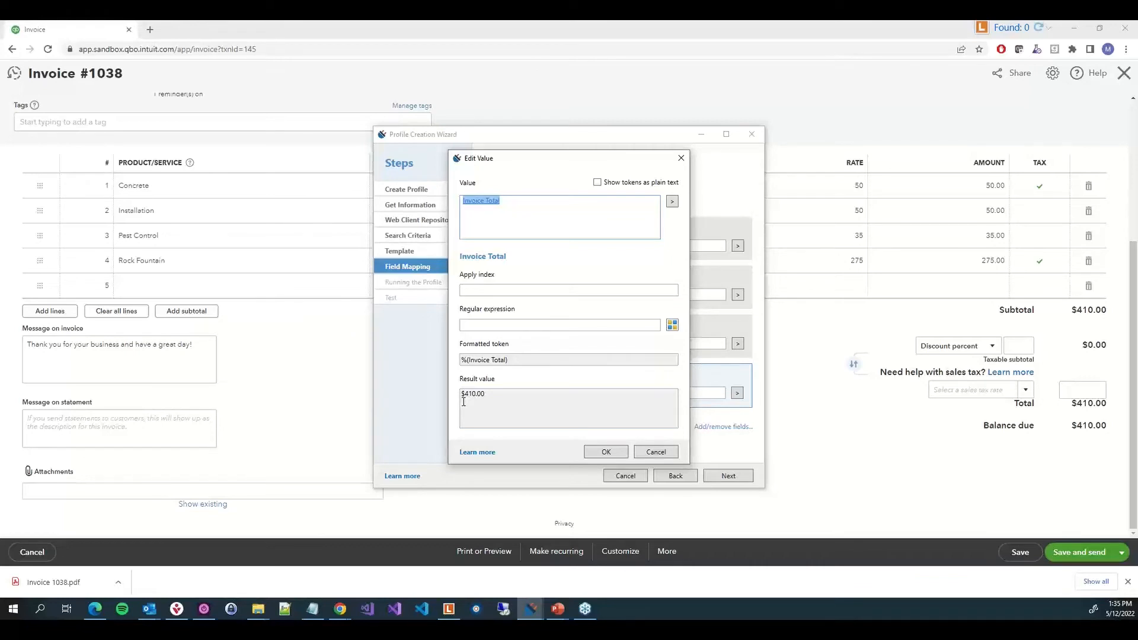
left_click(476, 323)
type("\\$?(.*")
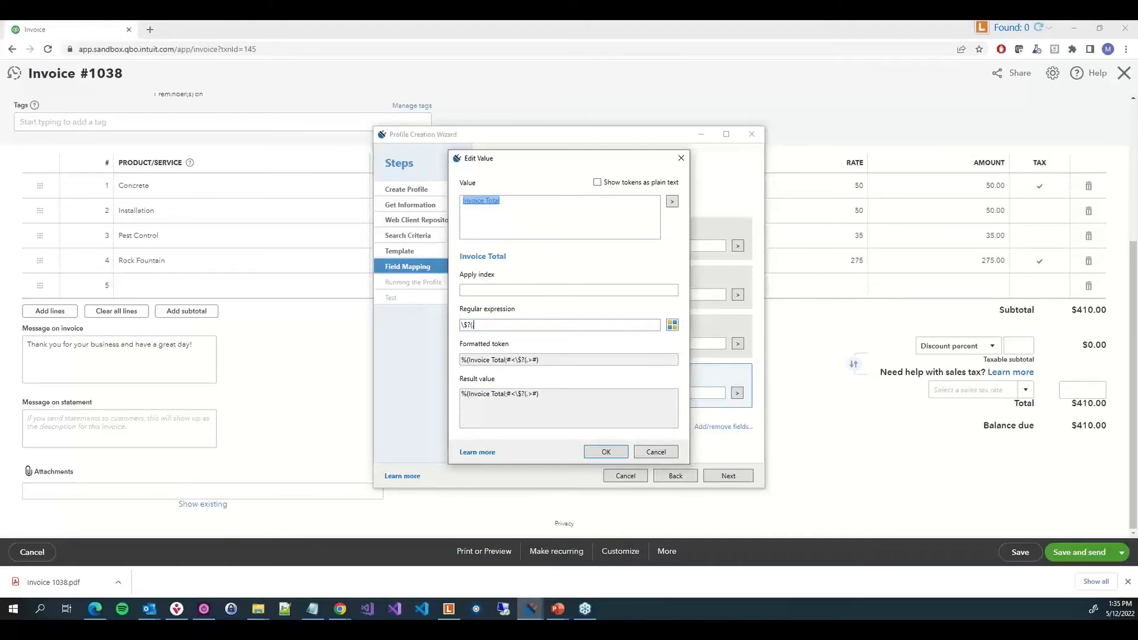
type(")")
left_click(605, 452)
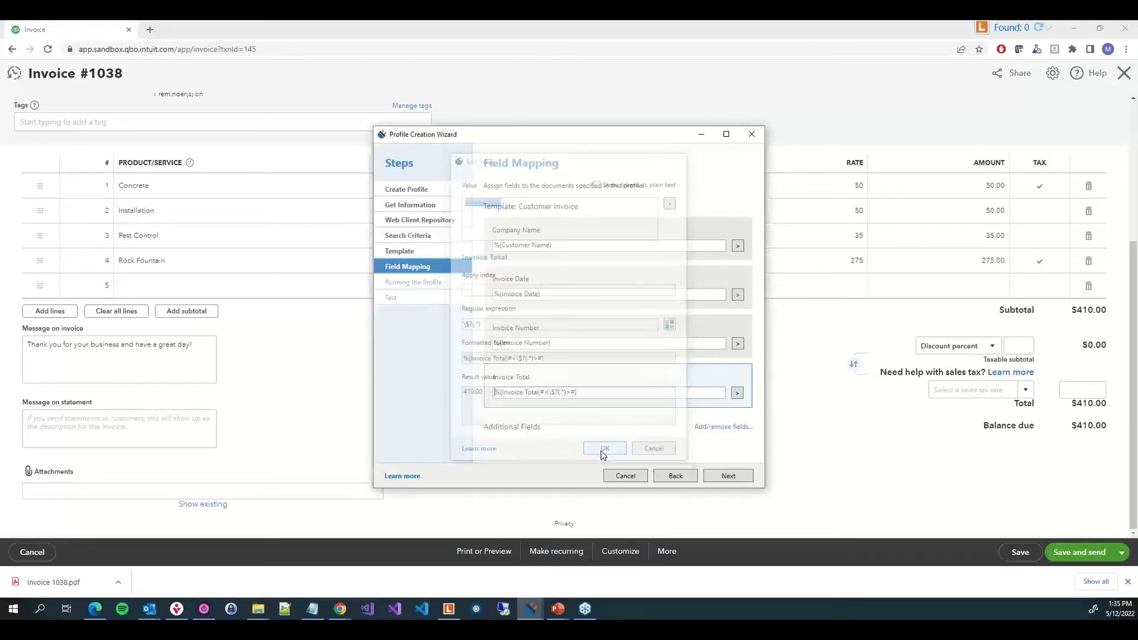
Test the profile again, signing in with the user name and password and assigning fields to Invoice 1038
left_click(729, 477)
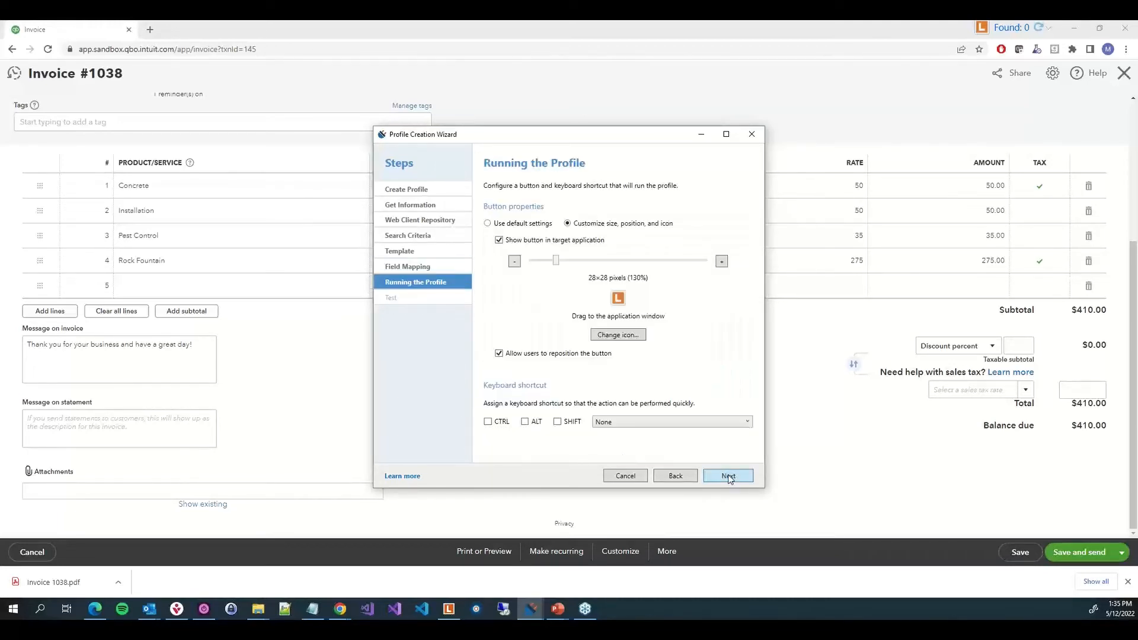
left_click(729, 477)
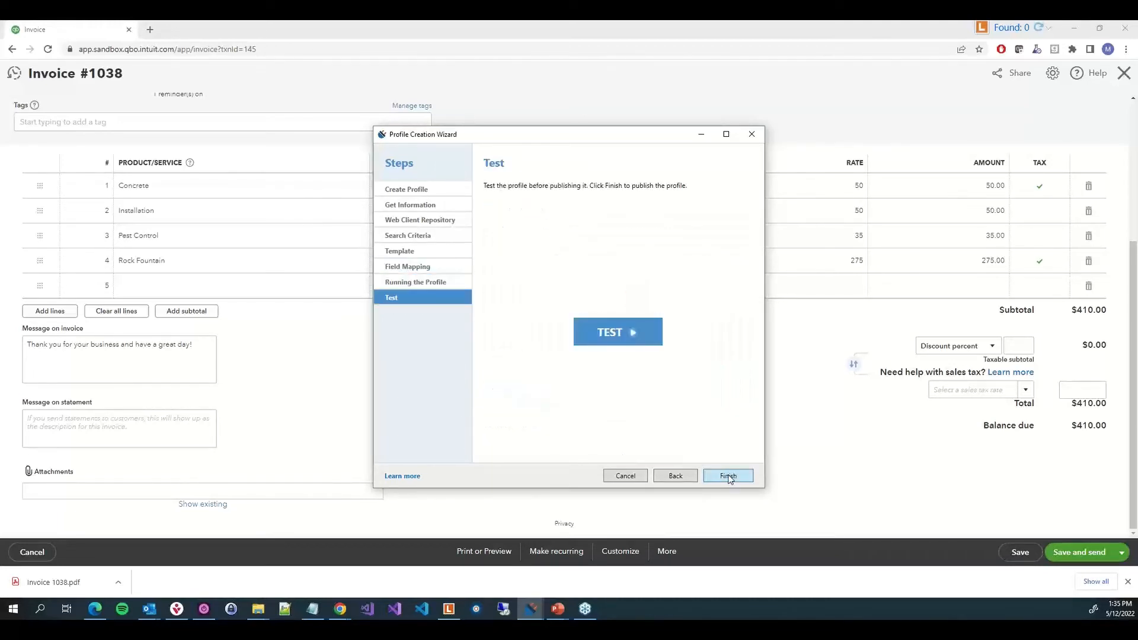
left_click(629, 339)
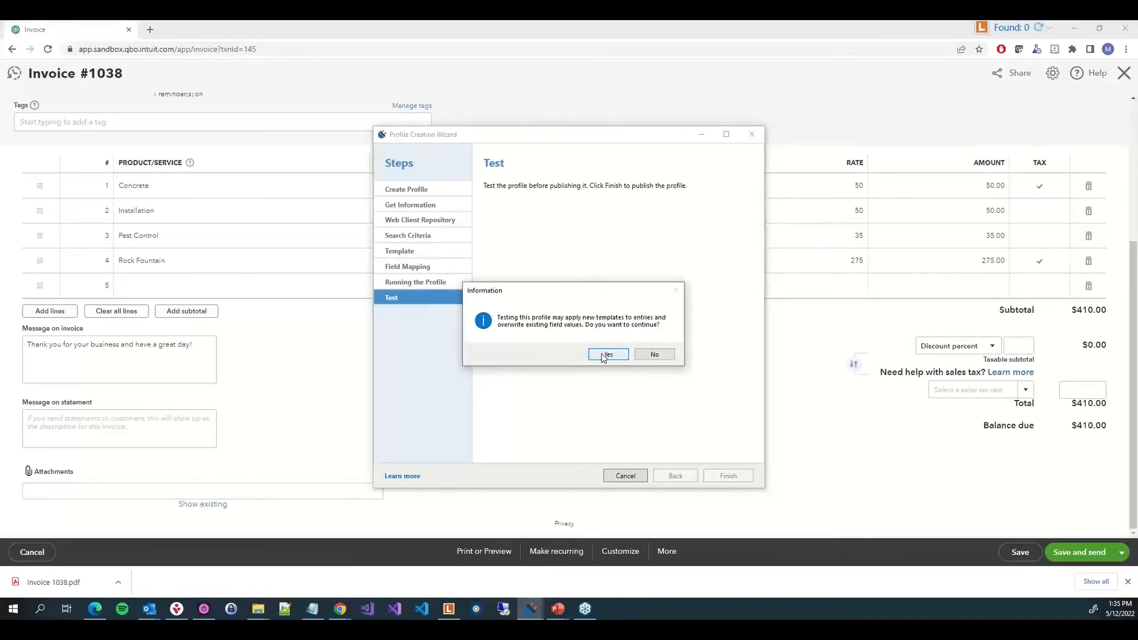
left_click(607, 354)
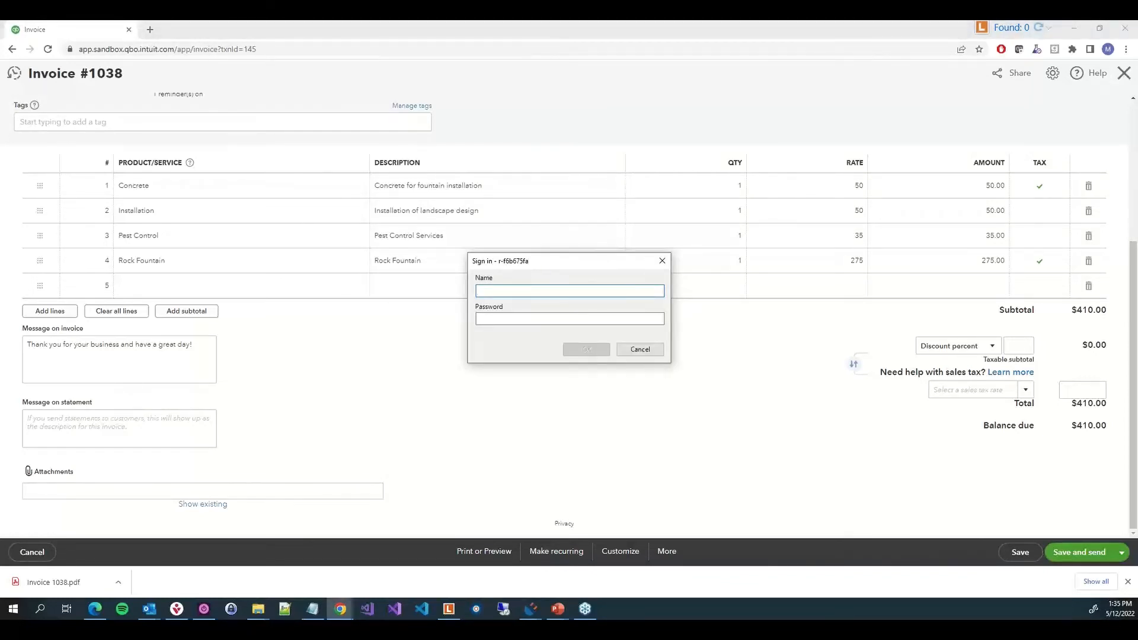
left_click(642, 291)
type("Michael")
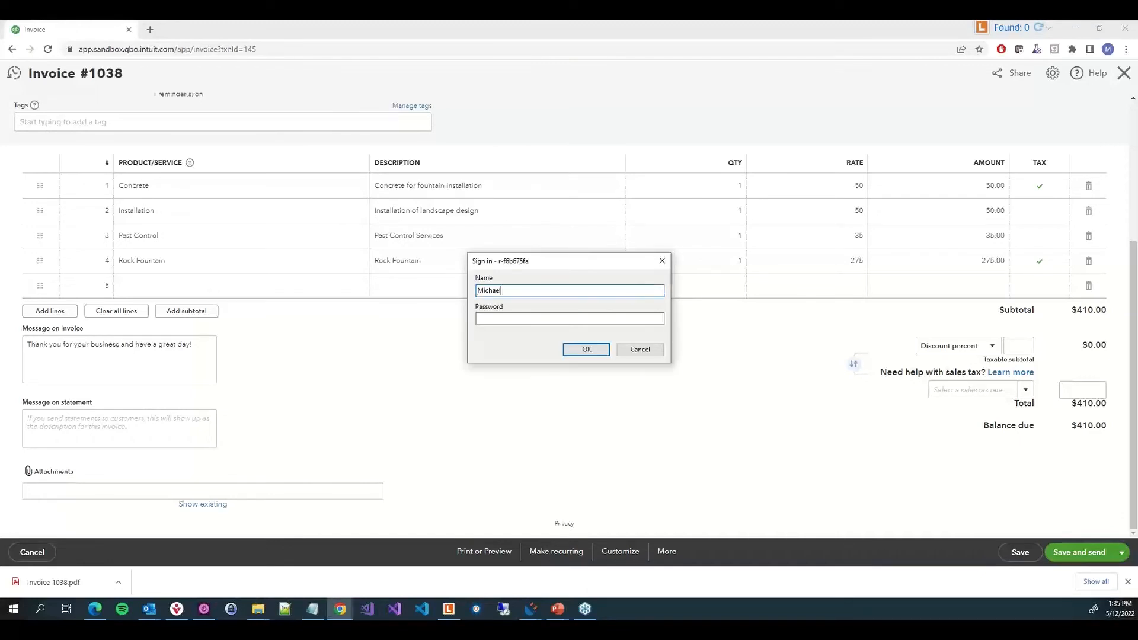
left_click(653, 316)
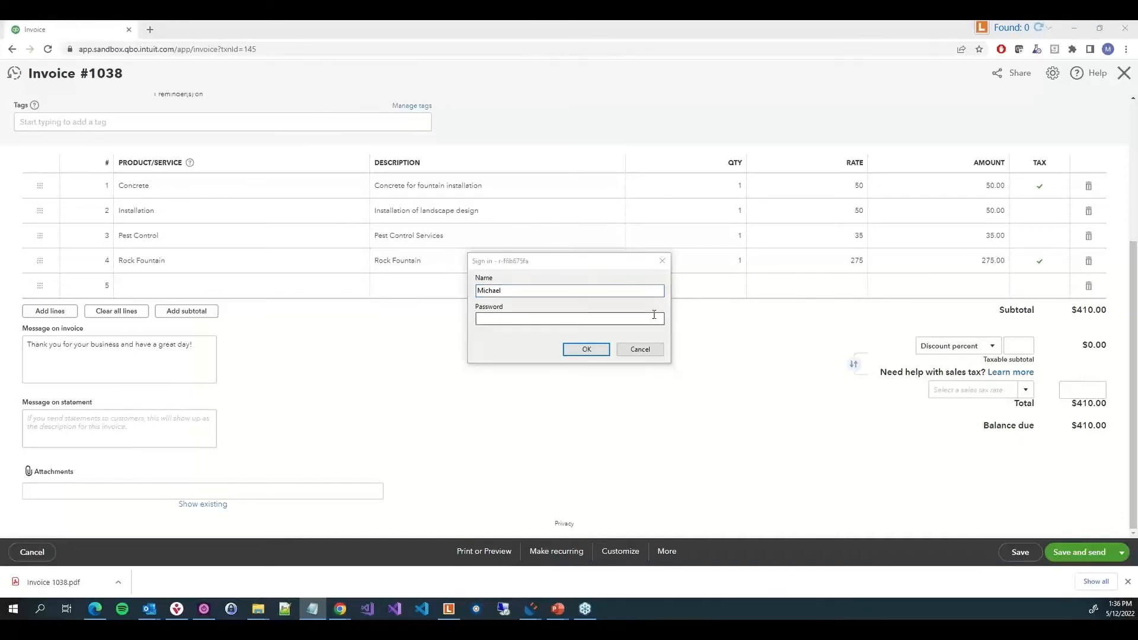
left_click(598, 354)
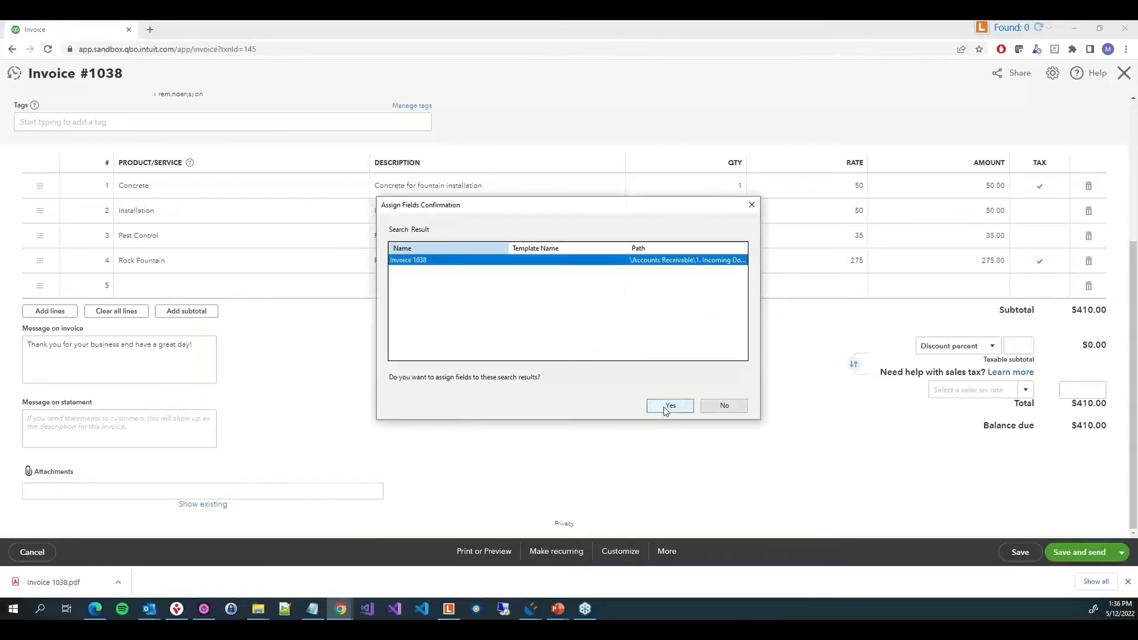
left_click(666, 409)
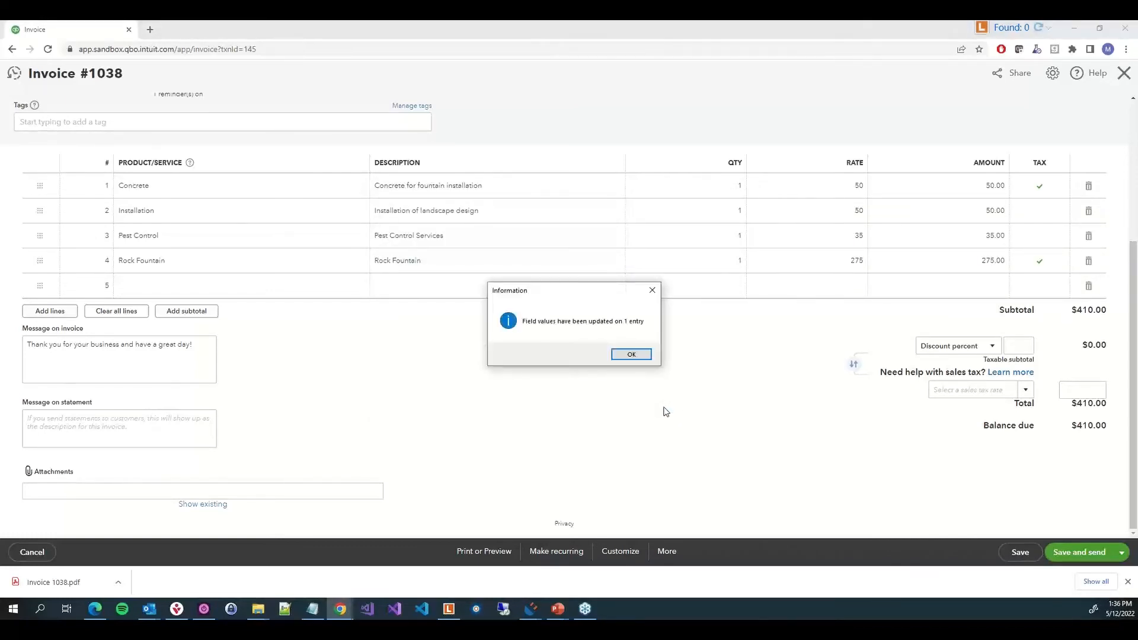
left_click(632, 354)
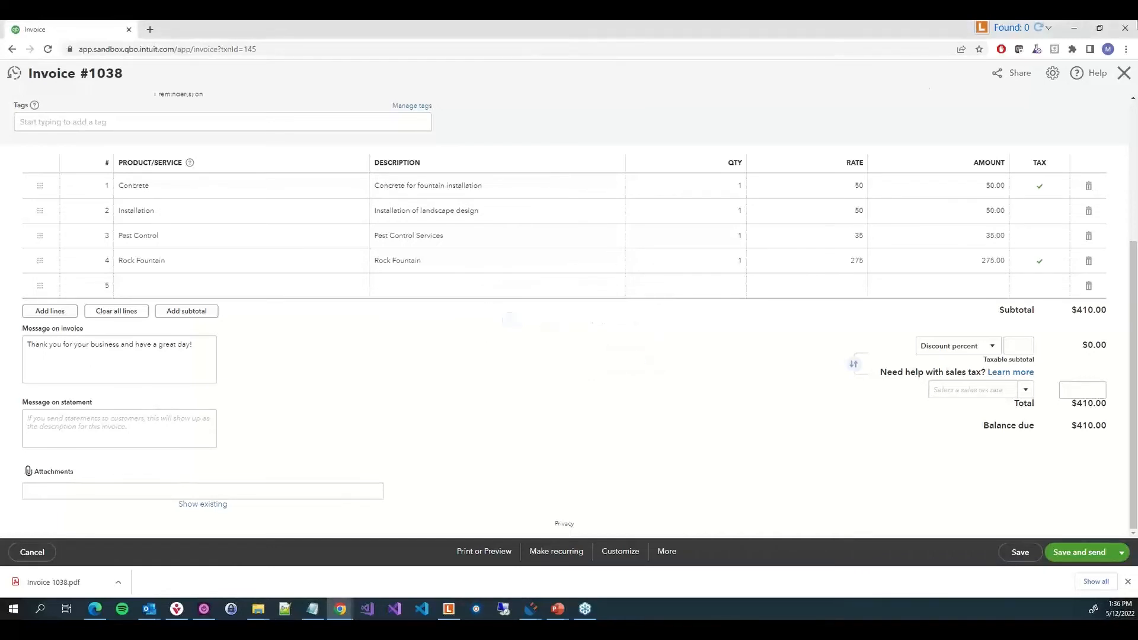
Open the found repository entry from the Connector button to review its template fields
left_click(1038, 30)
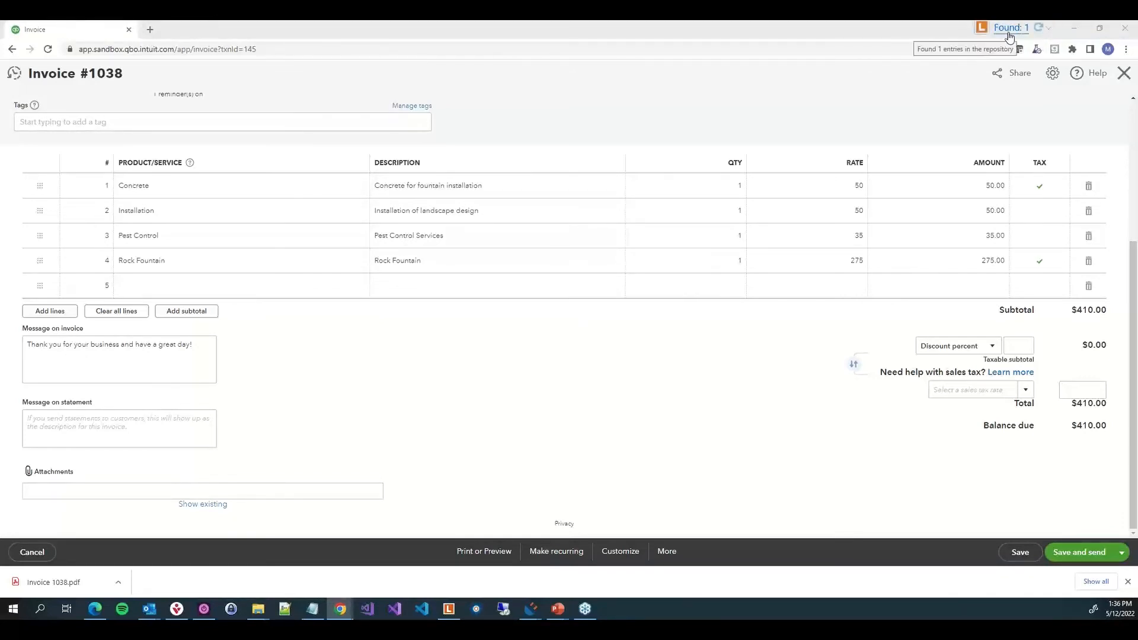
left_click(1009, 31)
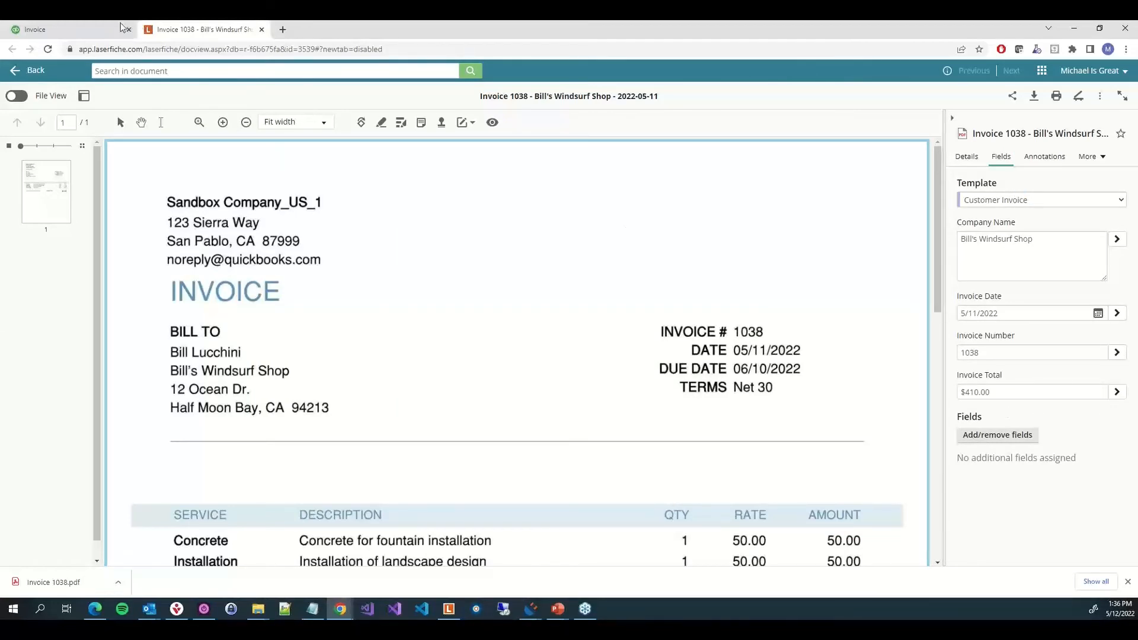
Return to the QuickBooks invoice tab and finish publishing the tested profile in the wizard
left_click(88, 30)
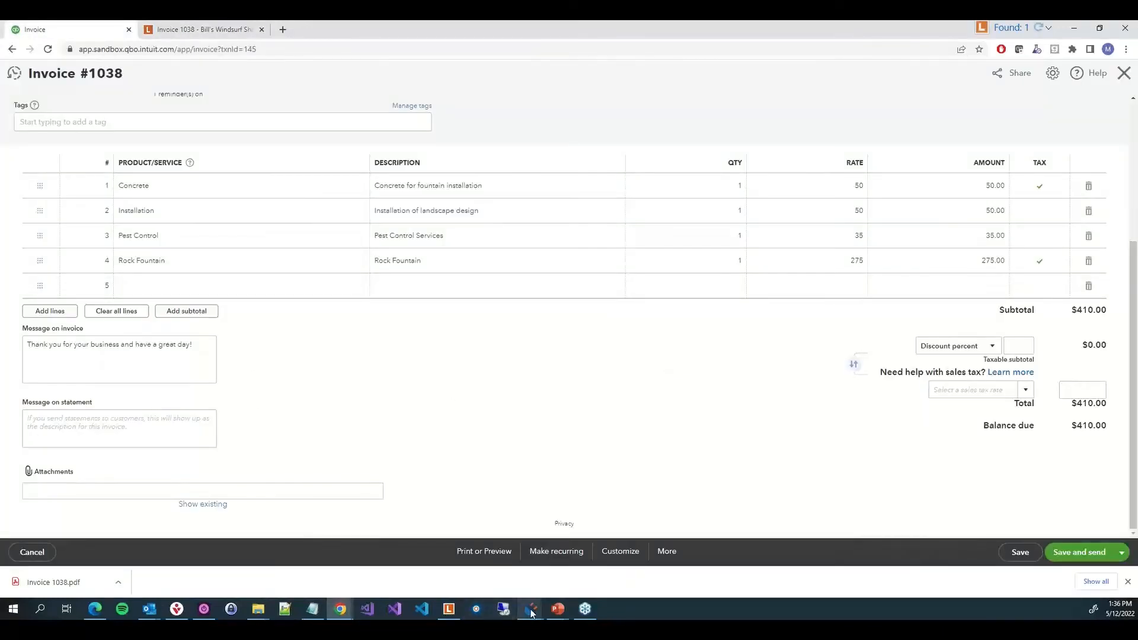
mouse_move(531, 608)
left_click(578, 546)
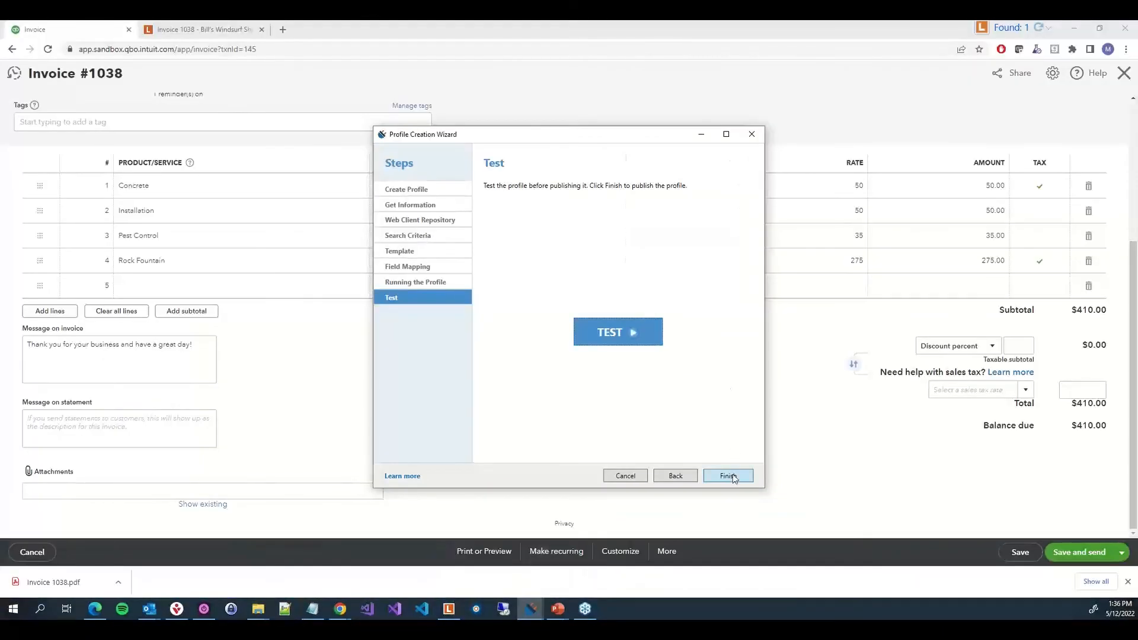
left_click(728, 476)
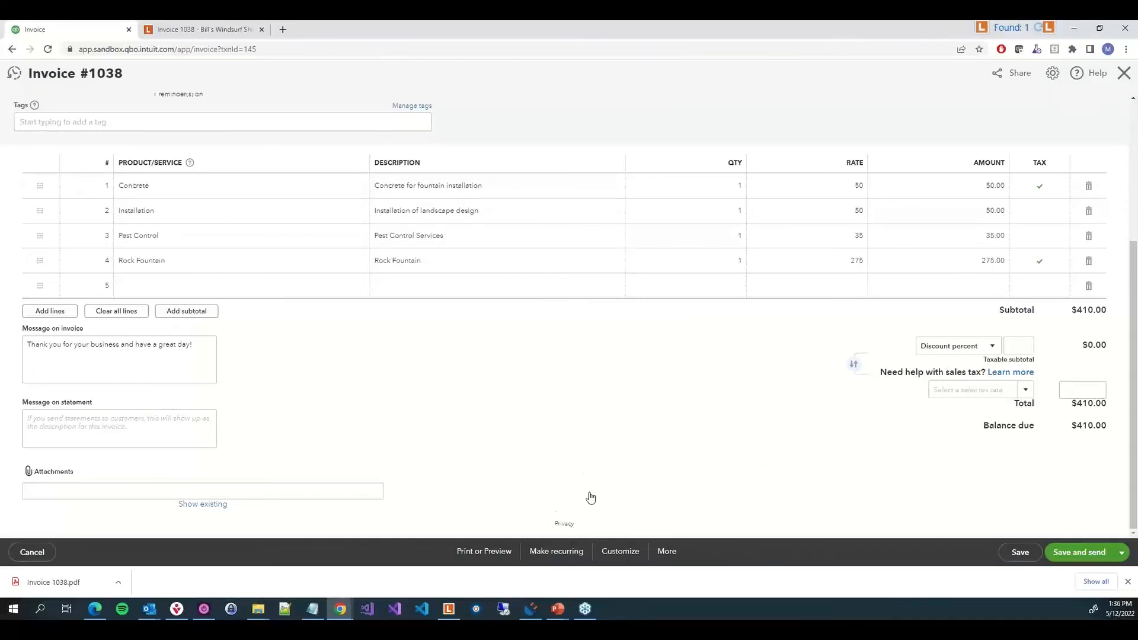
Open the Connector configuration and add a new profile named "QBO - Populate Invoice Template - Current Doc"
mouse_move(537, 606)
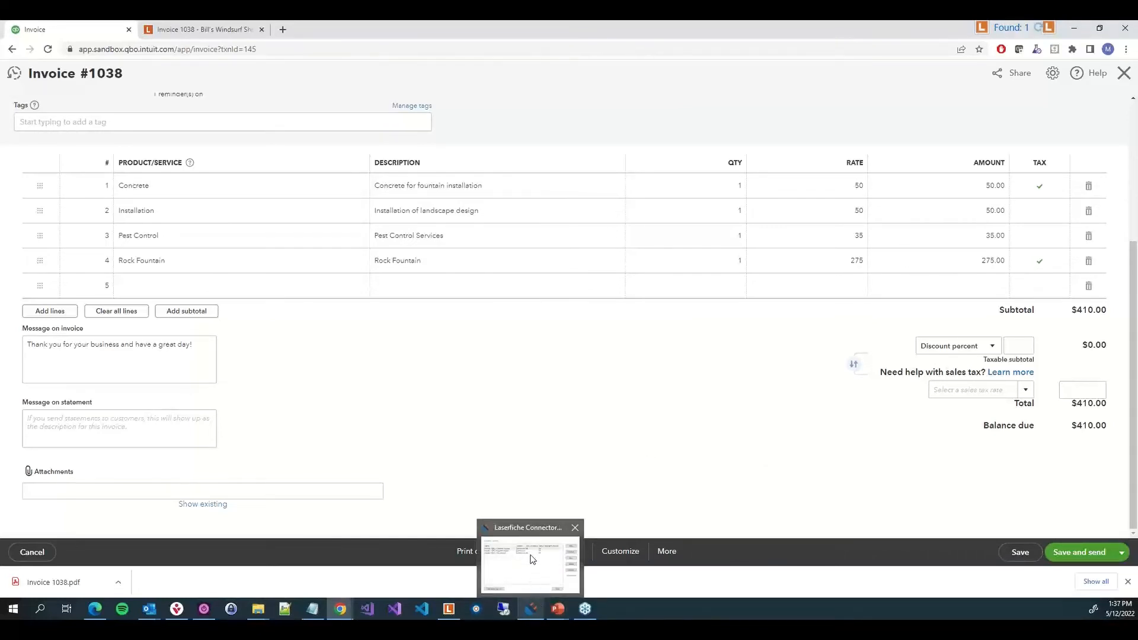
left_click(532, 560)
left_click(533, 559)
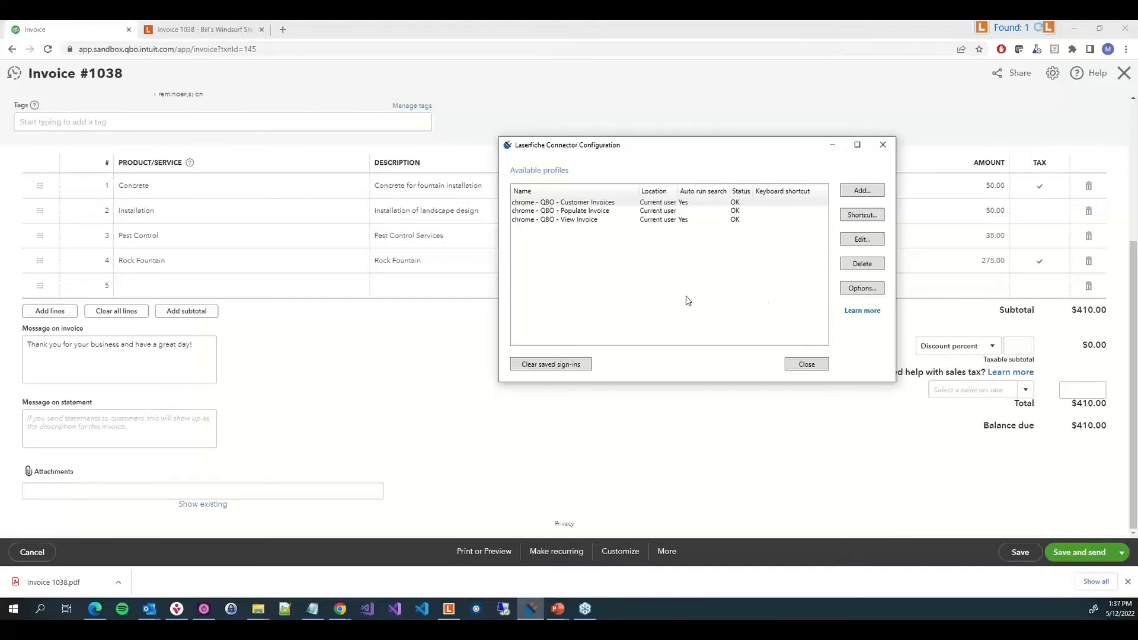
left_click(859, 191)
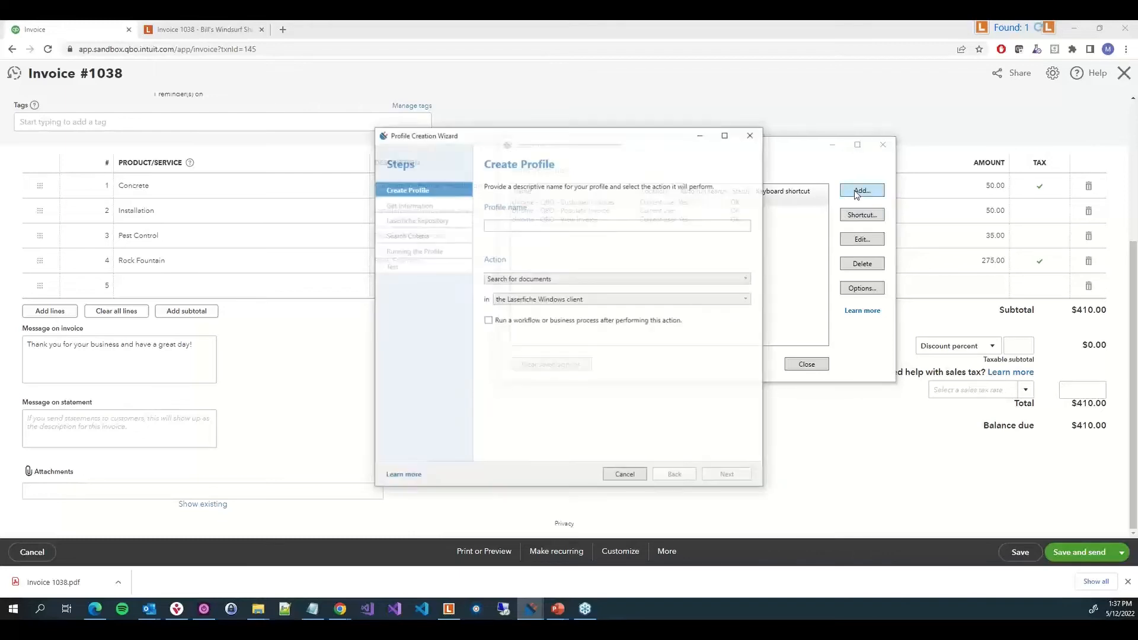
type("QBO - Popul")
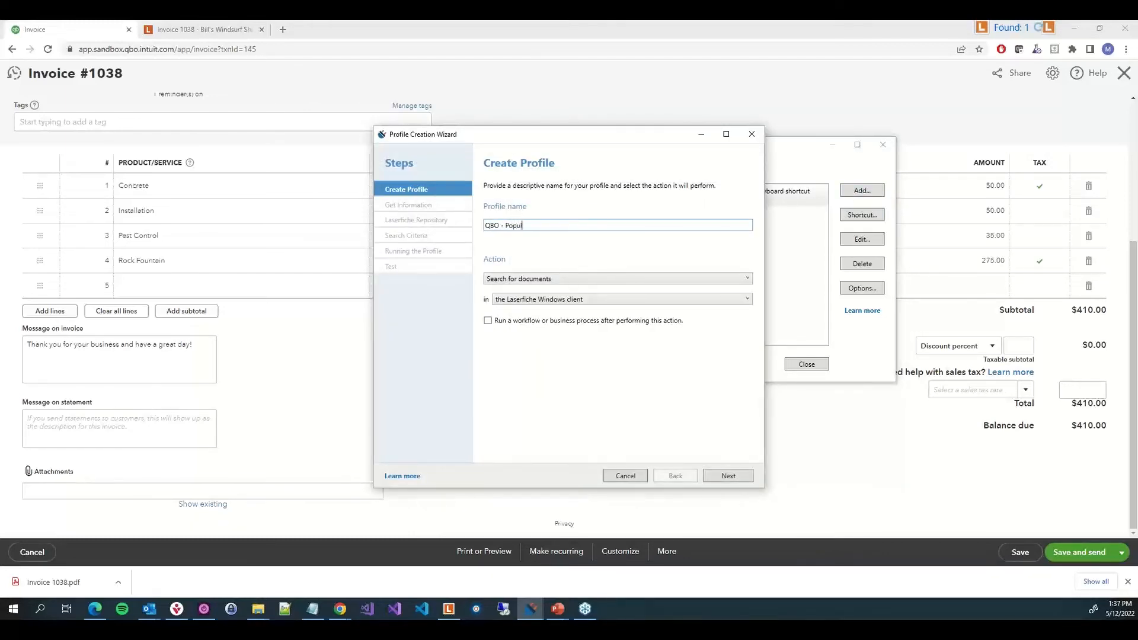
type("ate Invoice Template - Current Doc")
Set the profile action to assign templates and fields to documents in the currently open Laserfiche document, and continue
left_click(550, 284)
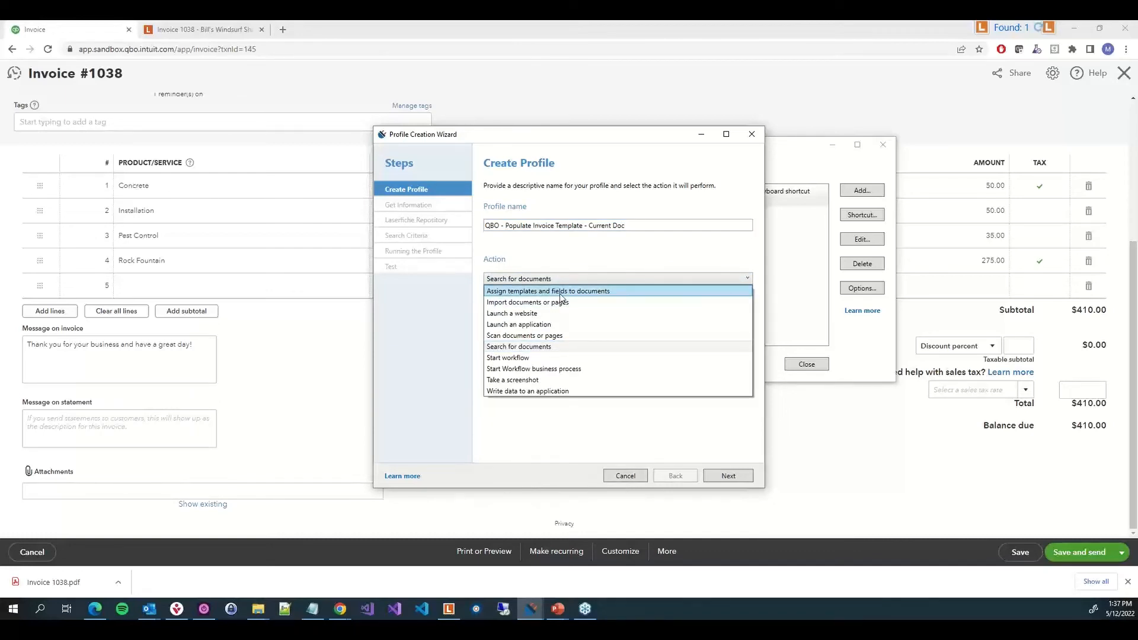
left_click(560, 293)
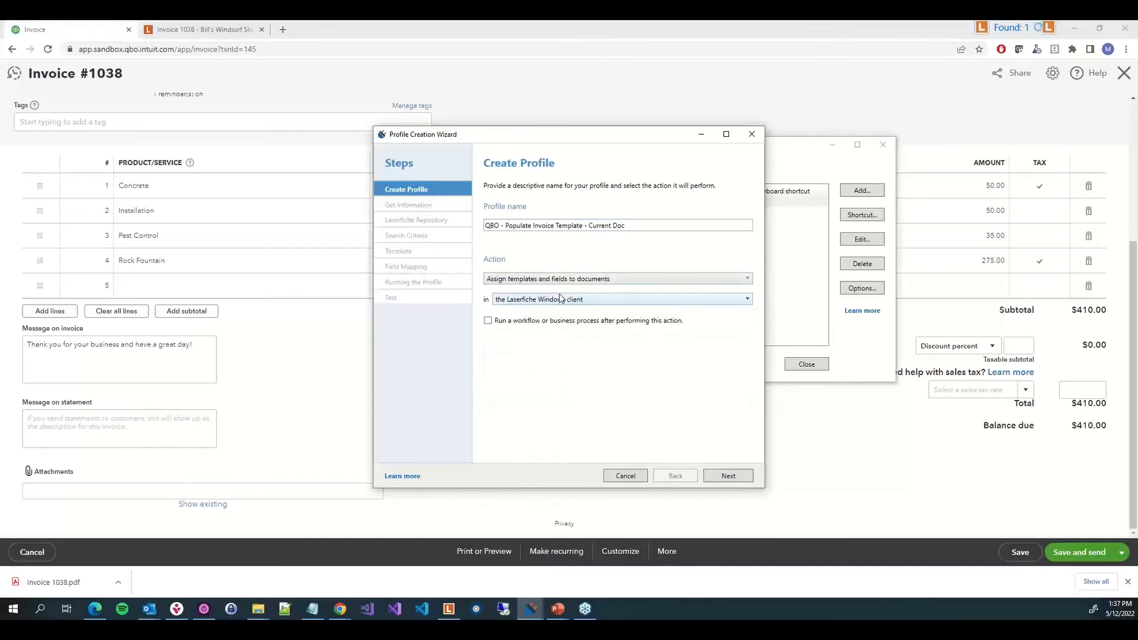
left_click(525, 306)
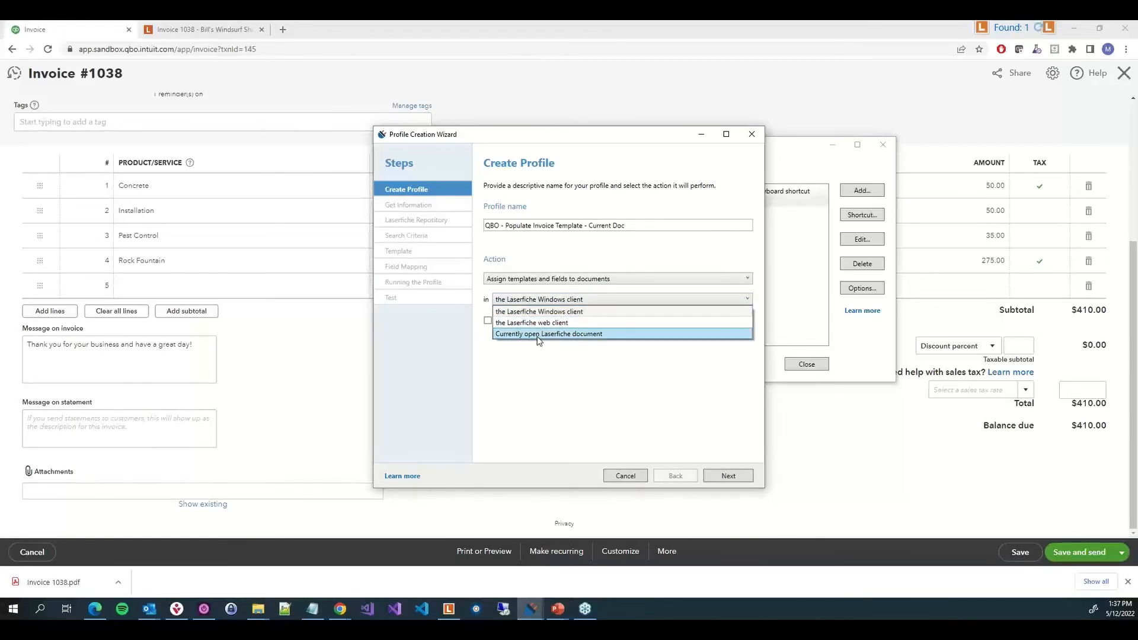
left_click(538, 335)
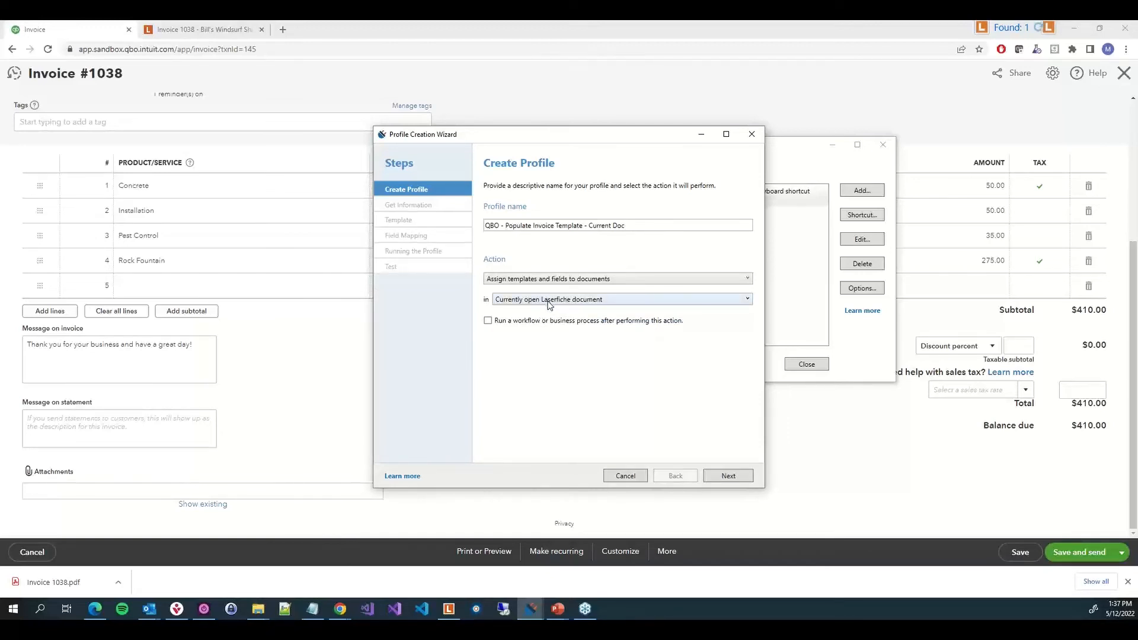
left_click(733, 476)
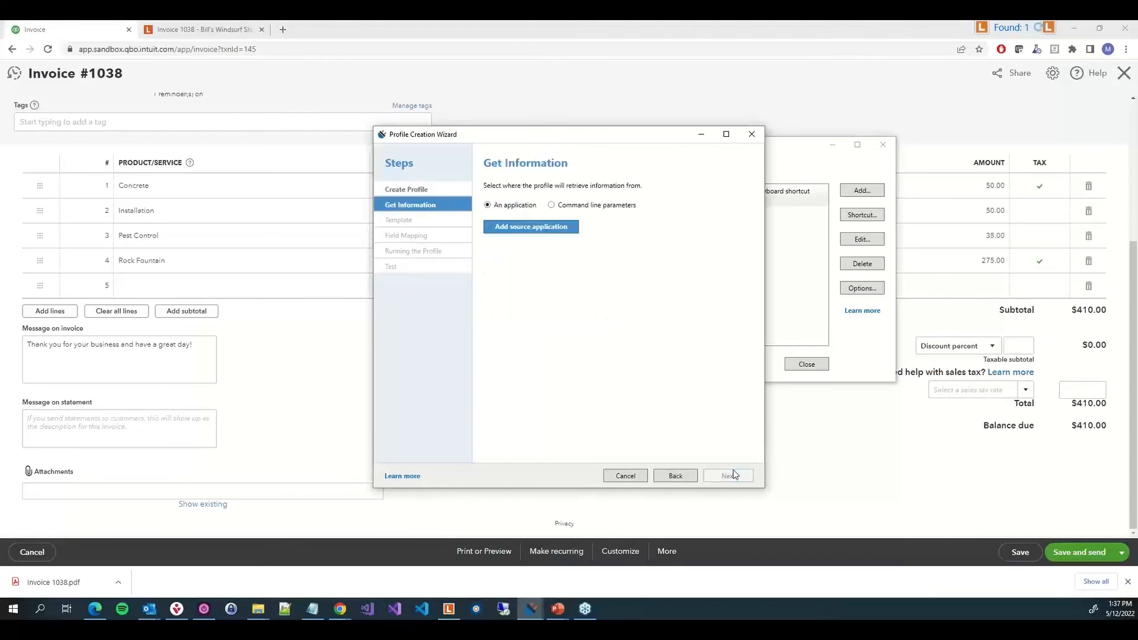
Add Chrome as source application for the invoice page URL pattern, analyzed with UI Automation to find controls
left_click(523, 233)
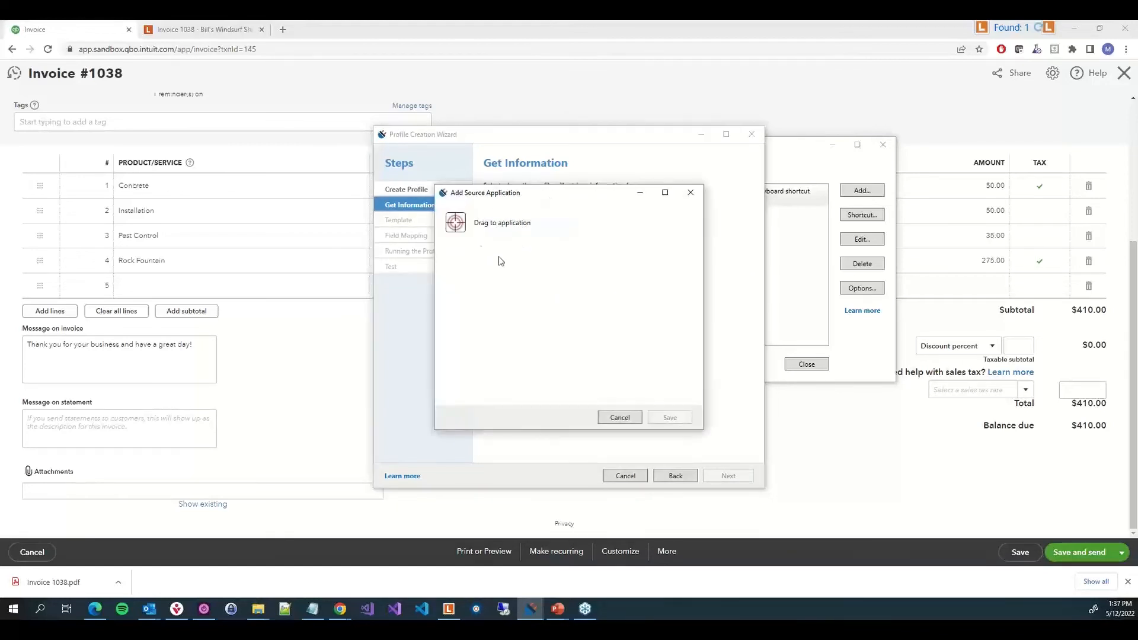
left_click_drag(455, 222, 230, 100)
left_click_drag(611, 392, 699, 401)
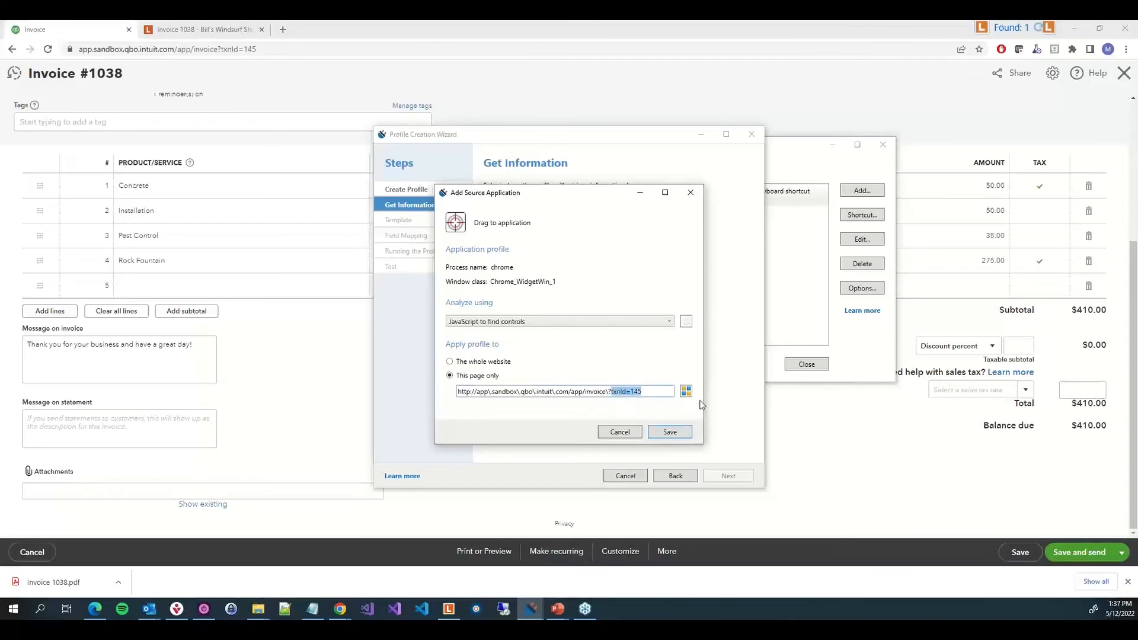
key("BackSpace")
left_click(614, 321)
left_click(549, 344)
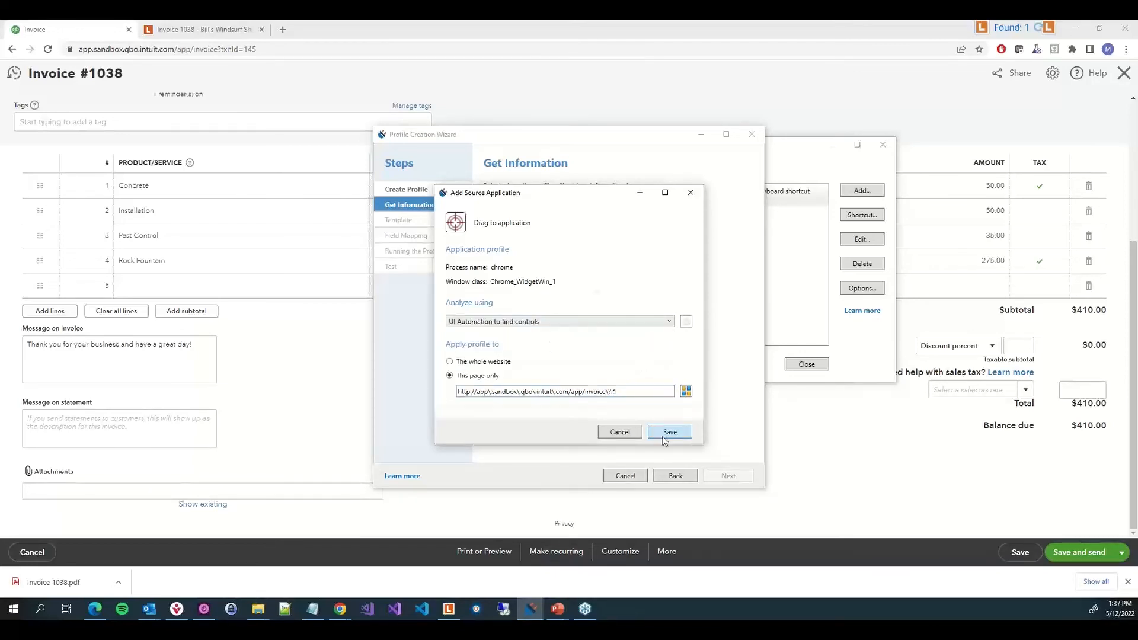
left_click(667, 433)
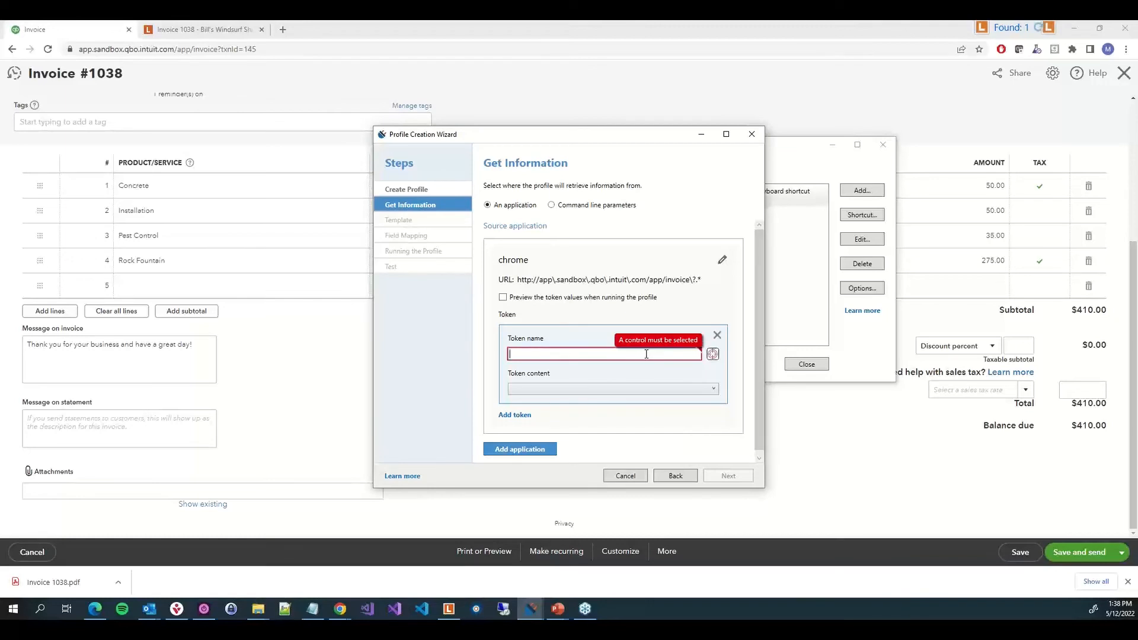
Capture the invoice number as a token named "Invoice Number" and add another token
left_click_drag(712, 353, 110, 75)
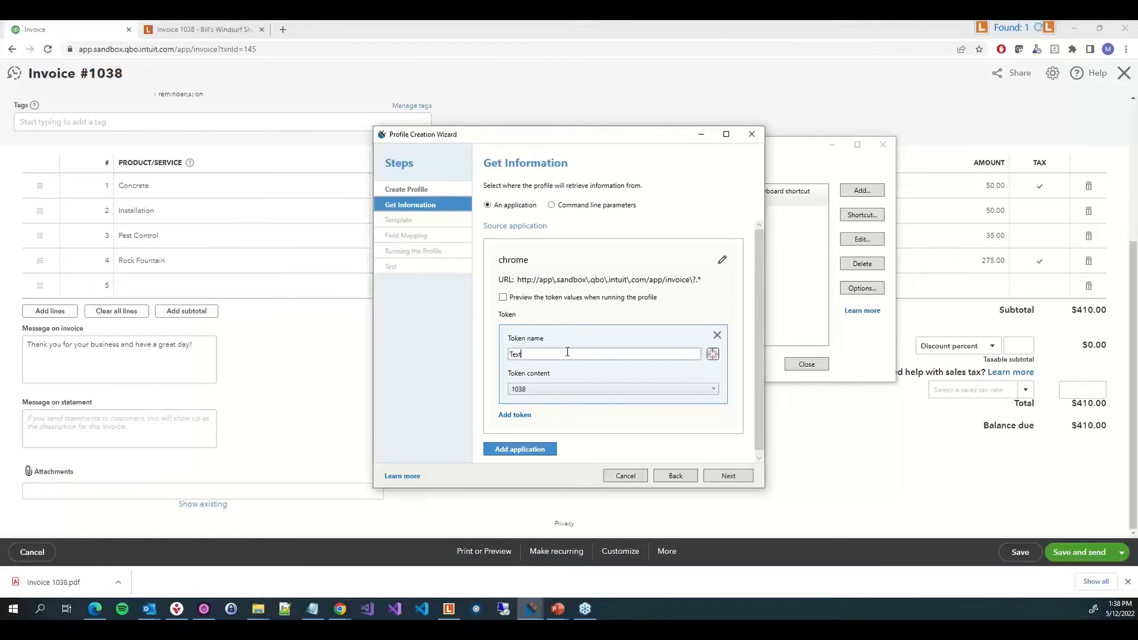
double_click(567, 352)
type("Invoice Number")
left_click(515, 415)
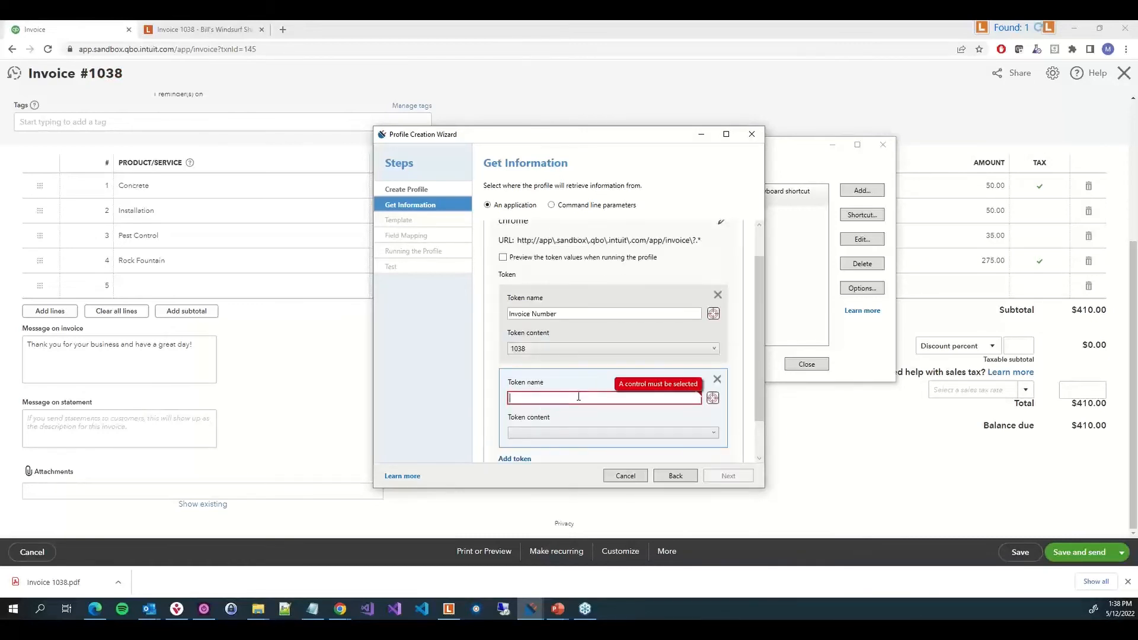
Create an "Invoice Date" token from the invoice date field, using its value as content
type("Invoice Date")
scroll(249, 370, "up", 3)
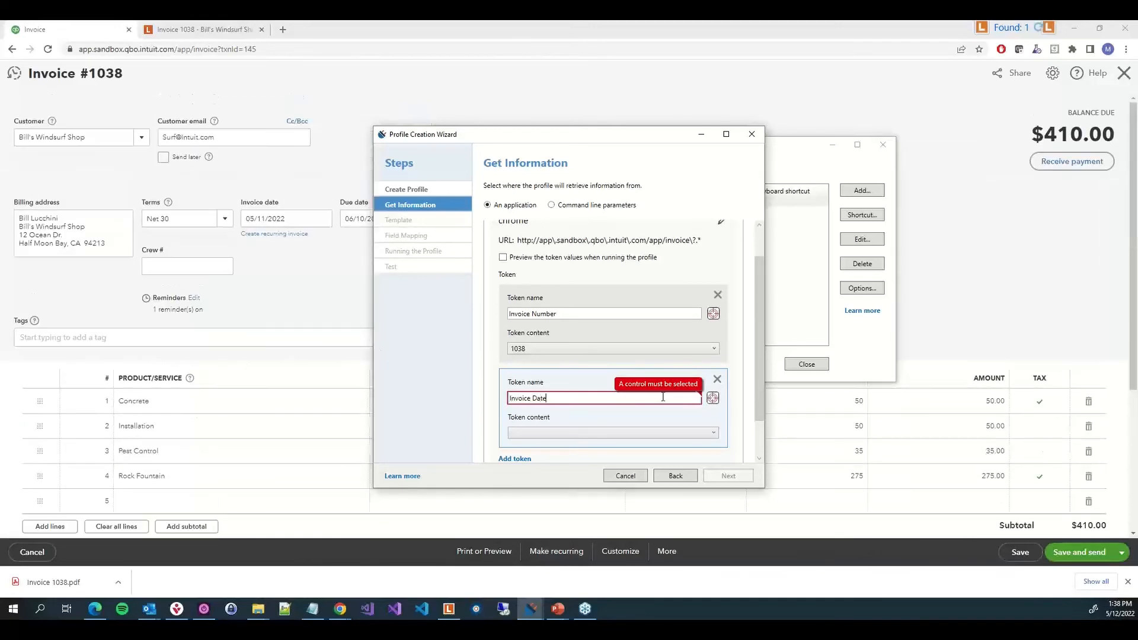
left_click_drag(713, 399, 268, 218)
left_click(539, 435)
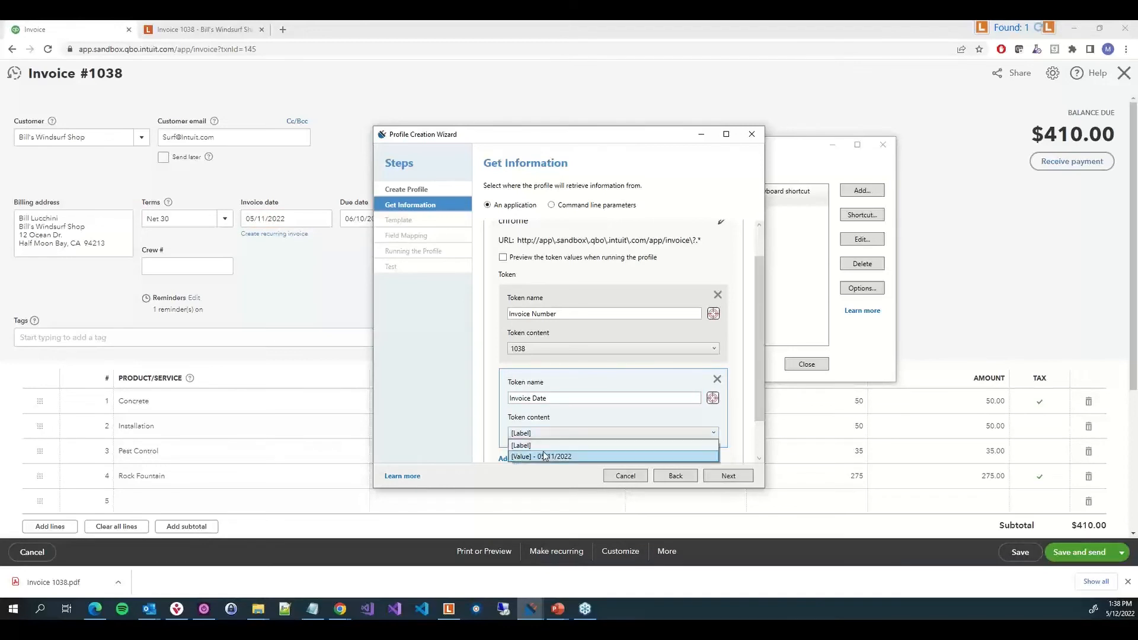
left_click(546, 456)
Add a "Customer Name" token captured from the customer field, using its value as content
scroll(548, 457, "down", 1)
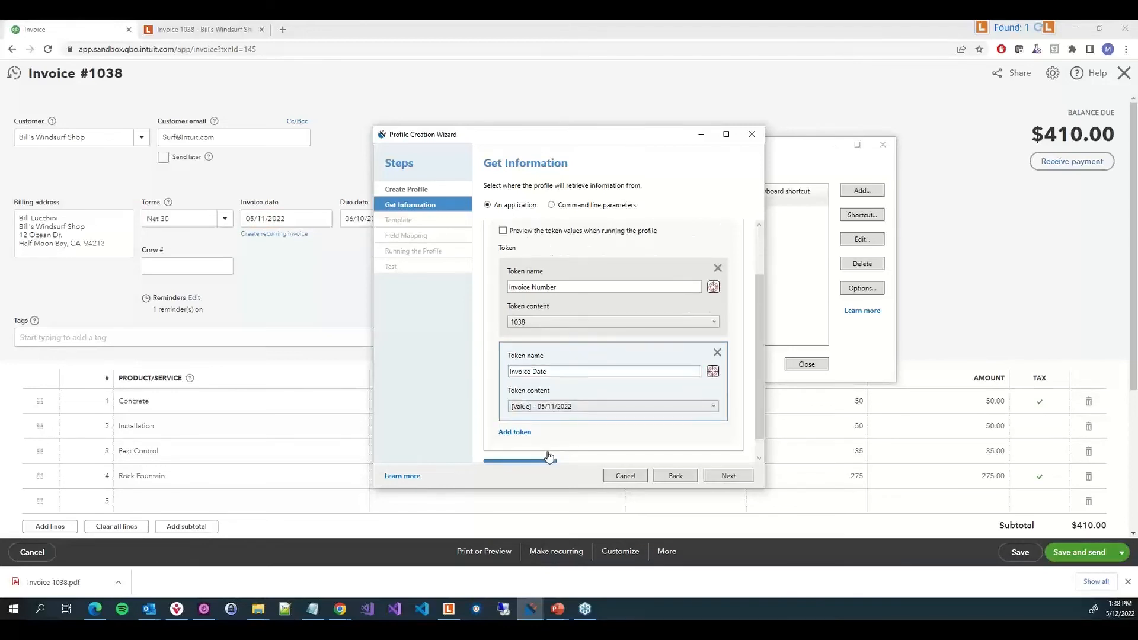
left_click(519, 433)
left_click(556, 399)
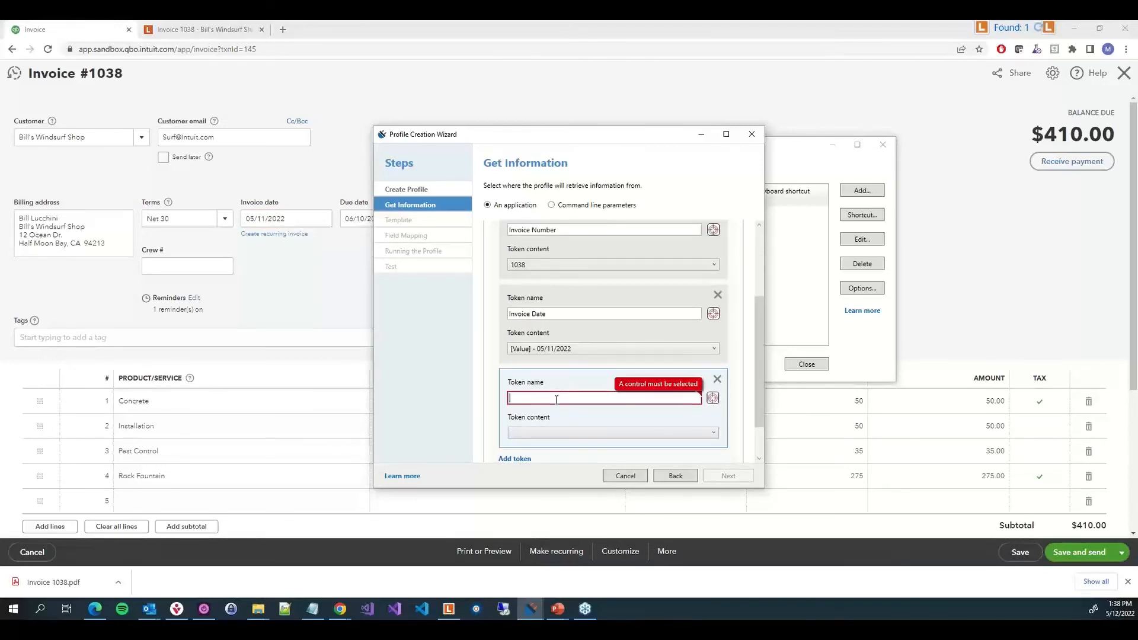
type("Customer Name")
left_click_drag(713, 397, 84, 135)
scroll(557, 403, "down", 1)
left_click(571, 386)
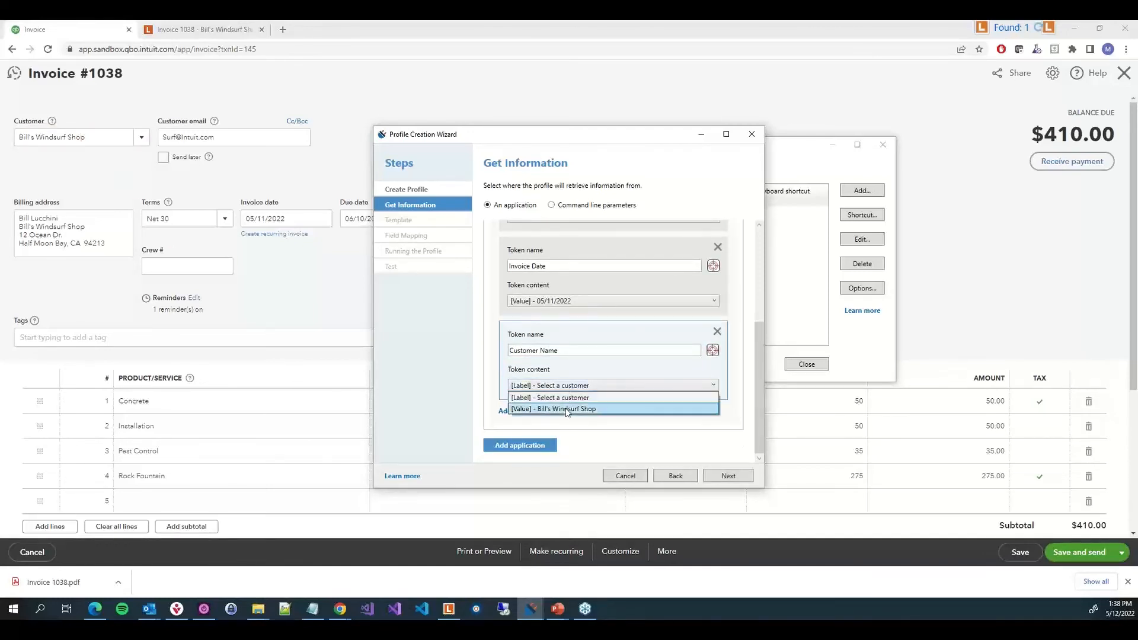
left_click(567, 409)
Add an "Invoice Total" token captured from the invoice's total amount, then continue to the template step
left_click(524, 411)
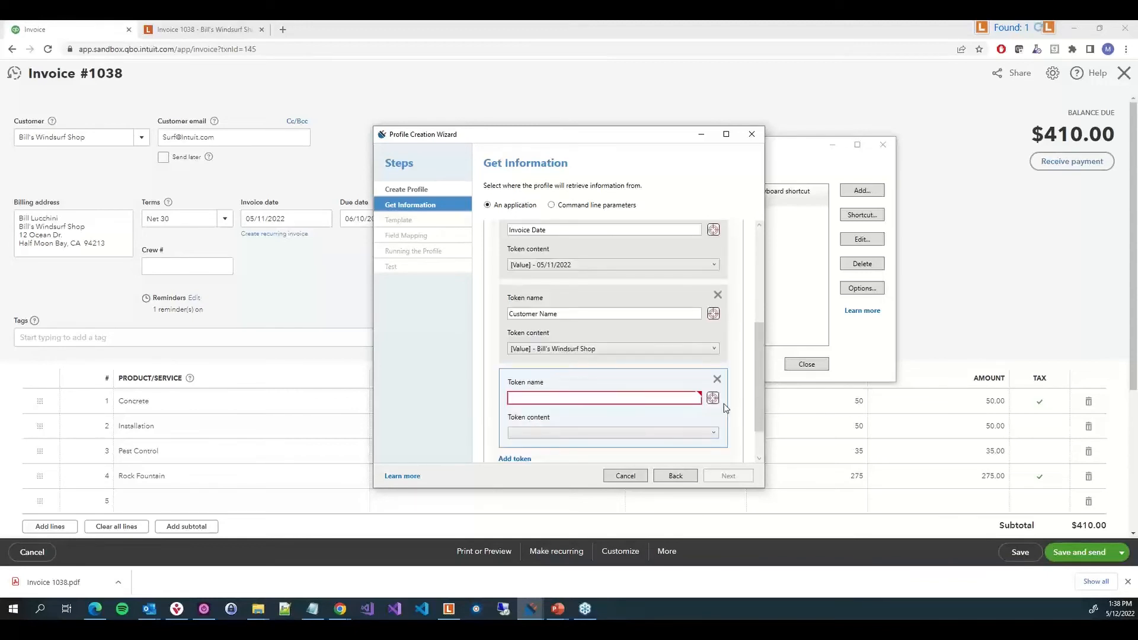
scroll(803, 406, "down", 1)
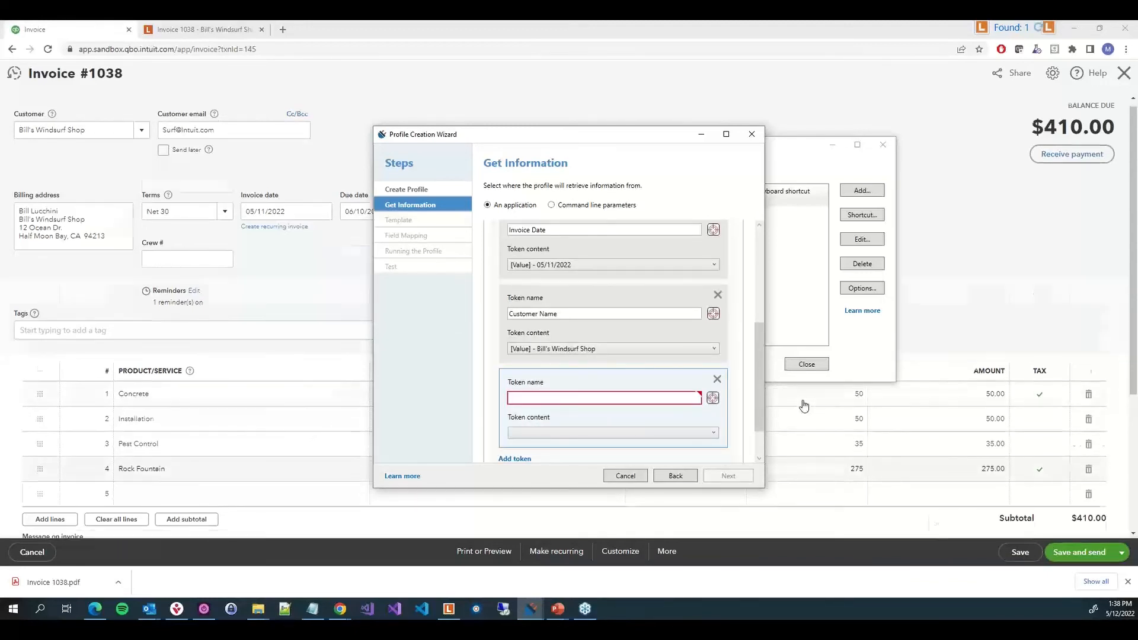
scroll(804, 406, "down", 3)
left_click_drag(712, 398, 1087, 406)
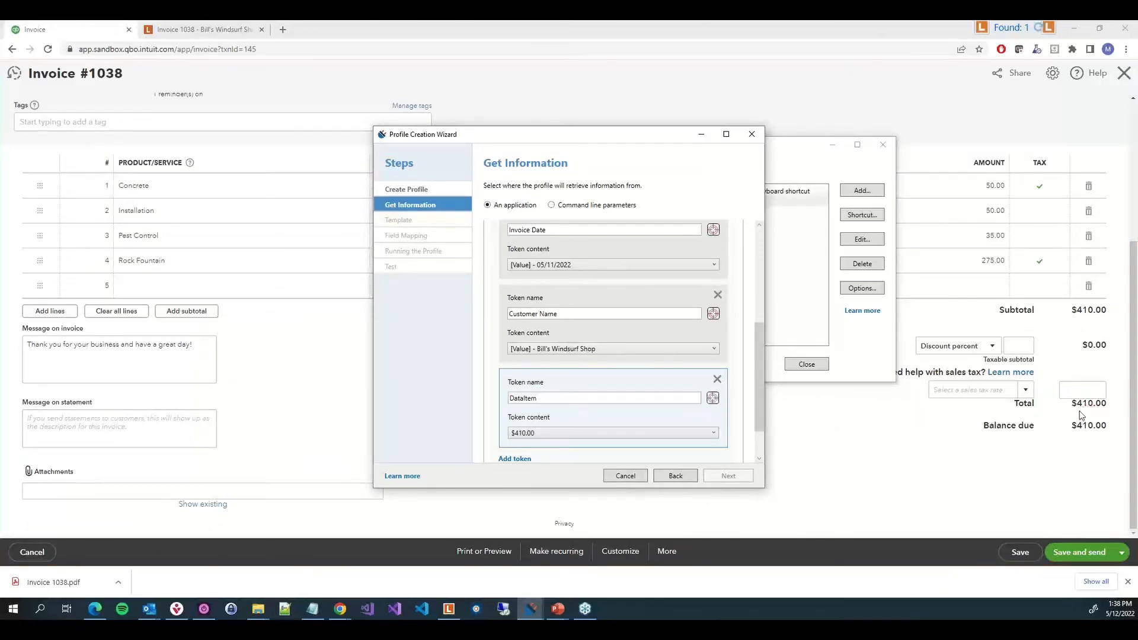
scroll(534, 432, "down", 1)
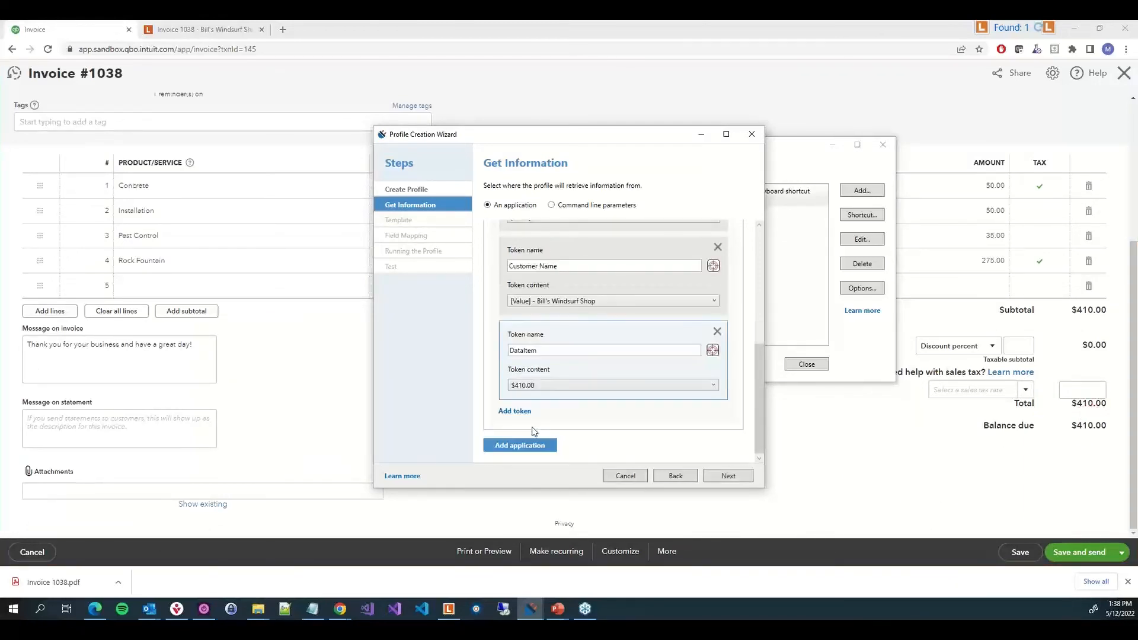
double_click(546, 356)
key("BackSpace")
type("Invoice Total")
left_click(729, 477)
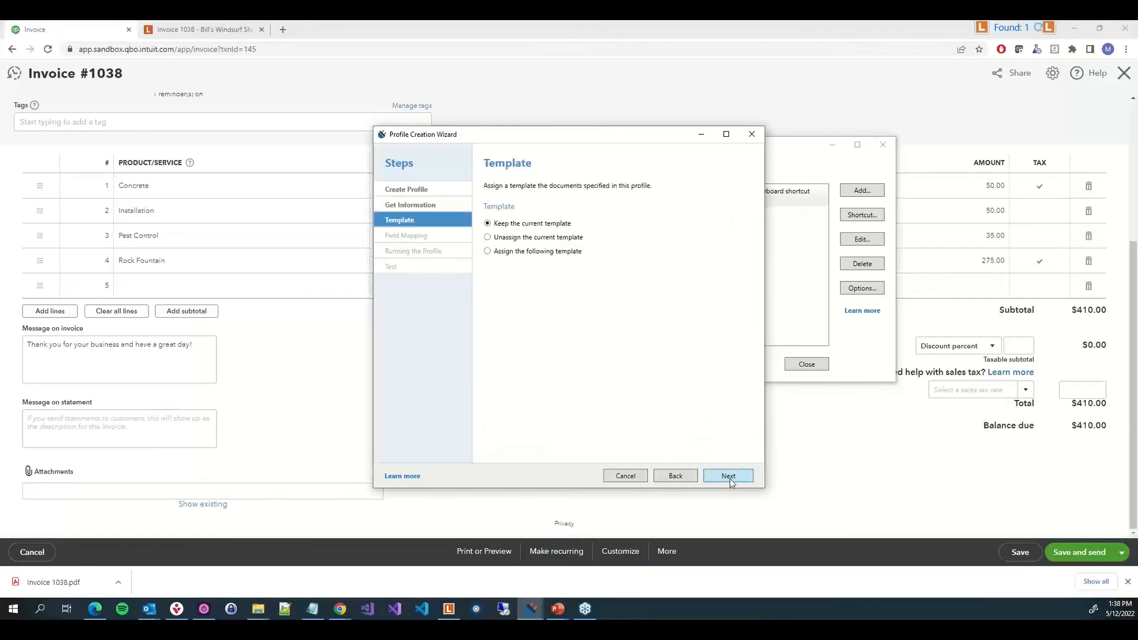
Choose to assign a specific template and sign in to Laserfiche Cloud to load the templates
left_click(533, 254)
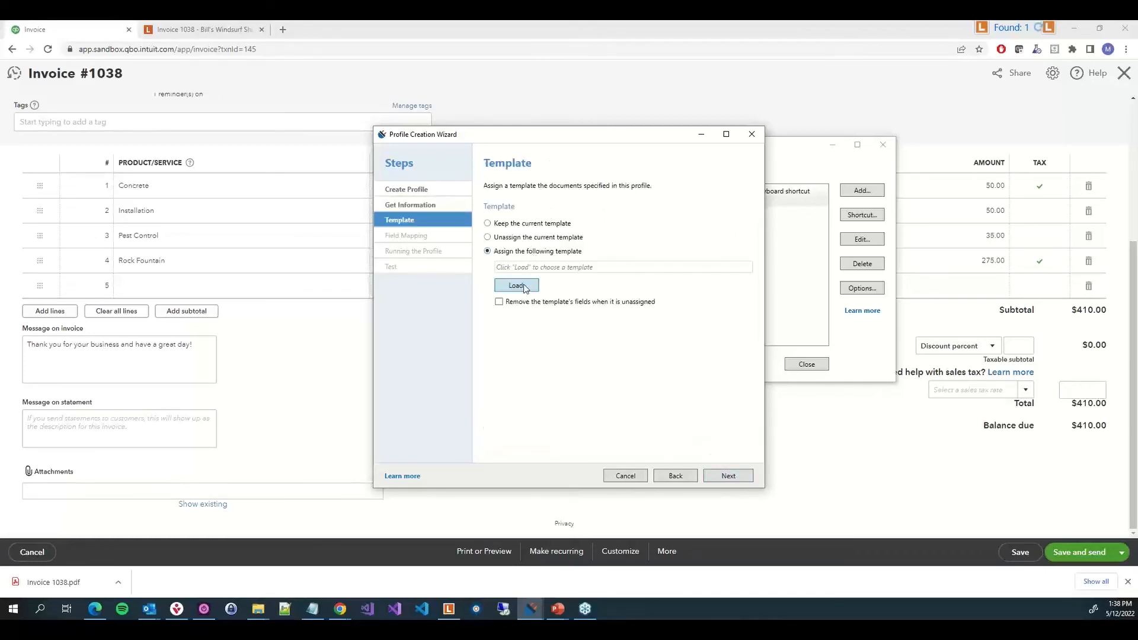
left_click(525, 287)
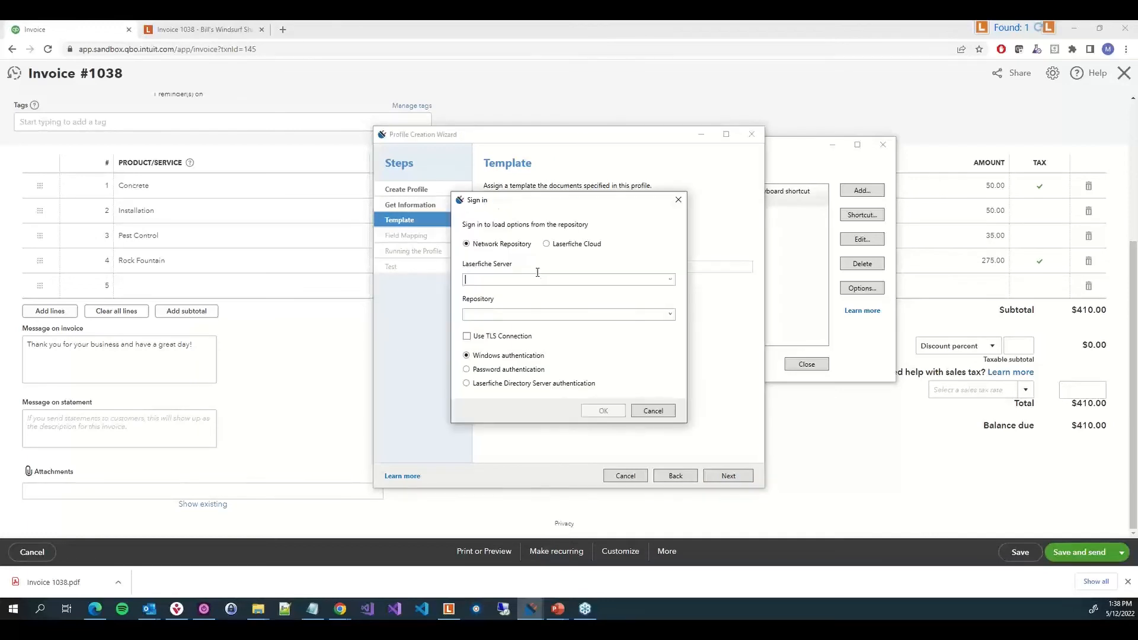
left_click(560, 245)
left_click(588, 274)
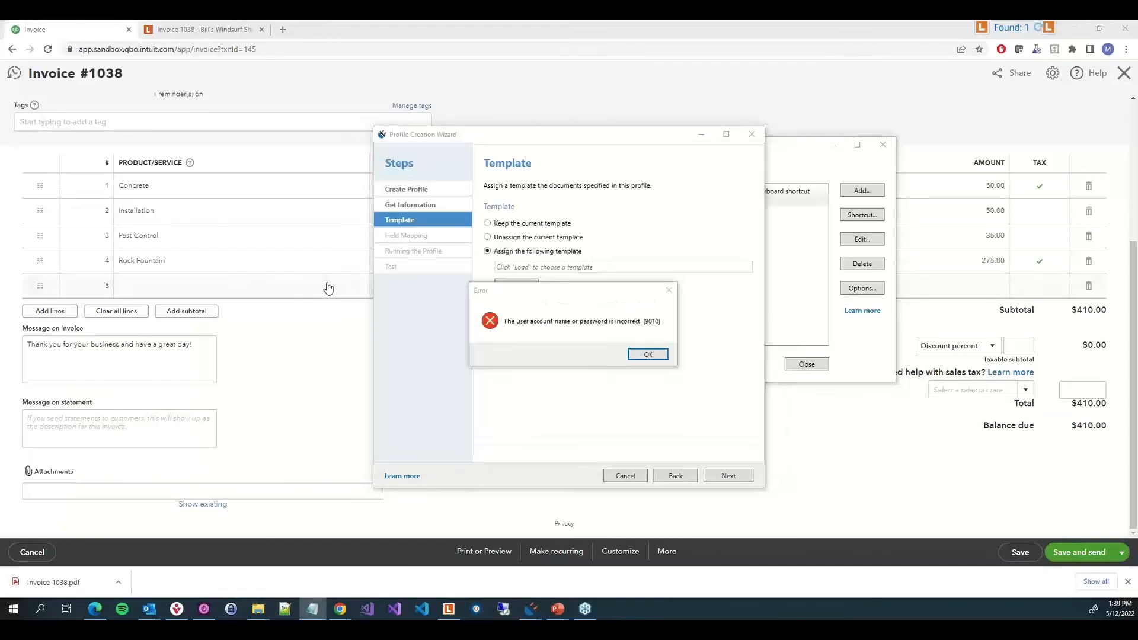
left_click(648, 354)
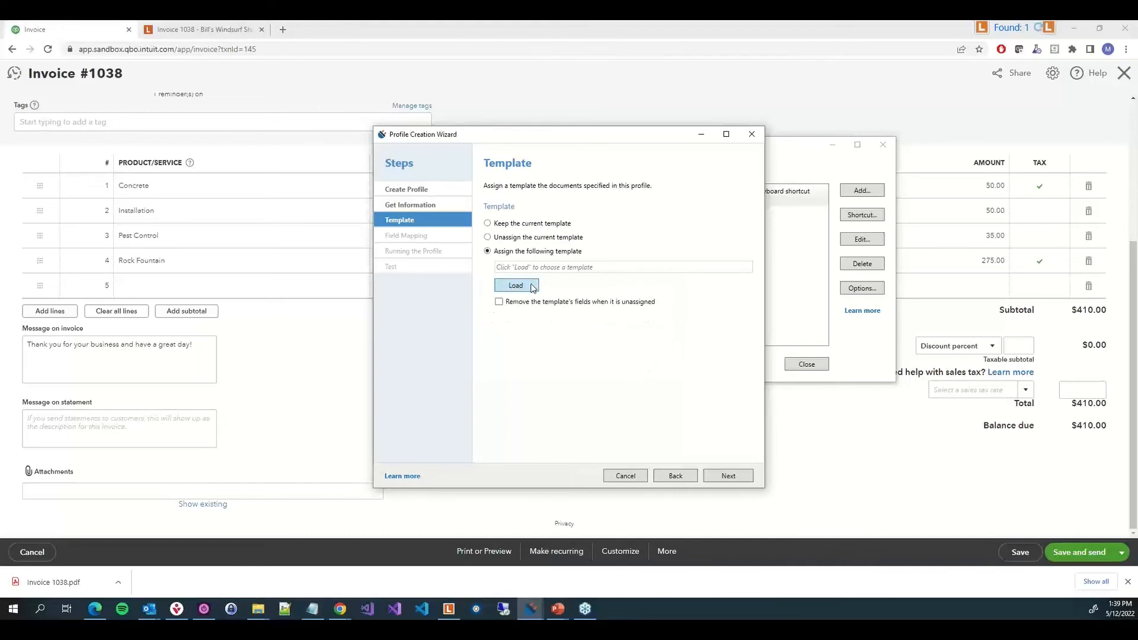
left_click(531, 287)
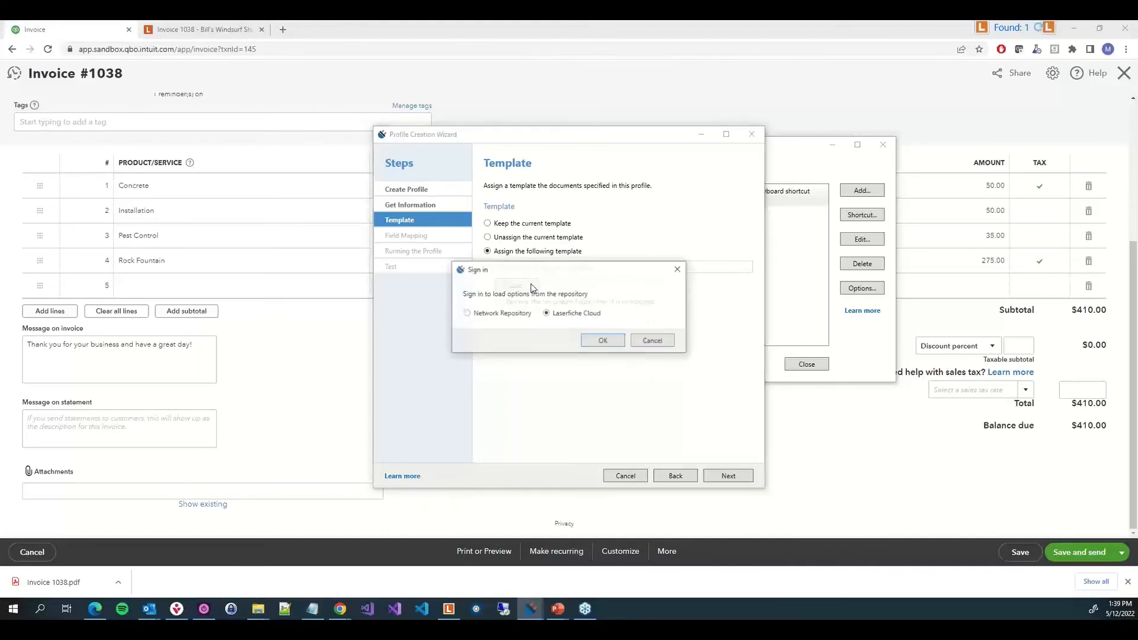
left_click(604, 342)
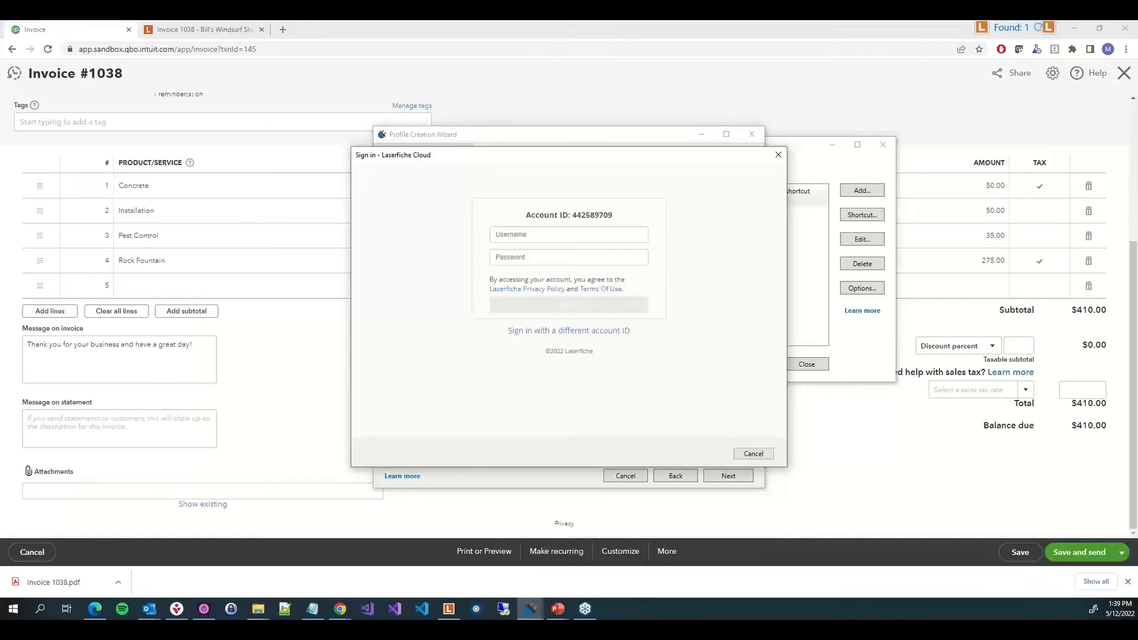
Sign in to Laserfiche Cloud with the account username and password
left_click(603, 233)
type("V")
type("ichael")
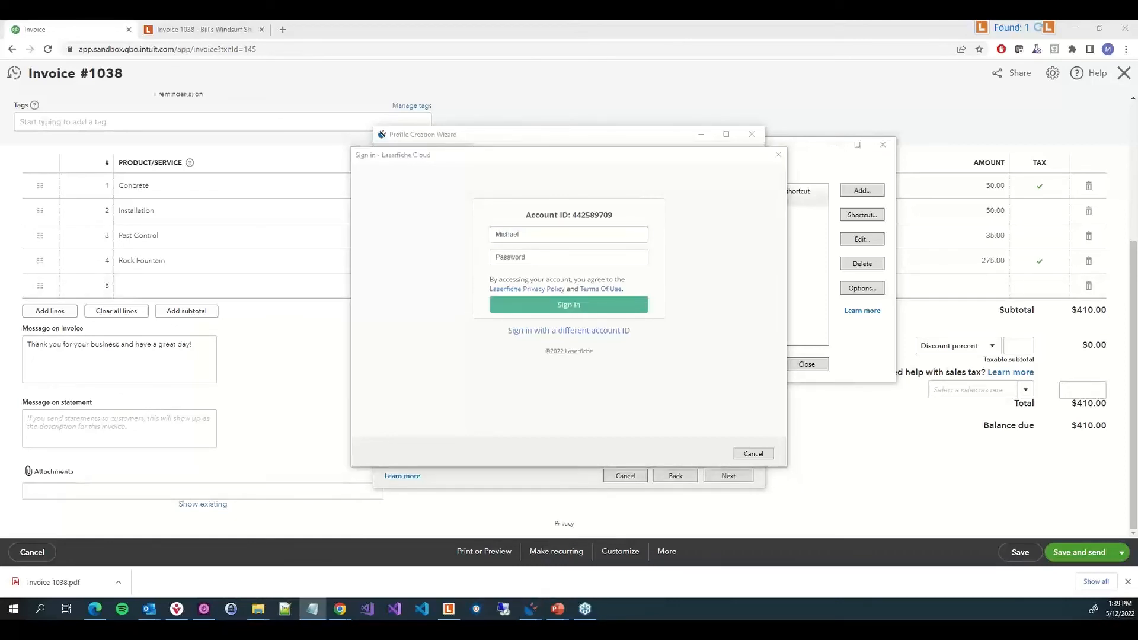
left_click(521, 259)
key("ctrl+v")
left_click(542, 305)
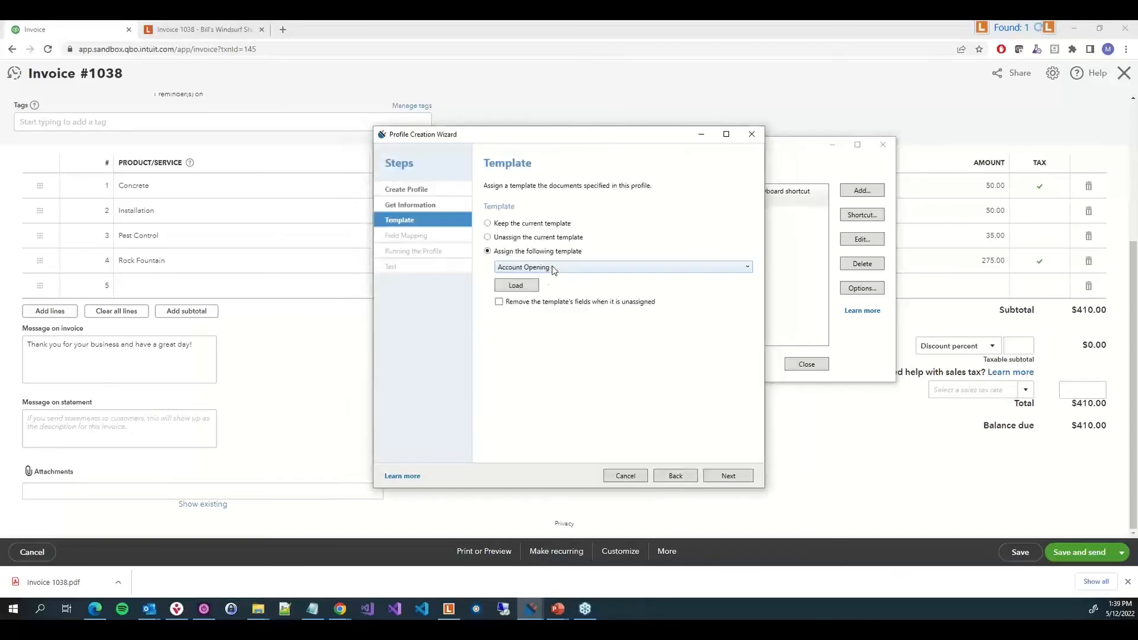
Assign the Customer Invoice template to the documents and continue to field mapping
left_click(553, 267)
left_click(553, 390)
left_click(729, 476)
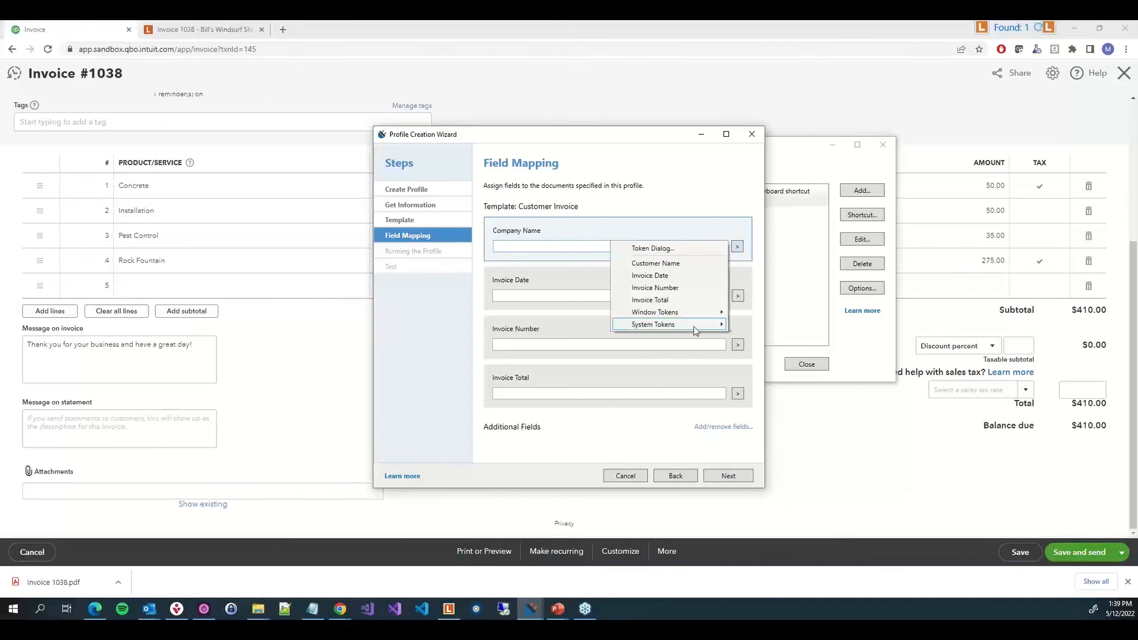
Map the Company Name, Invoice Date, Invoice Number and Invoice Total fields to the Customer Name, Invoice Date, Invoice Number and Invoice Total tokens
left_click(655, 264)
left_click(737, 295)
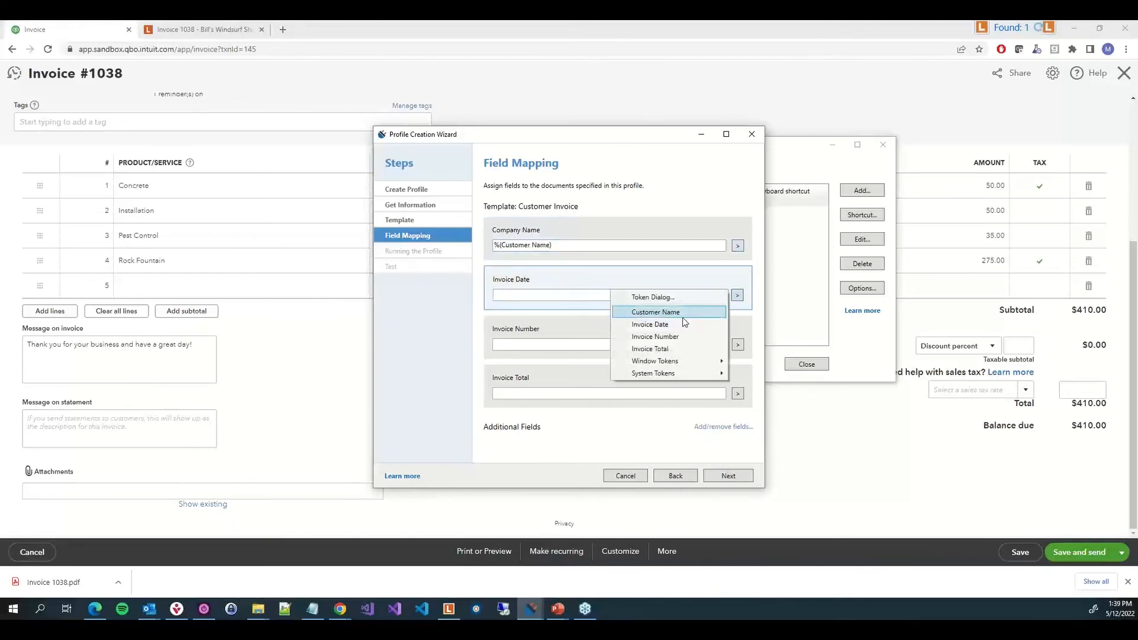
left_click(677, 328)
left_click(738, 345)
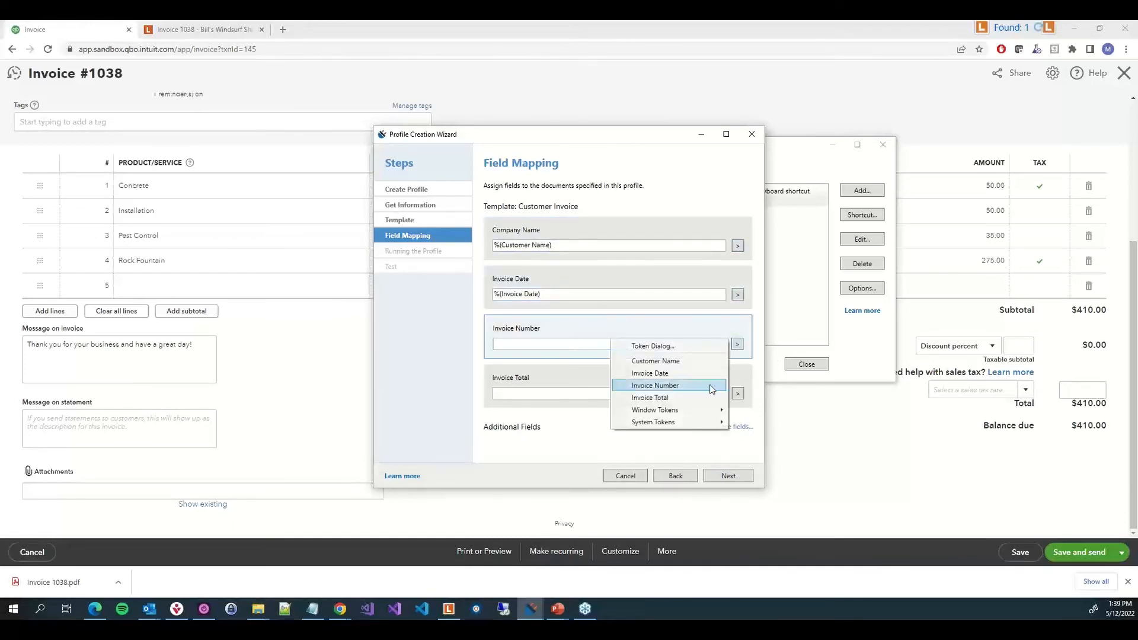
left_click(711, 386)
left_click(737, 394)
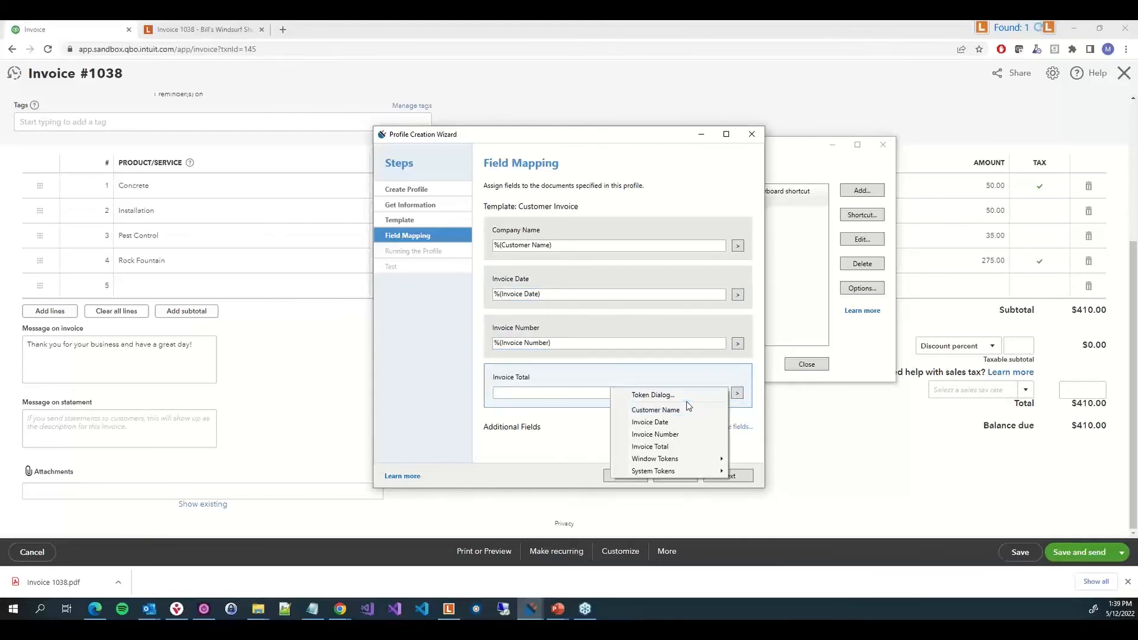
left_click(676, 446)
left_click(737, 393)
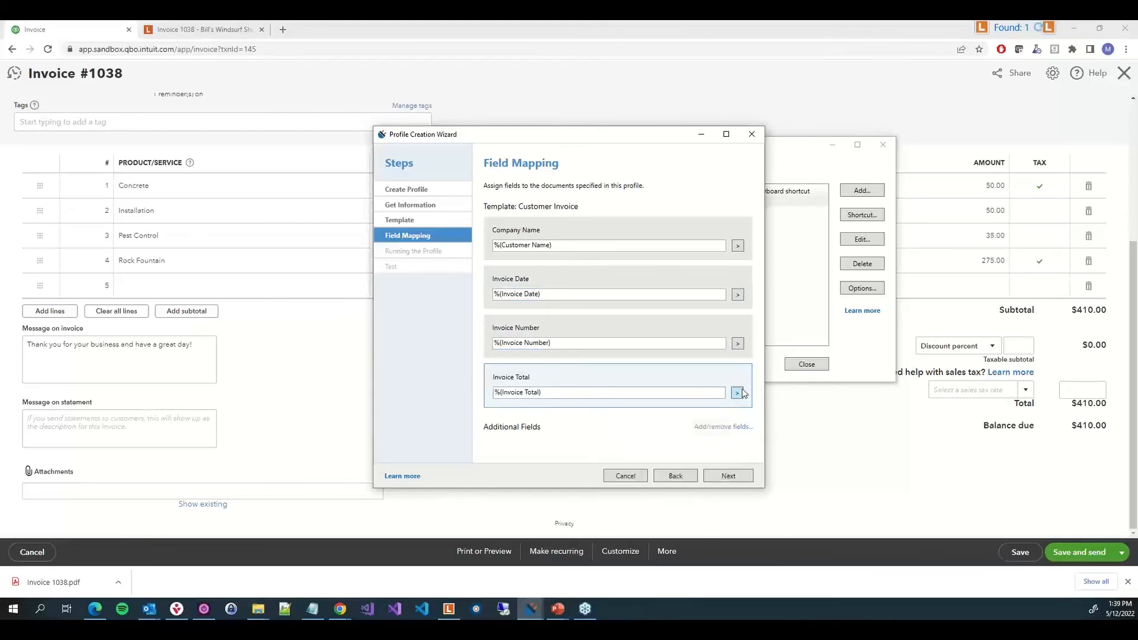
Apply the regular expression \$(.*) to the Invoice Total token and advance through the running options to the Test step
left_click(631, 393)
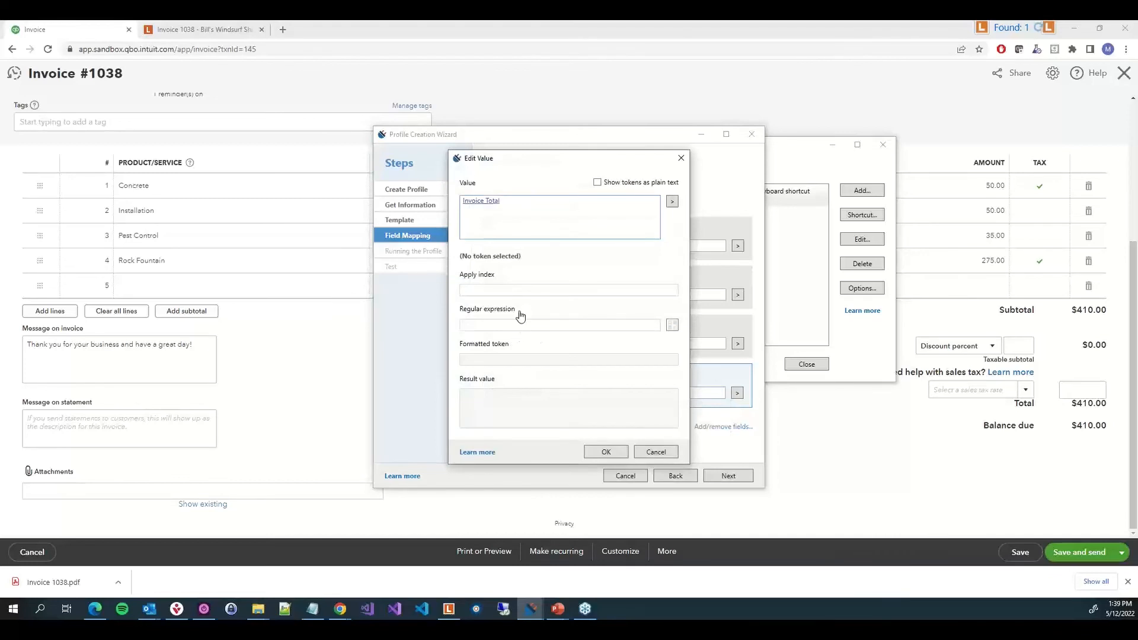
left_click(479, 320)
type("\\")
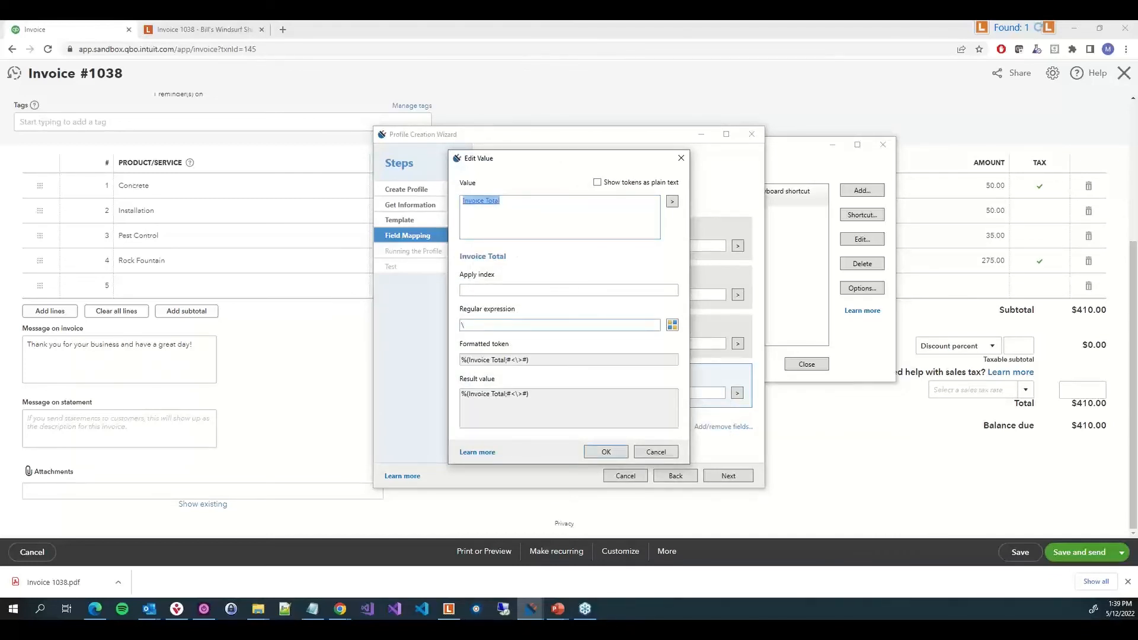
type("$(.*)")
key("Return")
left_click(728, 477)
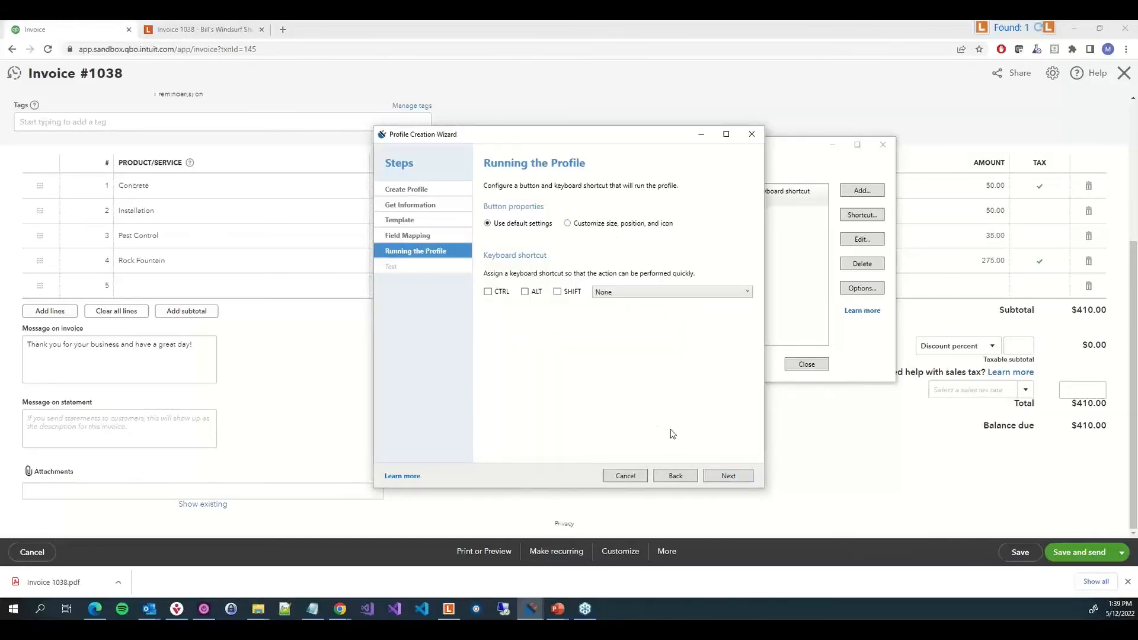
left_click(727, 476)
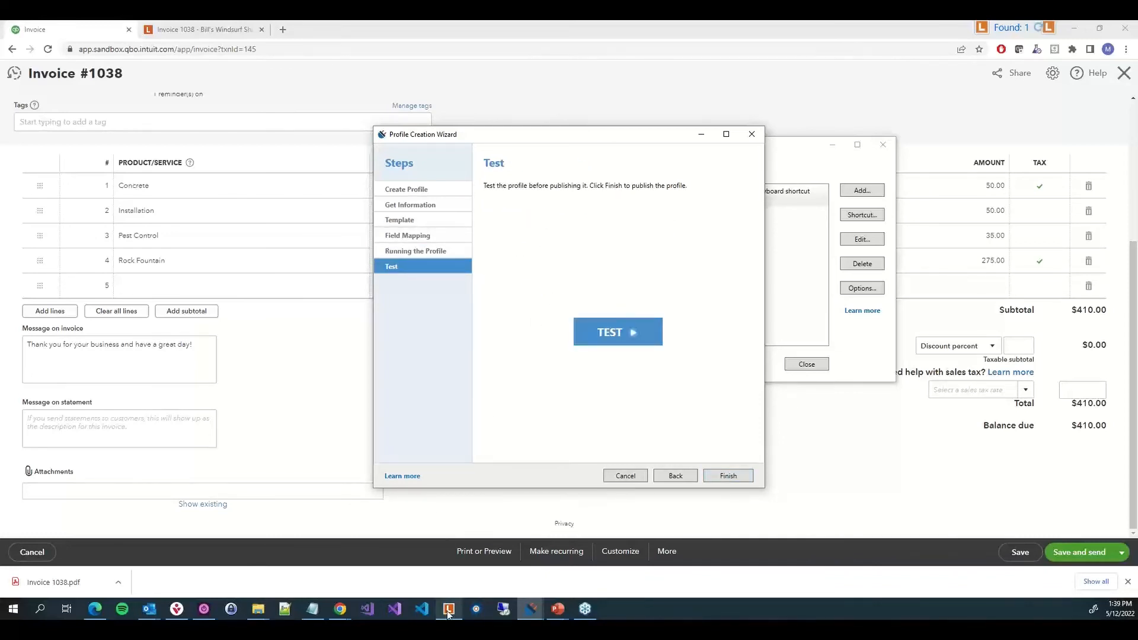
Import the downloaded Invoice 1038.pdf into the 1. Incomming Documents folder in the Laserfiche client and open it
mouse_move(449, 616)
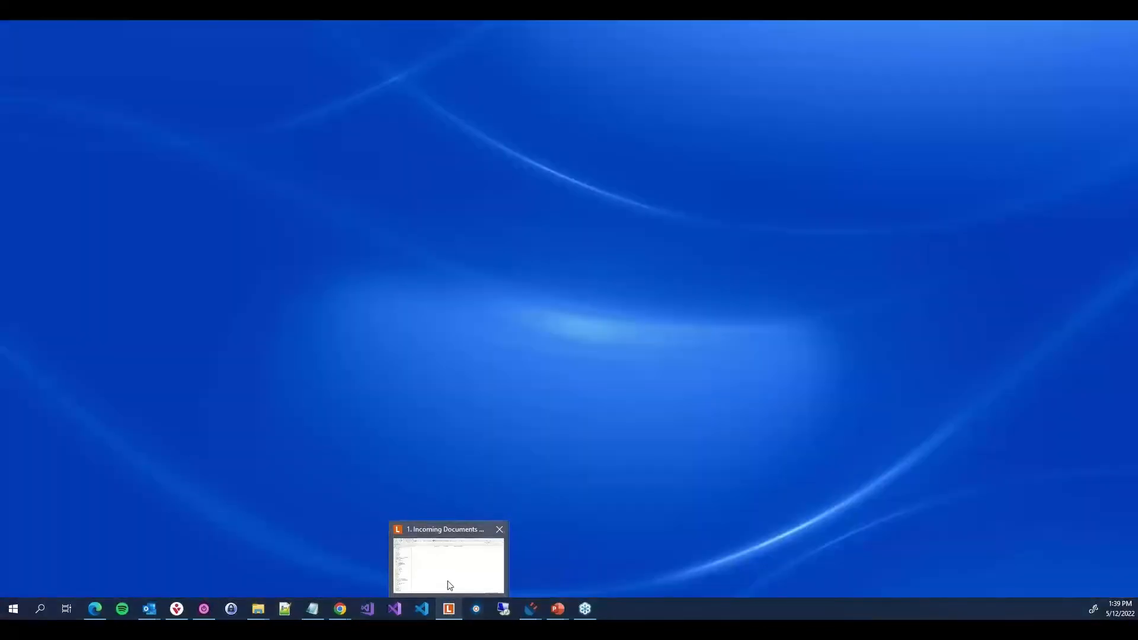
left_click(449, 585)
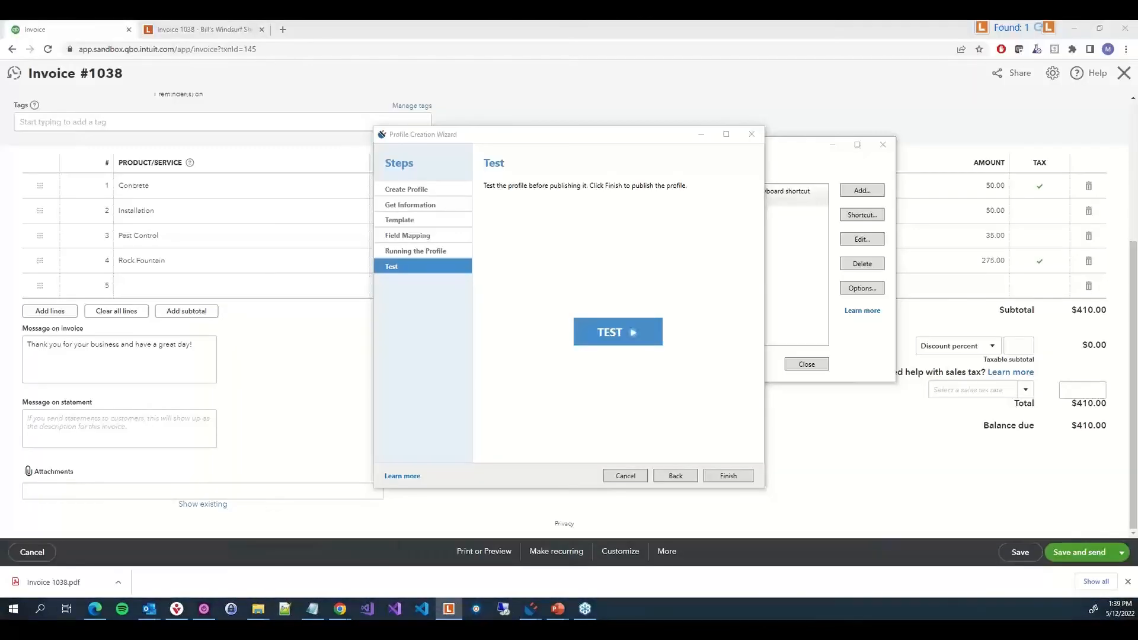
left_click_drag(1, 427, 649, 45)
left_click_drag(53, 582, 700, 354)
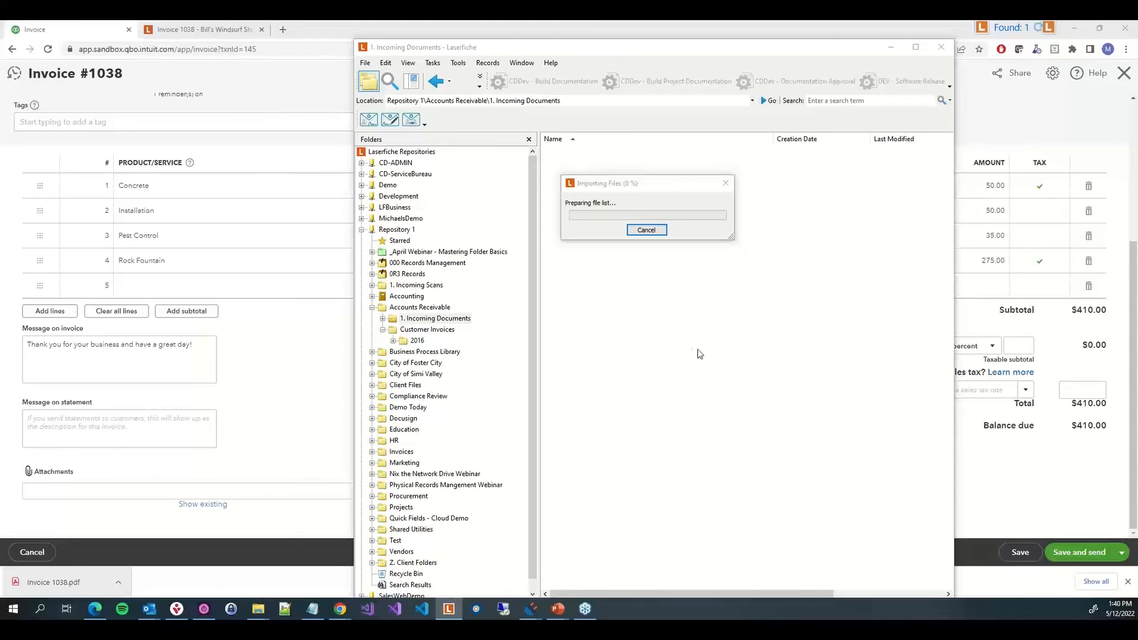
left_click(555, 433)
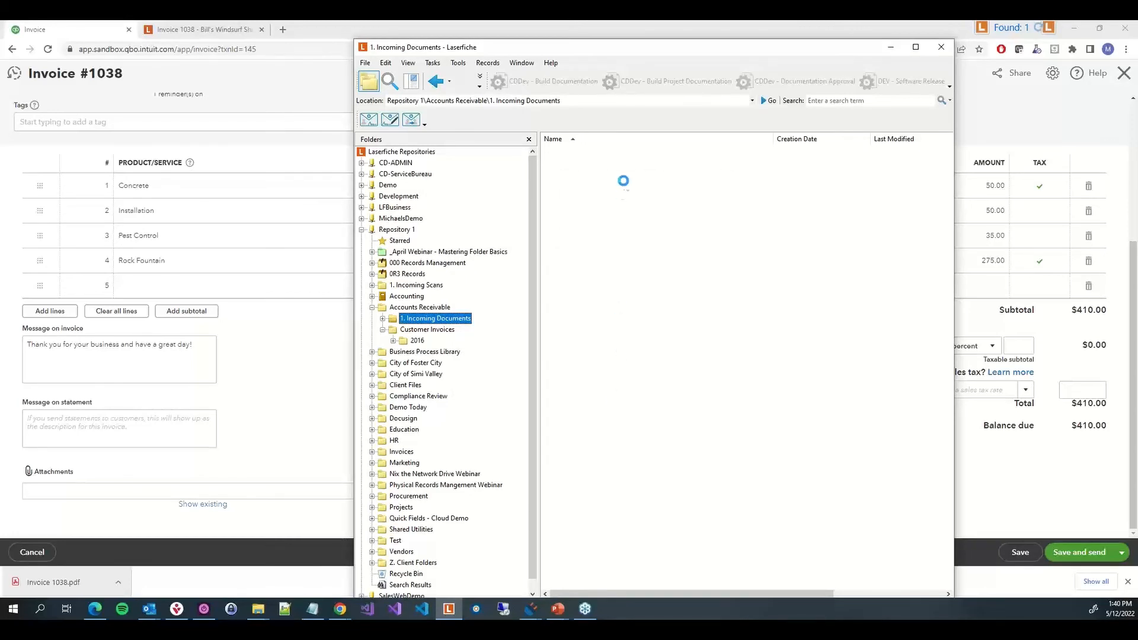
left_click(622, 152)
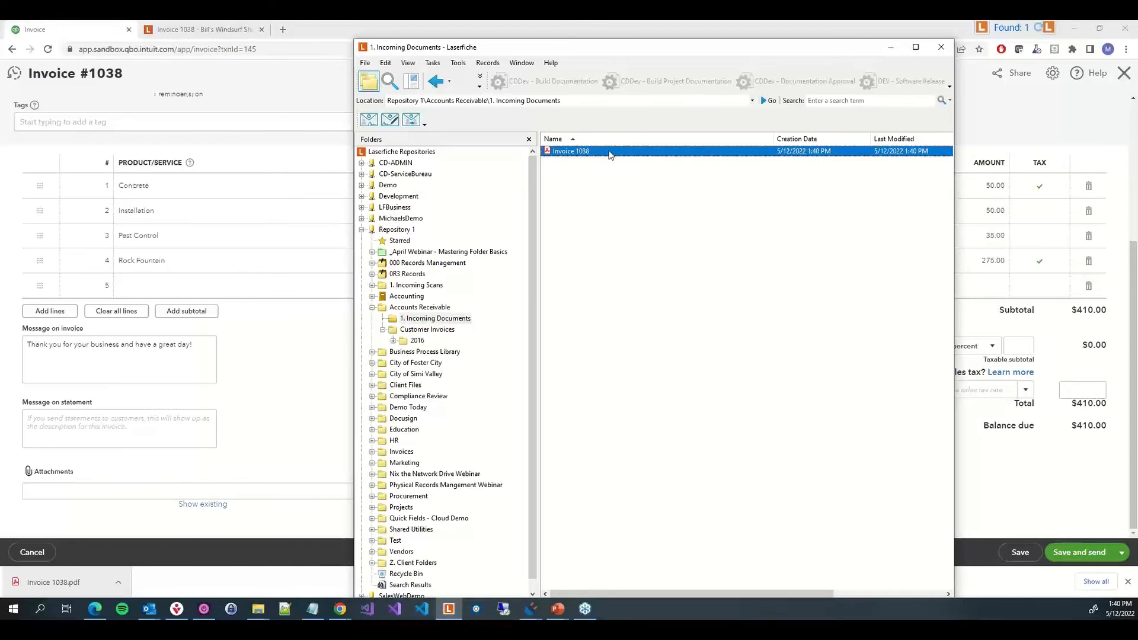
double_click(610, 154)
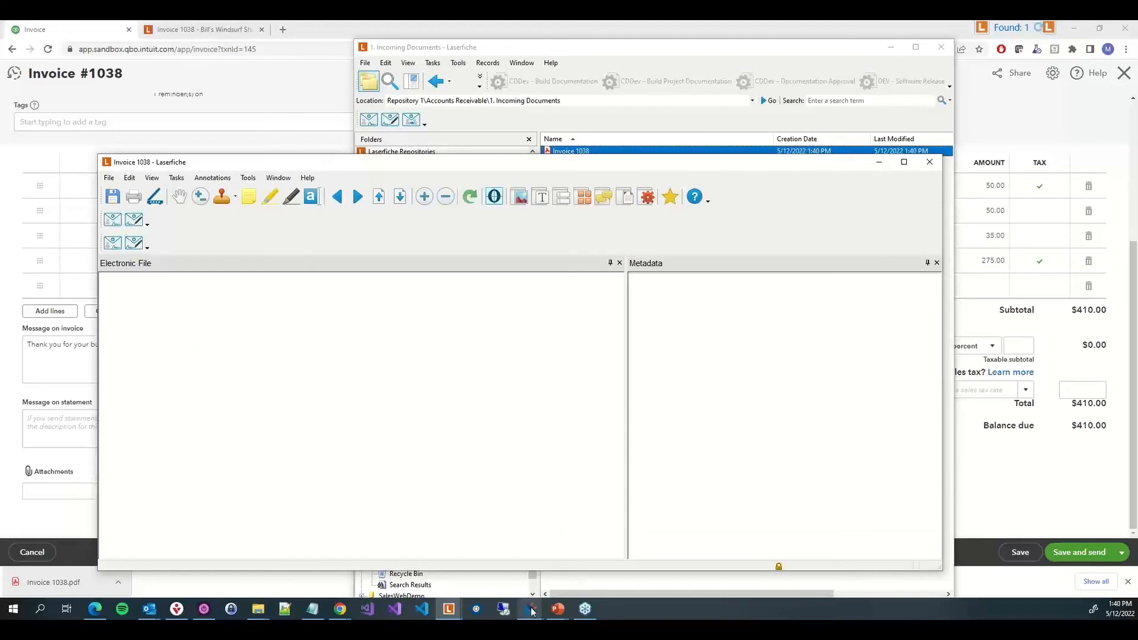
Test the profile on the open Invoice 1038 document, agree to assign its fields, then close the document and the invoice
mouse_move(532, 611)
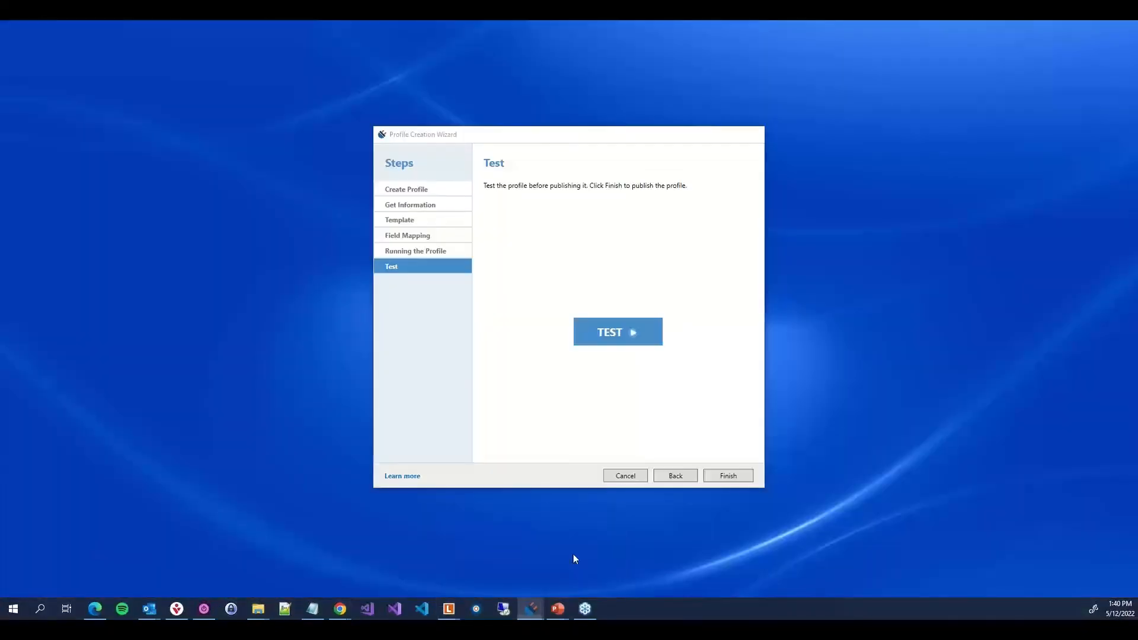
left_click(574, 554)
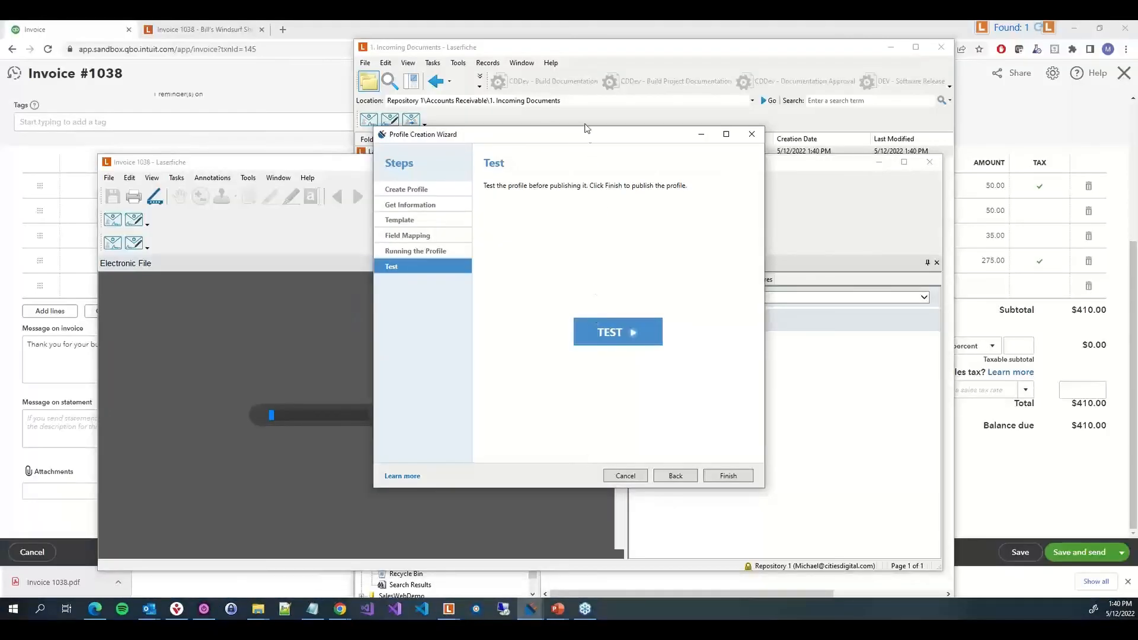
left_click_drag(570, 137, 415, 134)
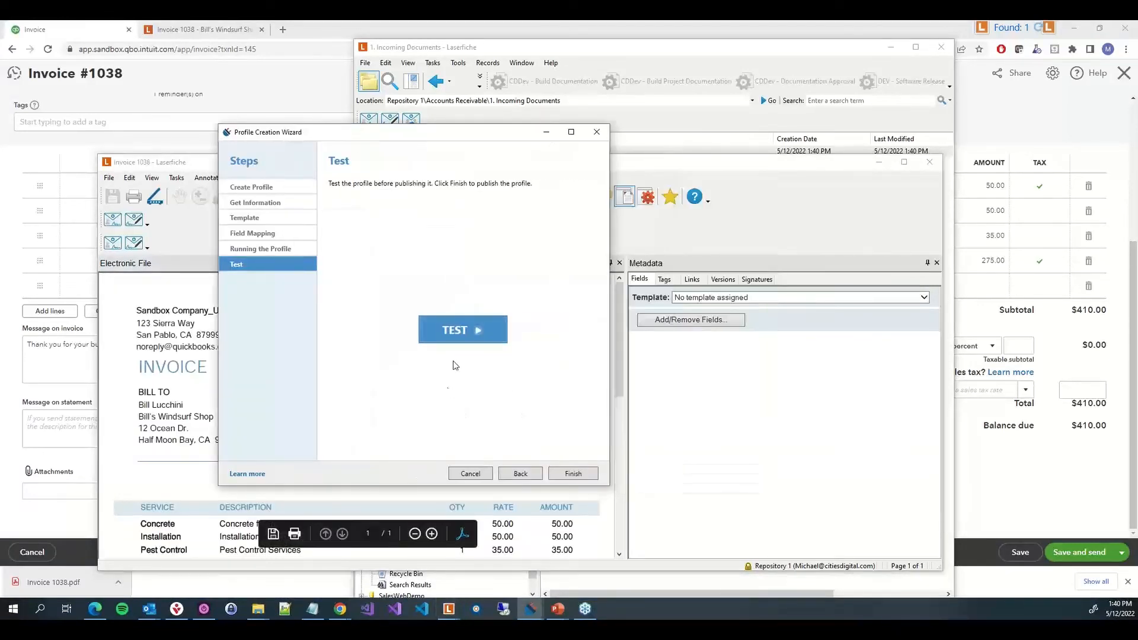
left_click(453, 329)
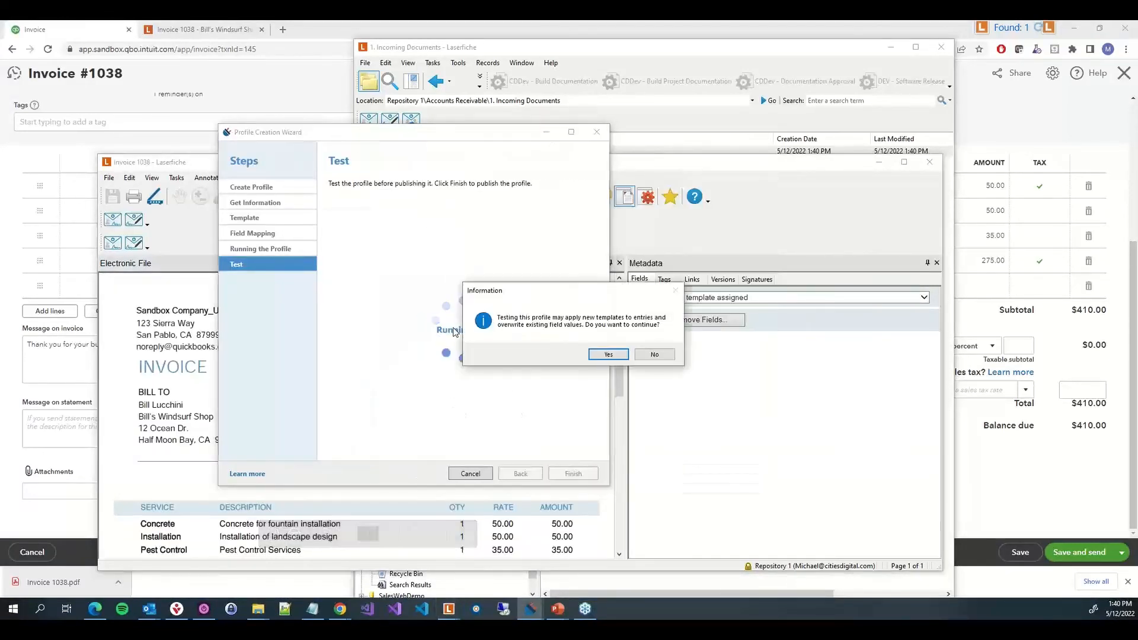
left_click(606, 354)
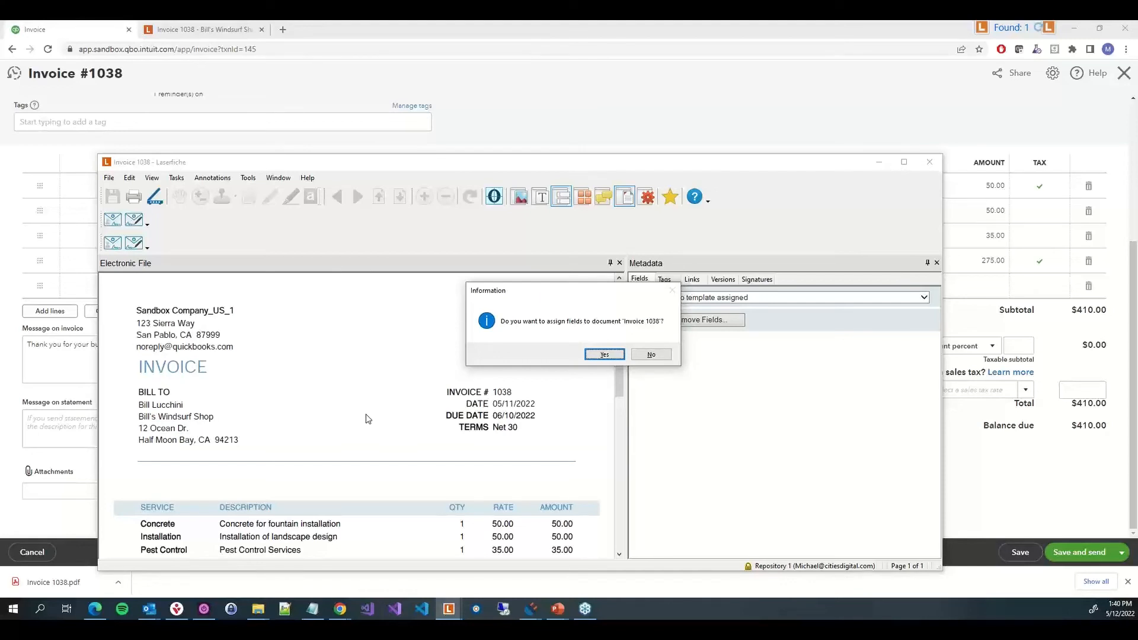
left_click(603, 356)
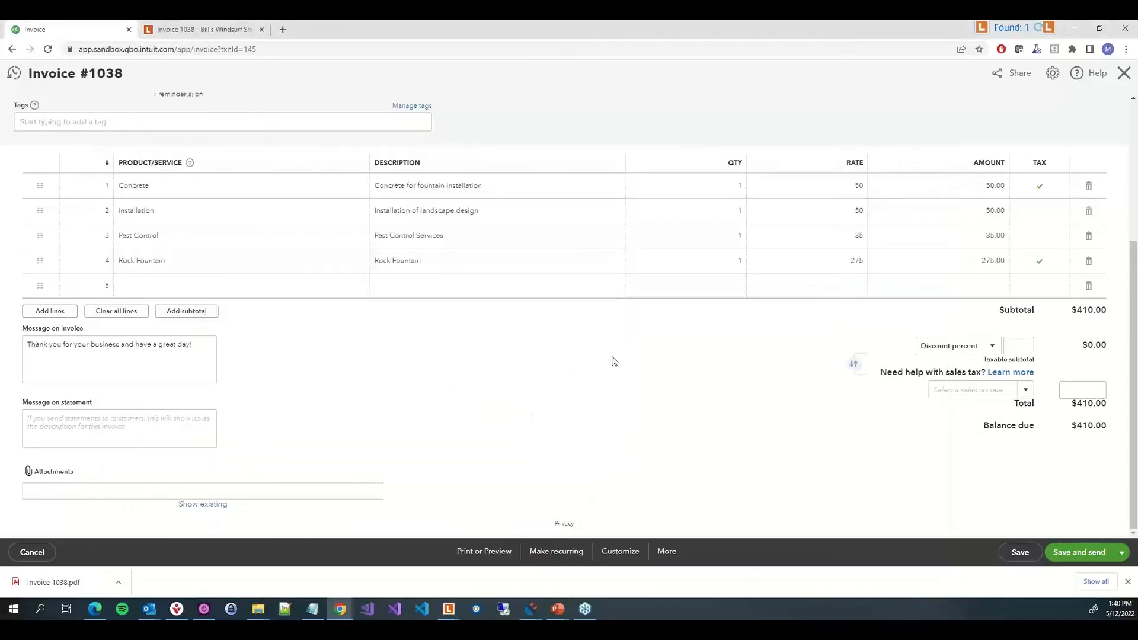
mouse_move(449, 608)
left_click(468, 589)
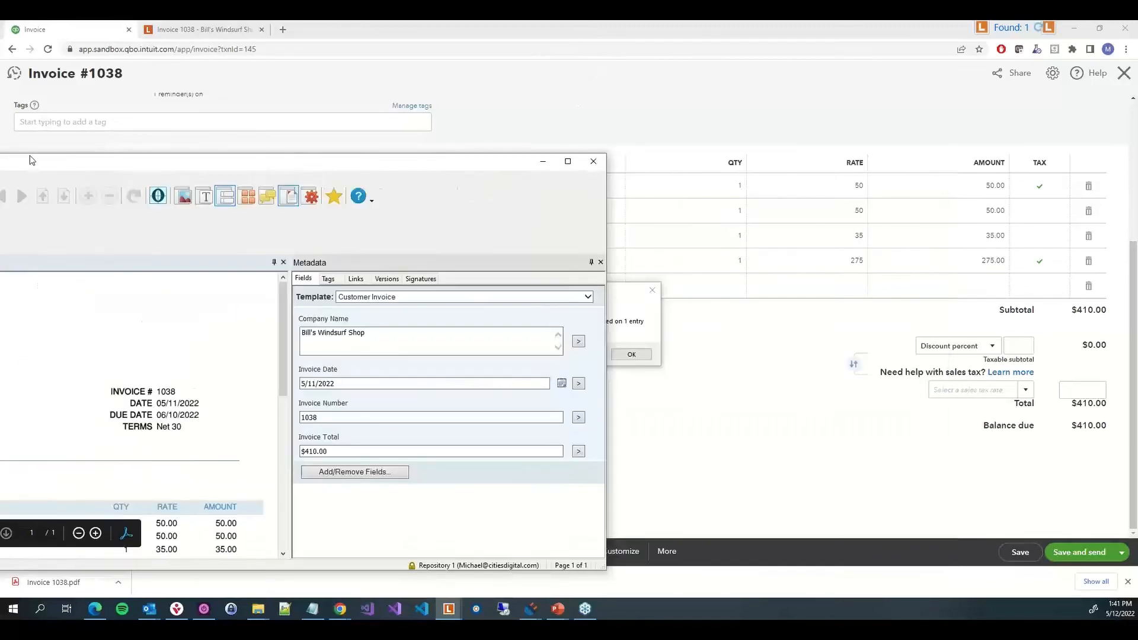
left_click(632, 355)
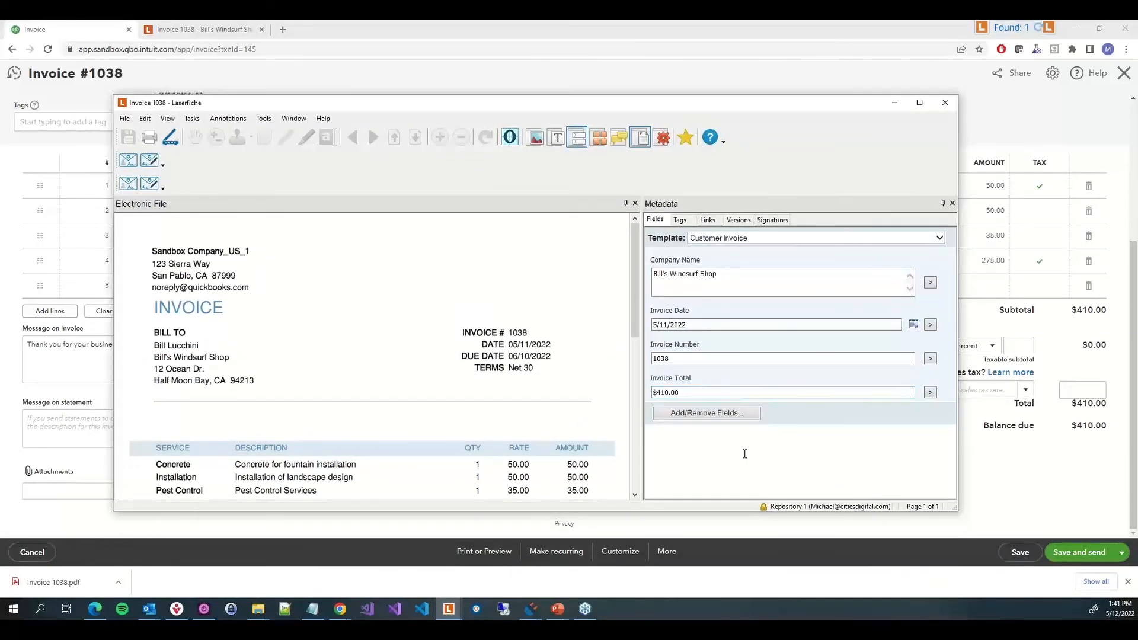
left_click(945, 102)
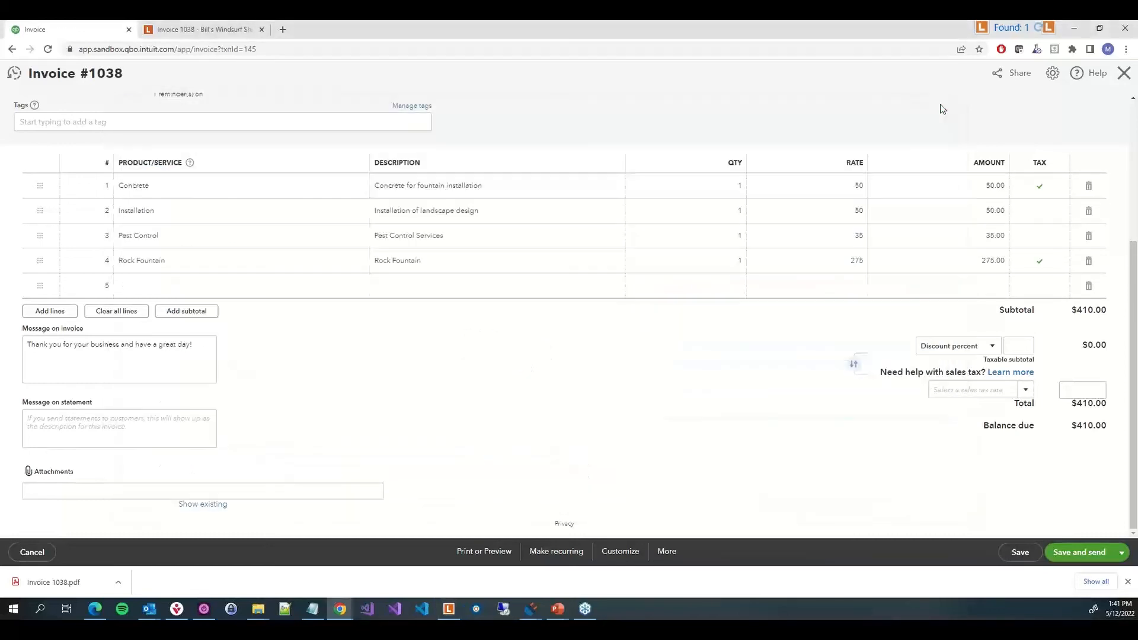
left_click(1124, 77)
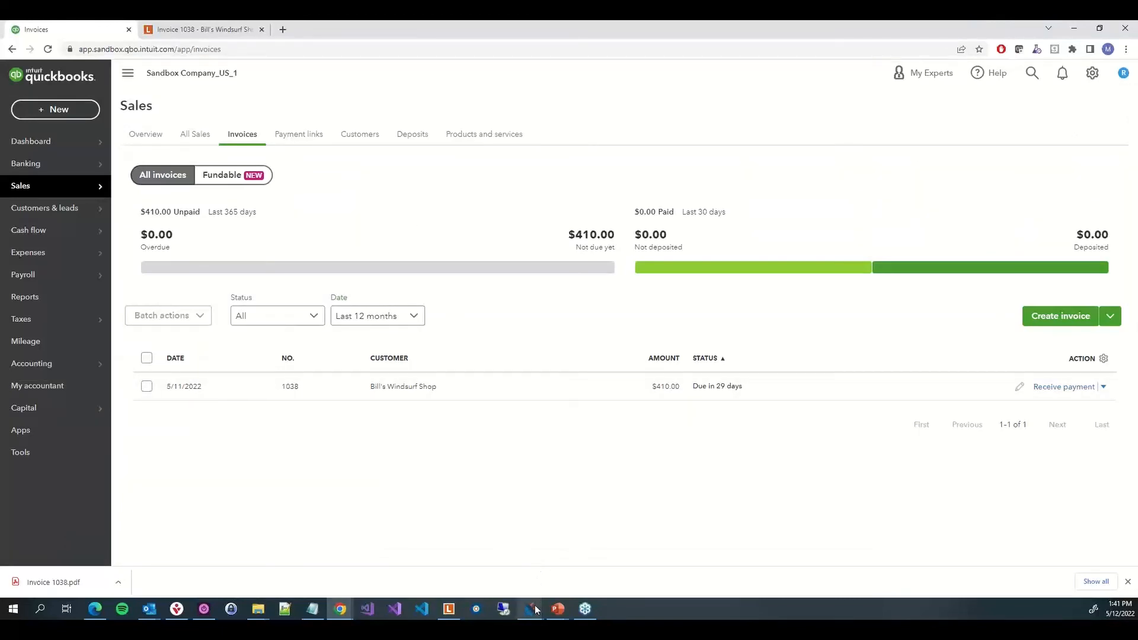
Finish the Profile Creation Wizard to publish the profile
mouse_move(535, 609)
left_click(584, 575)
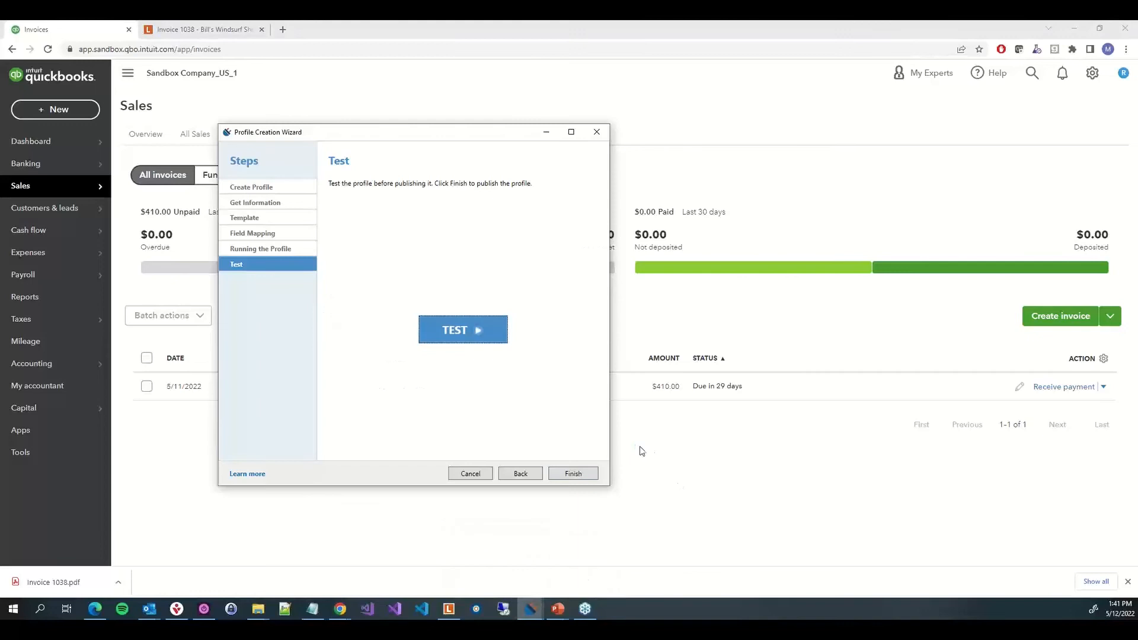
left_click(569, 474)
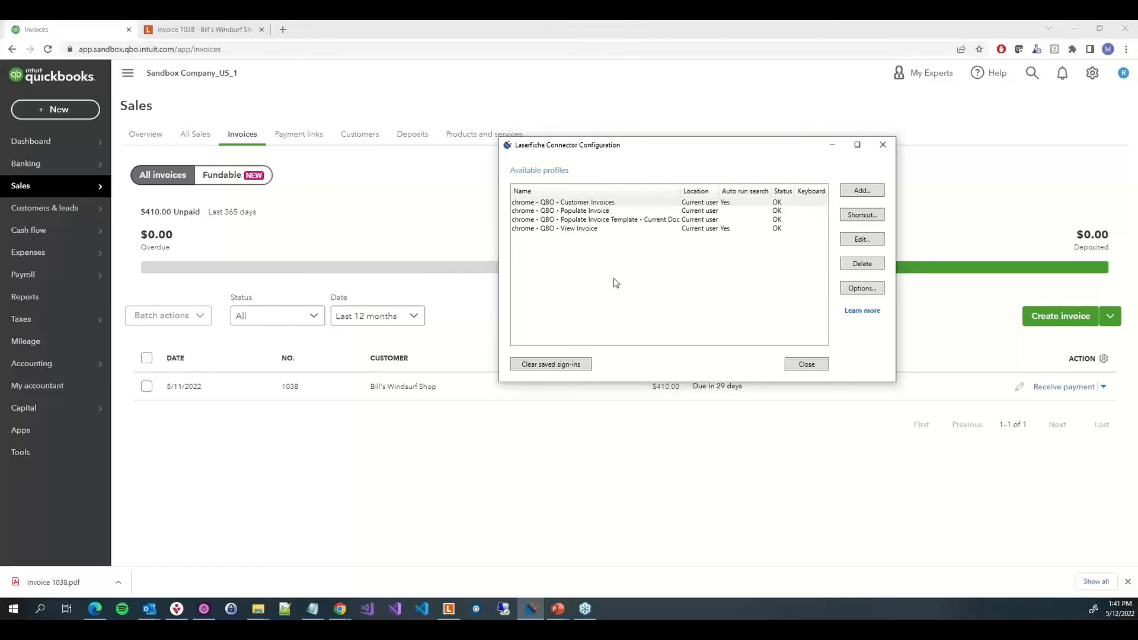
Add a new profile named "QBO - Check Scanning" that scans documents or pages into the Laserfiche web client, and continue
left_click(860, 189)
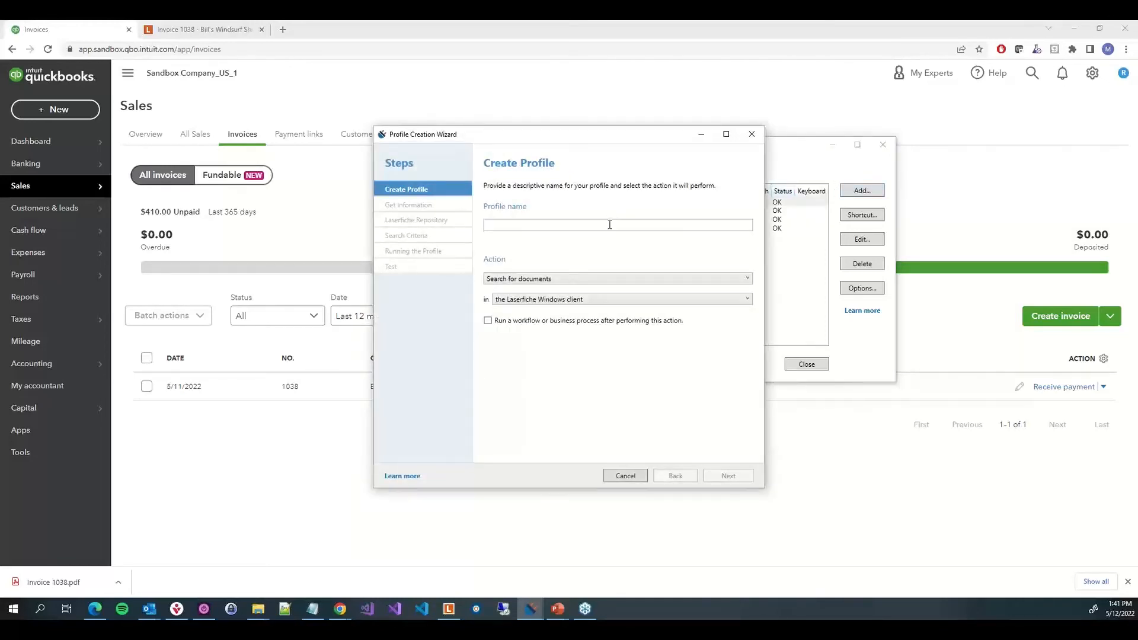
type("QBO - Check Scanning")
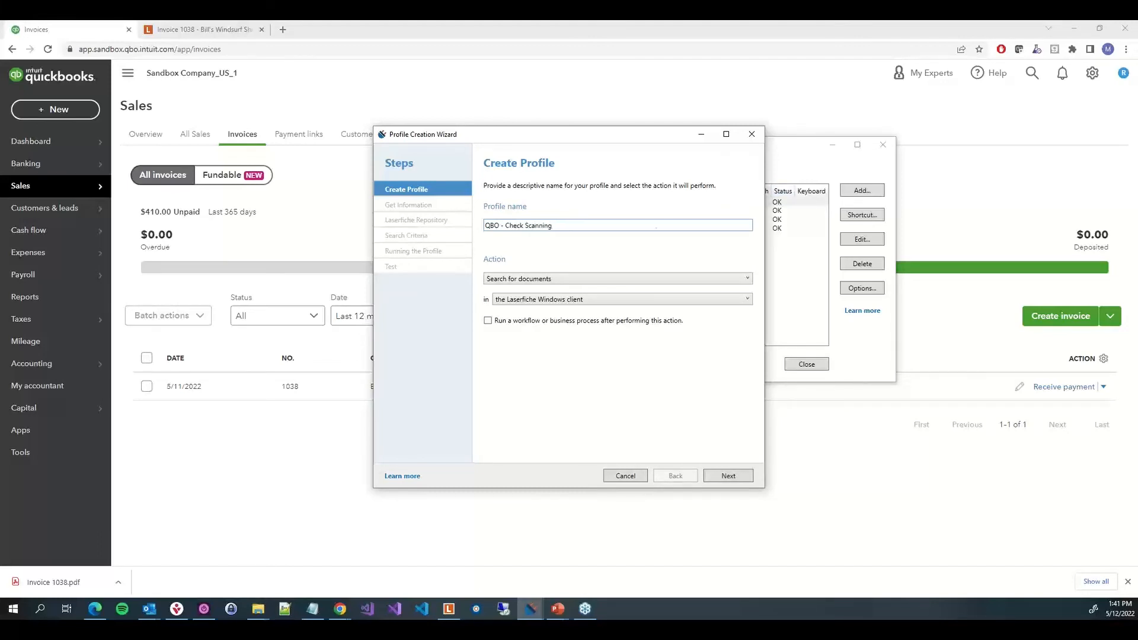
left_click(568, 280)
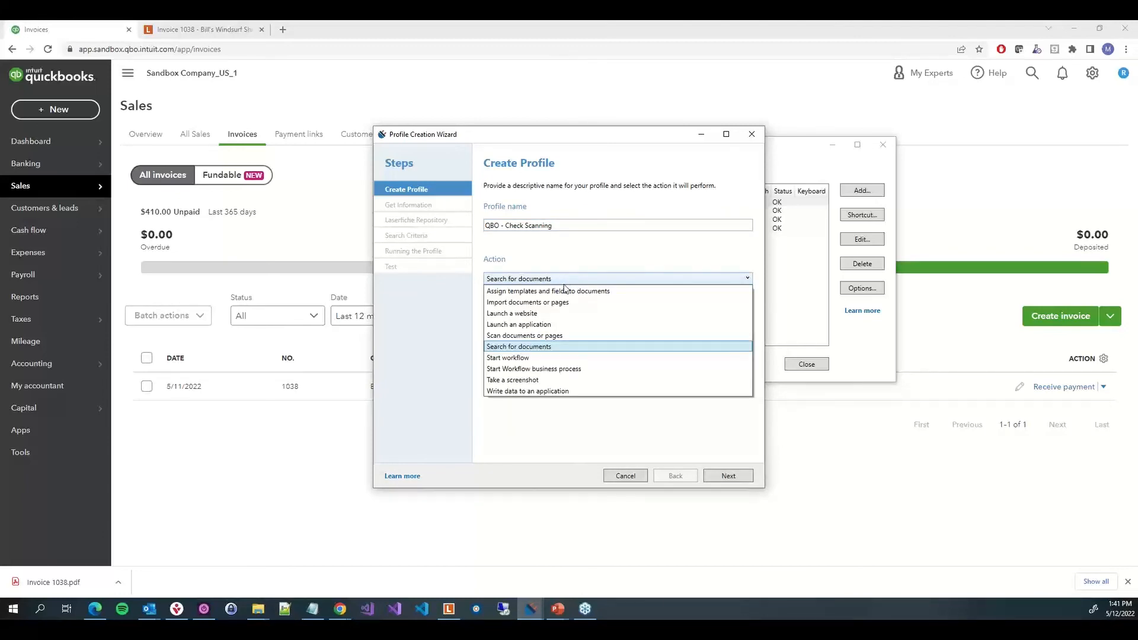
left_click(551, 335)
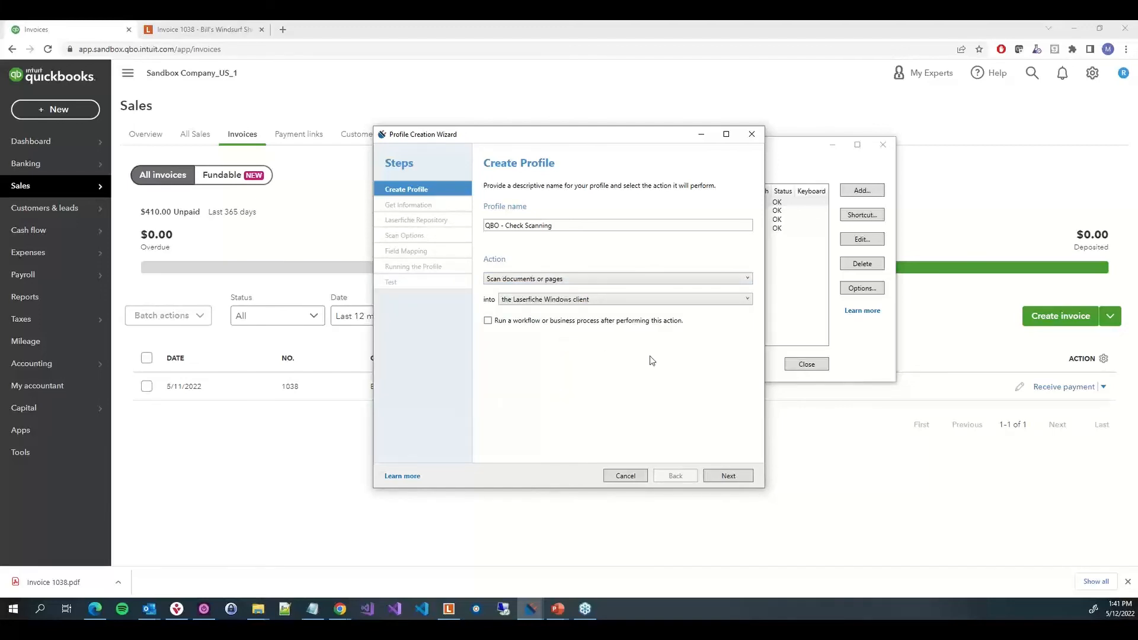
left_click(543, 300)
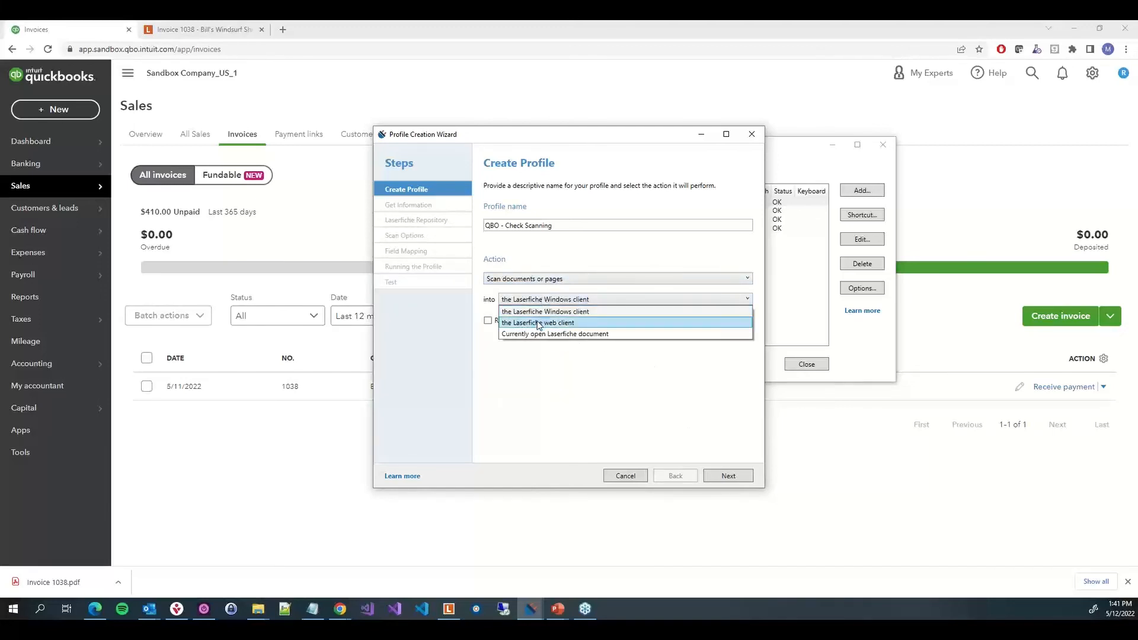
left_click(539, 323)
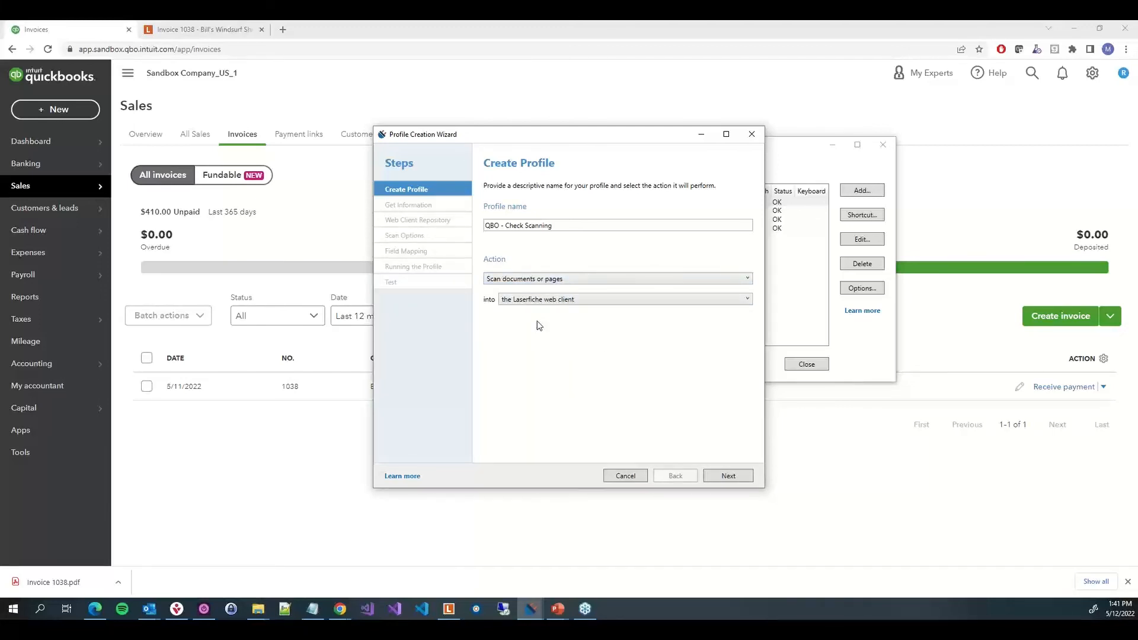
left_click(728, 476)
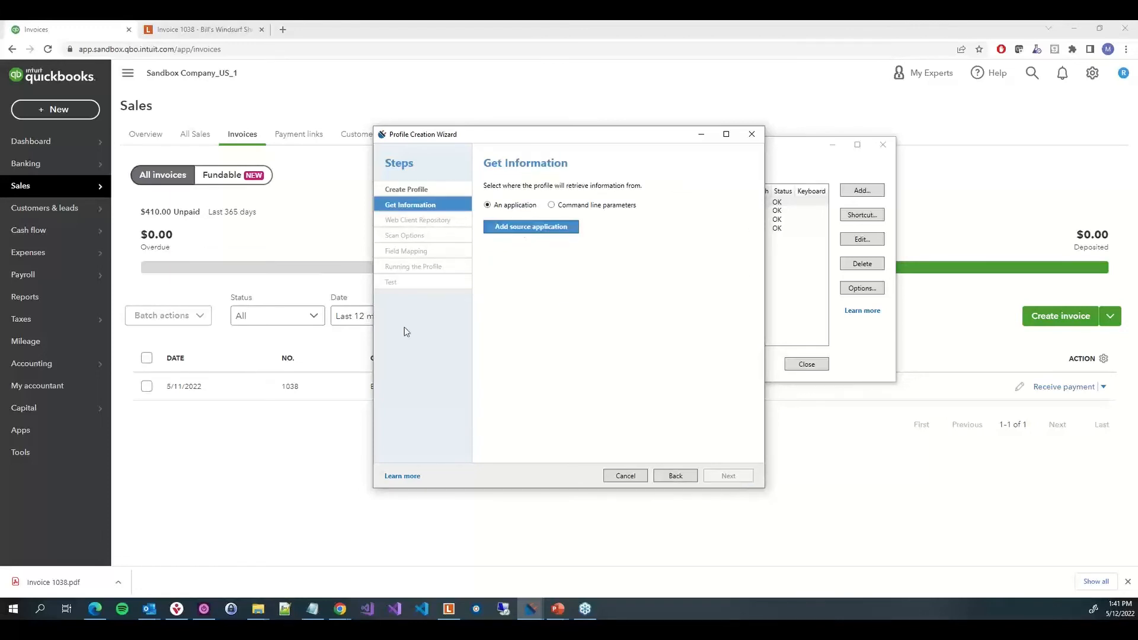
Open Invoice 1038 in QuickBooks and start receiving a payment for it
left_click(294, 389)
left_click(294, 390)
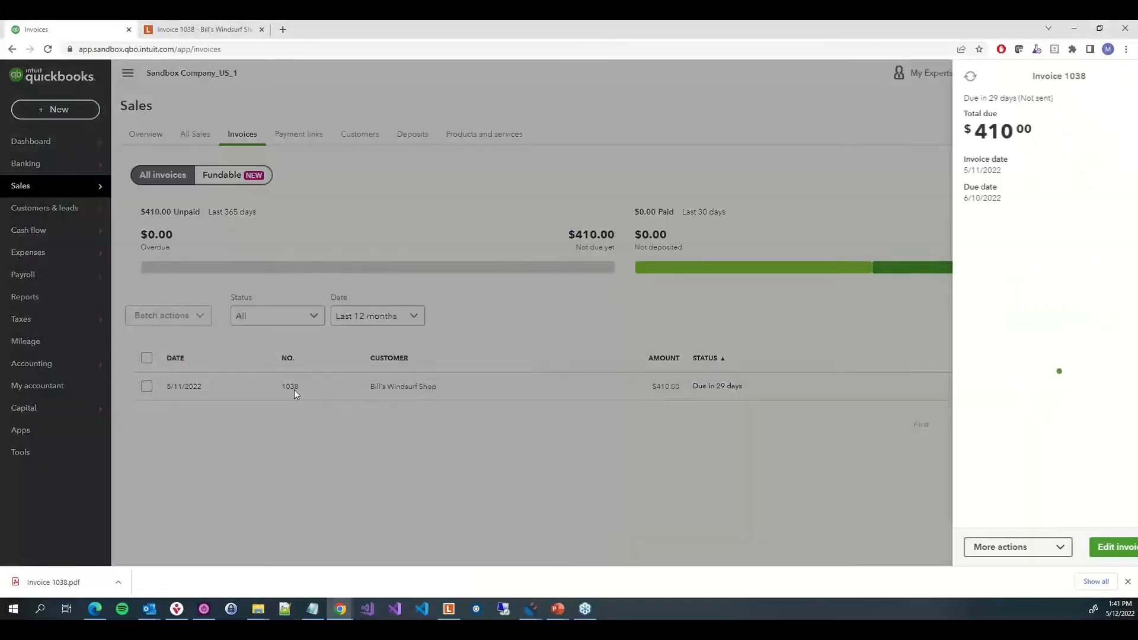
left_click(495, 507)
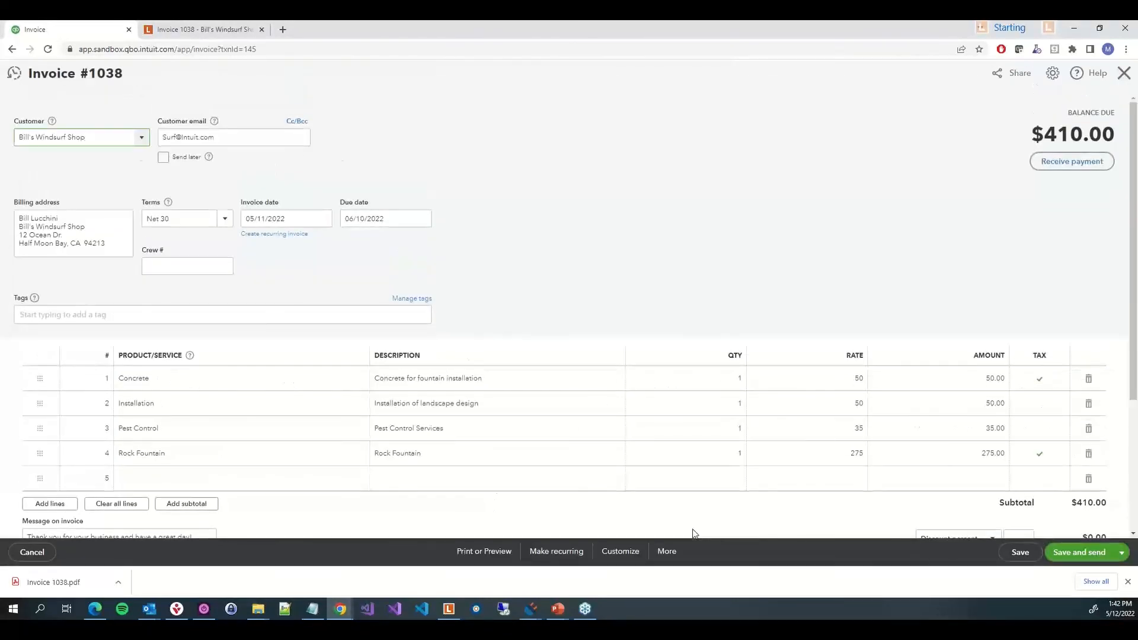
left_click(1054, 171)
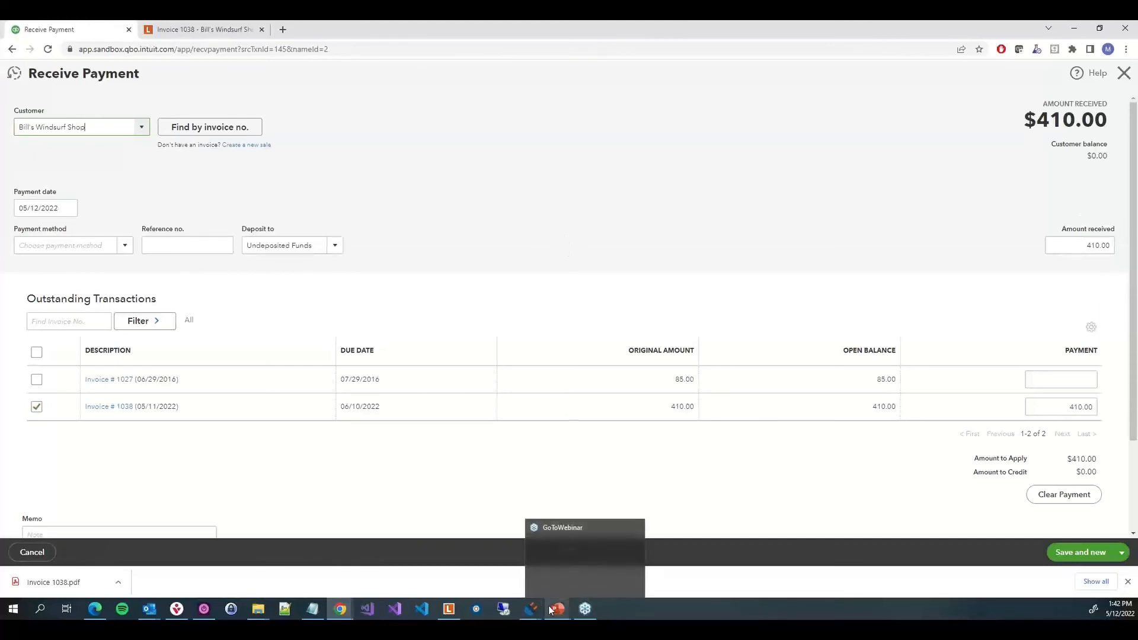
Add the Receive Payment page as source application, trimming its URL after recvpayment? and analyzing with UI Automation
mouse_move(582, 607)
left_click(586, 572)
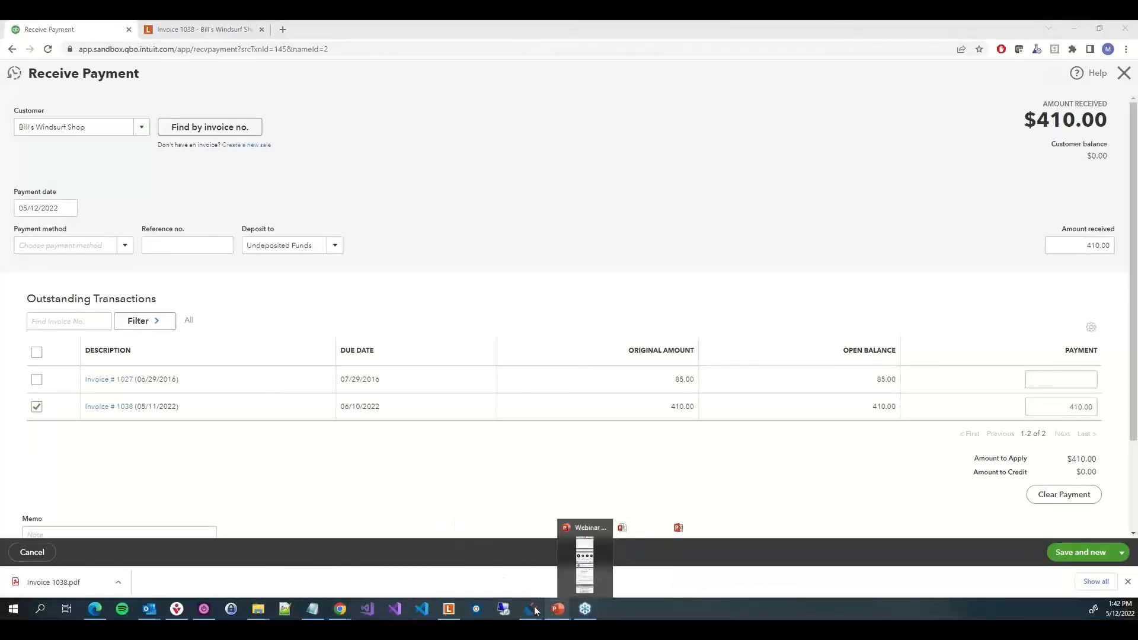
mouse_move(531, 606)
left_click(578, 563)
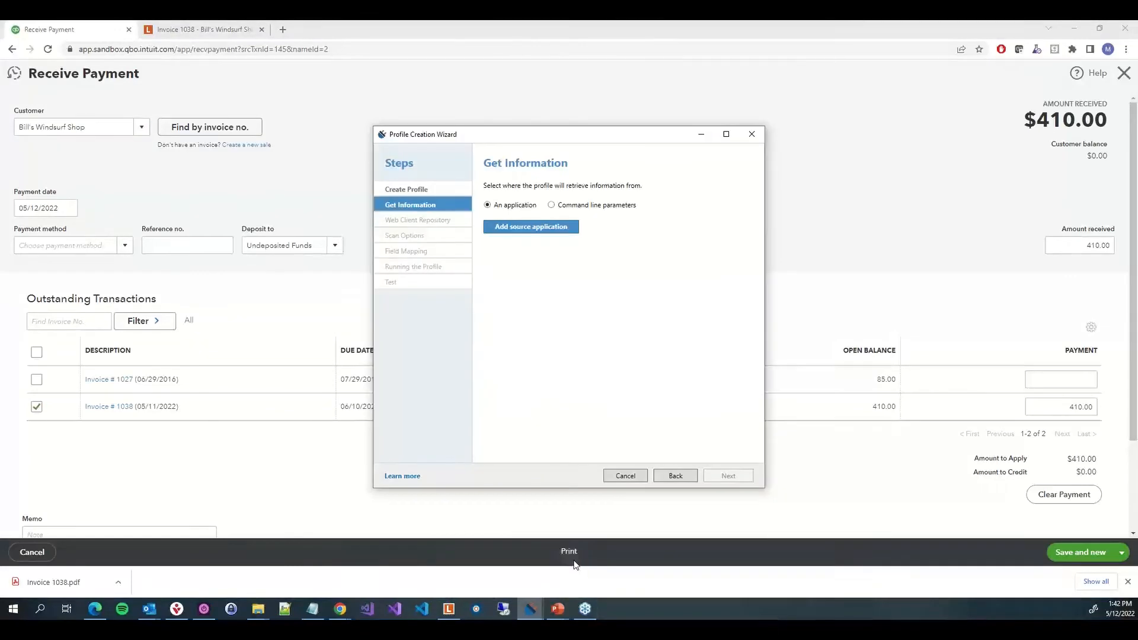
left_click(527, 225)
left_click_drag(456, 222, 335, 192)
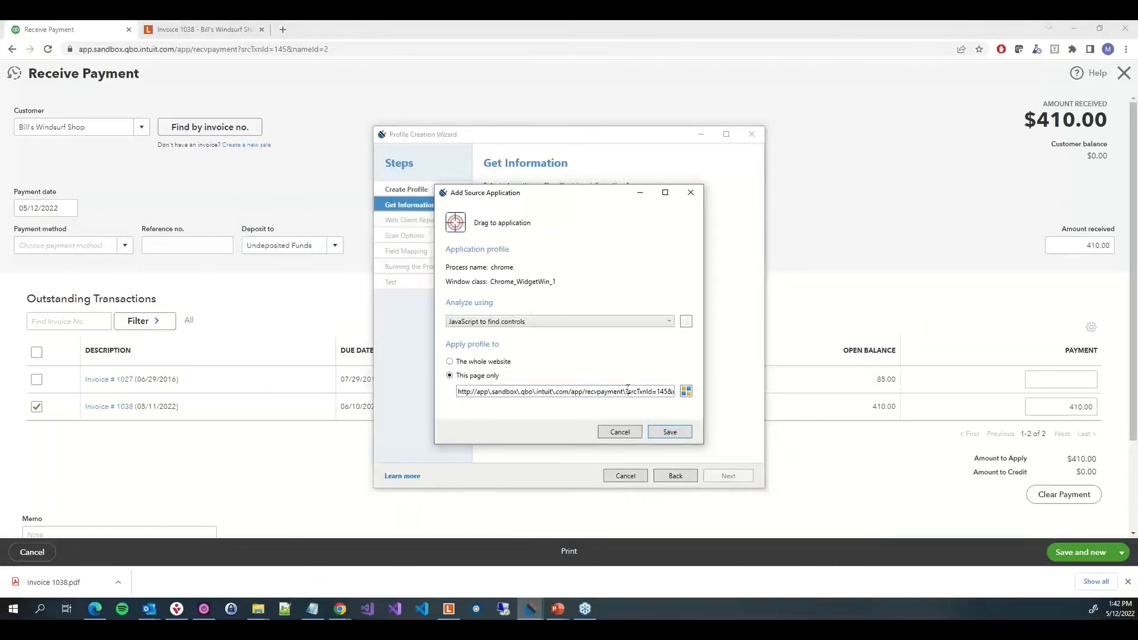
left_click(628, 391)
key("shift+End")
key("Delete")
left_click(632, 322)
left_click(517, 355)
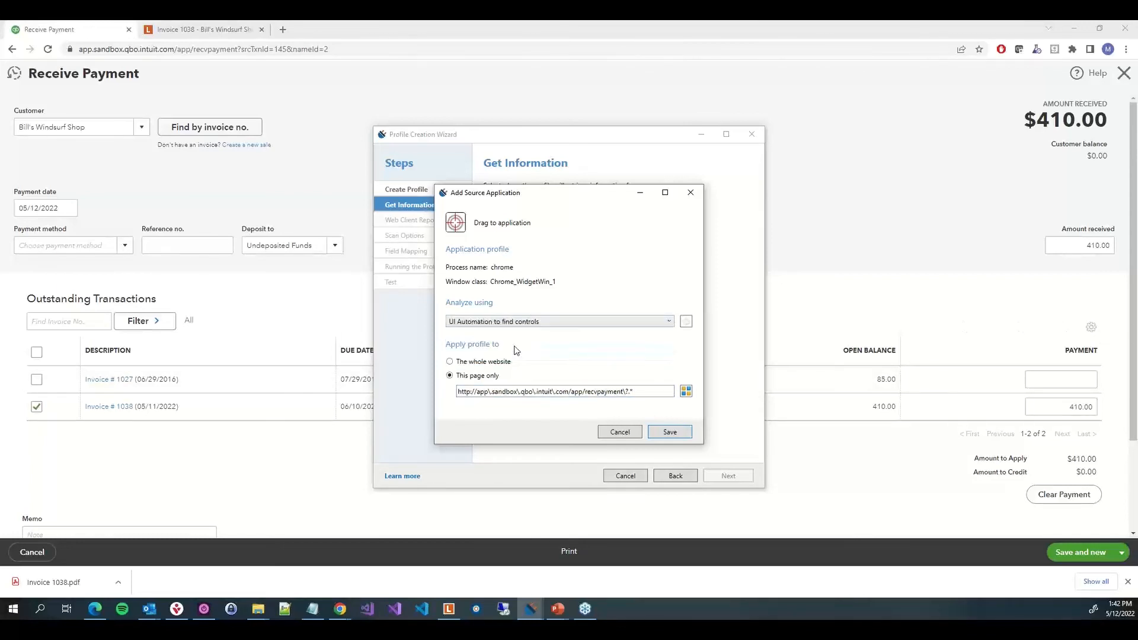
left_click(679, 431)
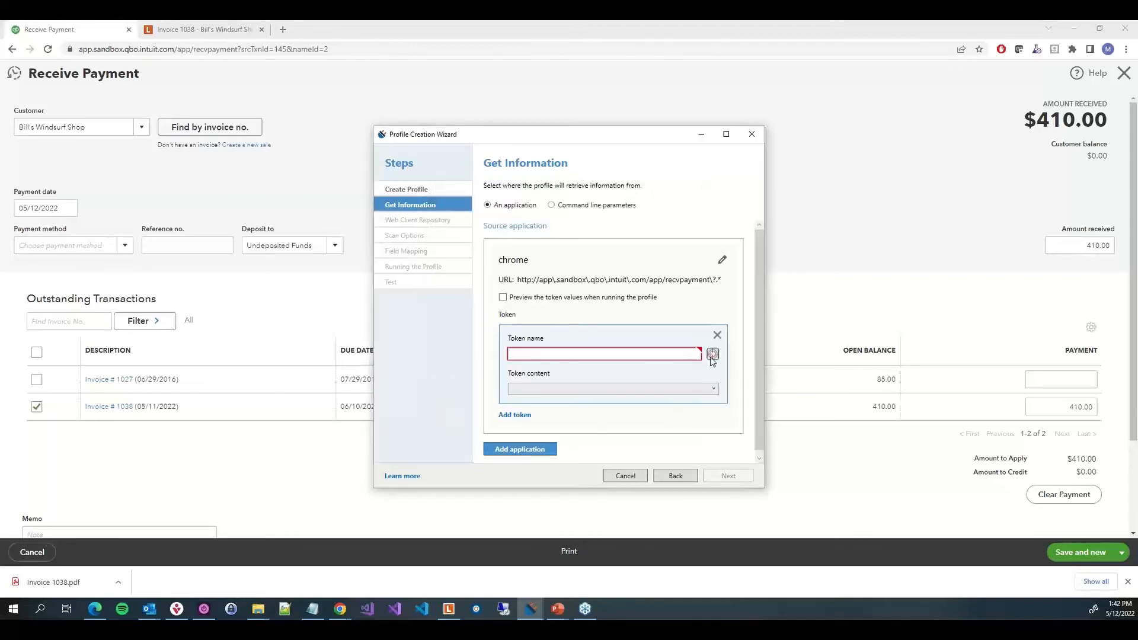
Add tokens for the customer value and the payment date, naming them Customer and Date
left_click_drag(711, 355, 53, 130)
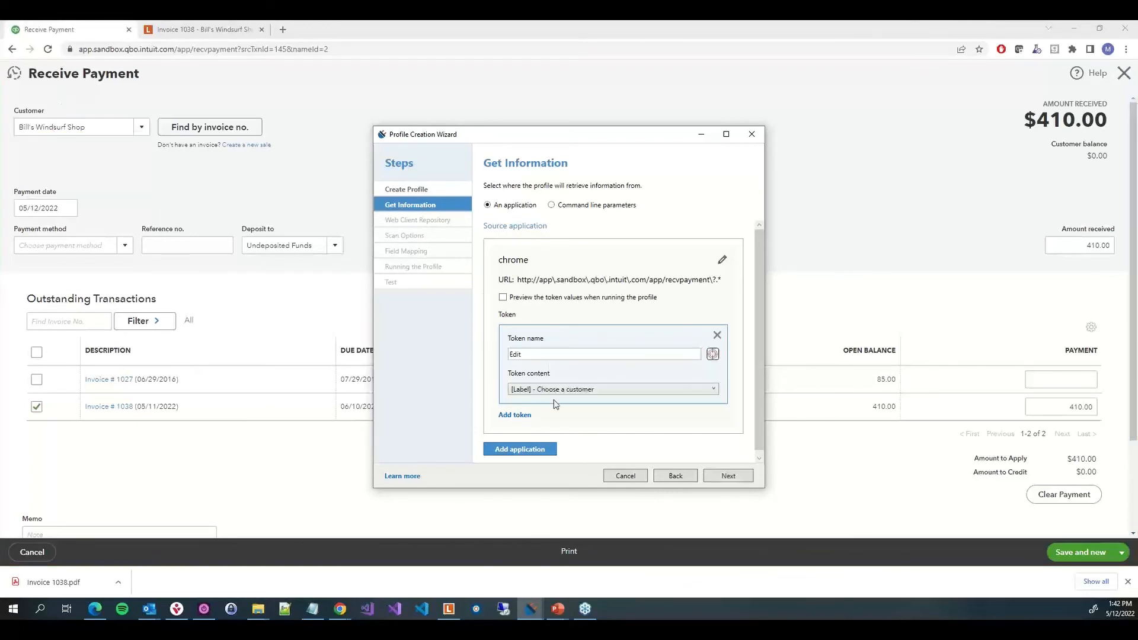
left_click(556, 393)
left_click(554, 411)
left_click(514, 415)
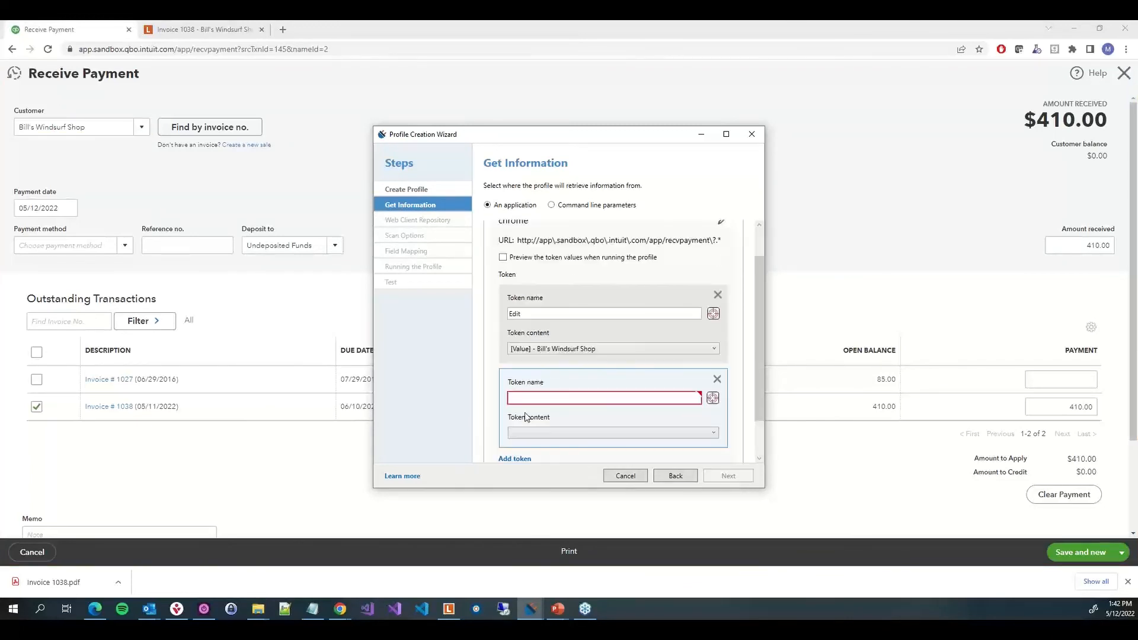
left_click_drag(715, 401, 32, 207)
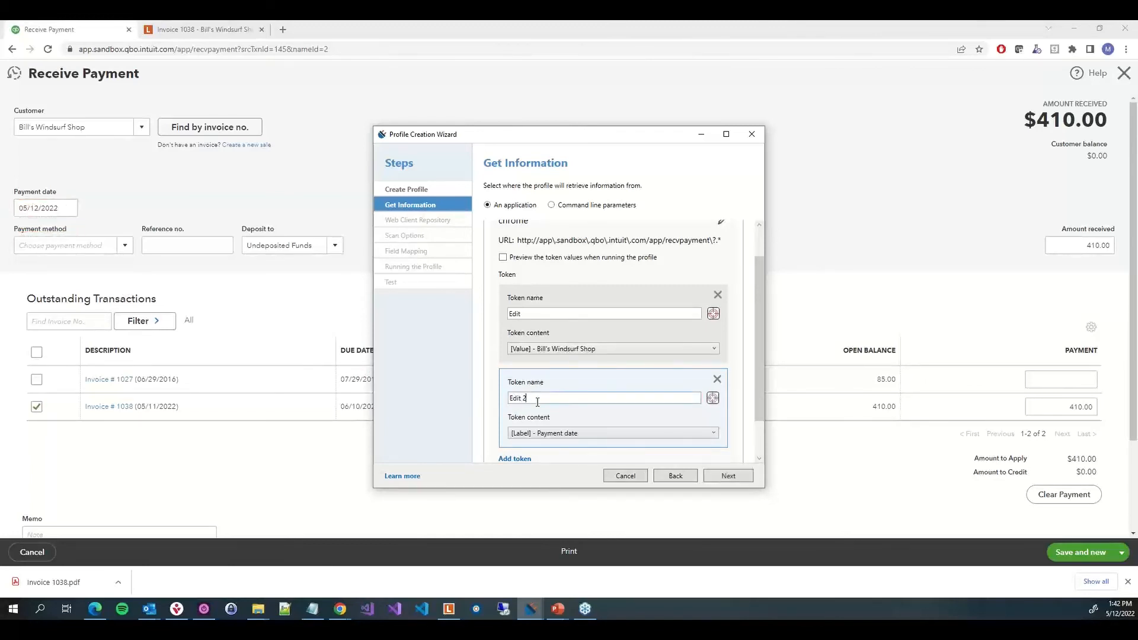
left_click_drag(524, 398, 365, 381)
type("Date")
double_click(556, 315)
type("Cu")
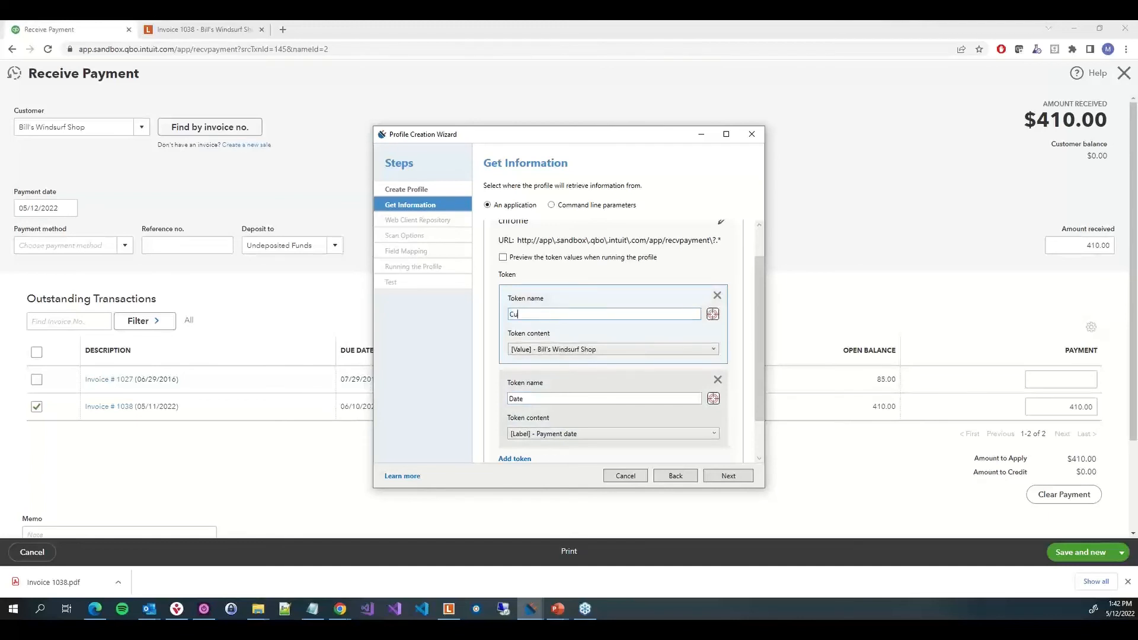
type("stomer")
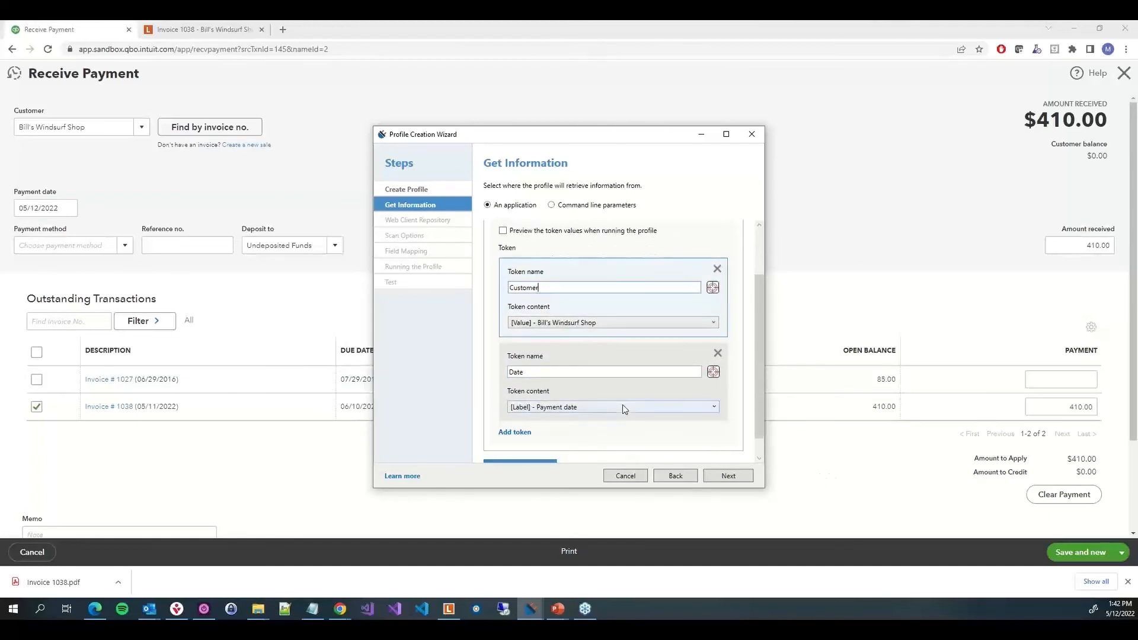
Add an Amount Received token capturing the amount received field's value
left_click(520, 433)
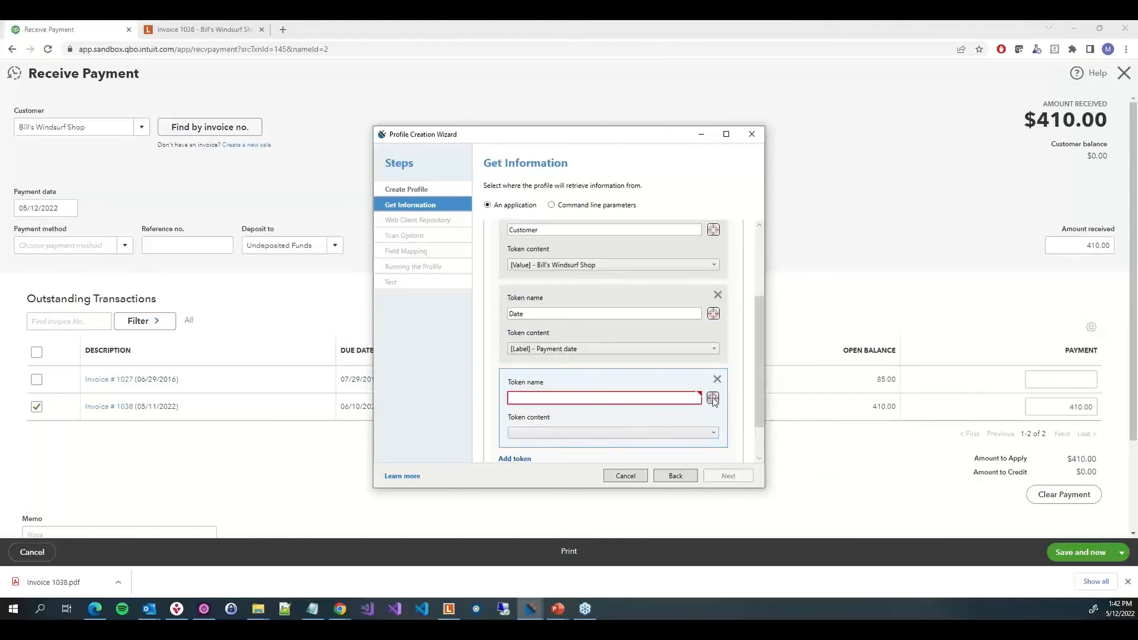
left_click_drag(712, 397, 1093, 244)
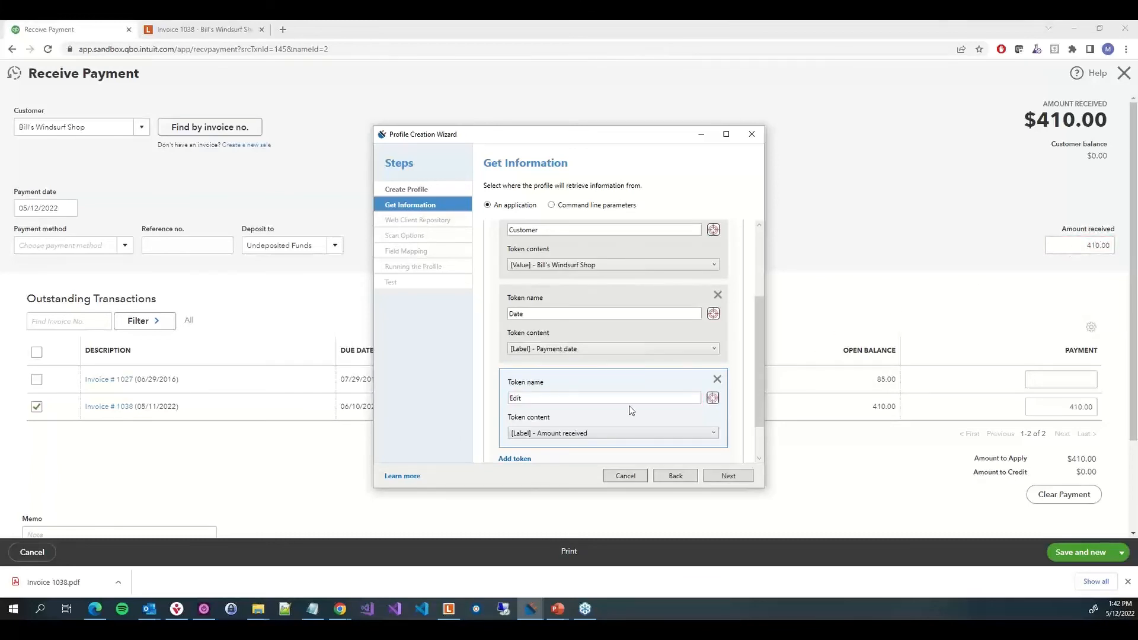
double_click(616, 397)
type("Amount Received")
left_click(607, 433)
left_click(570, 456)
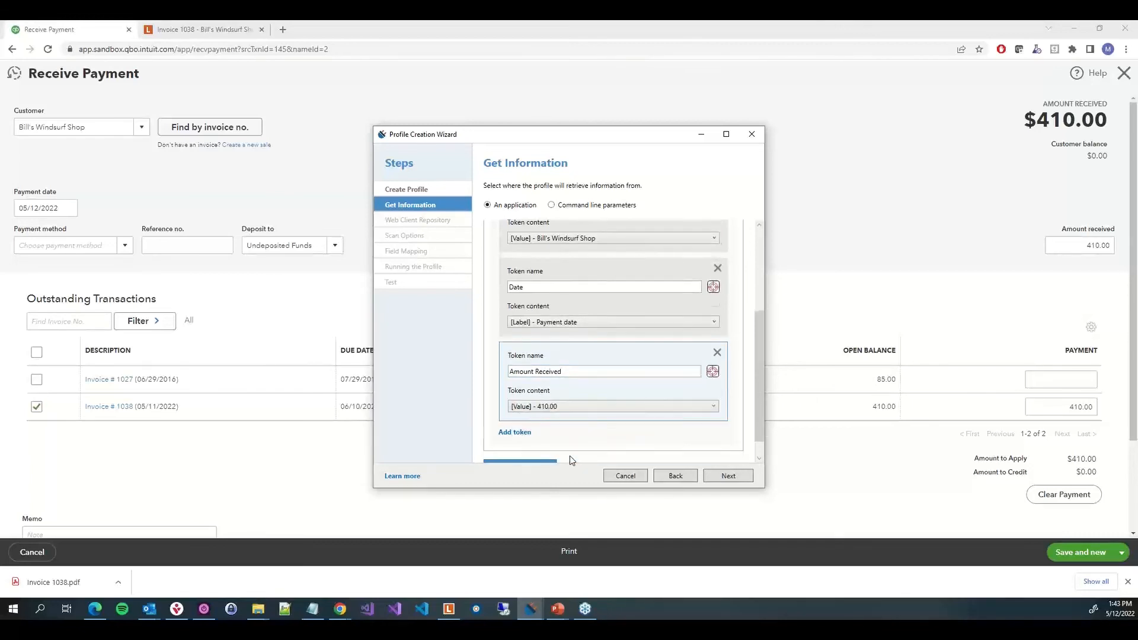
scroll(571, 461, "down", 1)
scroll(574, 353, "up", 3)
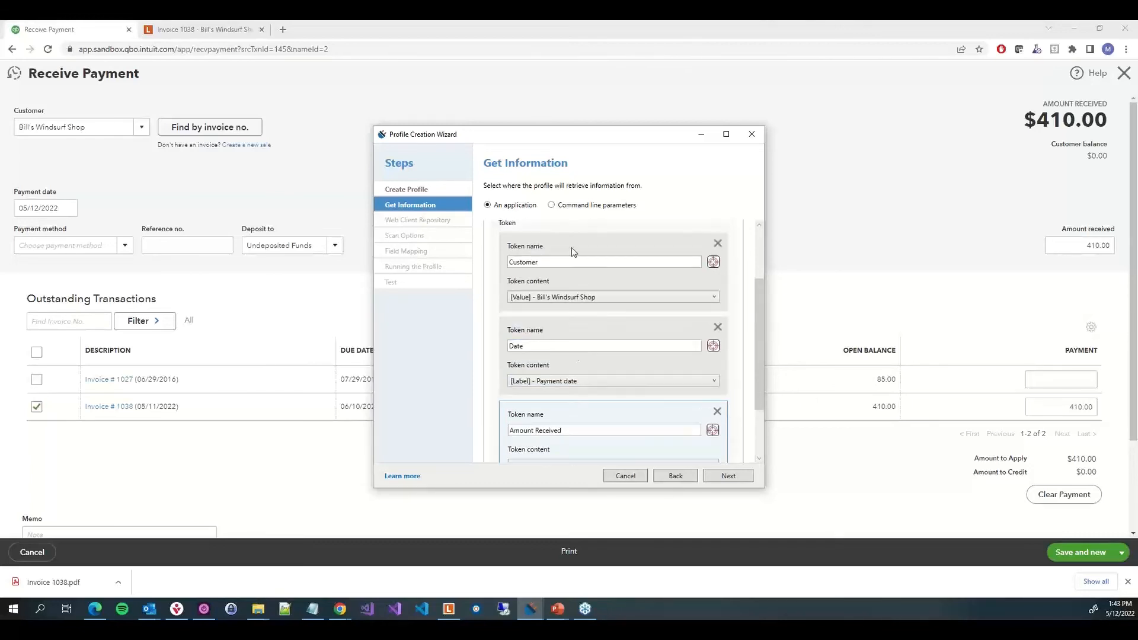
scroll(558, 394, "down", 1)
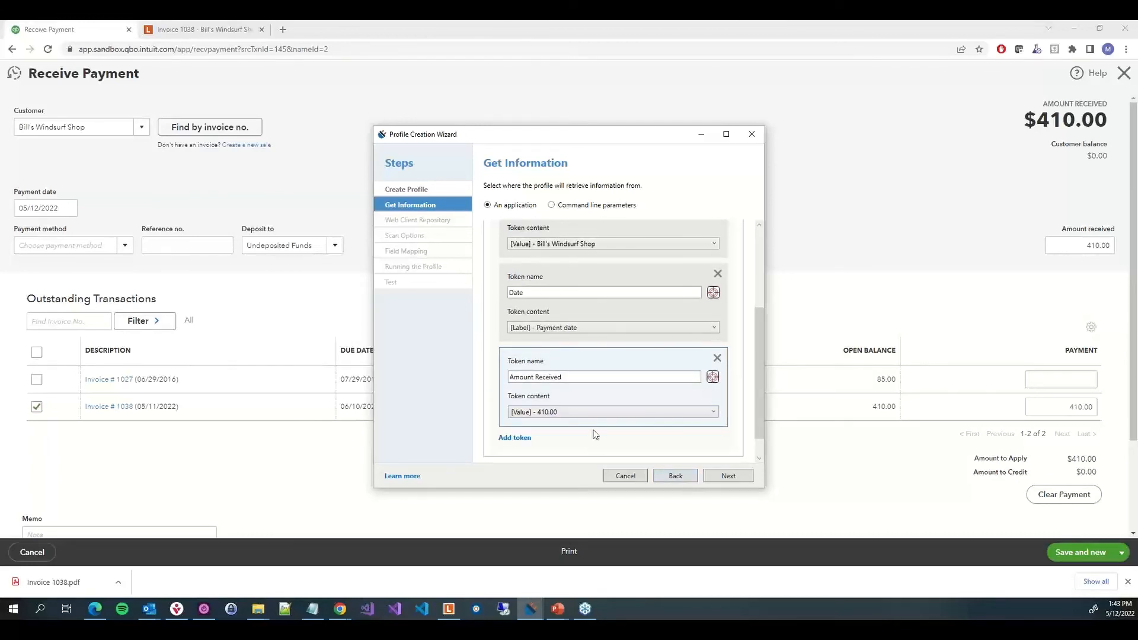
Add a Check Number token capturing the Reference no. field's value, and continue
left_click(516, 438)
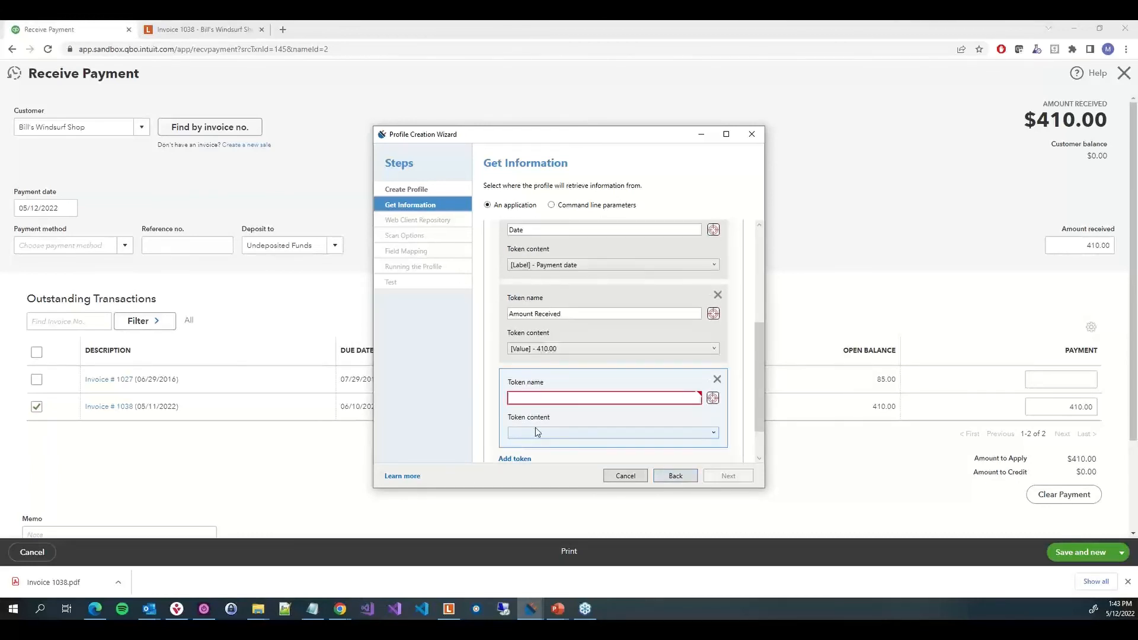
type("Check N")
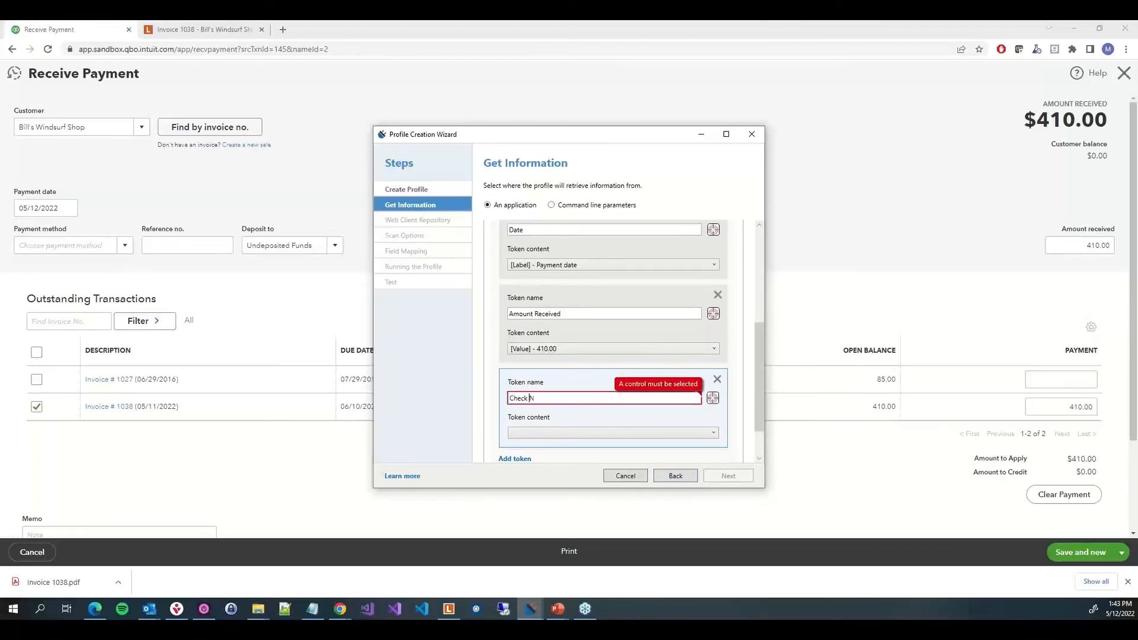
type("umber")
left_click_drag(713, 398, 184, 249)
left_click(613, 433)
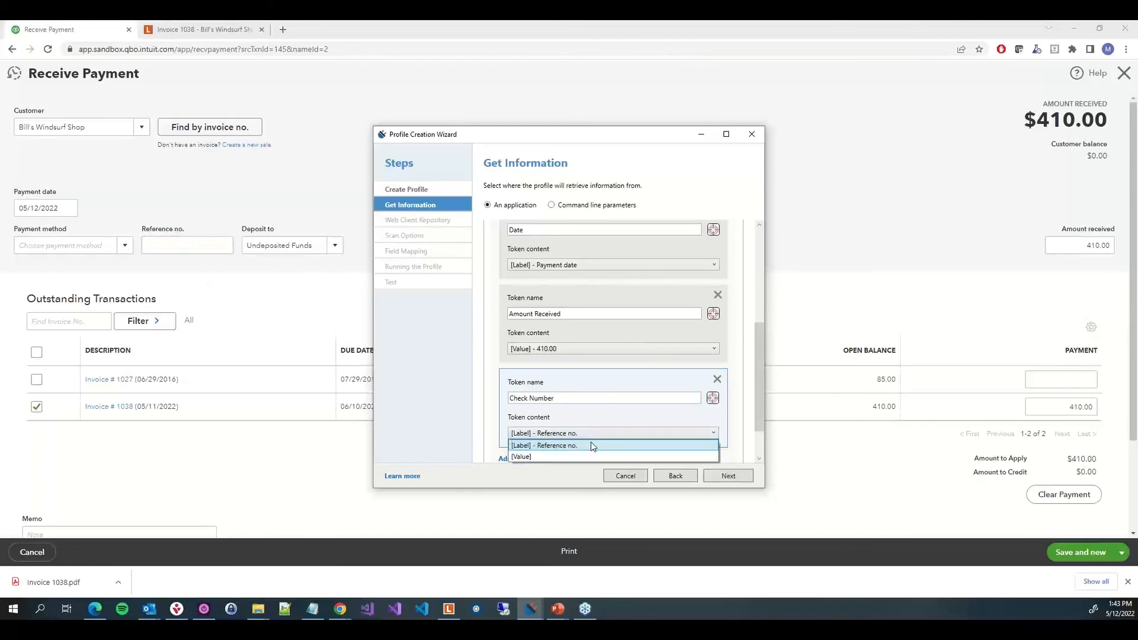
left_click(579, 455)
scroll(675, 453, "down", 1)
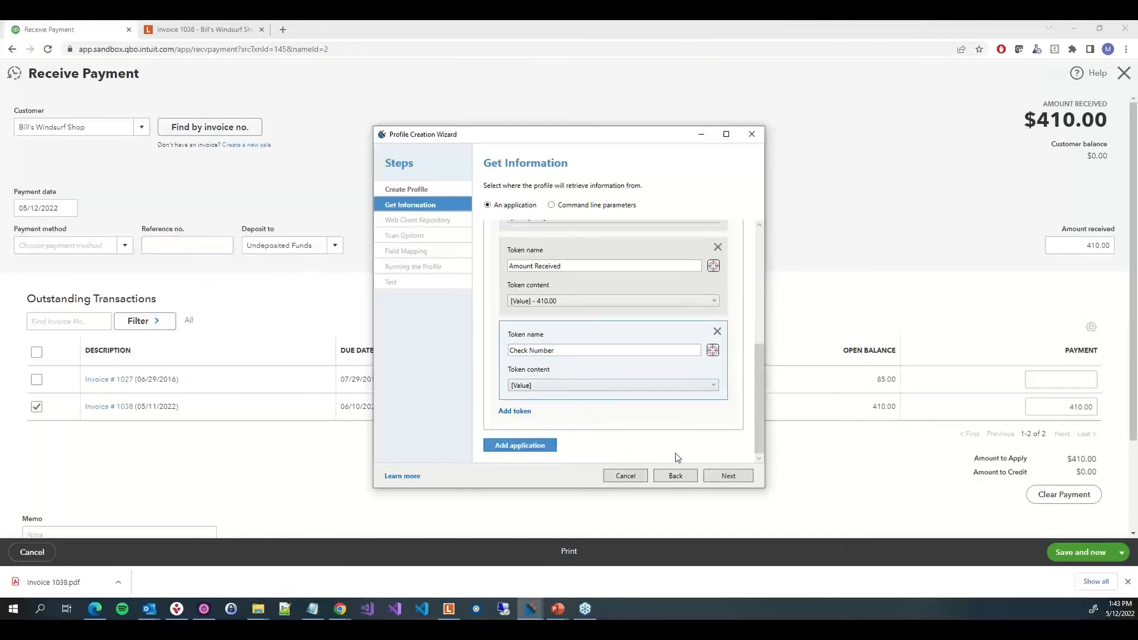
left_click(730, 476)
left_click(522, 221)
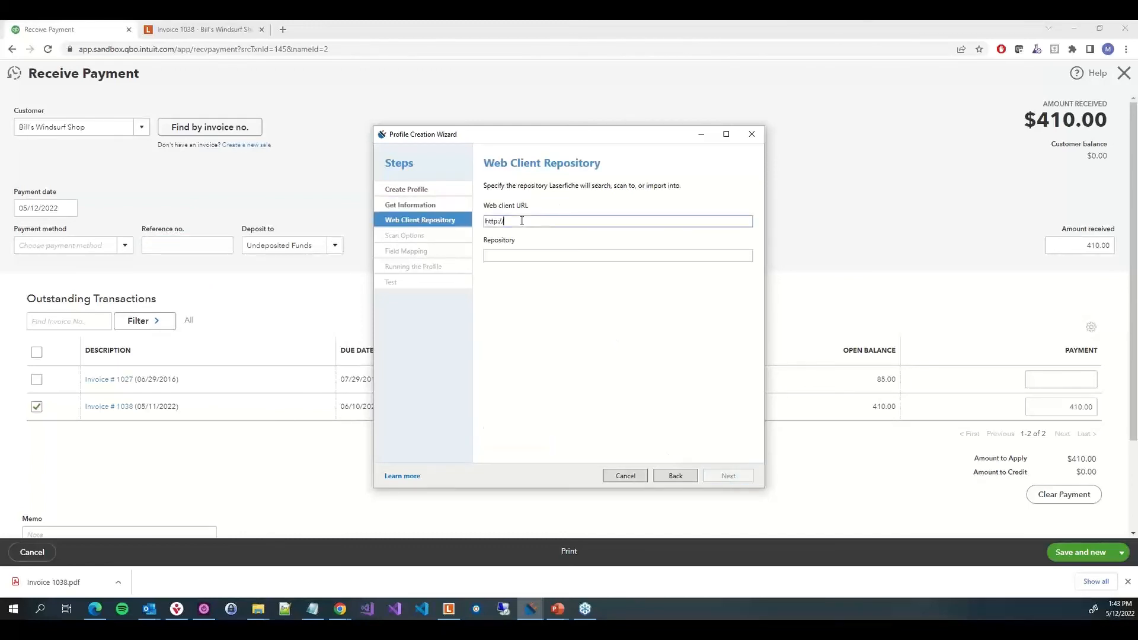
key("Left")
key("Left")
key("Left")
type("app.laserfiche.com/laserfiche")
key("Tab")
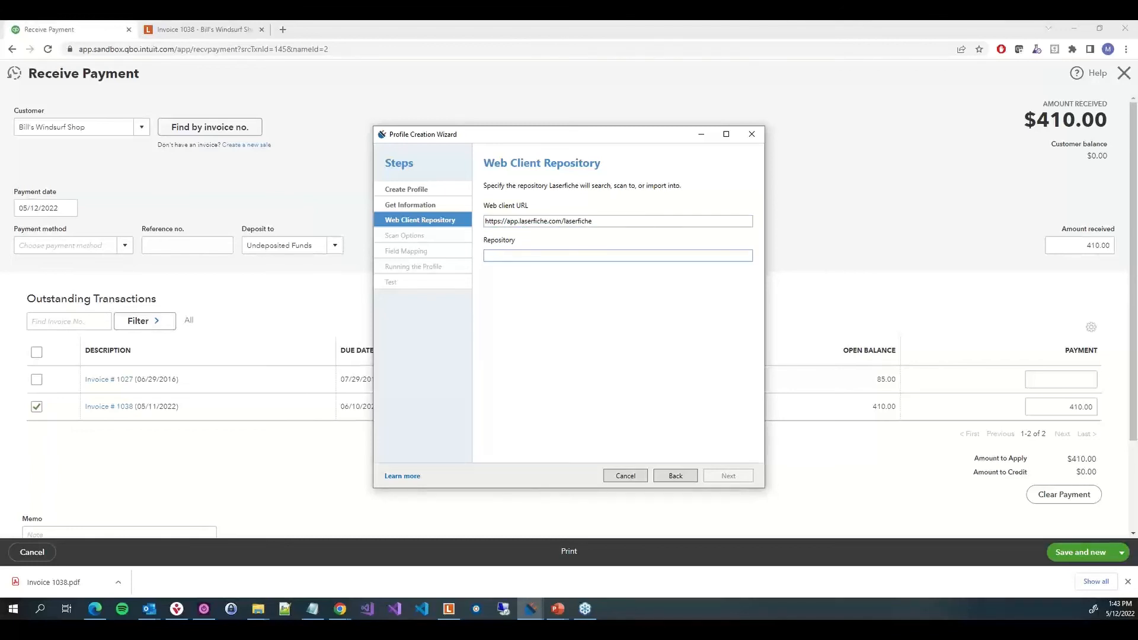
Paste the repository ID into the Repository field and continue to scan options
key("alt+Tab")
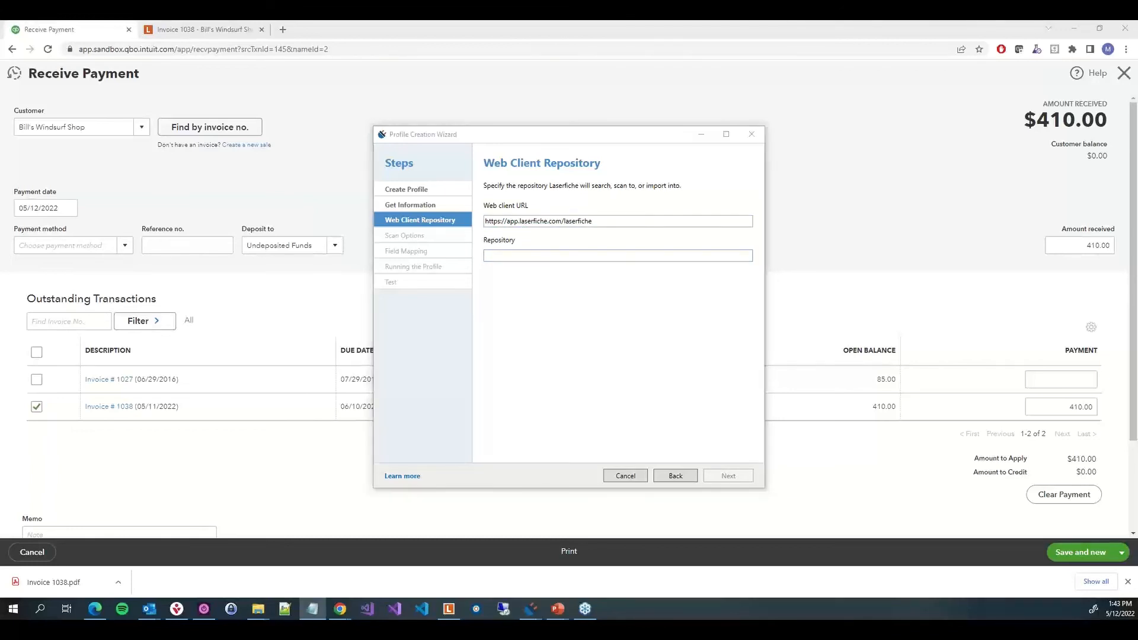
left_click(548, 257)
type("r-f6b675fa")
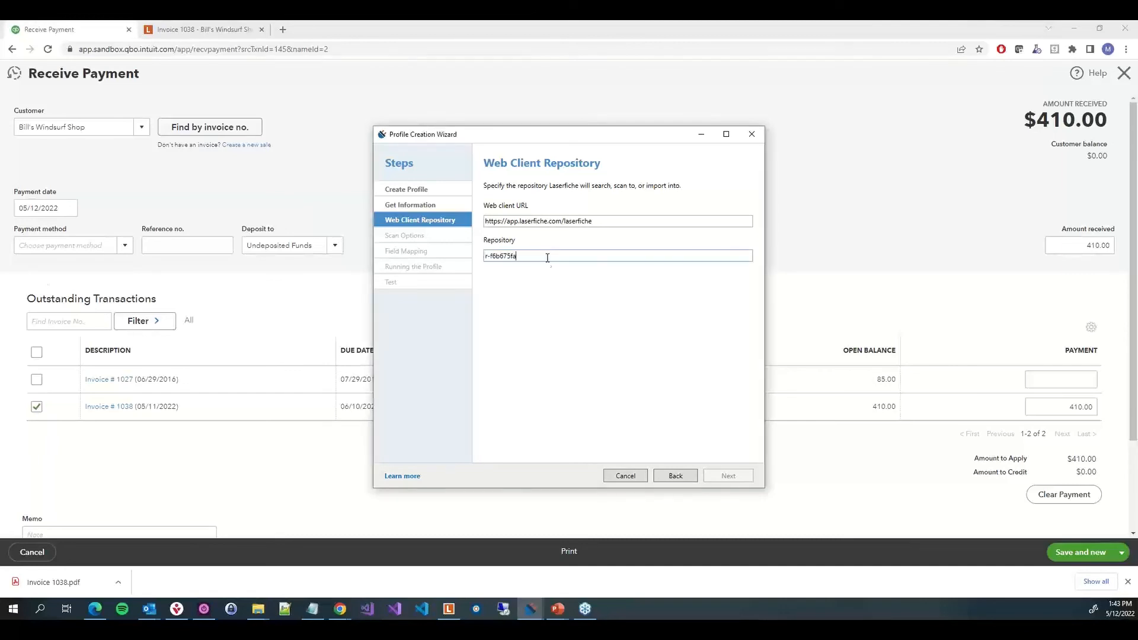
left_click(722, 477)
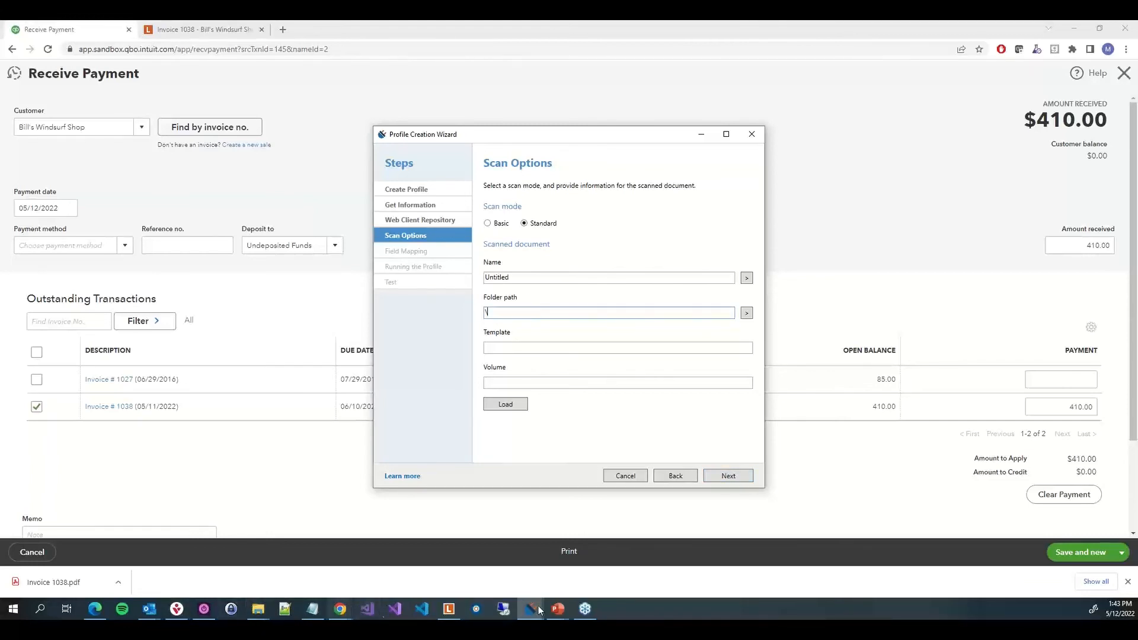
Copy the \Accounts Receivable\1. Incoming Documents path from the Laserfiche client and paste it as the scanned document's folder path
left_click(451, 611)
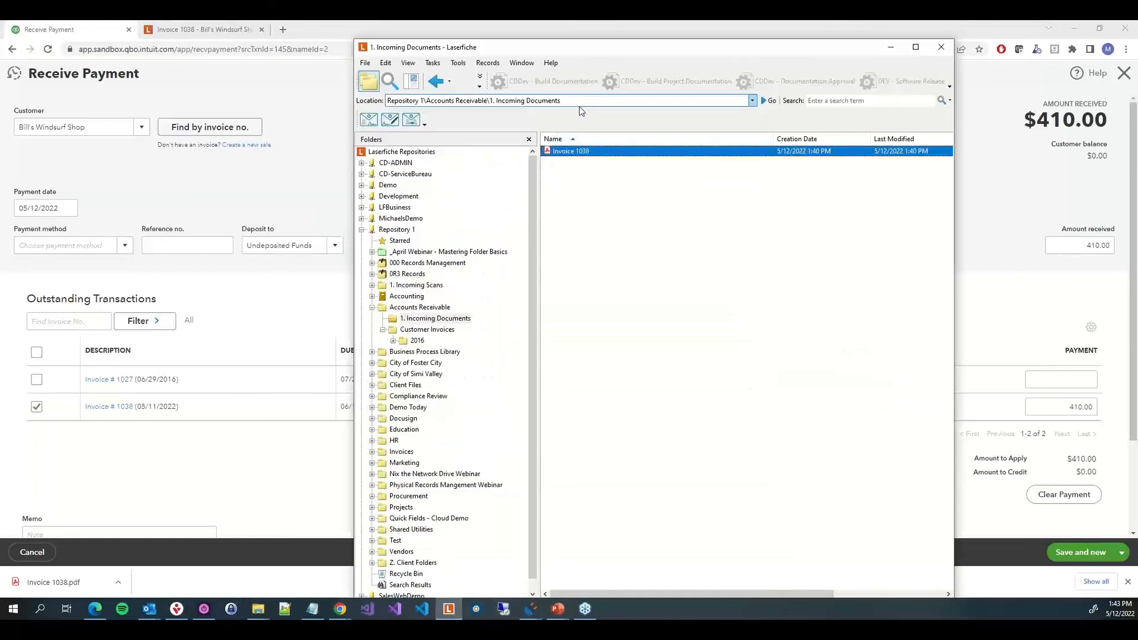
left_click_drag(573, 101, 424, 101)
key("ctrl+c")
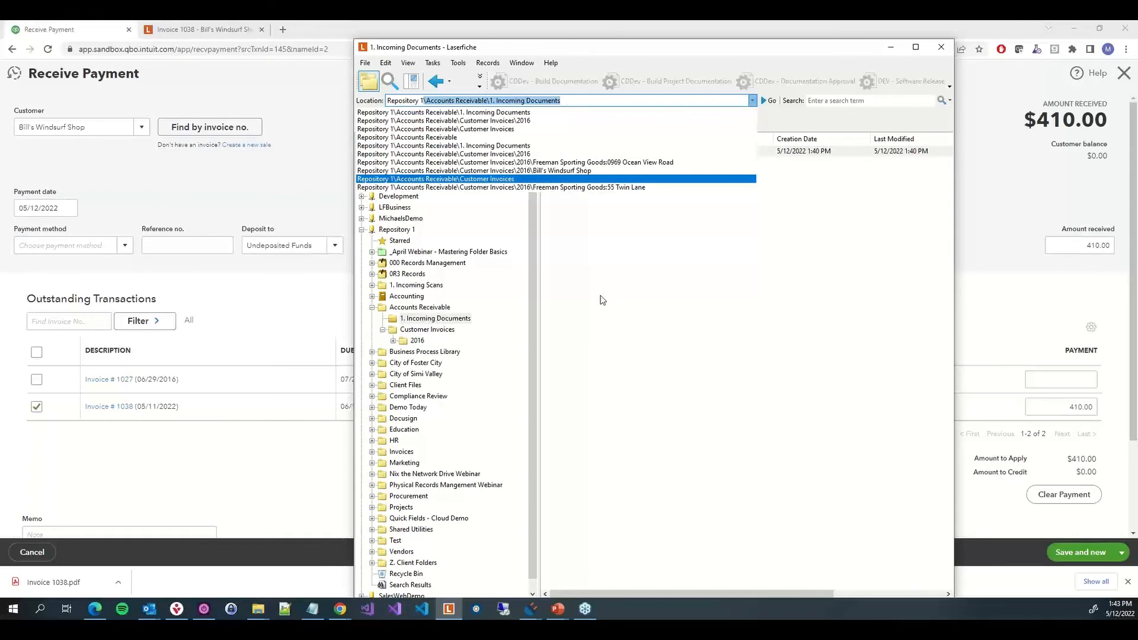
left_click(611, 302)
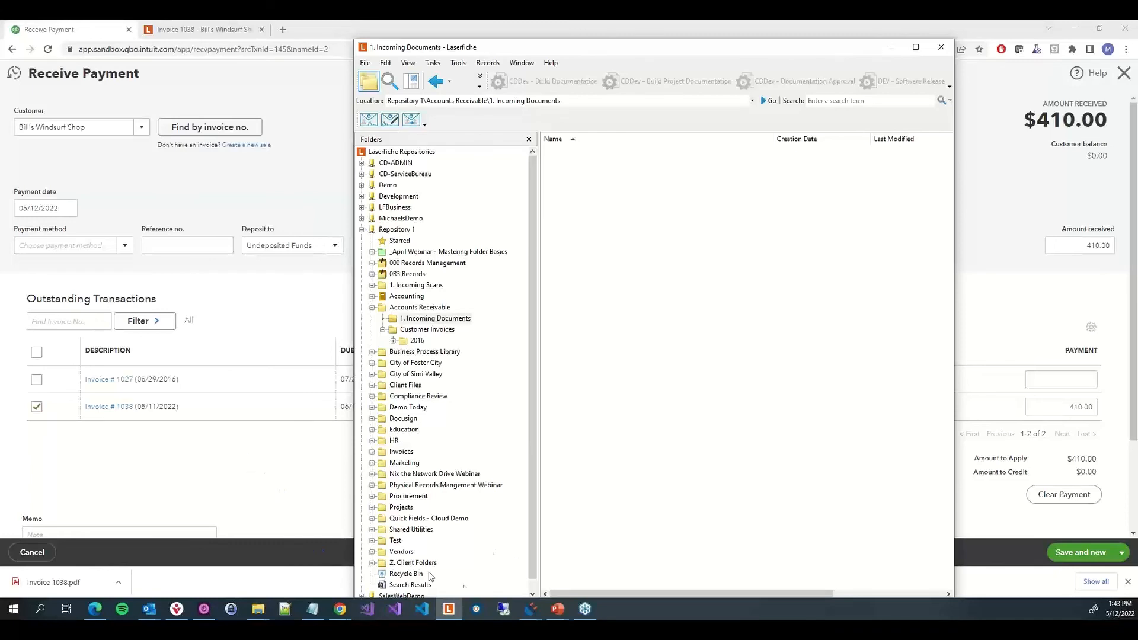
mouse_move(530, 614)
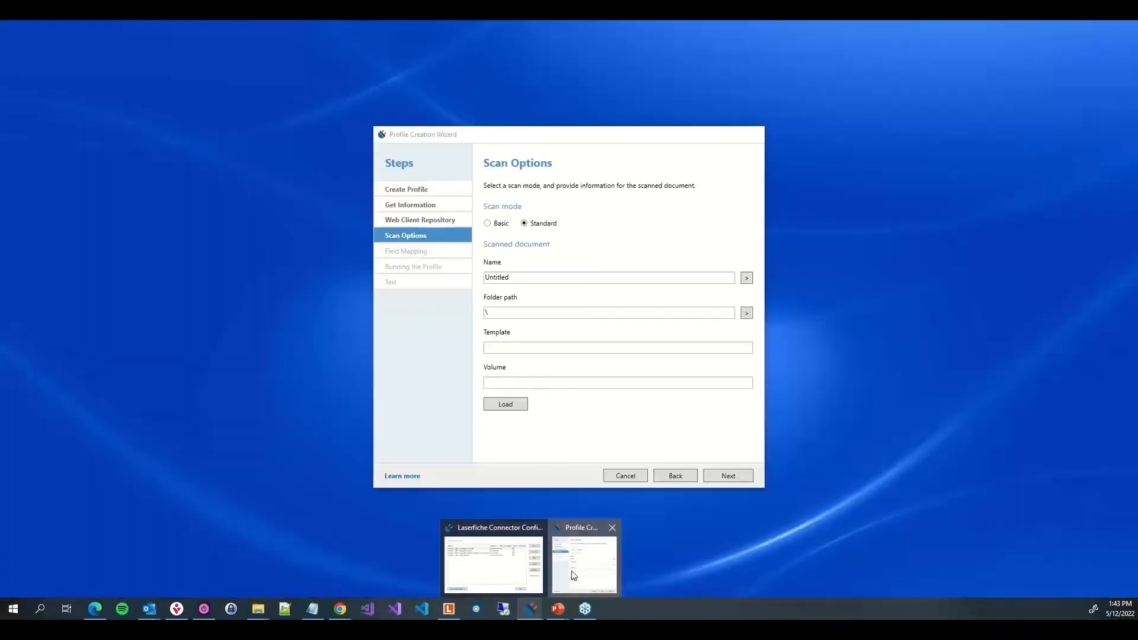
left_click(572, 571)
key("ctrl+a")
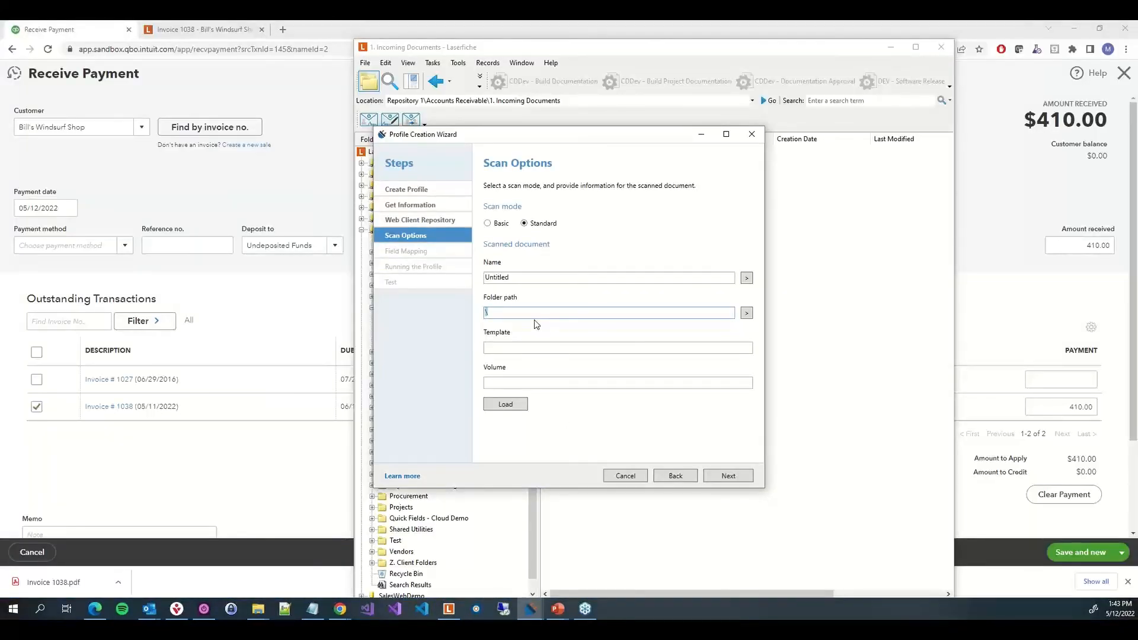
key("ctrl+v")
left_click(538, 347)
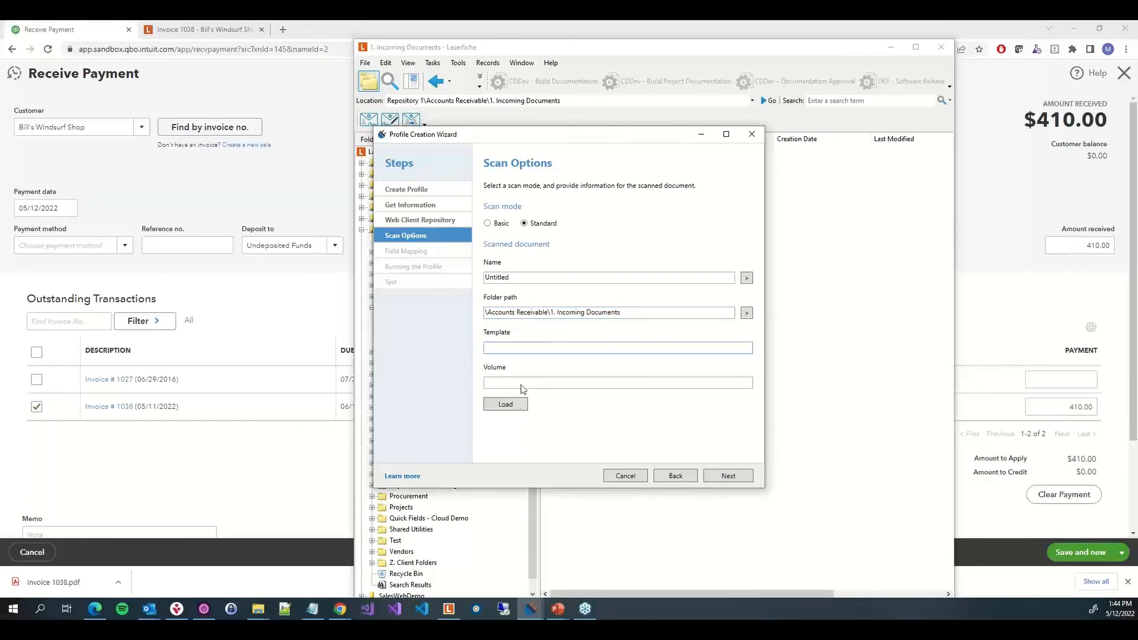
Sign in to the repository with password authentication, entering the user name and the account password
left_click(506, 406)
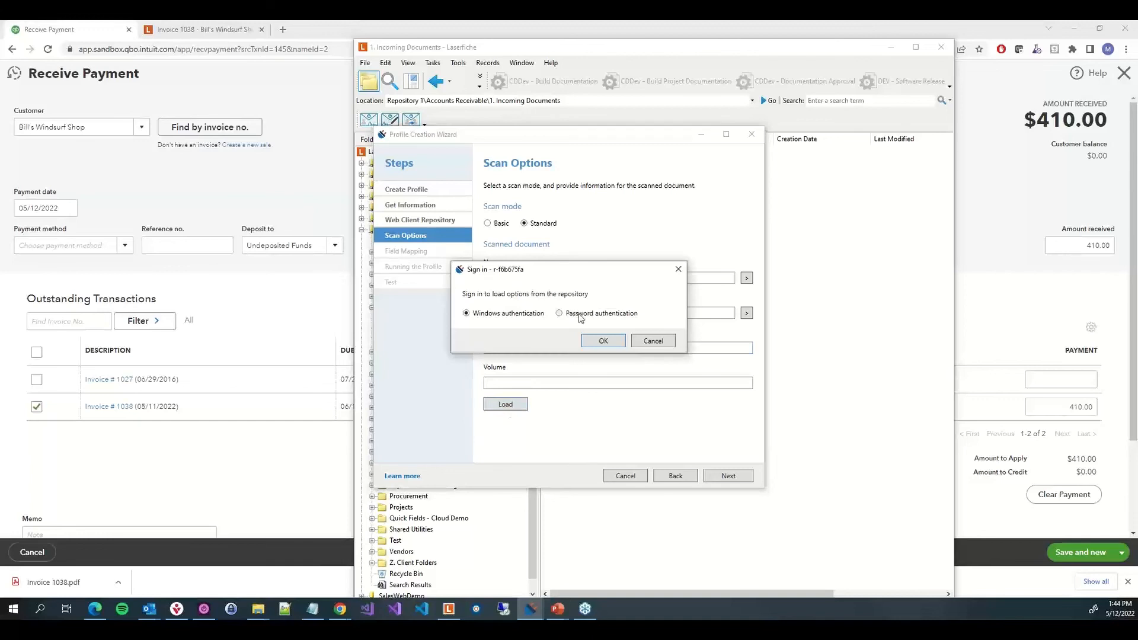
left_click(593, 314)
left_click(581, 347)
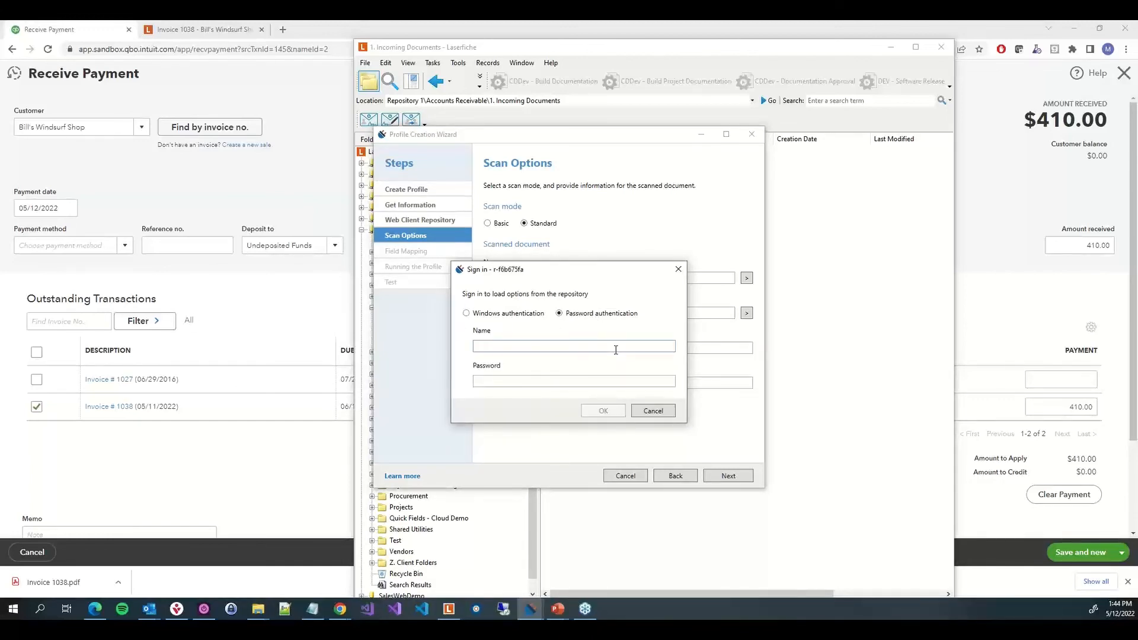
type("Michael")
key("Tab")
key("ctrl+v")
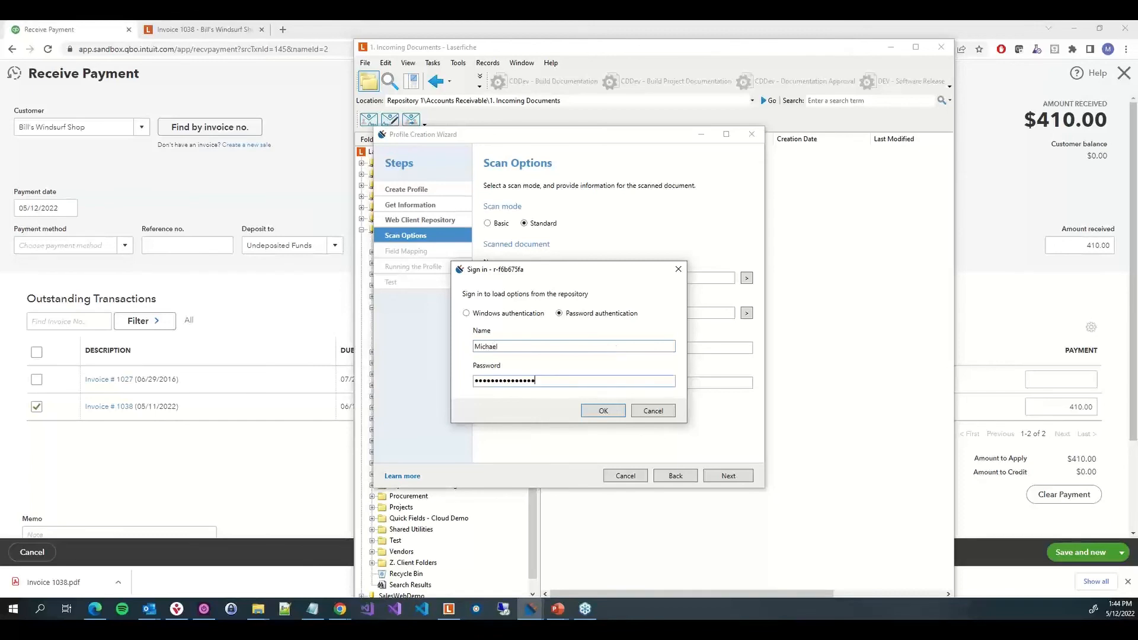
key("Return")
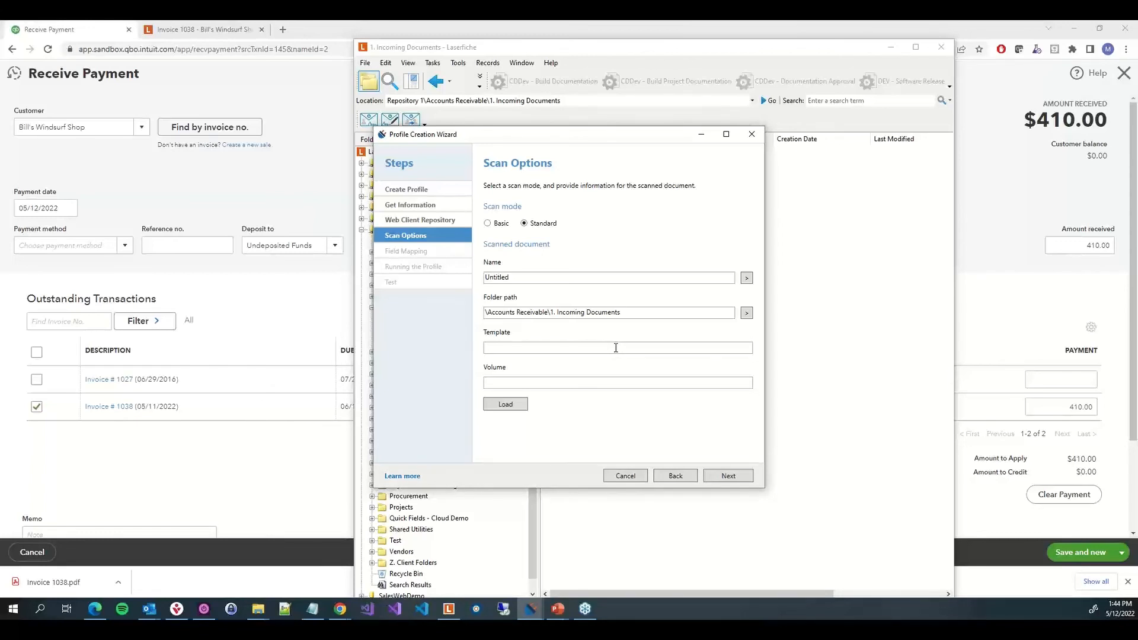
Select the Customer Checks template for the scanned document and continue to field mapping
left_click(593, 348)
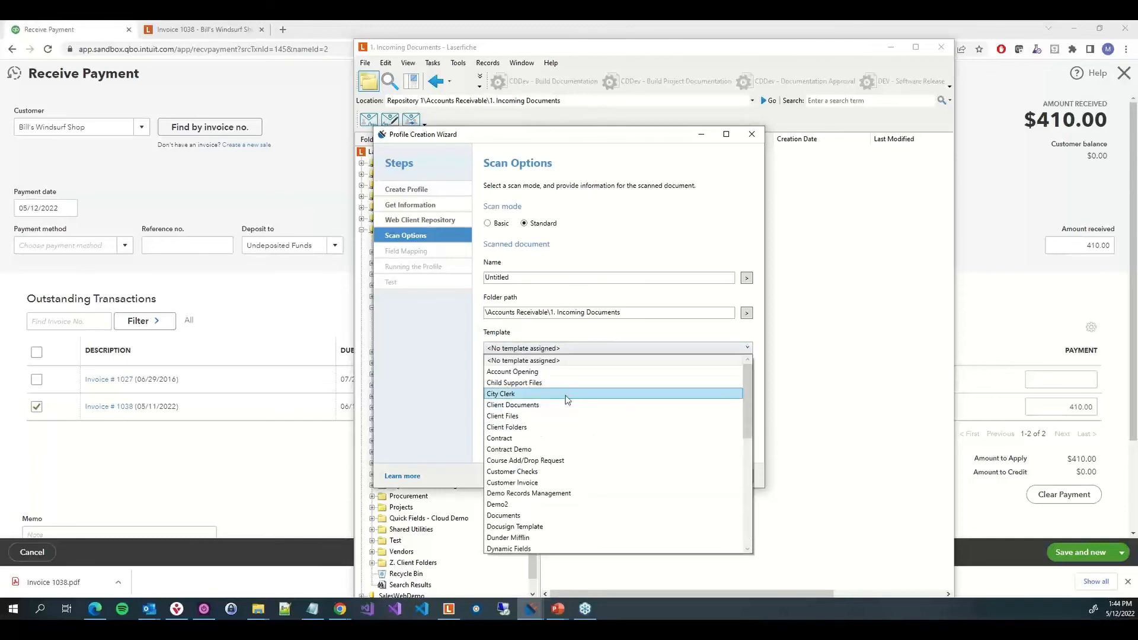
left_click(547, 472)
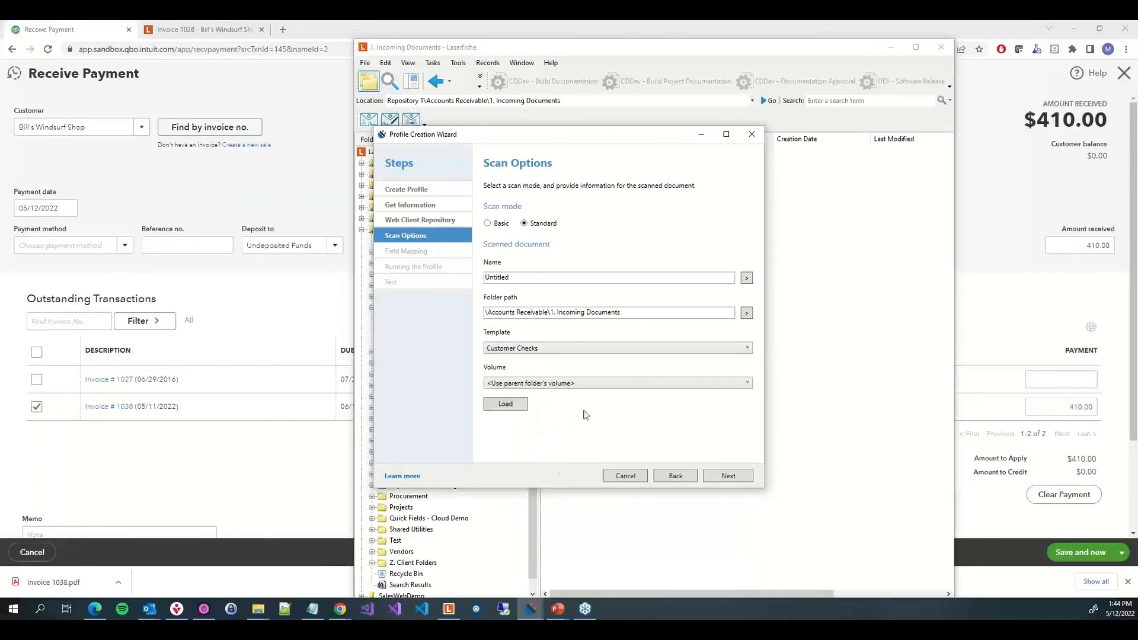
left_click(723, 476)
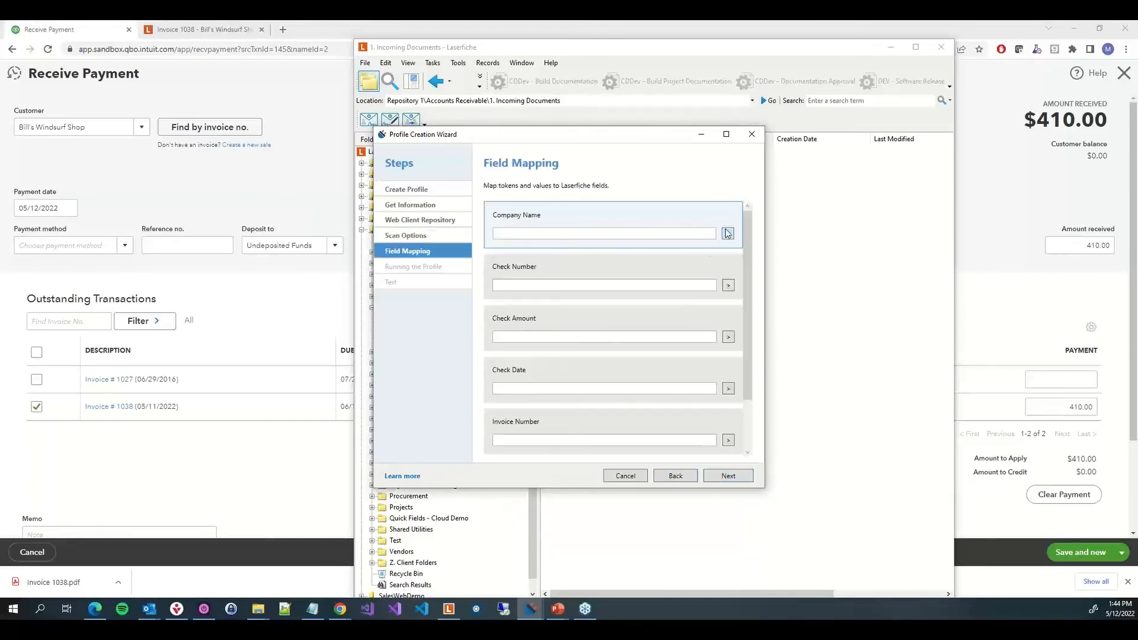
Map the Customer, Check Number and Amount Received tokens to the Company Name, Check Number and Check Amount fields
left_click(727, 233)
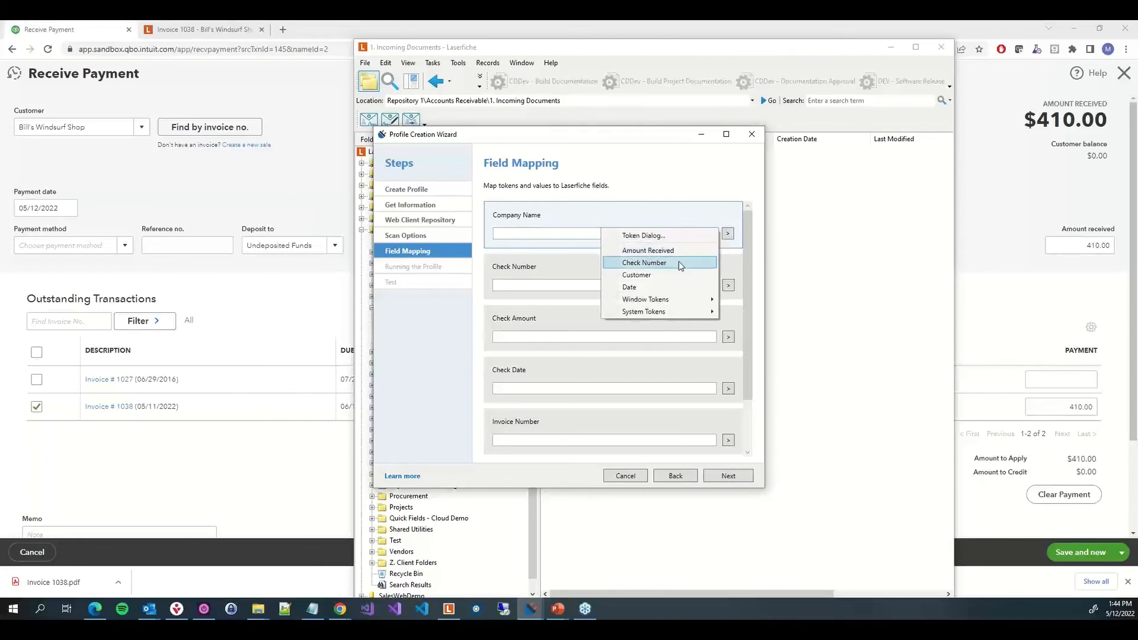
left_click(675, 276)
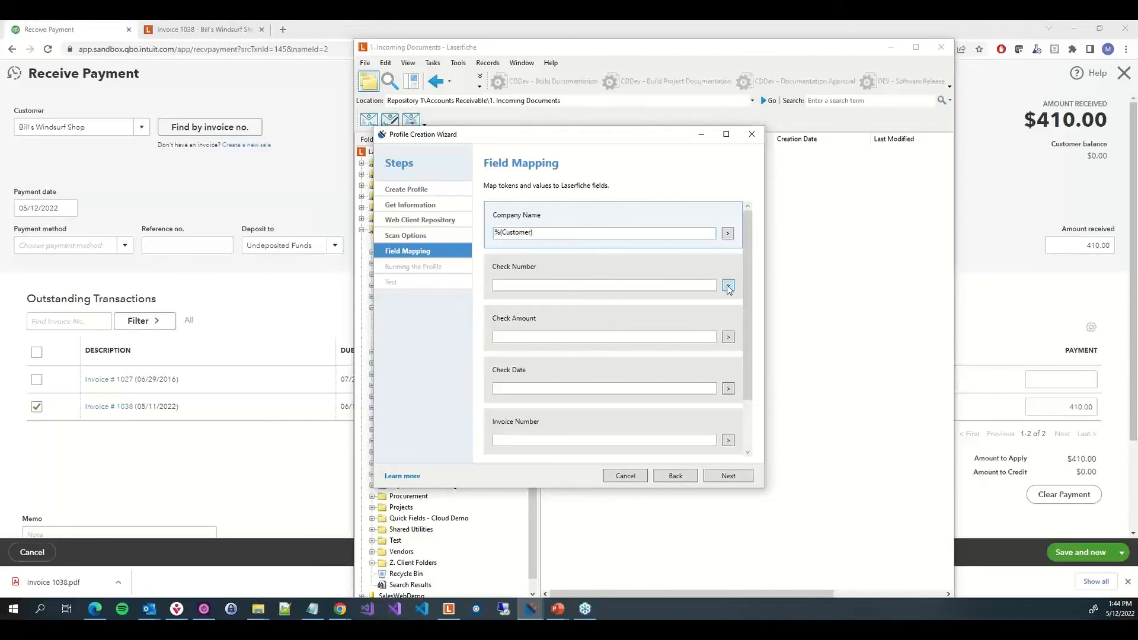
left_click(728, 285)
left_click(708, 315)
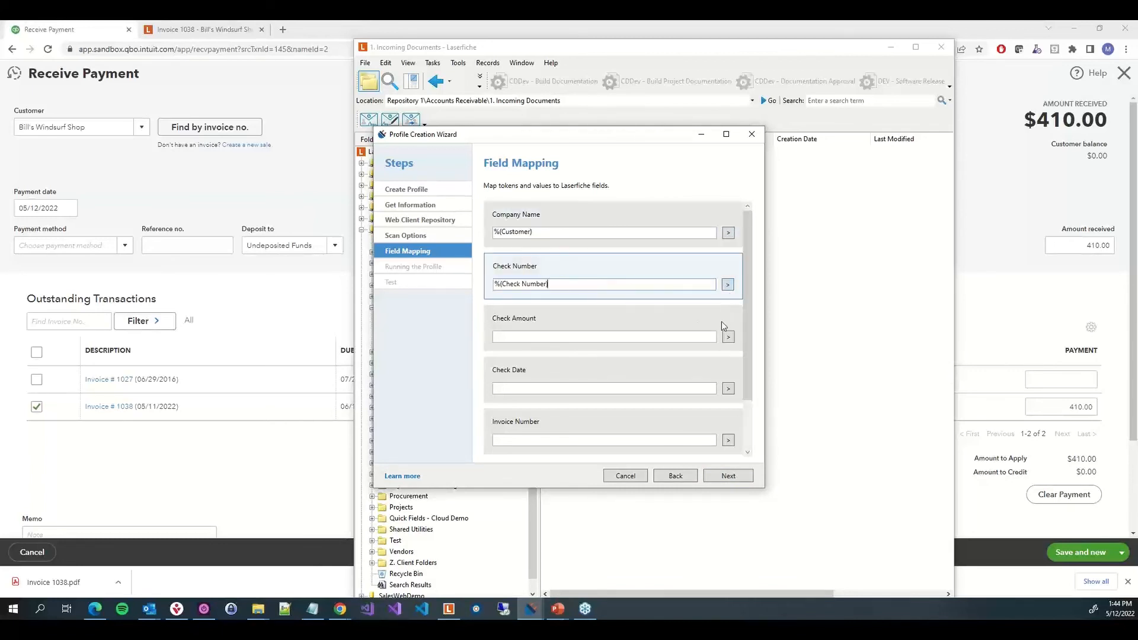
left_click(728, 337)
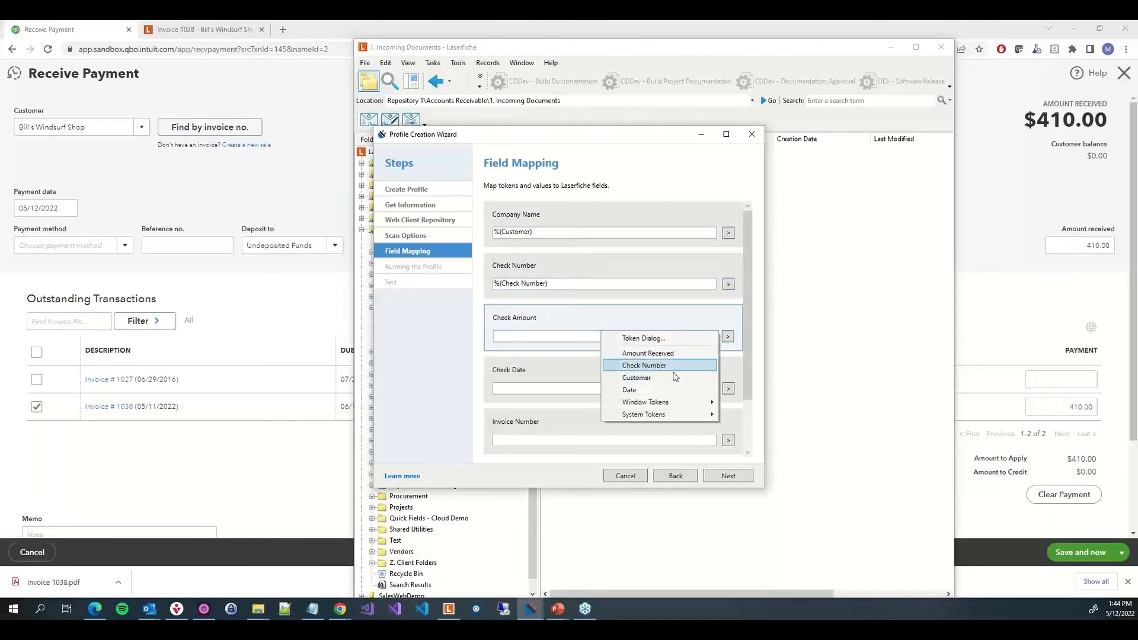
left_click(668, 354)
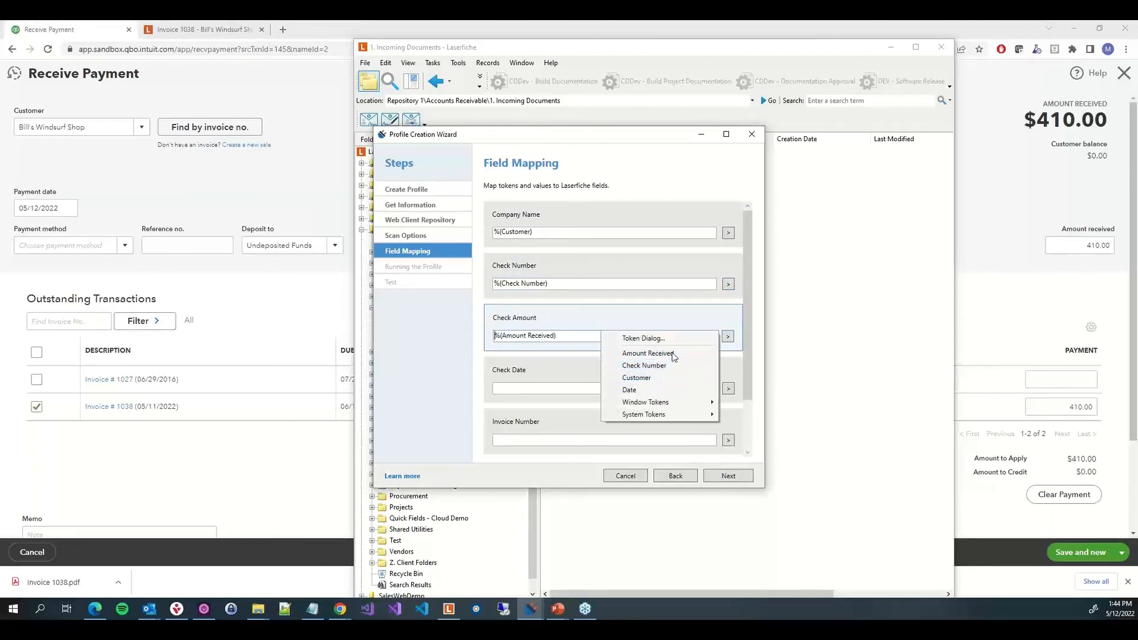
Map the Date token to the Check Date field and continue to the run settings
left_click(728, 389)
left_click(728, 389)
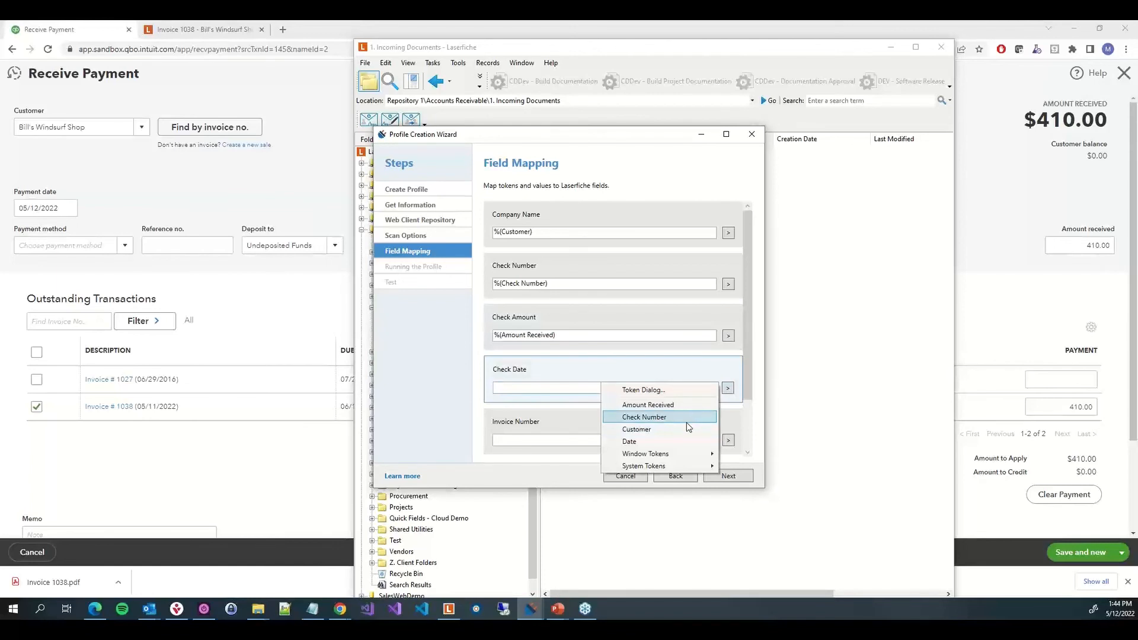
left_click(680, 443)
scroll(643, 418, "down", 1)
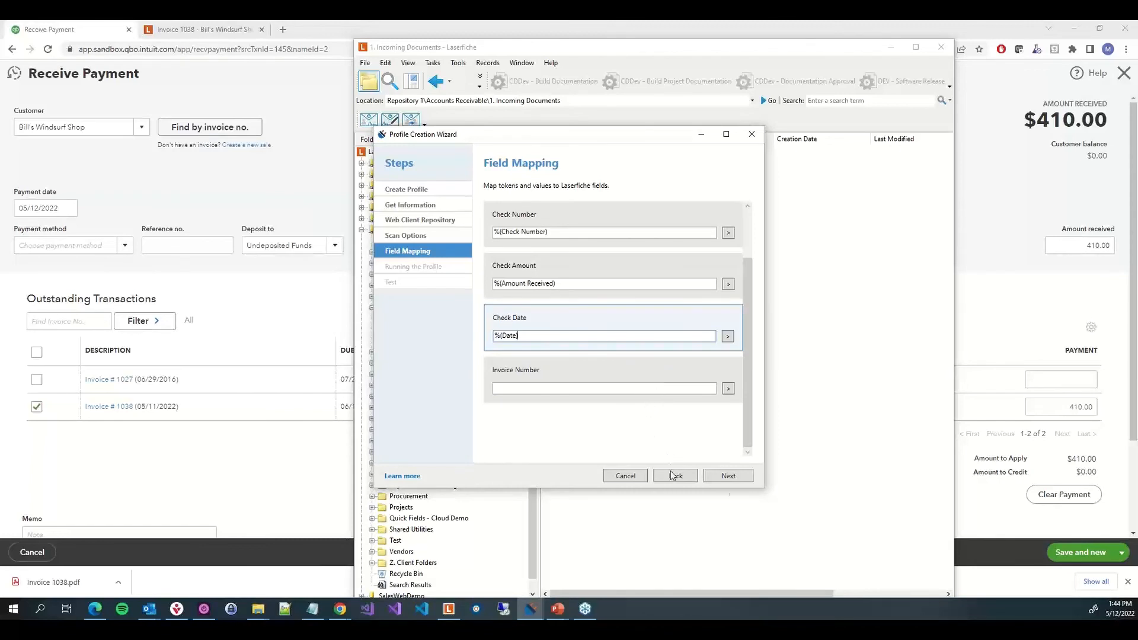
left_click(728, 476)
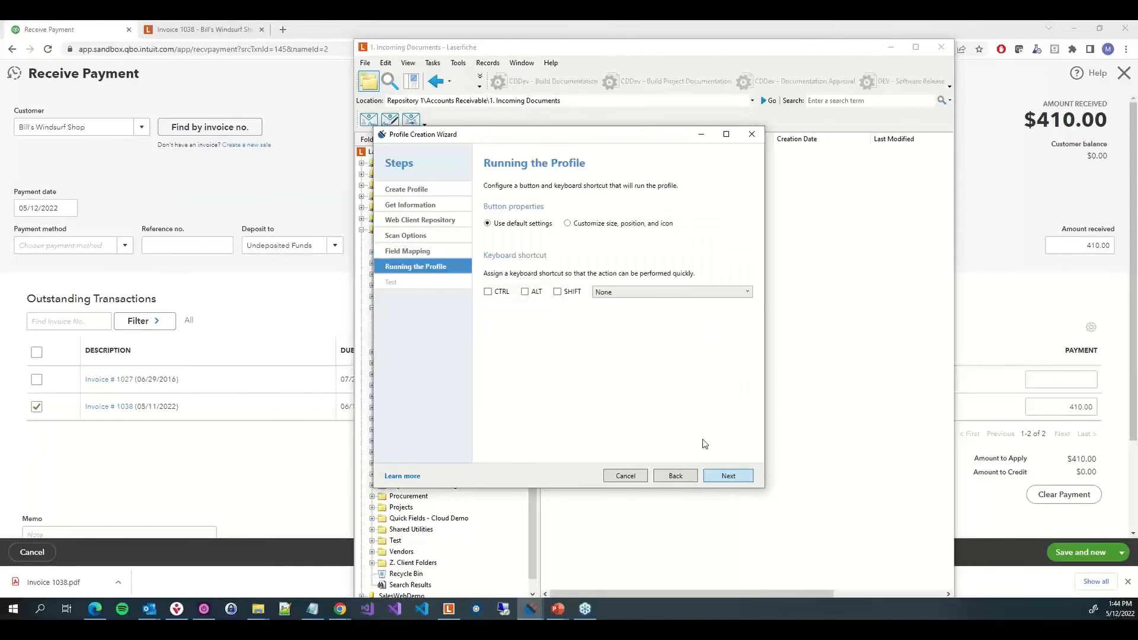
Keep the default run settings, test the profile, and inspect the filled fields in the scanning window before closing it
left_click(728, 476)
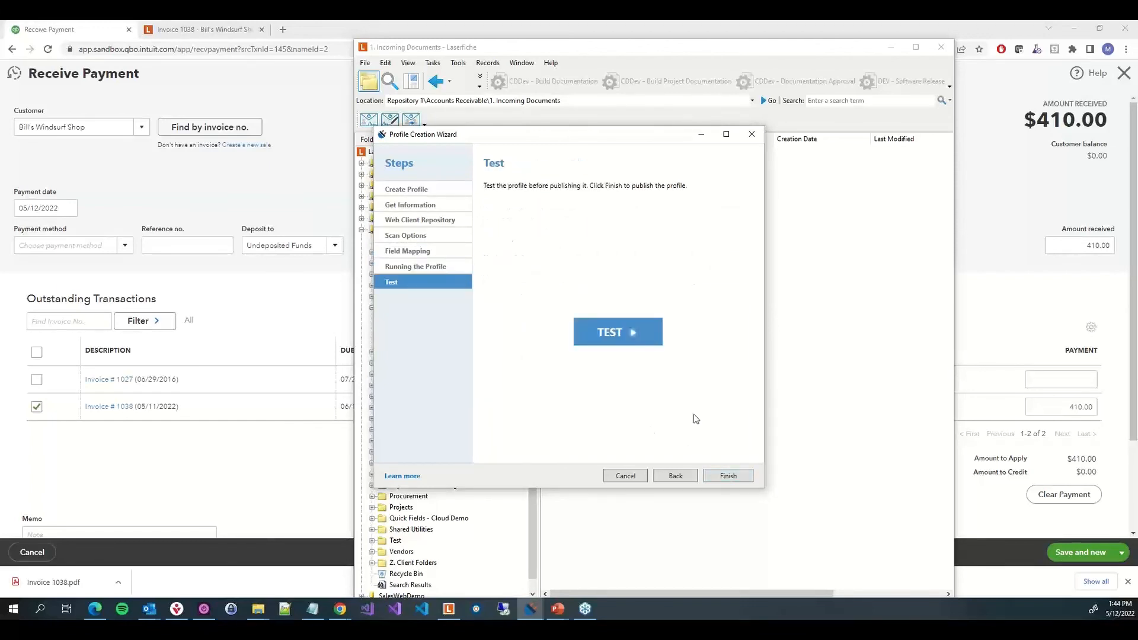
left_click(639, 332)
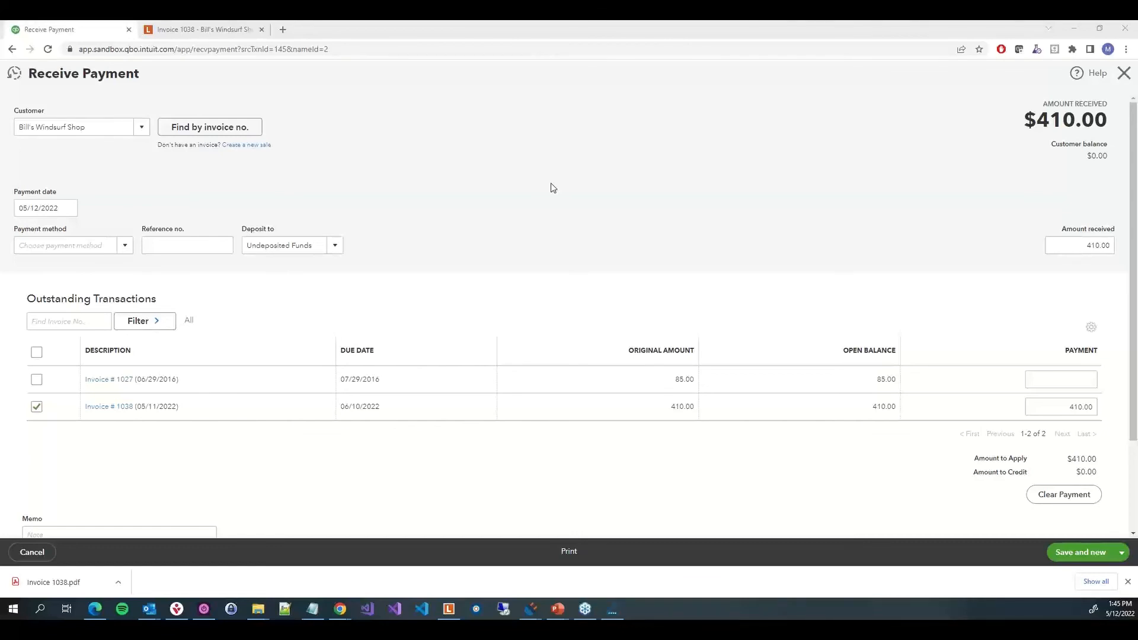
mouse_move(612, 609)
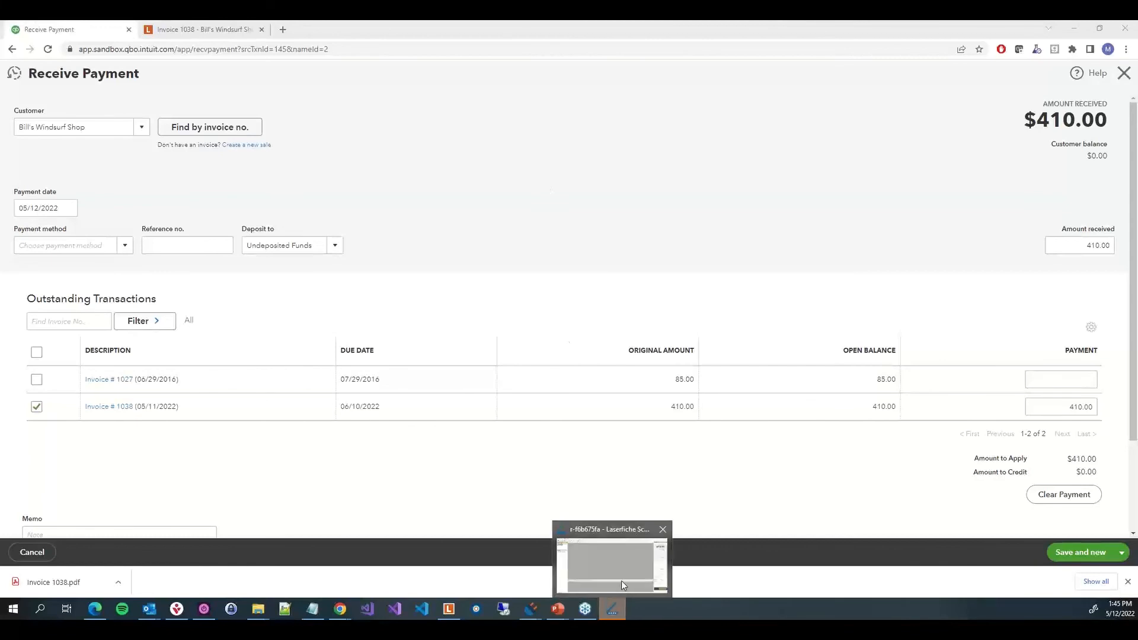
left_click(621, 581)
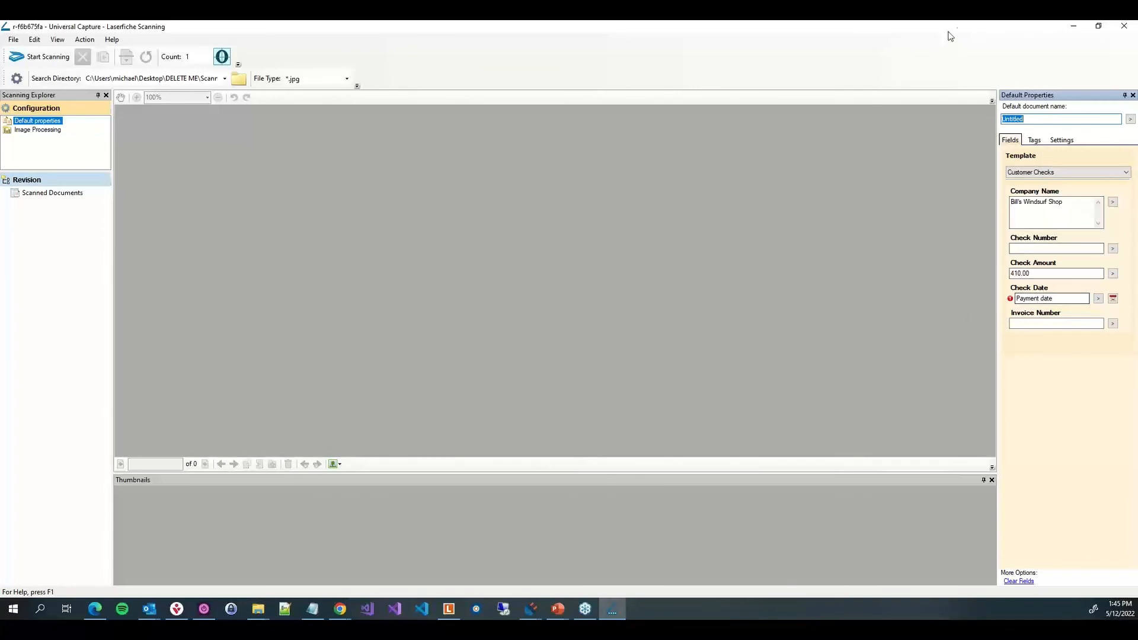
left_click(1120, 26)
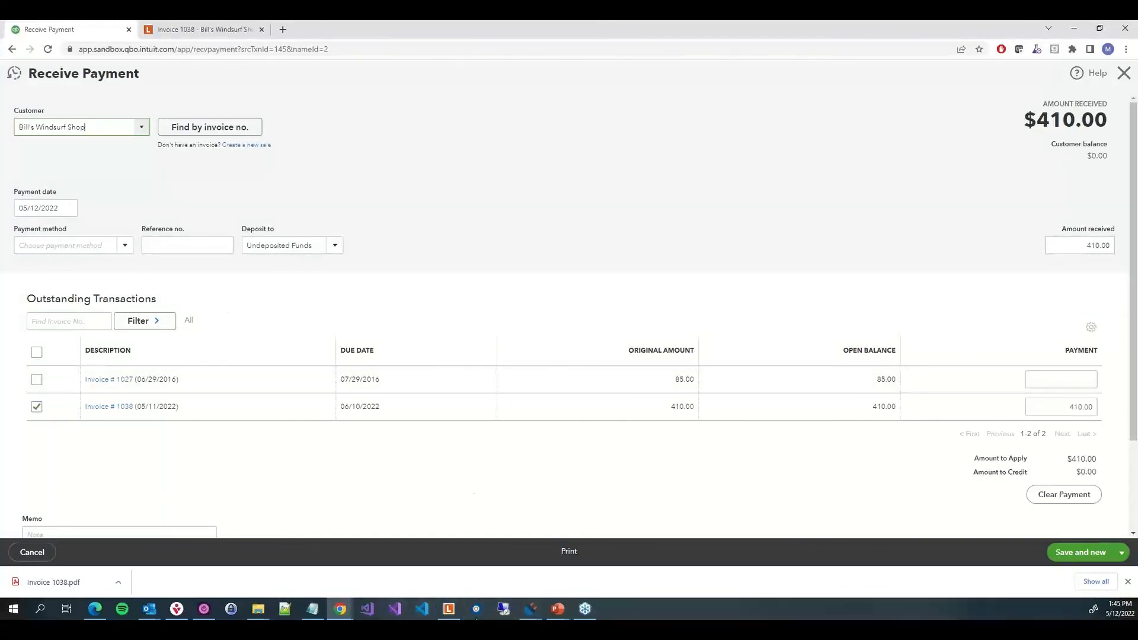
Return to the wizard's Get Information step and set the Date token's content to [Value] - 05/12/2022
left_click(535, 605)
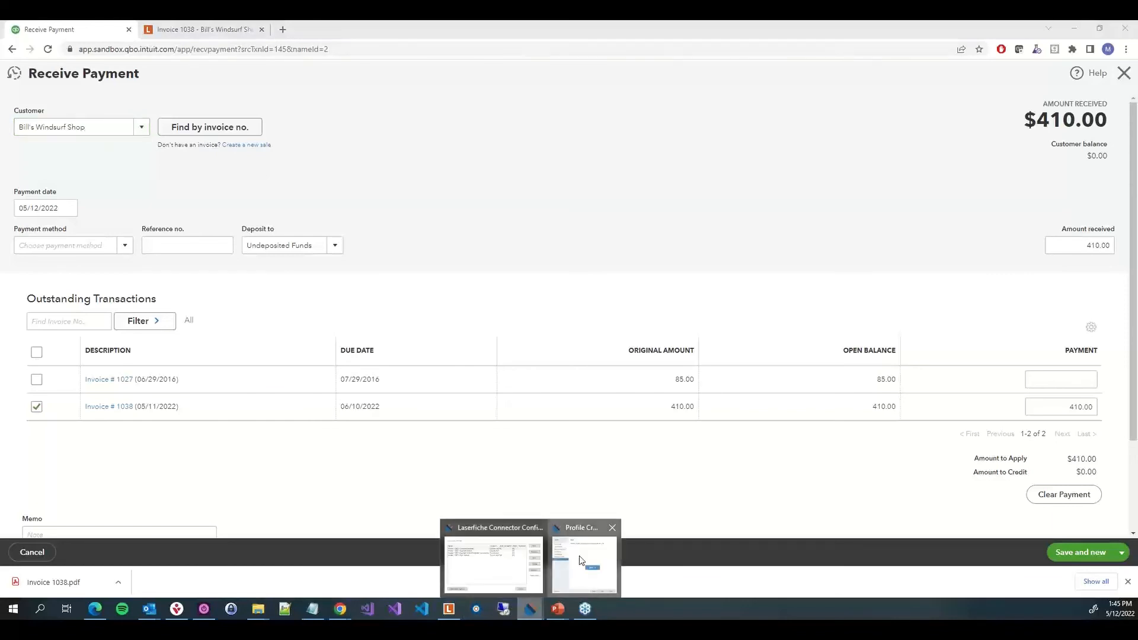
left_click(557, 566)
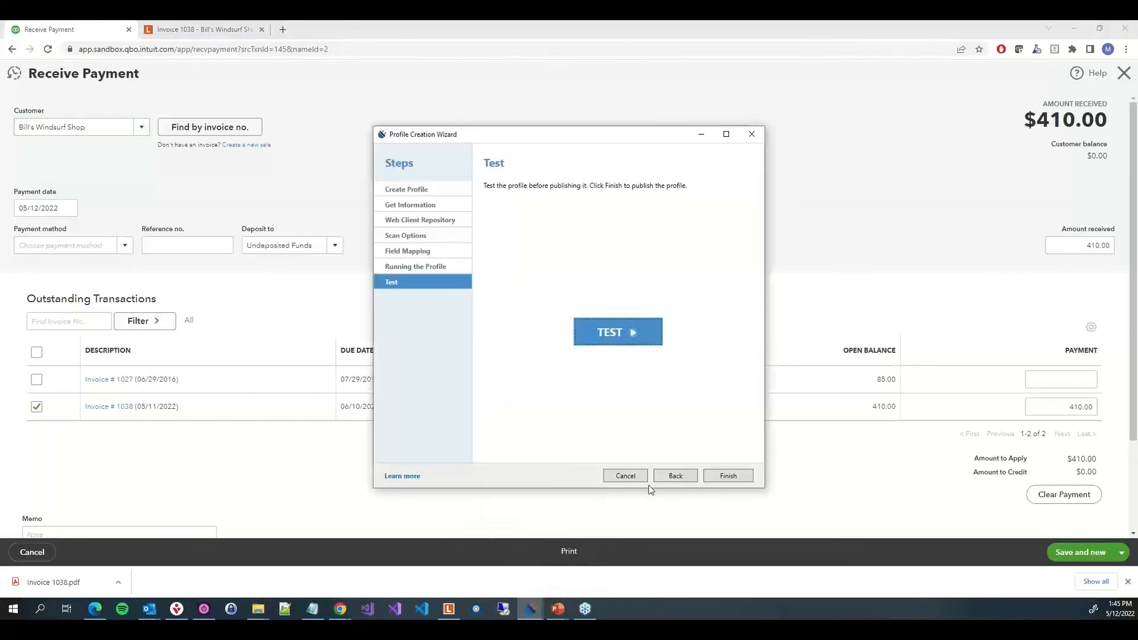
left_click(691, 477)
left_click(691, 477)
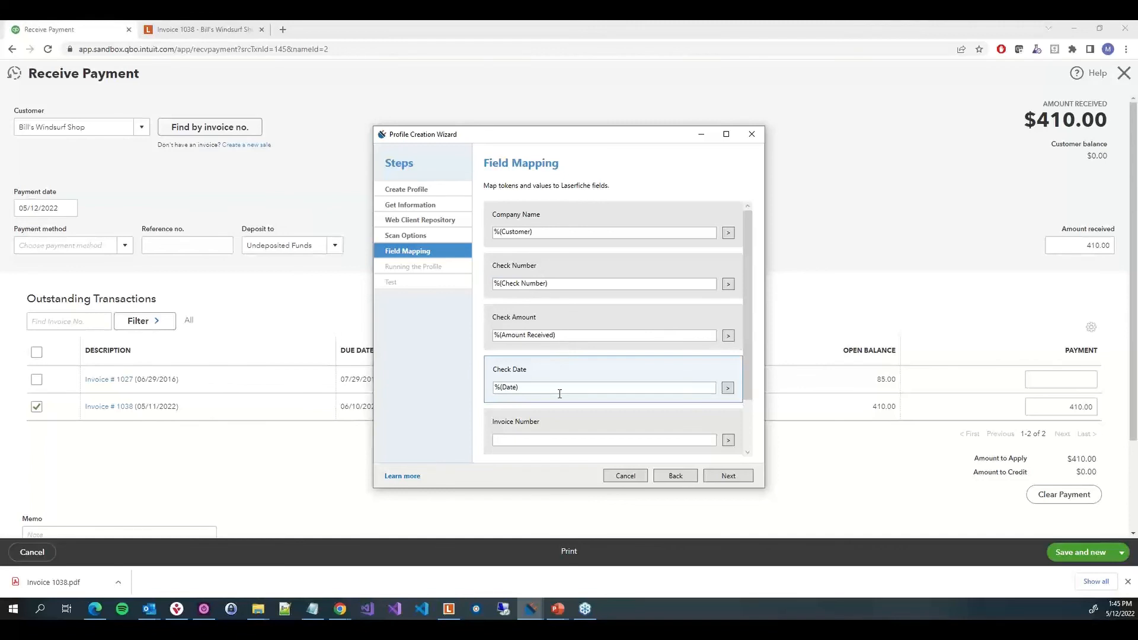
scroll(560, 394, "down", 2)
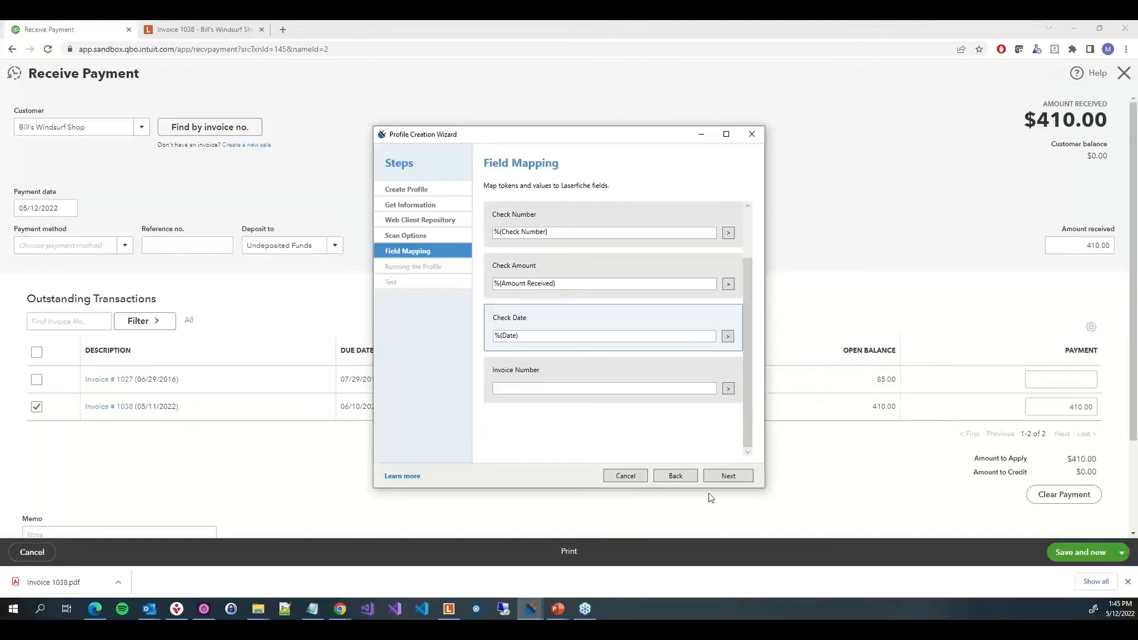
left_click(676, 476)
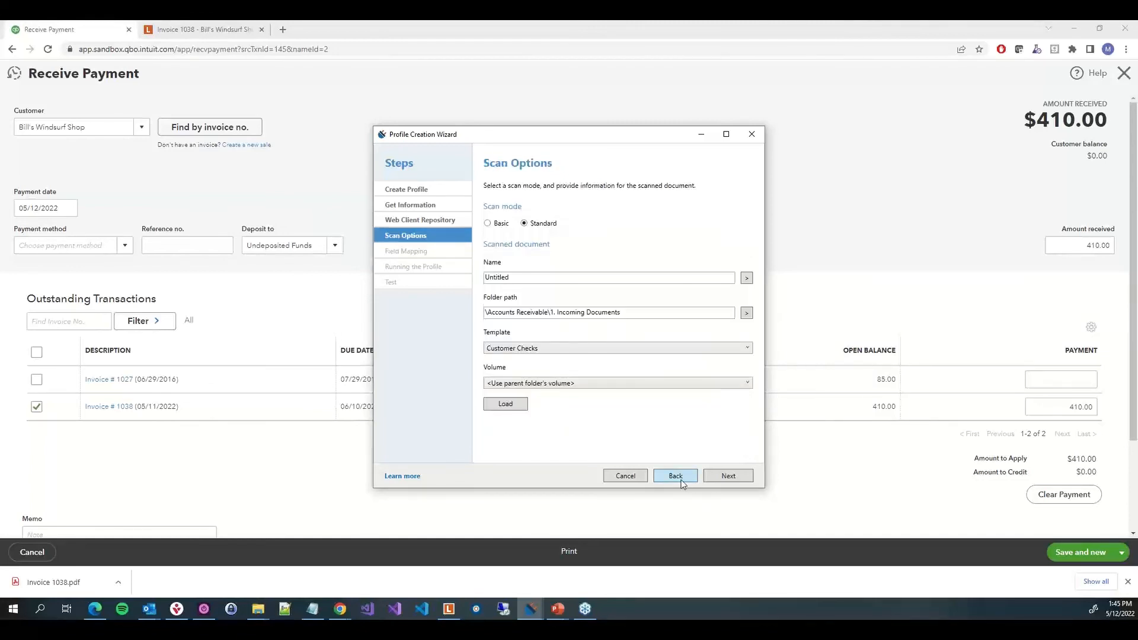
left_click(680, 481)
left_click(680, 481)
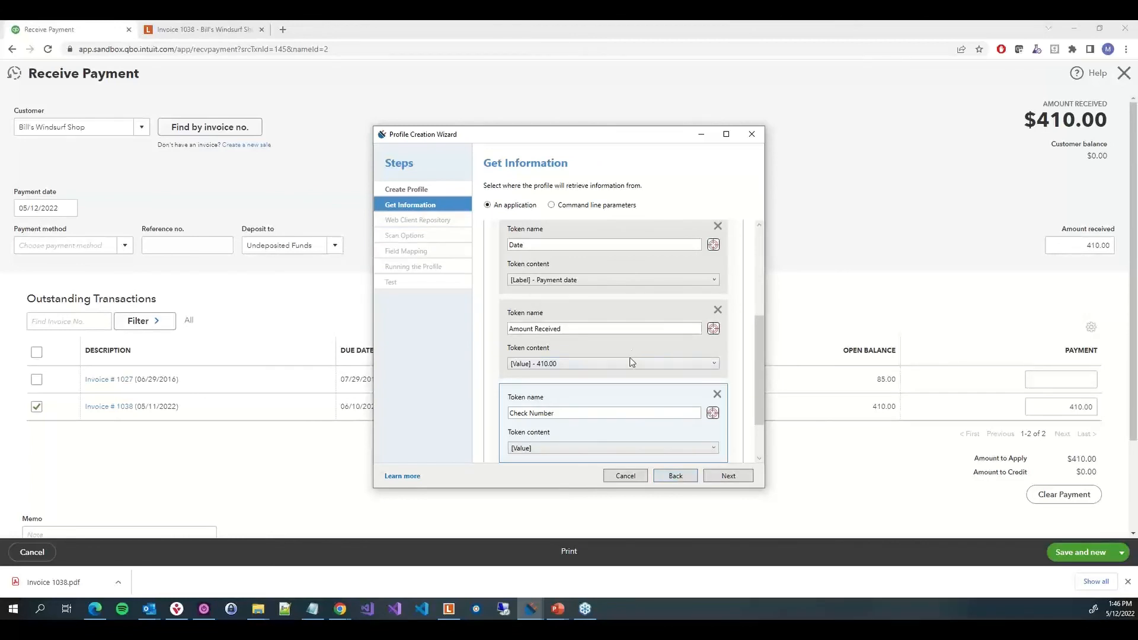
scroll(618, 429, "down", 2)
scroll(589, 389, "up", 3)
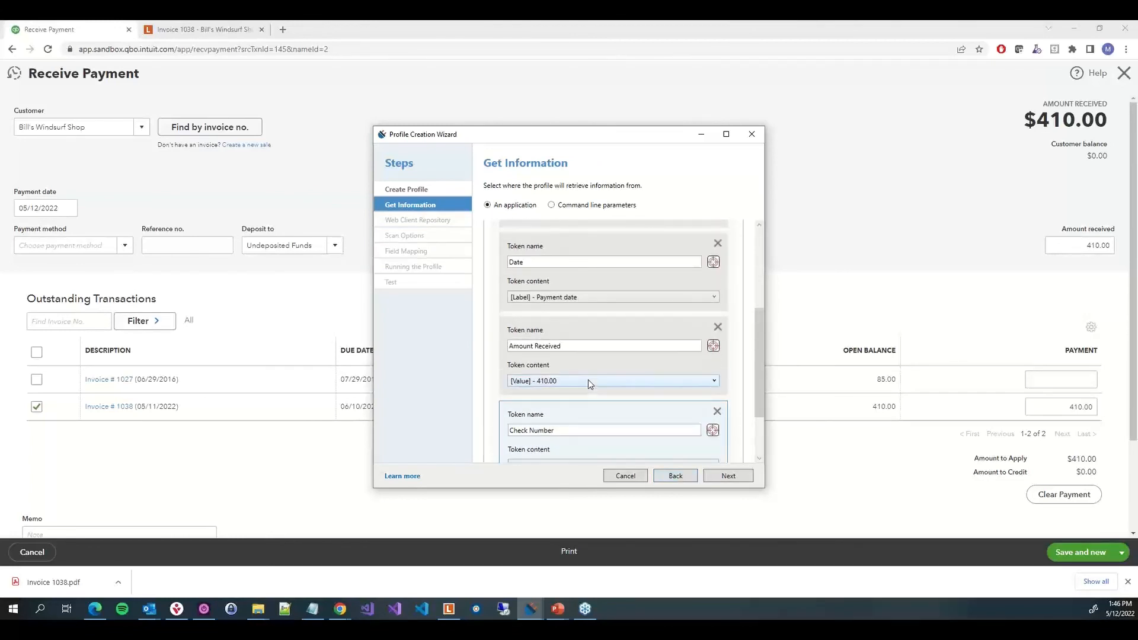
left_click(560, 300)
left_click(560, 320)
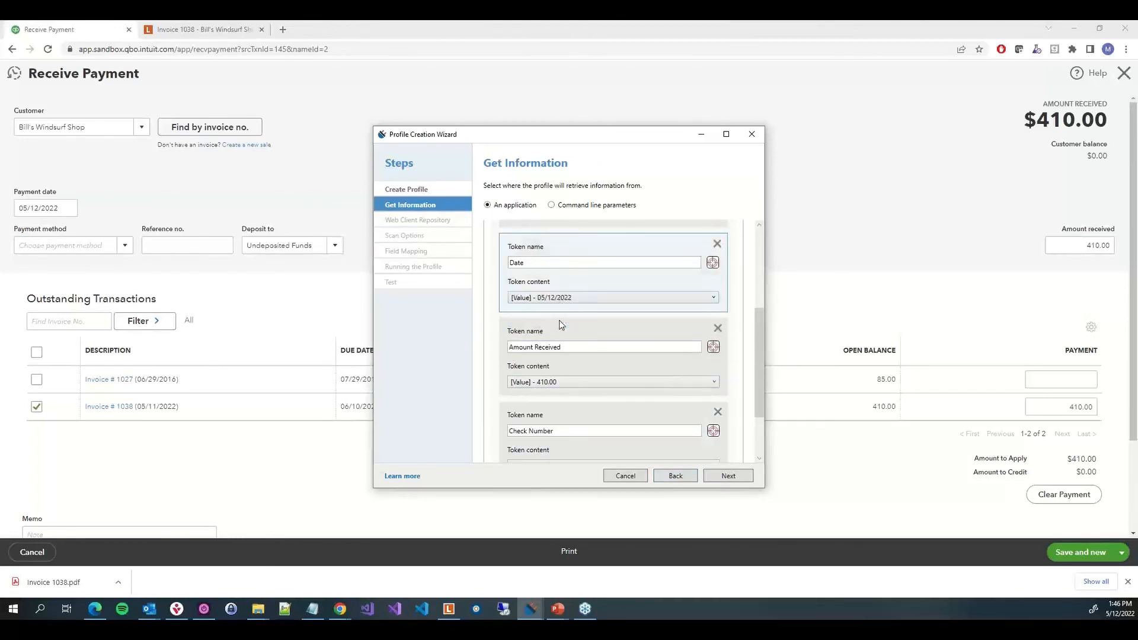
scroll(559, 320, "up", 2)
left_click(568, 325)
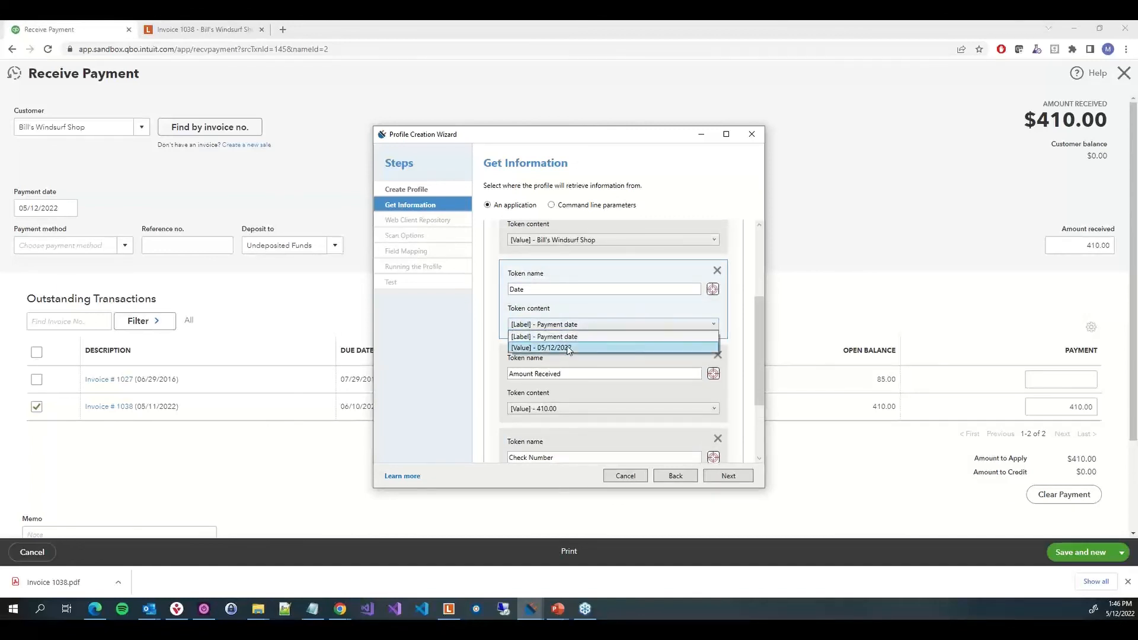
left_click(566, 346)
Advance through the remaining wizard pages and finish the profile
scroll(745, 464, "up", 2)
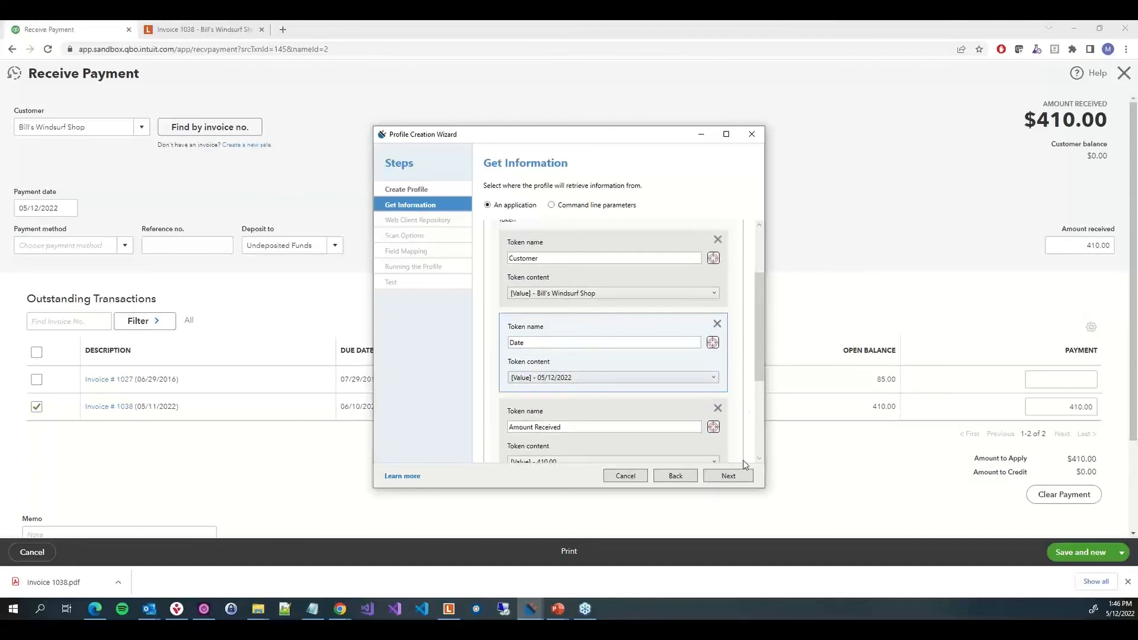
left_click(746, 479)
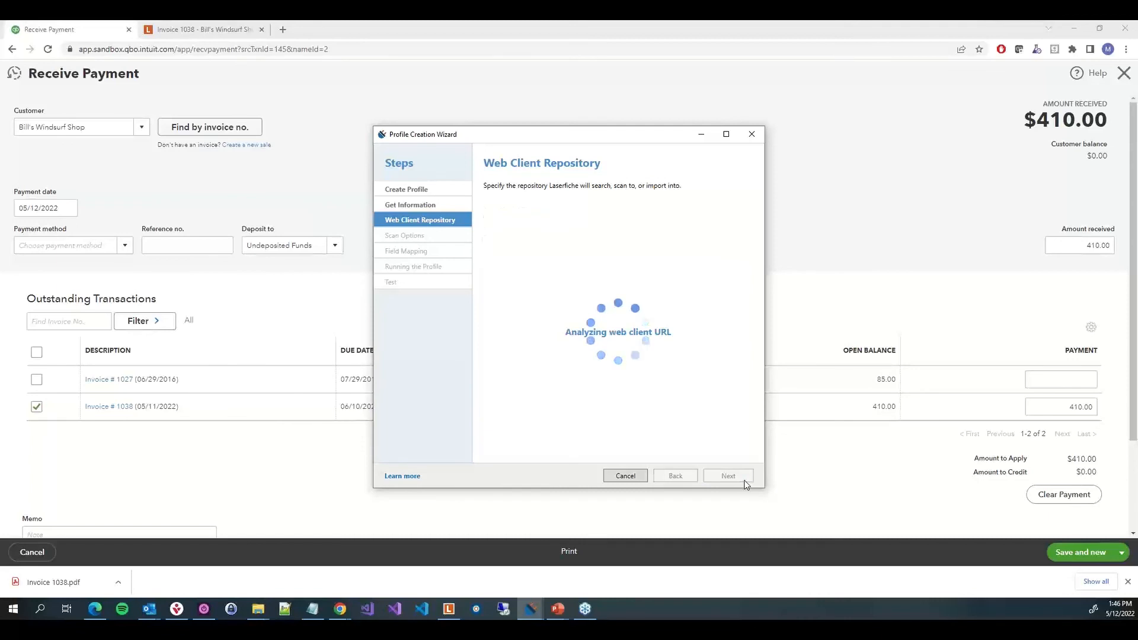
left_click(747, 479)
left_click(749, 479)
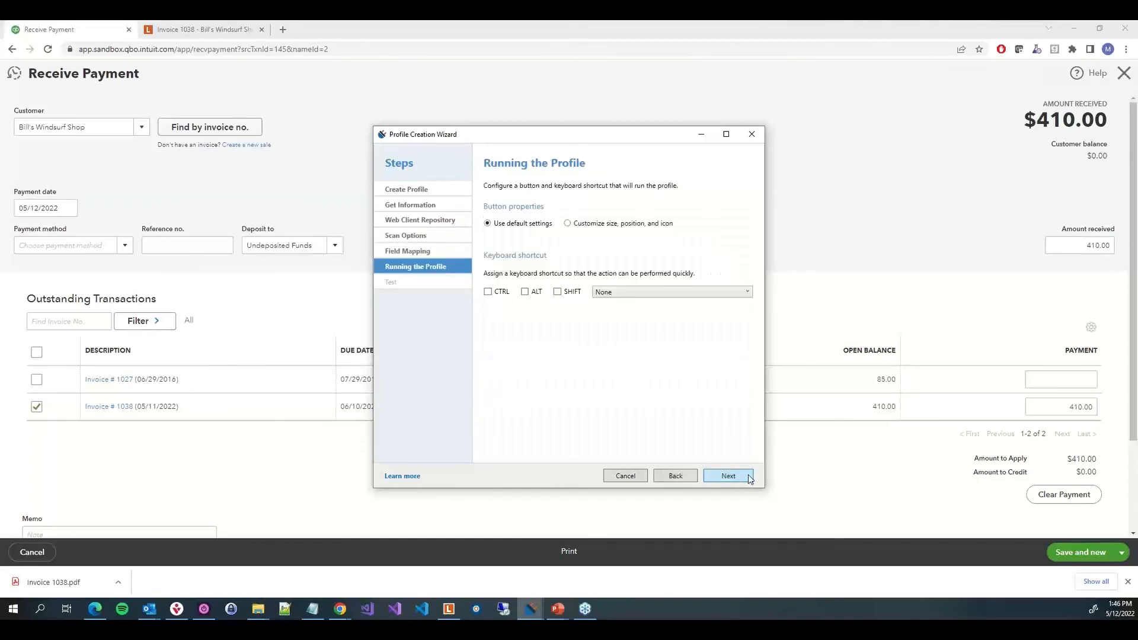
left_click(749, 478)
left_click(729, 475)
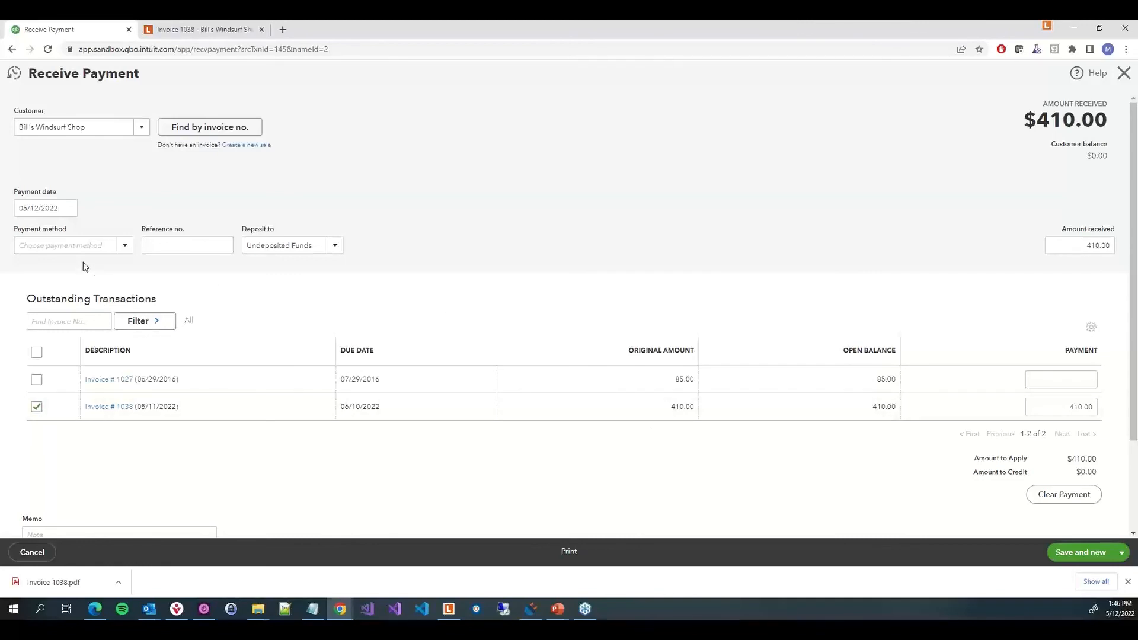
Set the receive payment's payment method to Check and its reference number to 1025
left_click(128, 252)
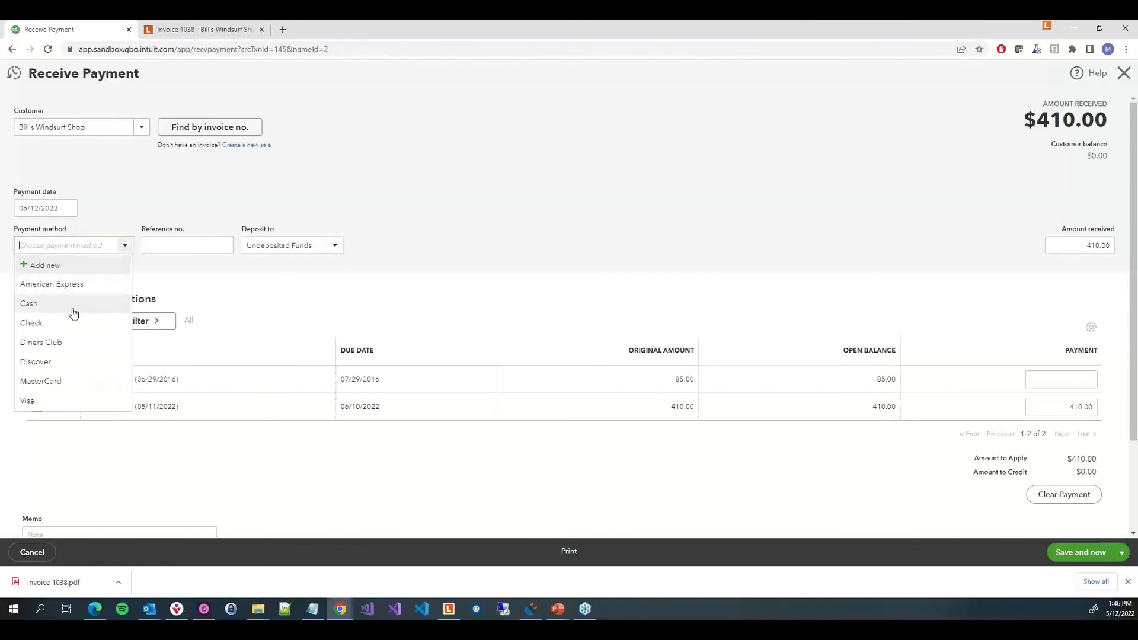
left_click(72, 325)
left_click(186, 249)
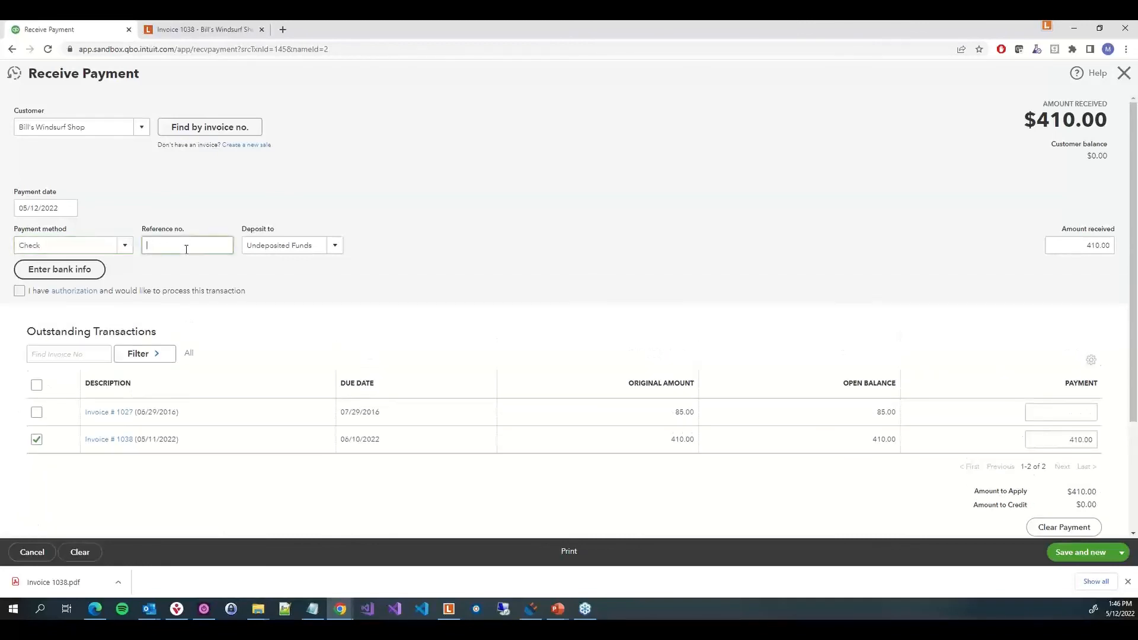
type("1025")
left_click(943, 214)
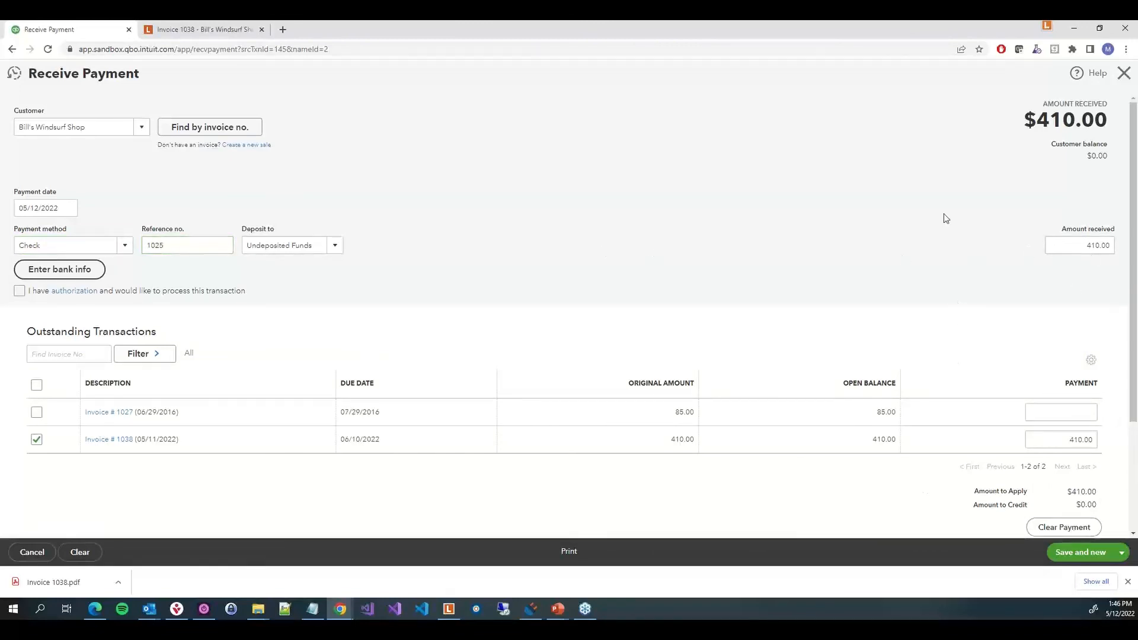
Launch the QBO - Check Scanning connector profile and review the filled fields and folder path settings in the scanning window
left_click(1047, 28)
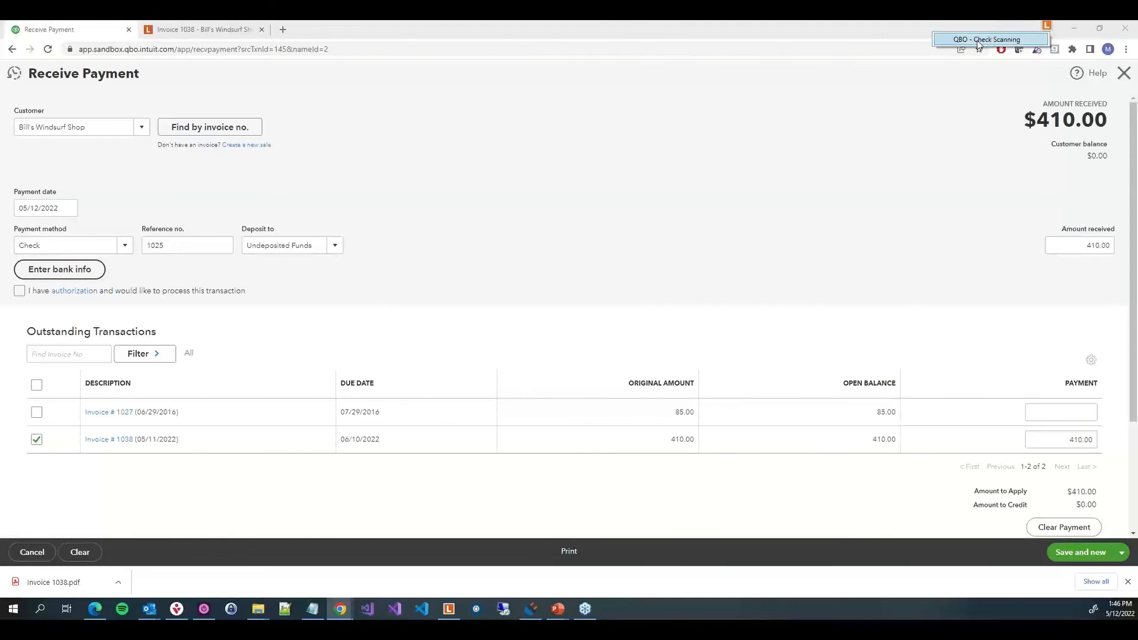
left_click(977, 40)
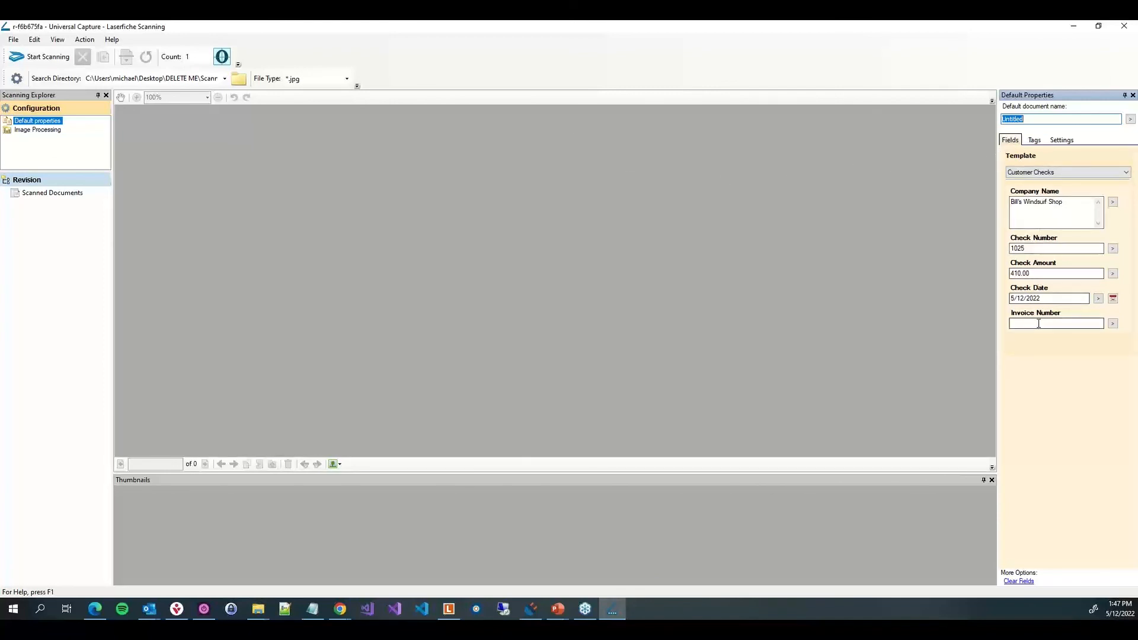
left_click(1069, 143)
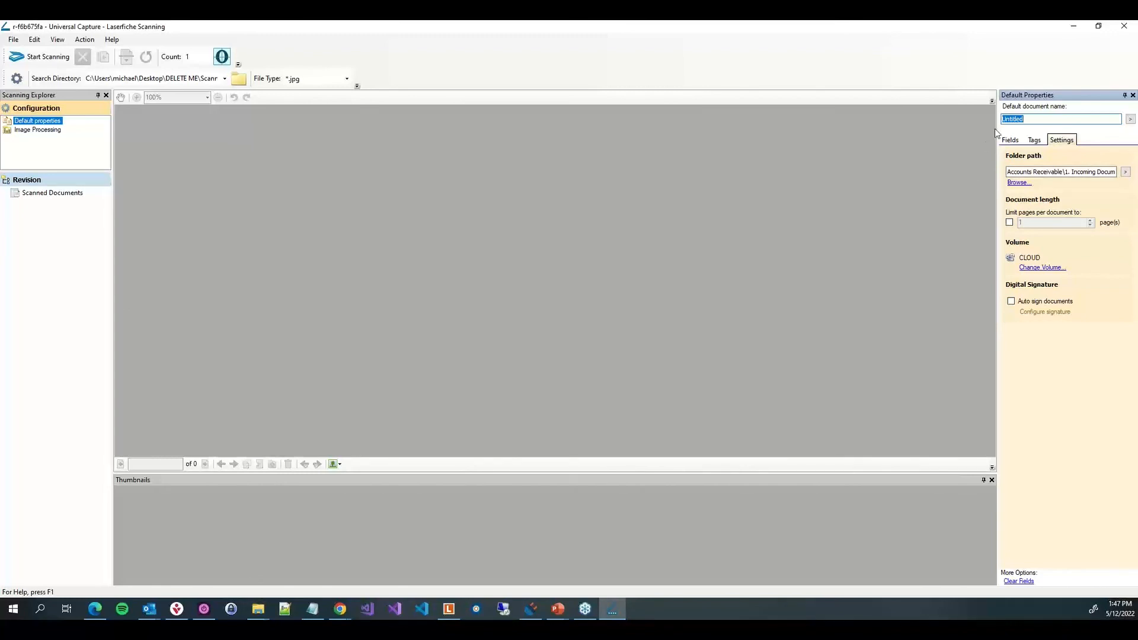
left_click_drag(995, 132, 861, 131)
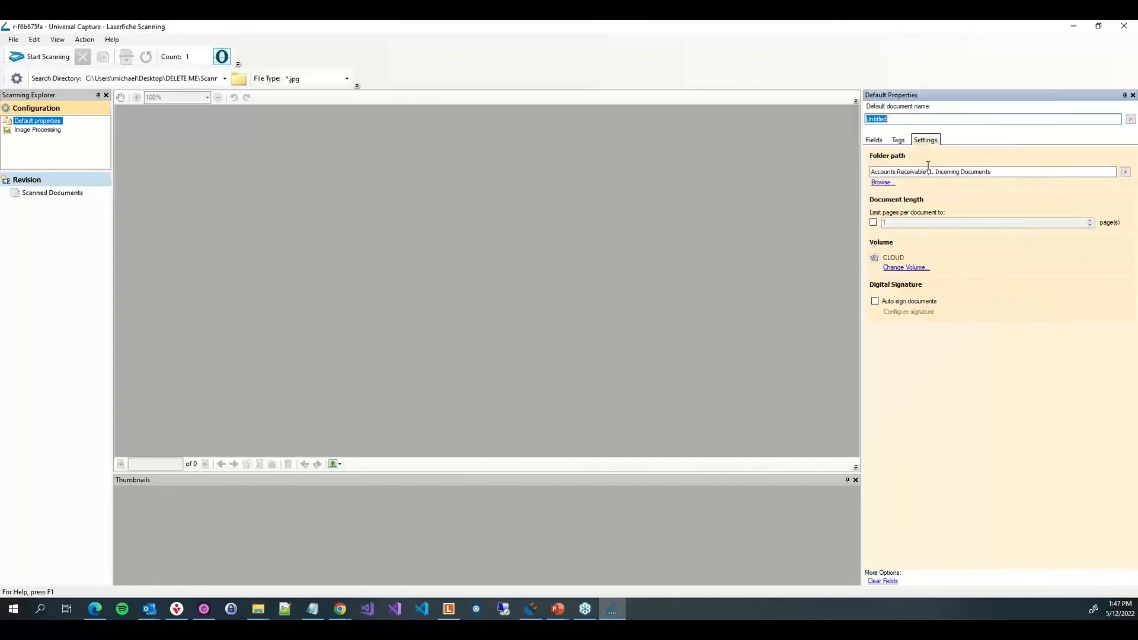
left_click(870, 142)
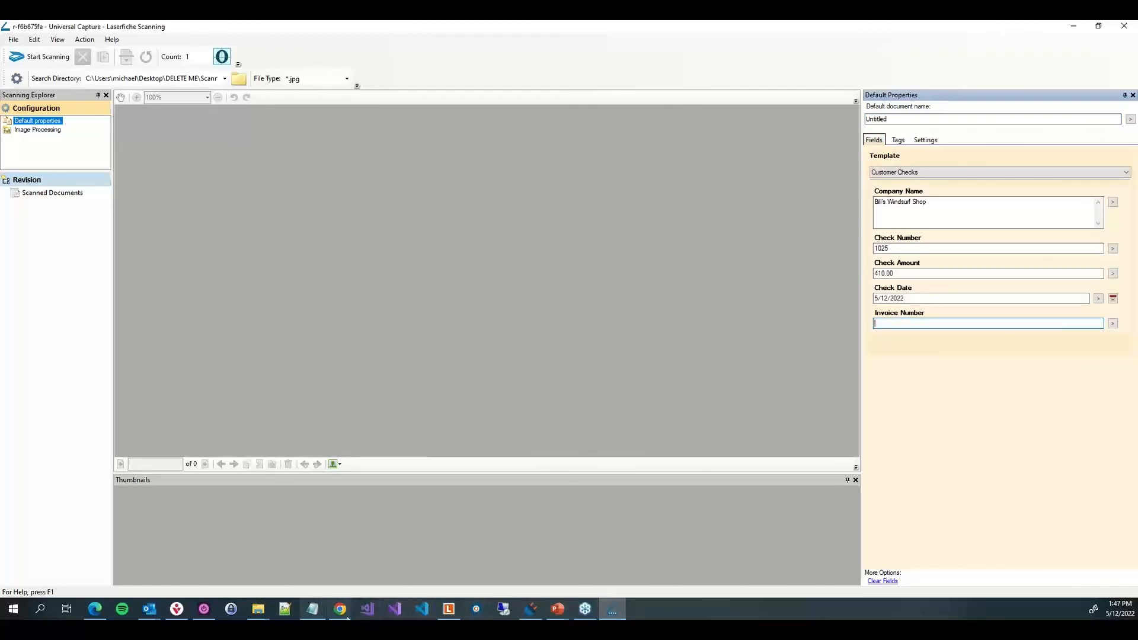
Enter 1038 as the Invoice Number and start scanning the check
mouse_move(347, 618)
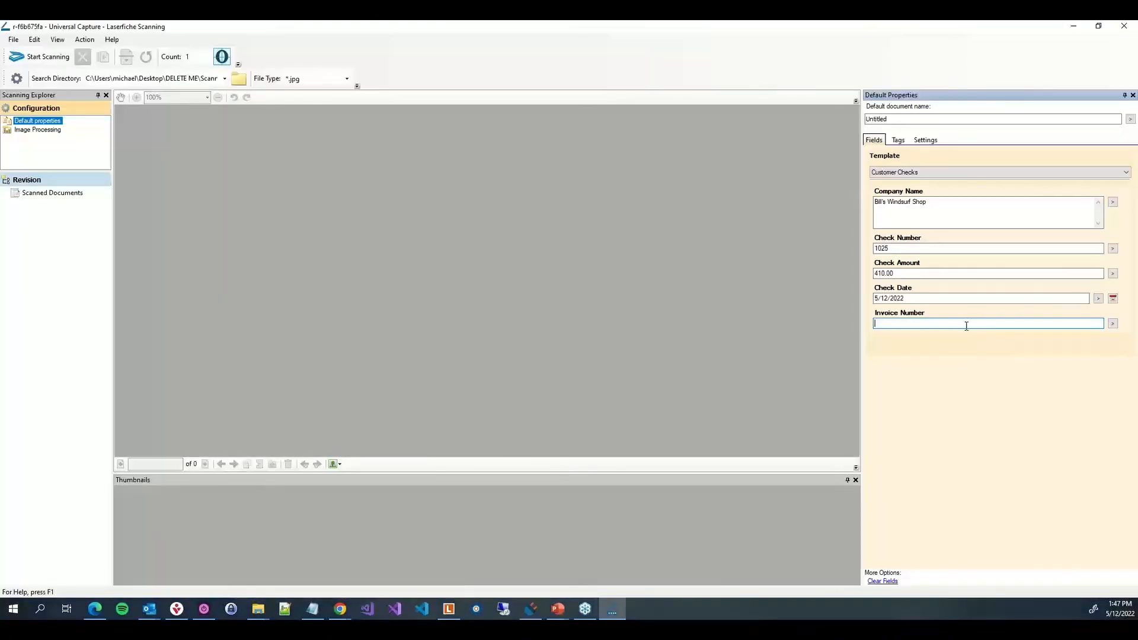
type("1038")
left_click(39, 56)
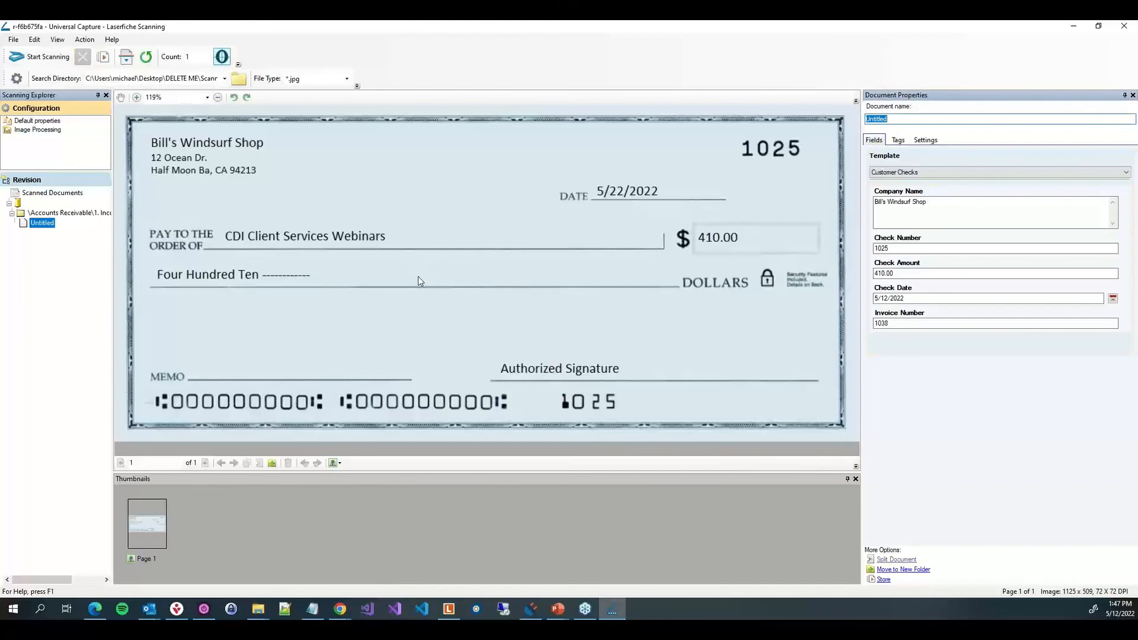
Store the scanned check in the Laserfiche repository and close the scanning window
left_click(104, 57)
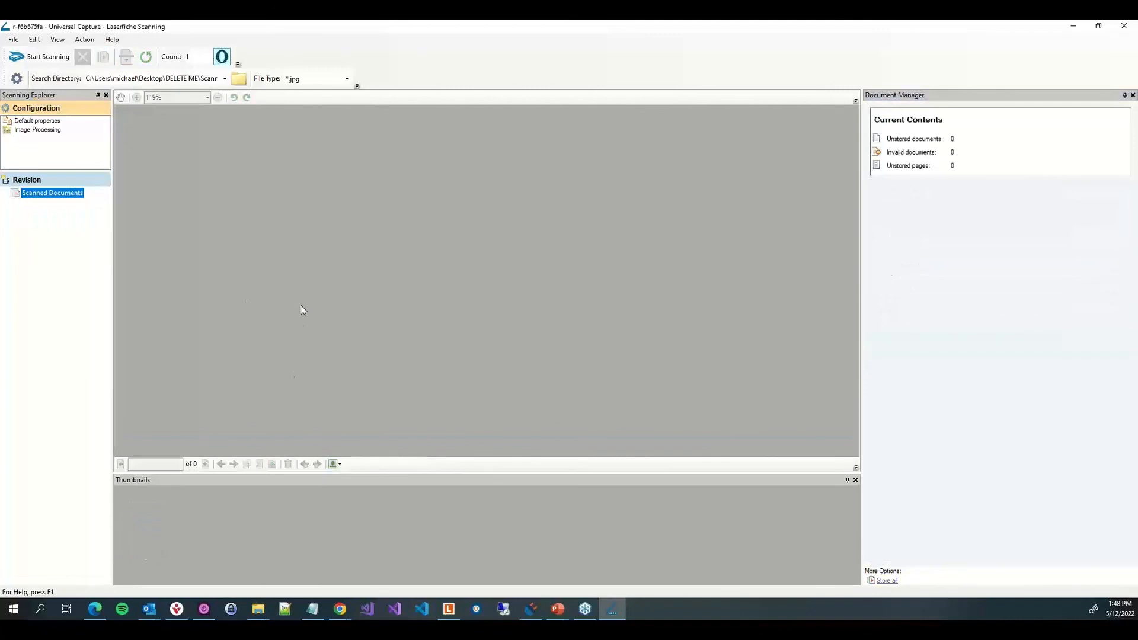
left_click(1130, 26)
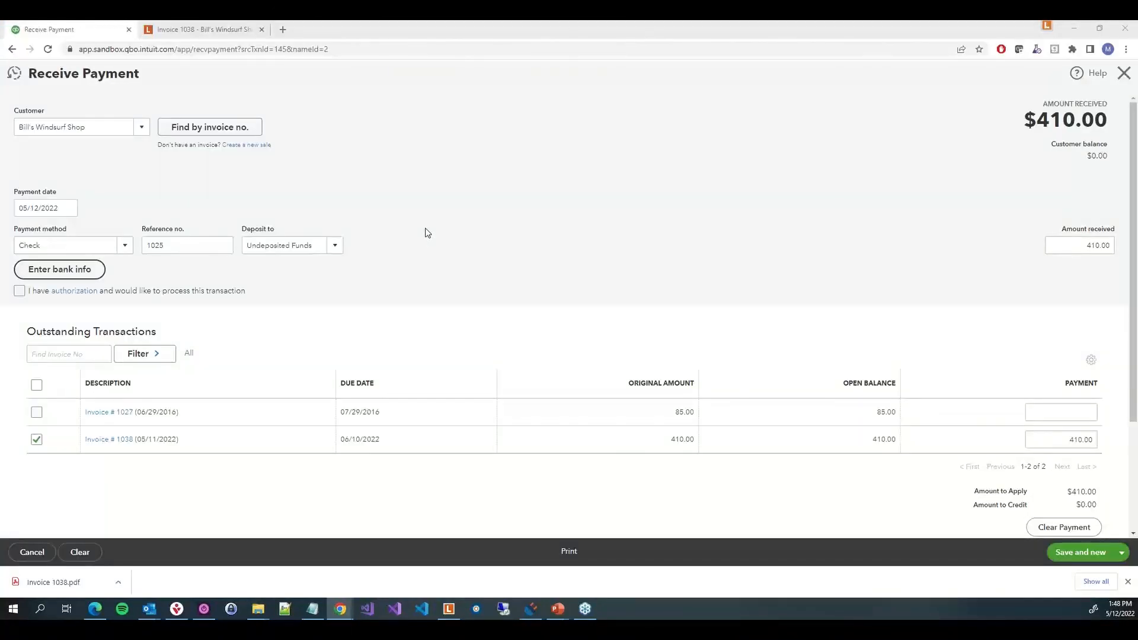
Switch to the Laserfiche web client and select the new check document in Bill's Windsurf Shop folder to inspect its fields
left_click(232, 32)
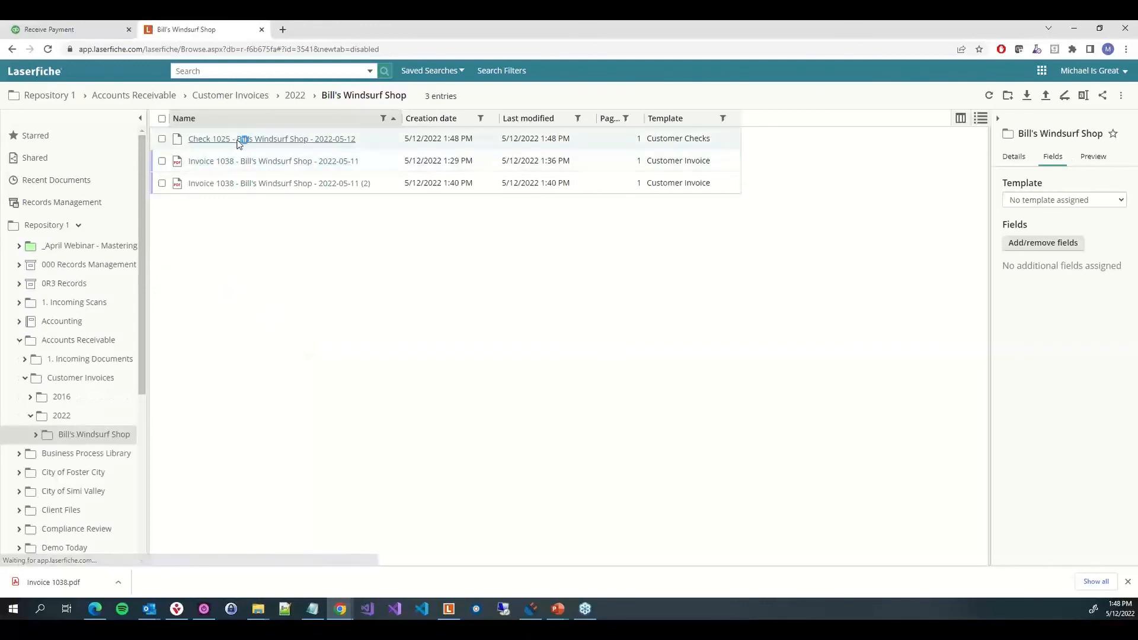
left_click(463, 144)
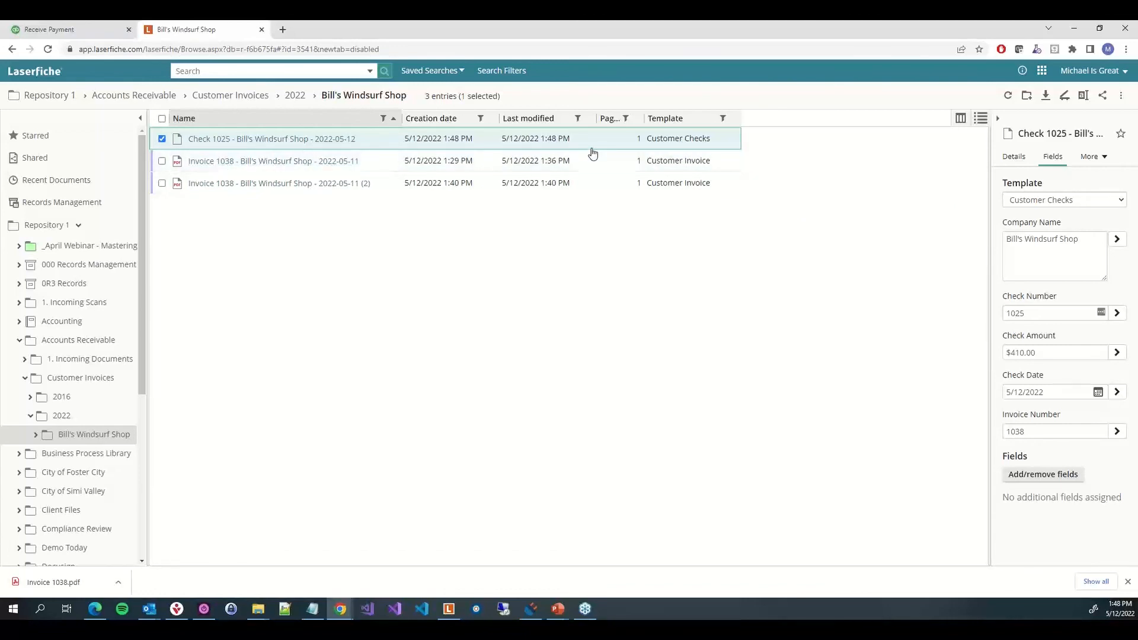
left_click(317, 140)
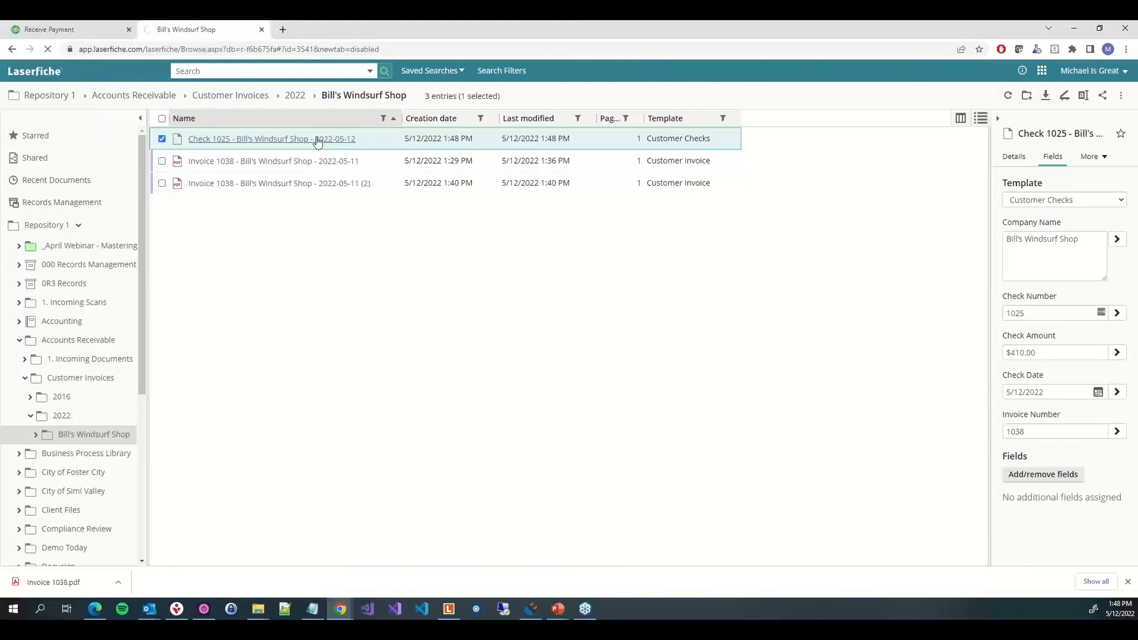